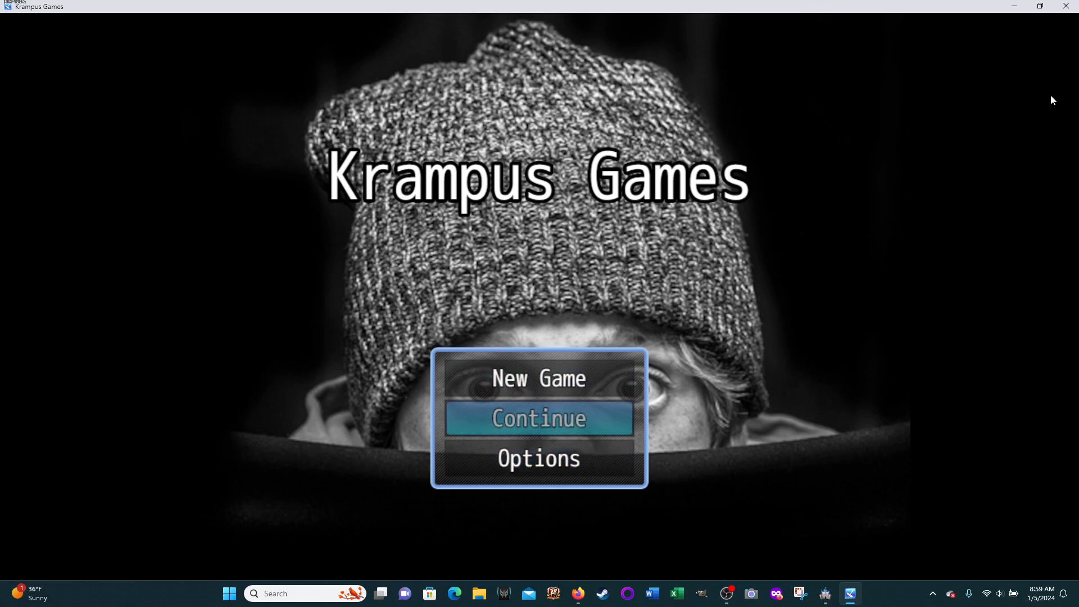
- Close the running Krampus Games playtest and open the project database in RPG Maker MZ
left_click(1065, 5)
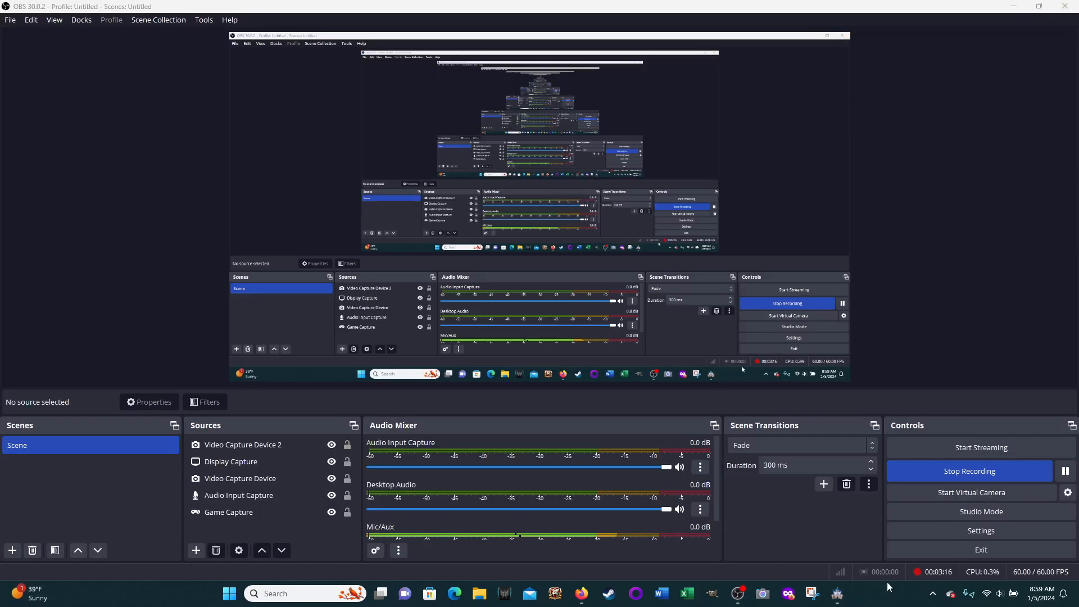
left_click(837, 593)
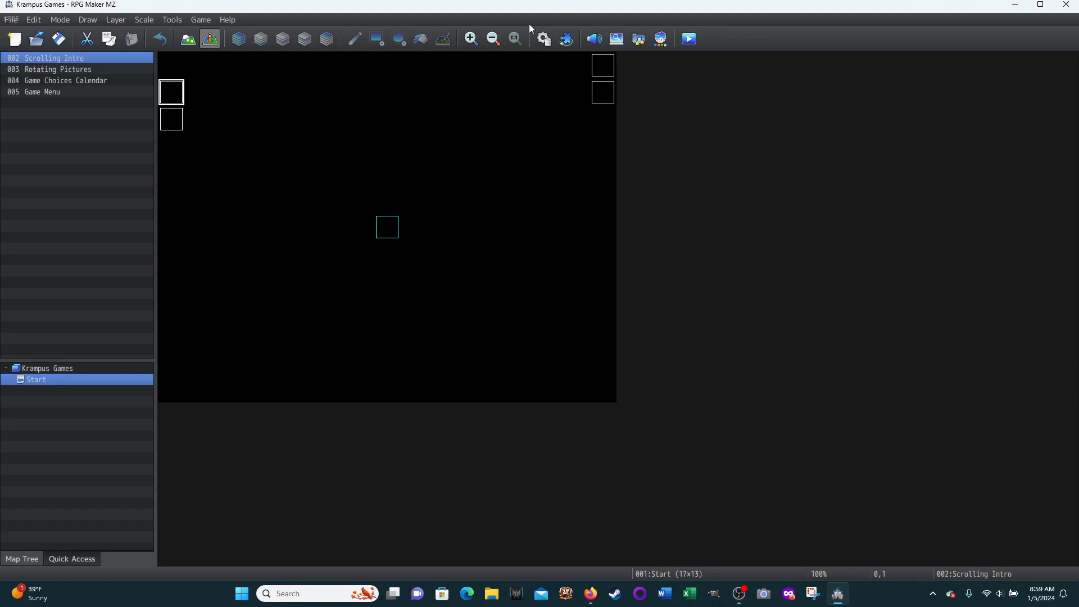
left_click(542, 39)
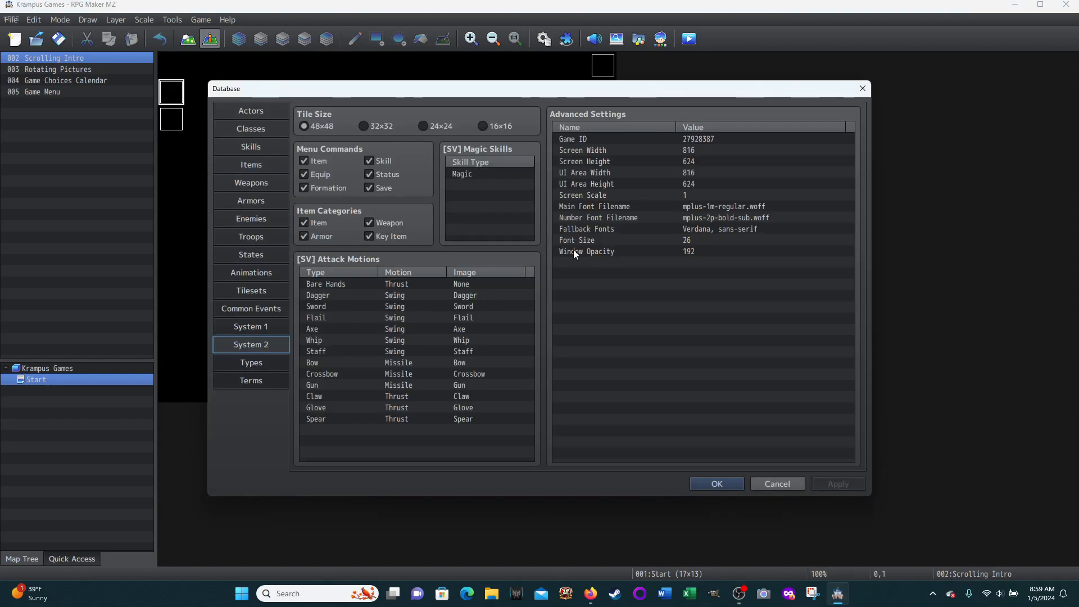
- Examine the Child actor's settings and the matching class settings in the database
left_click(247, 111)
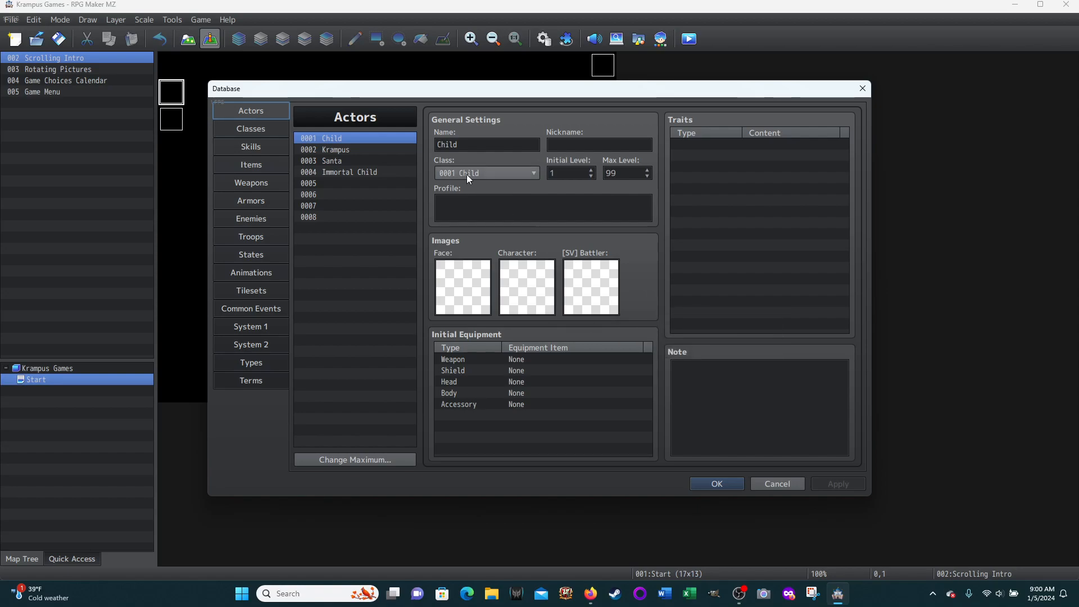
left_click(274, 132)
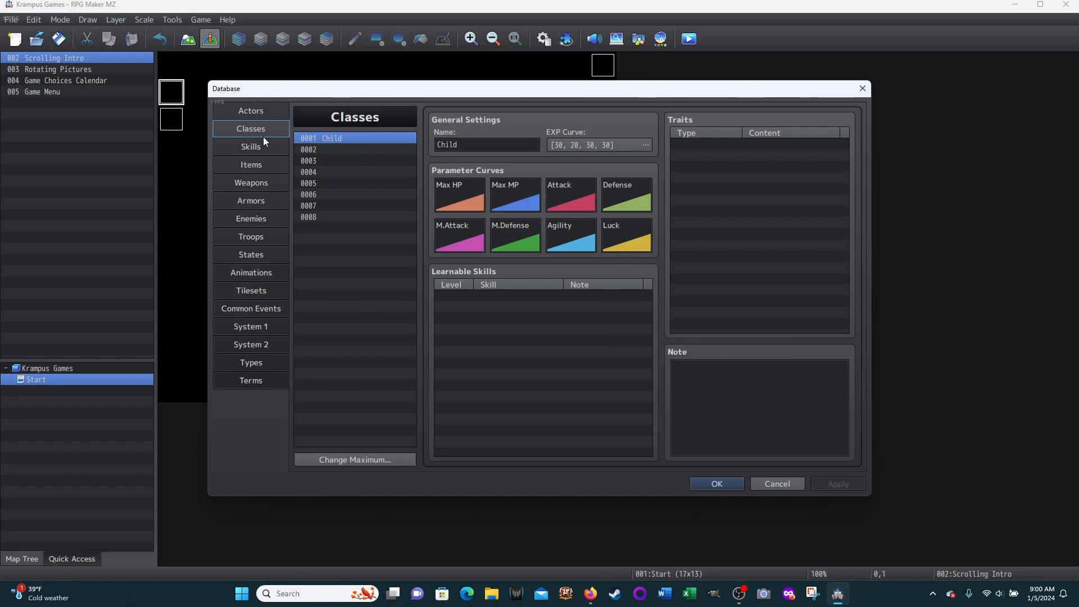
left_click(250, 110)
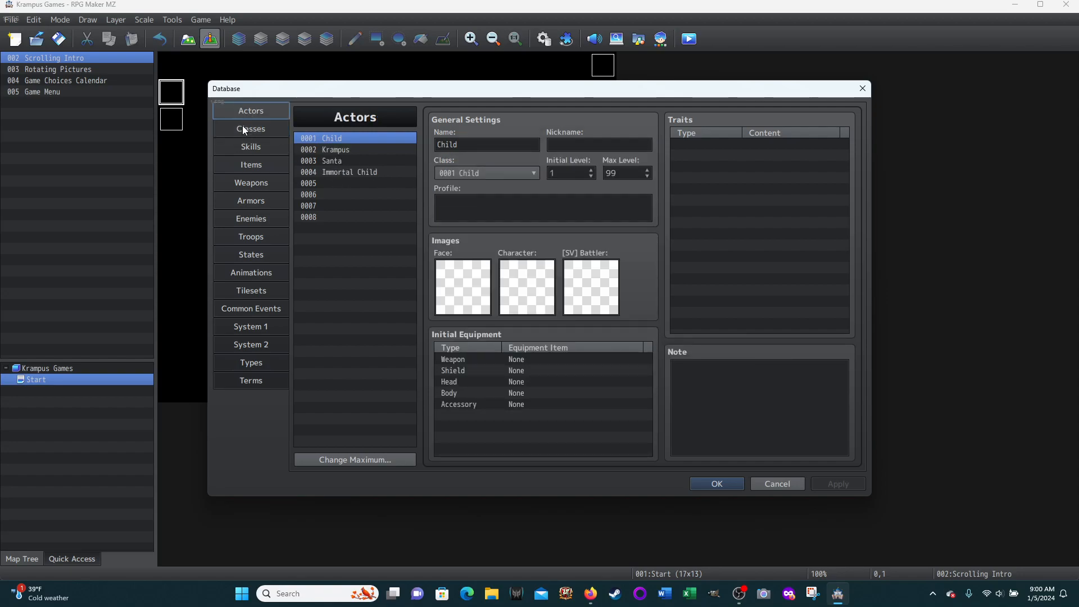
left_click(243, 130)
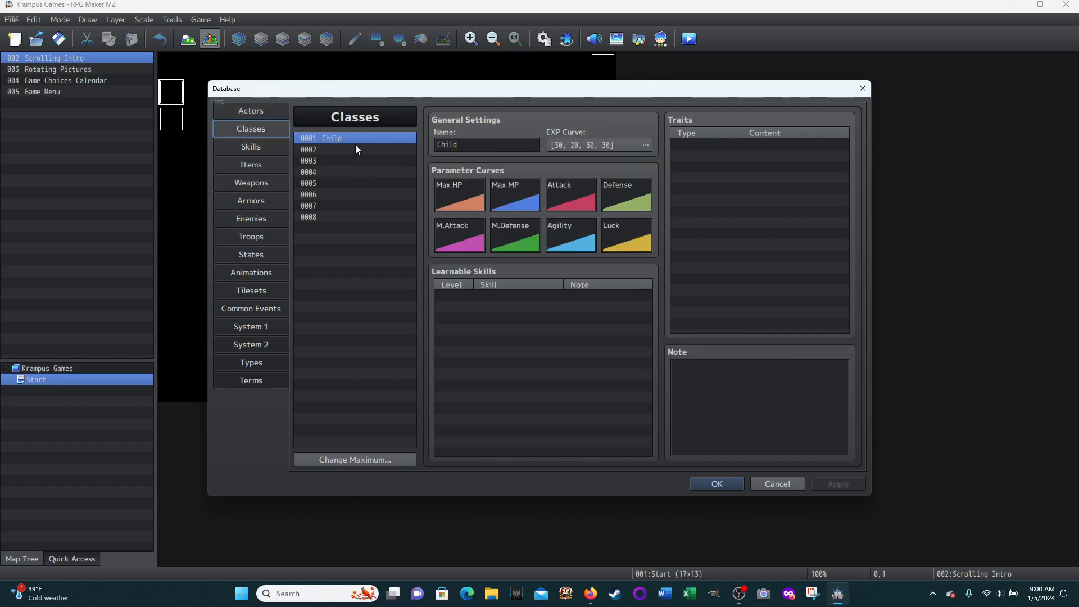
- Look through the database's skills, items, weapons, armors, enemies, troops, states, animations and common events
left_click(251, 150)
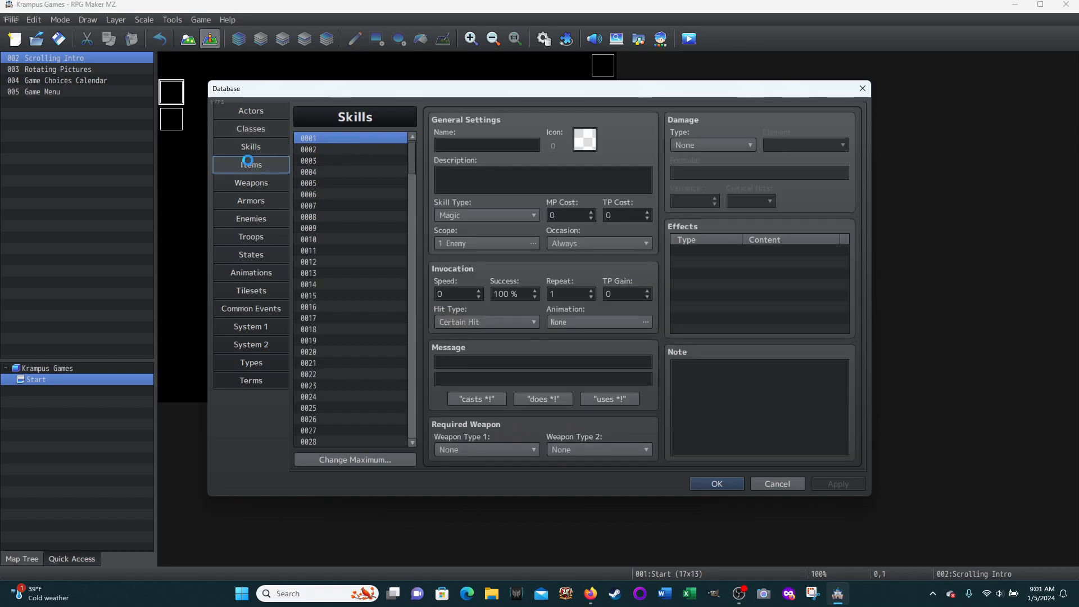
left_click(250, 164)
left_click(250, 183)
left_click(252, 201)
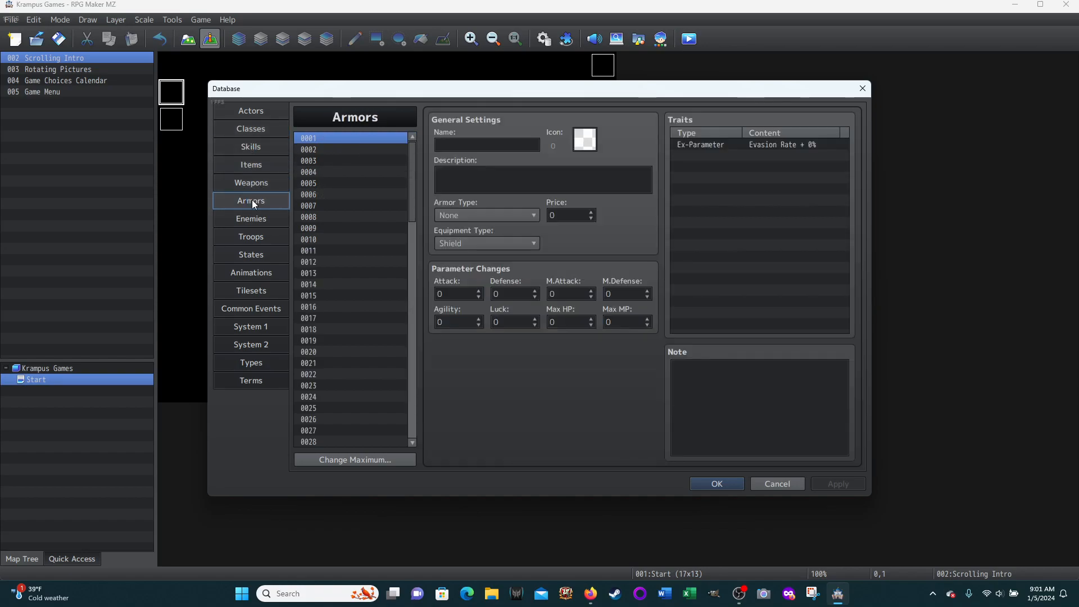
left_click(251, 222)
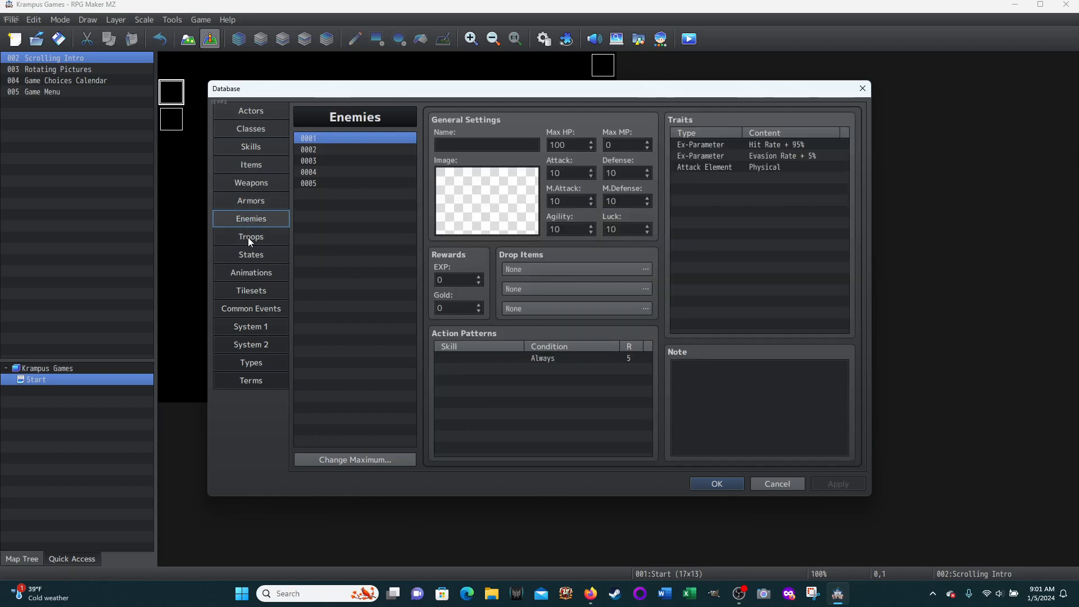
left_click(248, 238)
left_click(251, 253)
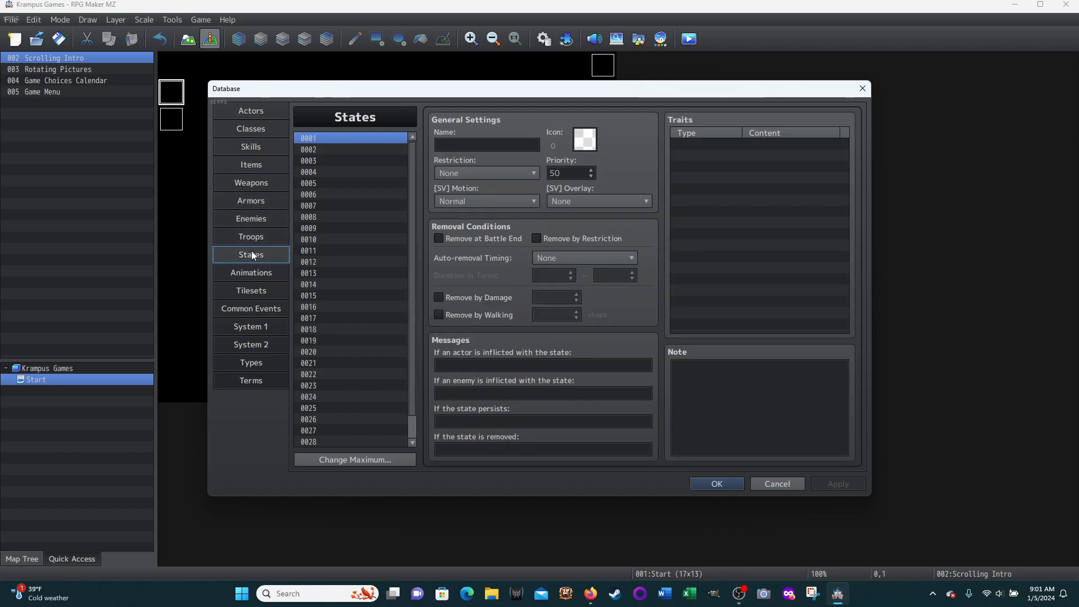
left_click(252, 273)
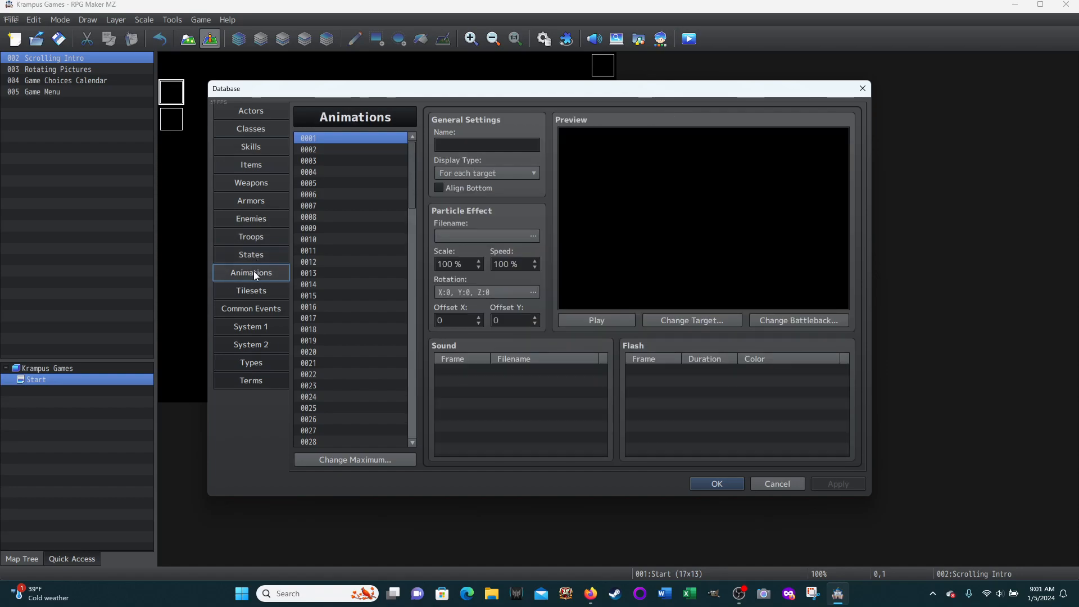
left_click(251, 309)
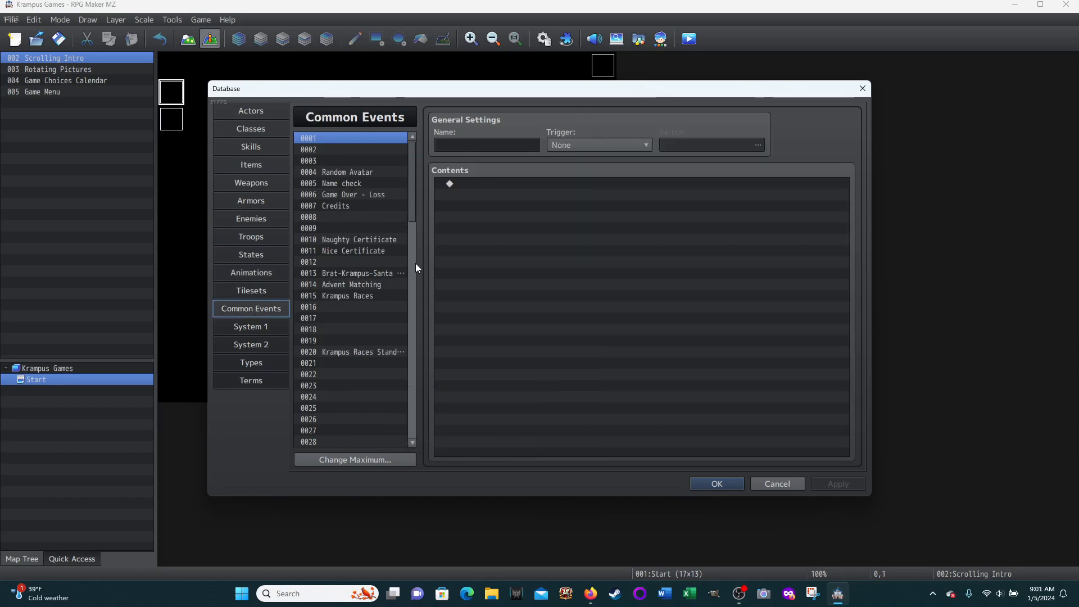
- Preview the available title screen images in the System 1 settings, comparing Krampus with Krampus Games
left_click(256, 326)
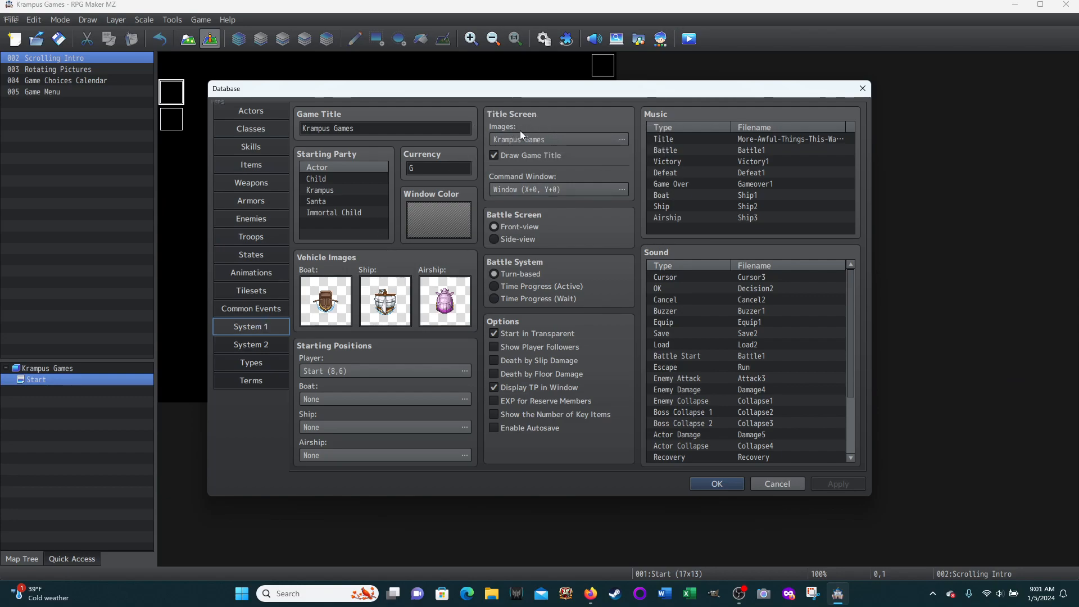
left_click(622, 140)
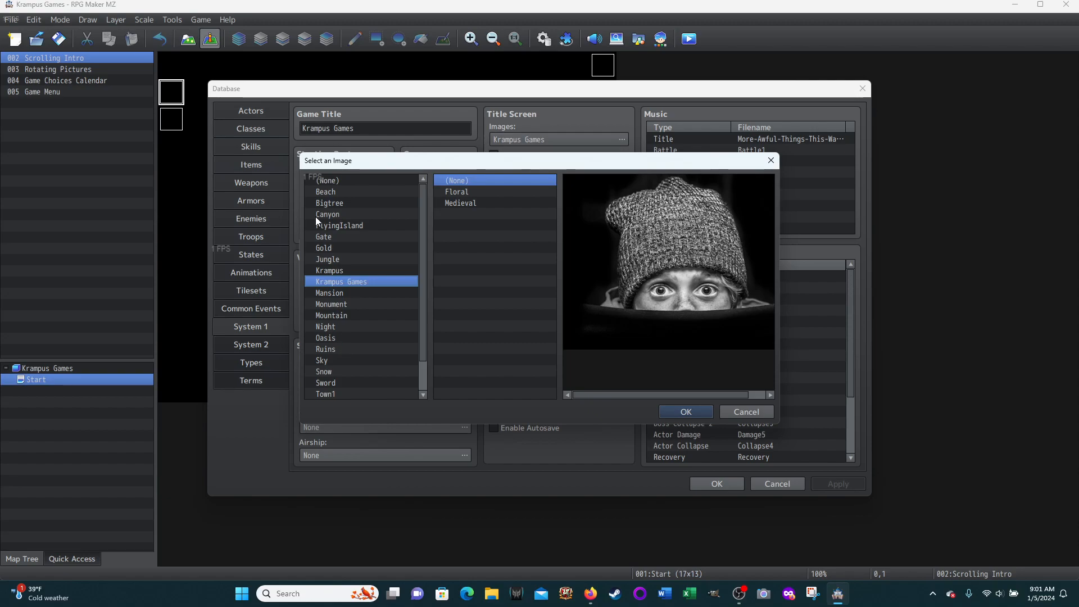
left_click(330, 191)
left_click(332, 203)
left_click(333, 213)
left_click(335, 226)
left_click(335, 236)
left_click(333, 271)
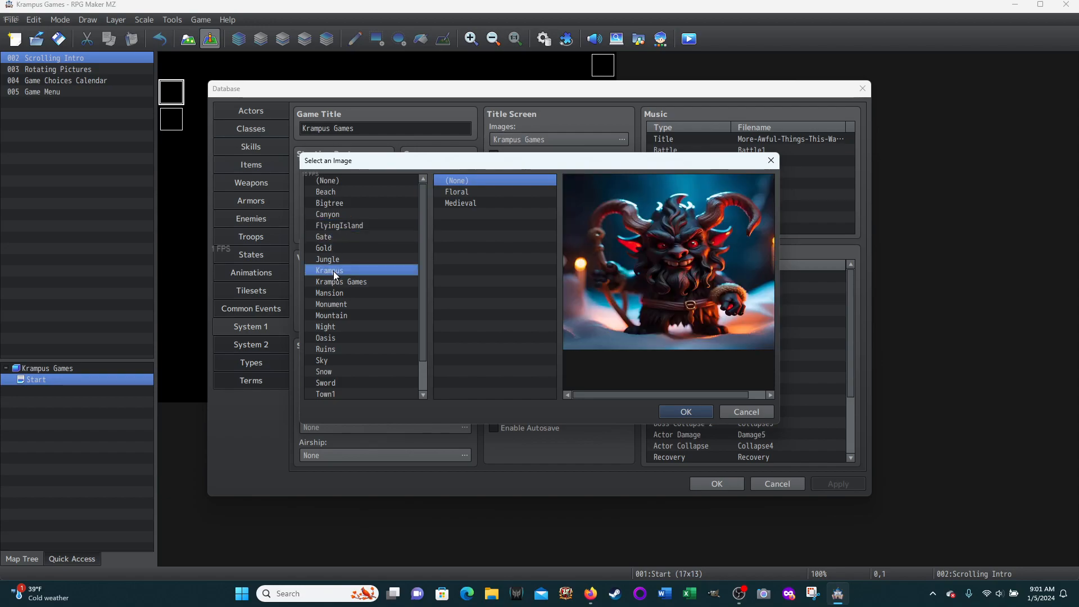
left_click(329, 280)
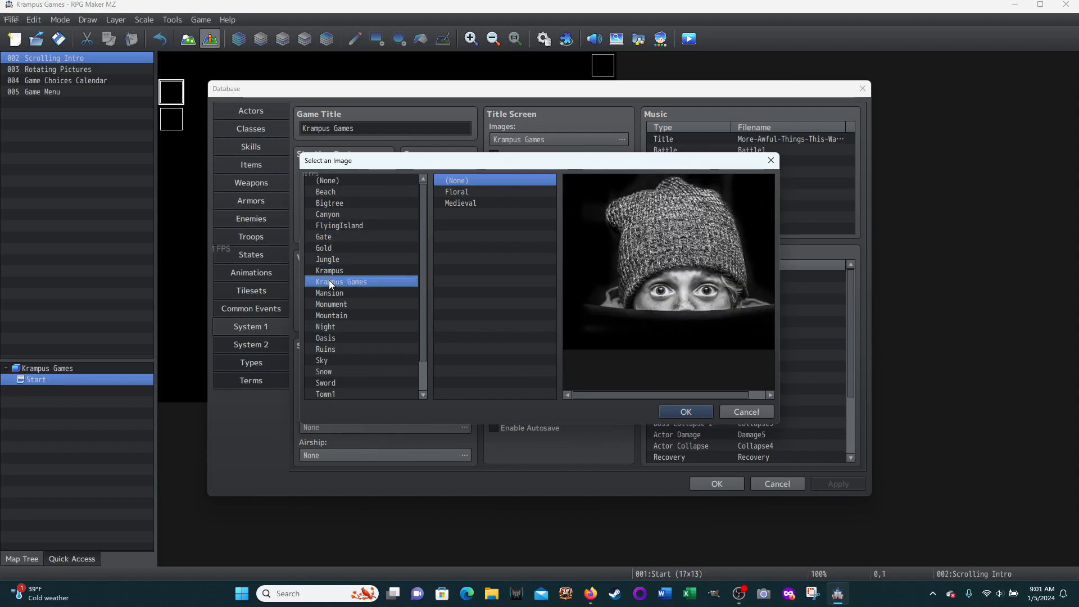
left_click(328, 268)
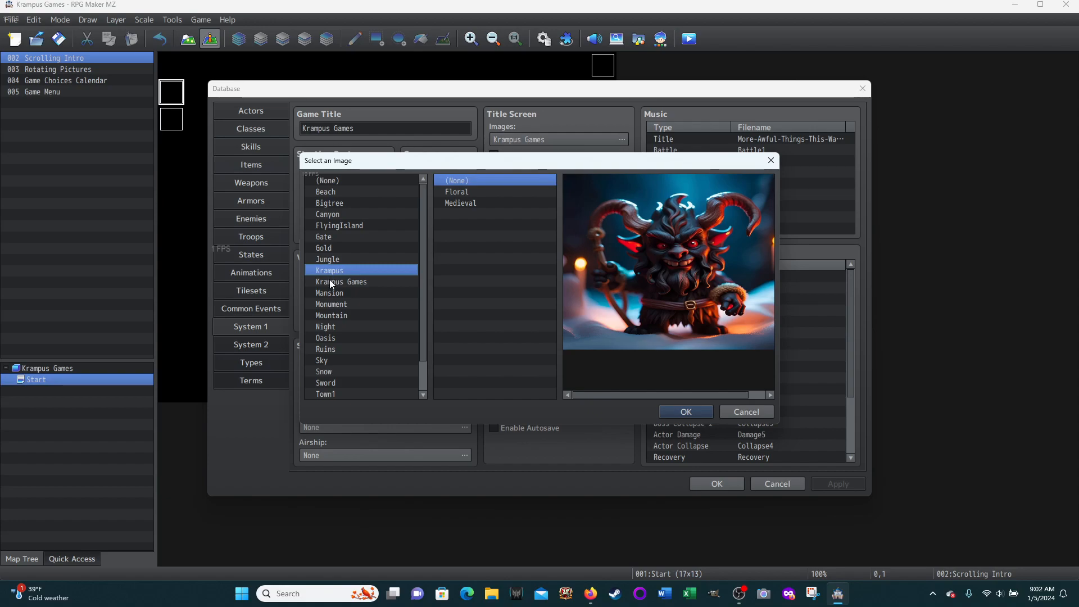
left_click(330, 285)
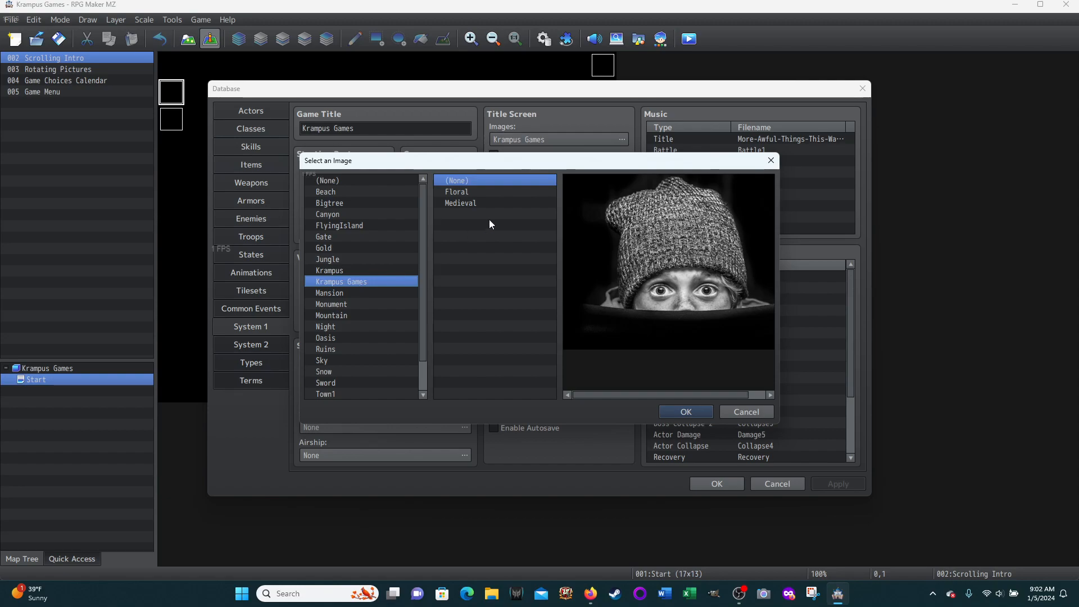
left_click(731, 417)
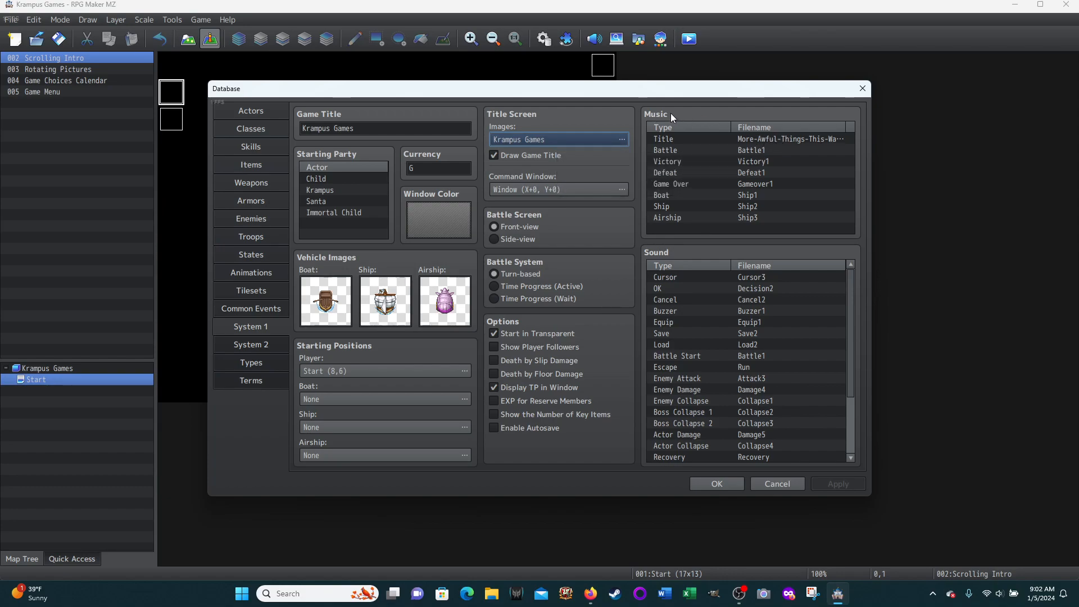
- Browse the audio tracks available for the title music, check the start options and close the database without changes
left_click(750, 141)
double_click(750, 140)
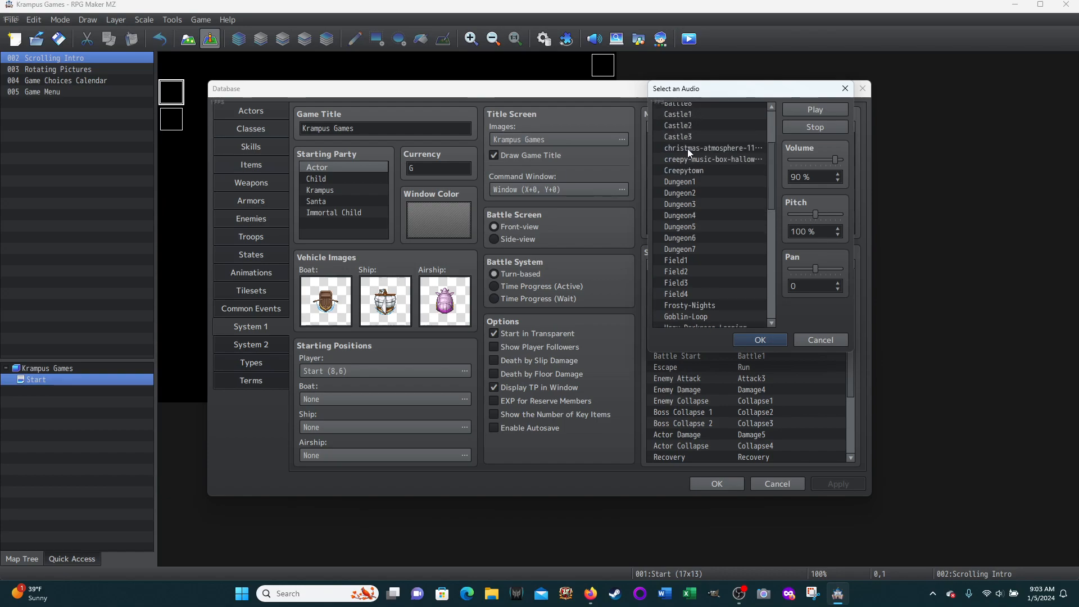
scroll(685, 145, "up", 5)
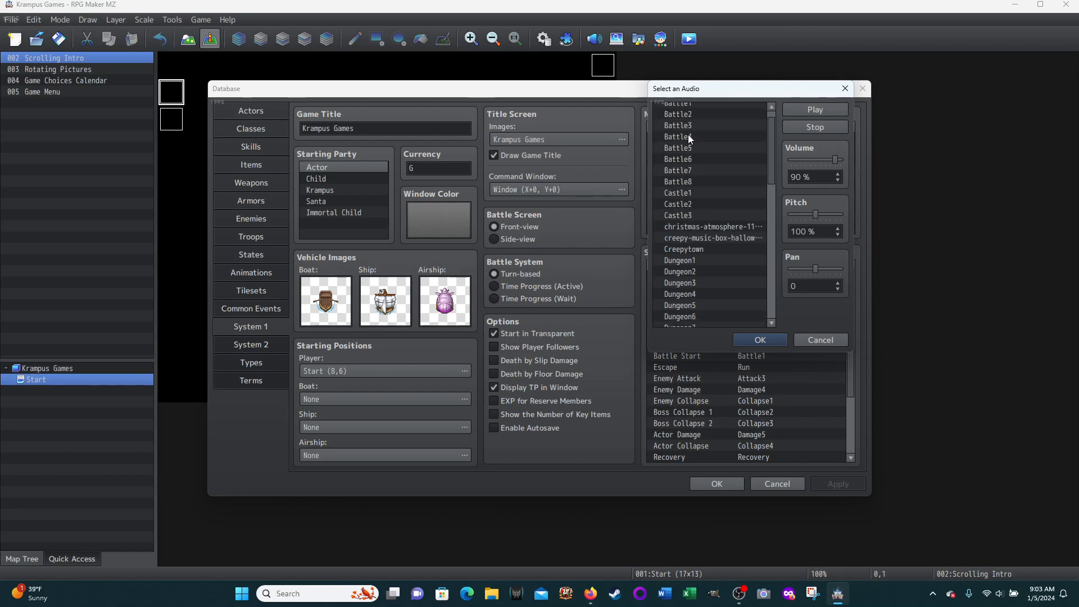
scroll(687, 133, "down", 7)
scroll(688, 134, "down", 1)
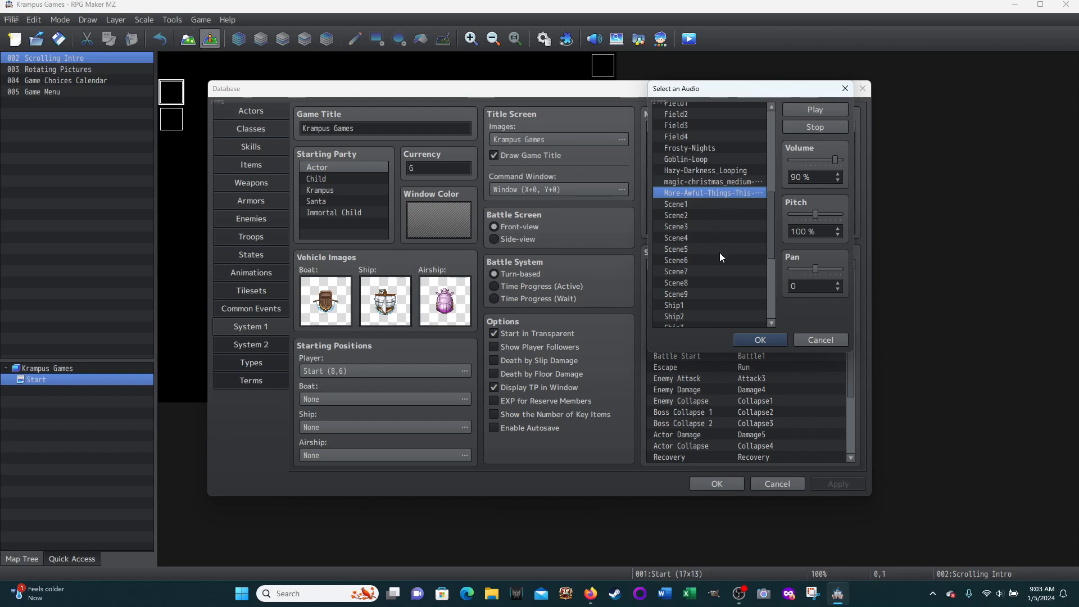
left_click(811, 337)
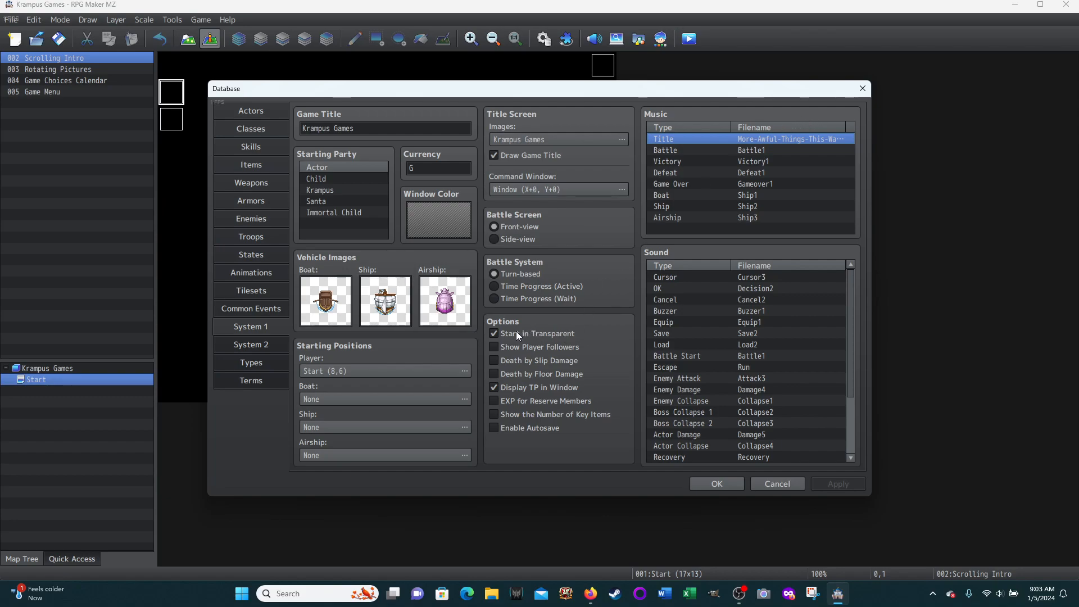
mouse_move(508, 337)
left_click(777, 485)
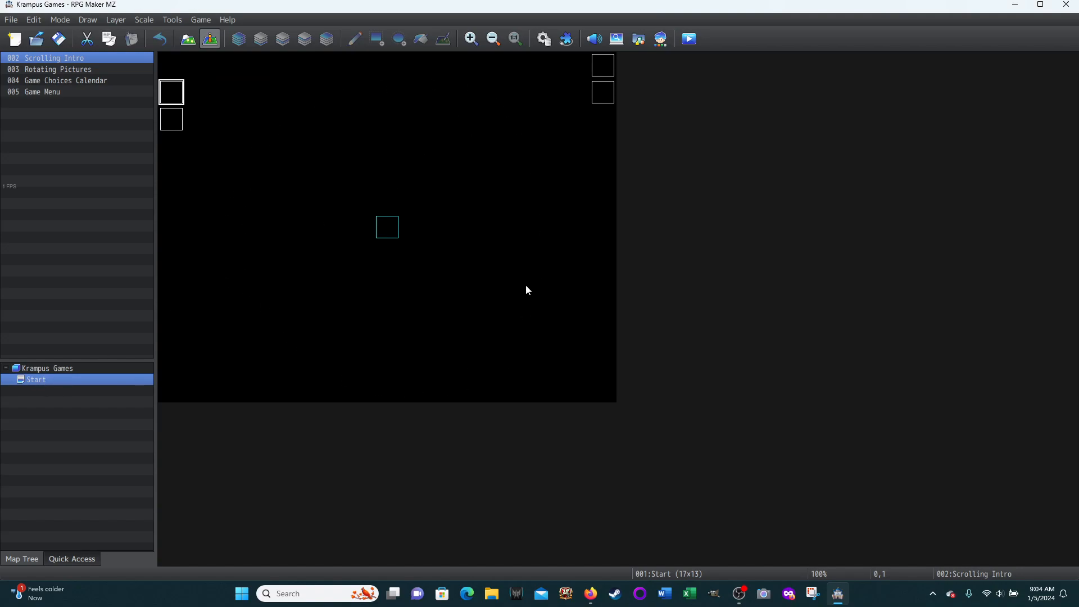
- Check the tile palette for the Start map in map editing mode and return to event editing mode
left_click(189, 37)
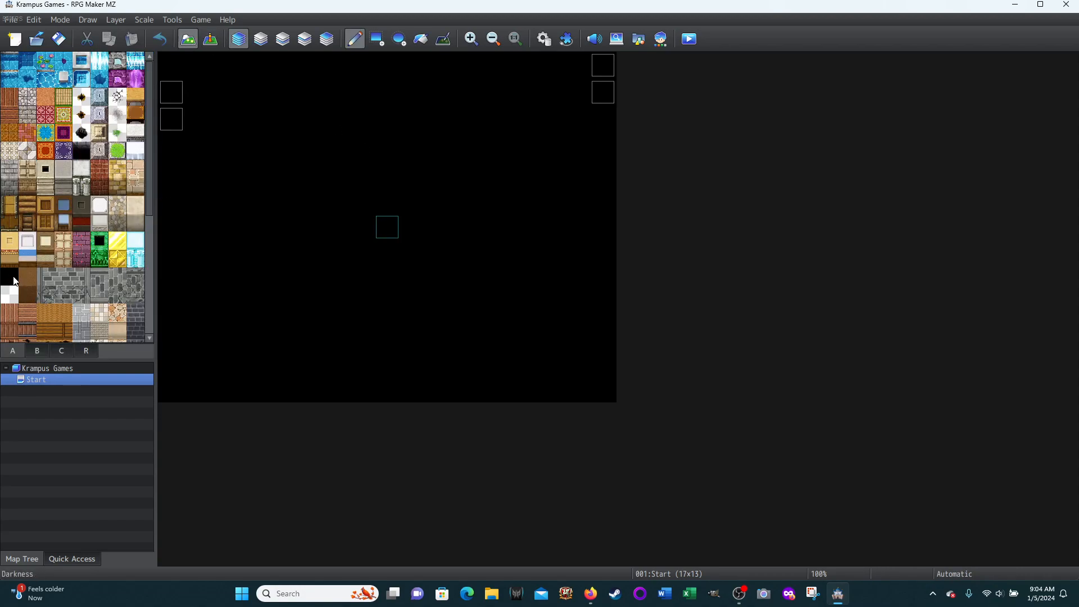
left_click(210, 39)
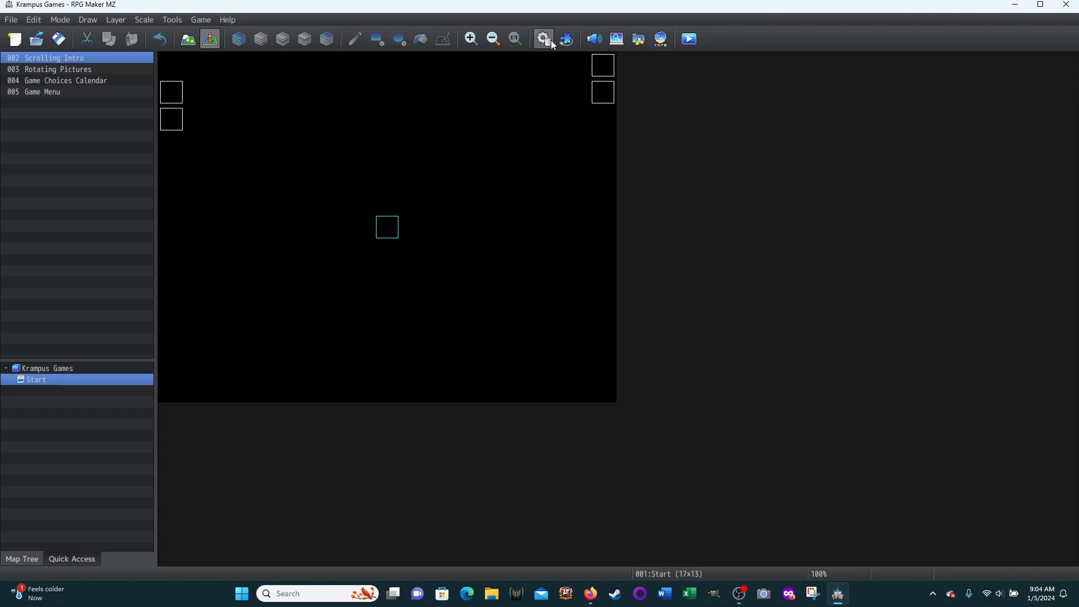
- Review the installed plugins and the list of plugins available for a new entry, without adding one
left_click(566, 39)
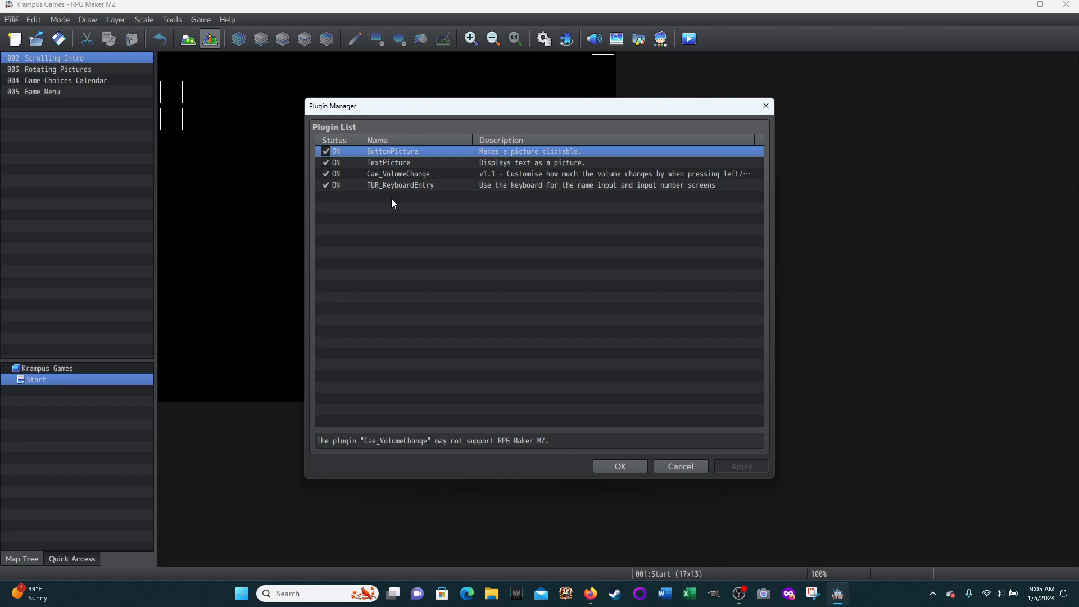
double_click(364, 198)
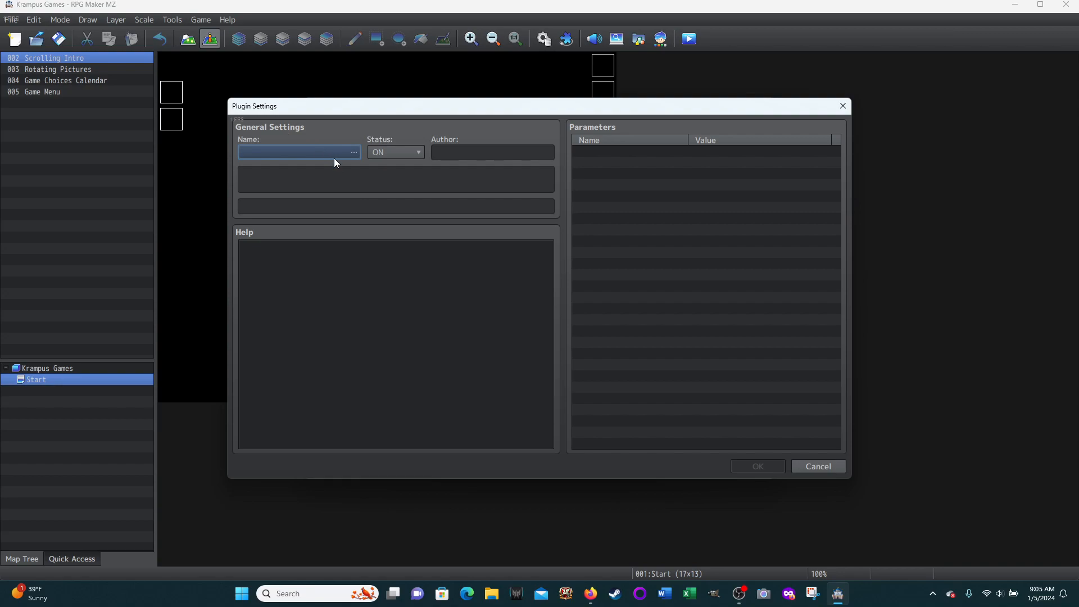
left_click(354, 153)
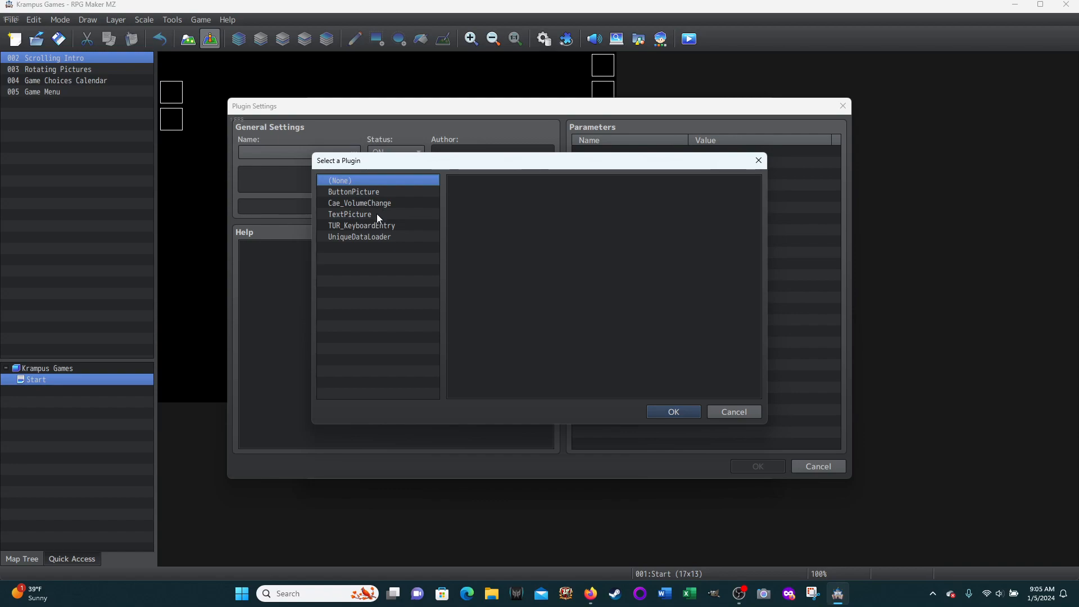
left_click(731, 413)
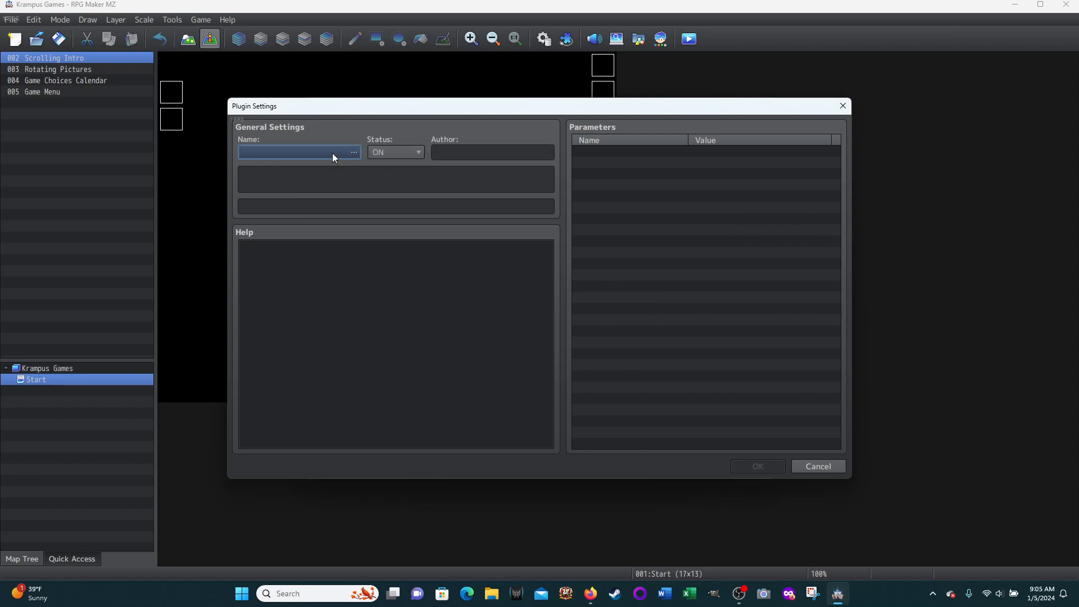
left_click(811, 464)
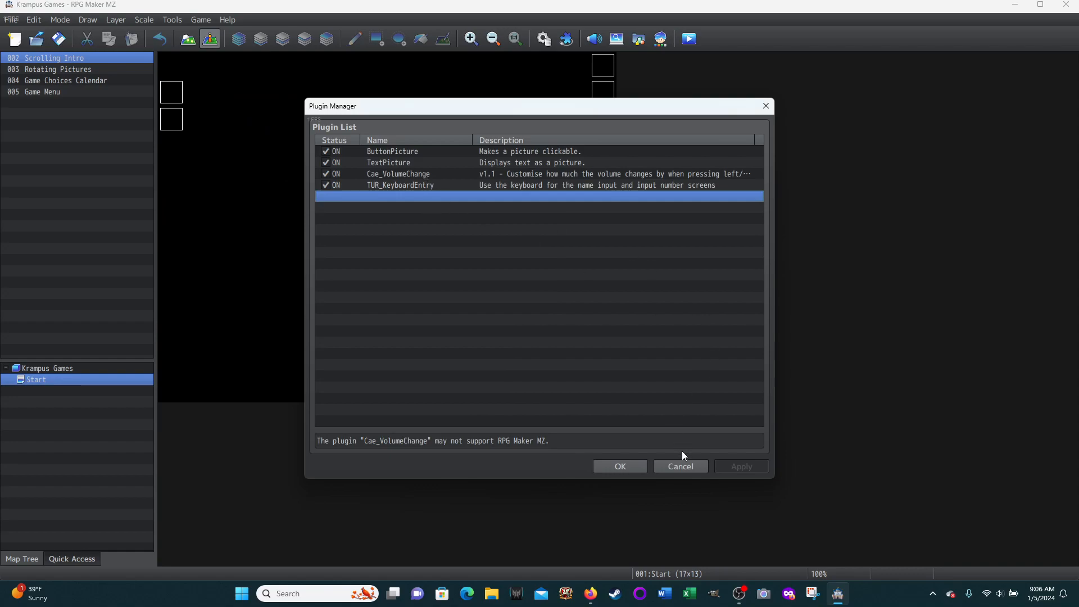
left_click(676, 466)
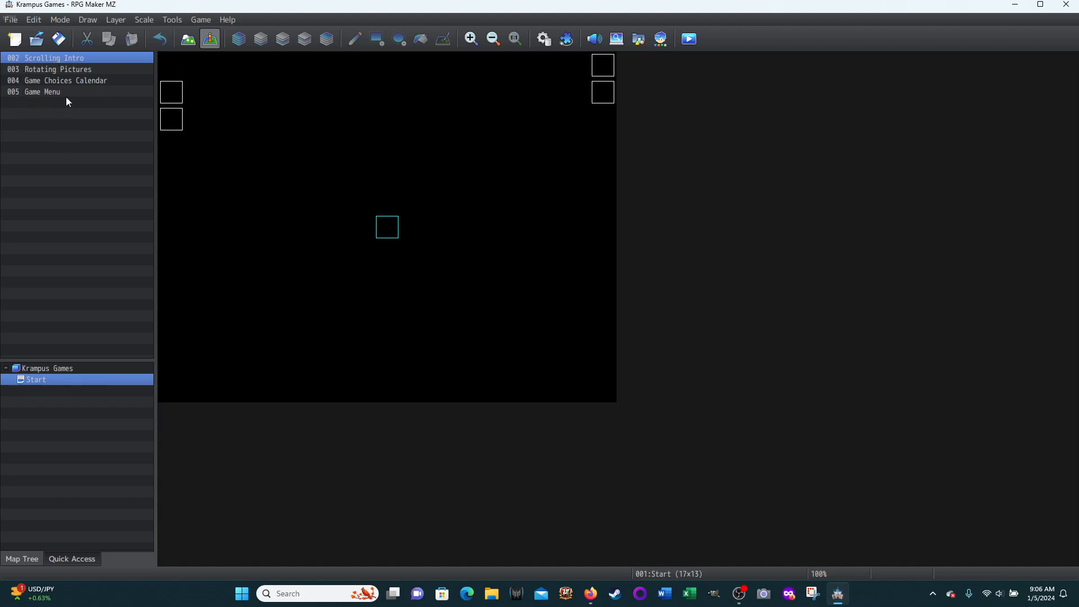
- Open the Scrolling Intro event on the Start map to examine its contents
left_click(172, 95)
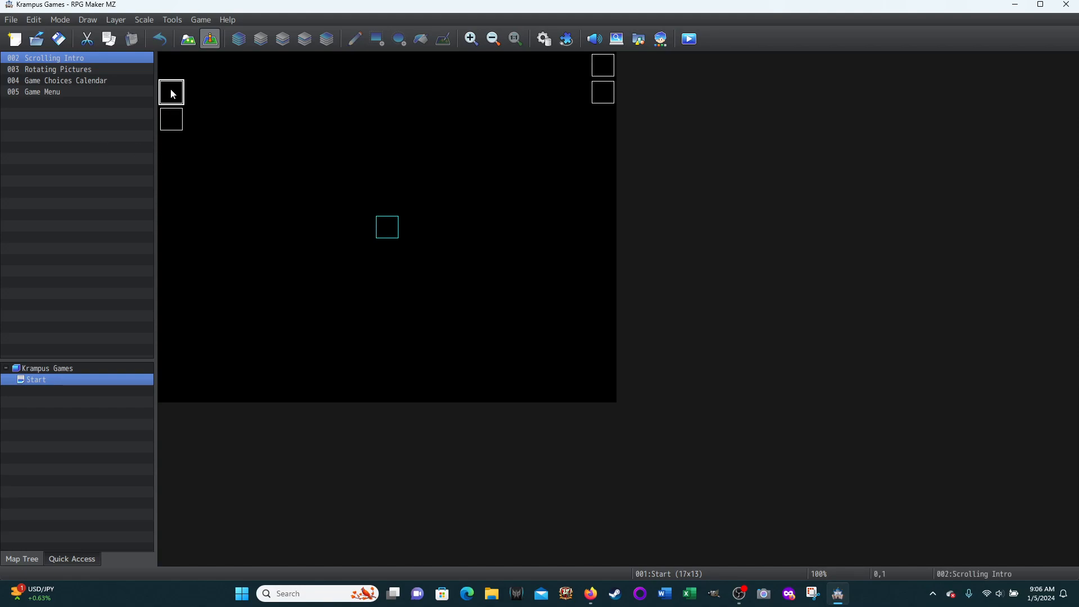
double_click(172, 94)
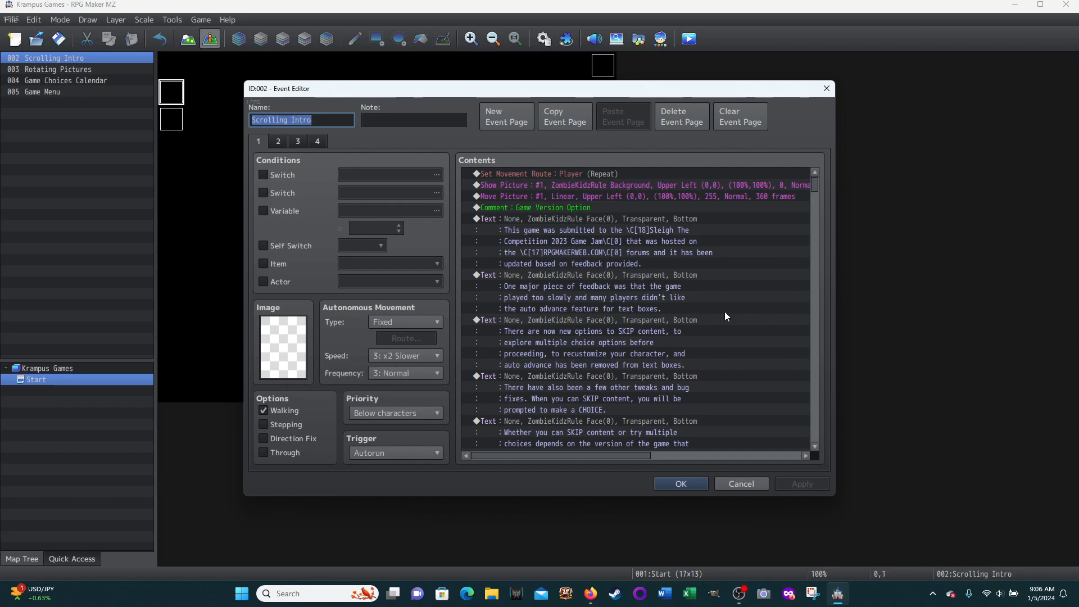
- Inspect the player's Set Movement Route command in the Scrolling Intro event and close it without changes
left_click(519, 173)
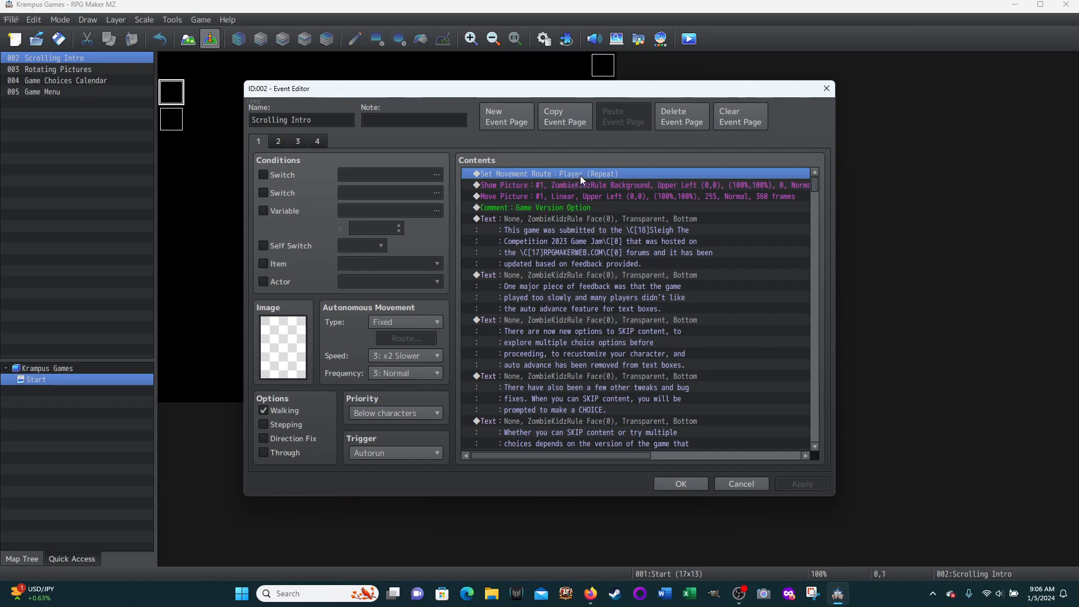
right_click(564, 174)
left_click(585, 200)
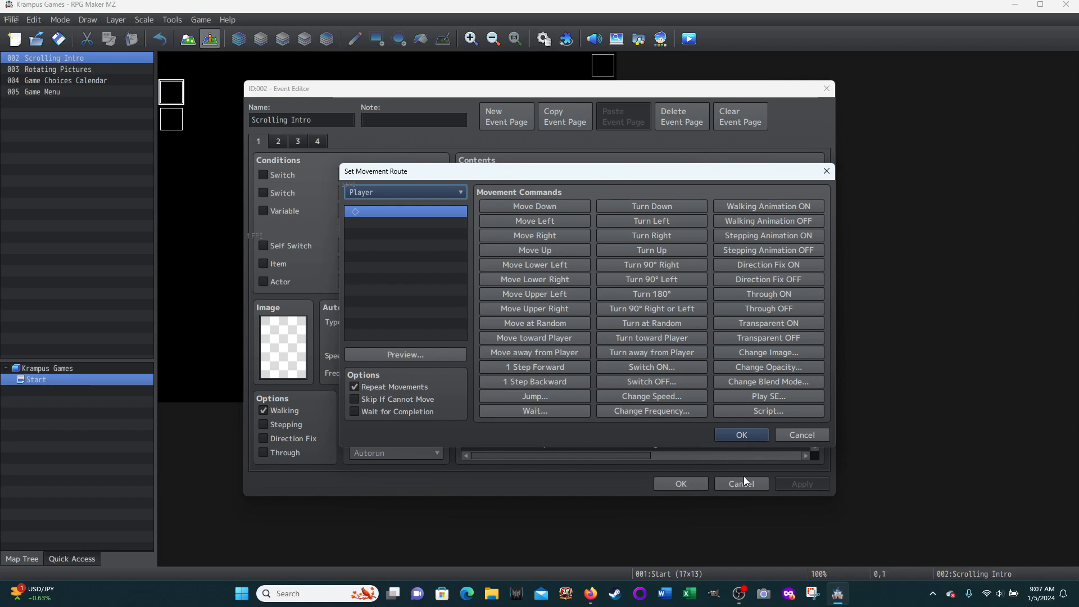
left_click(802, 435)
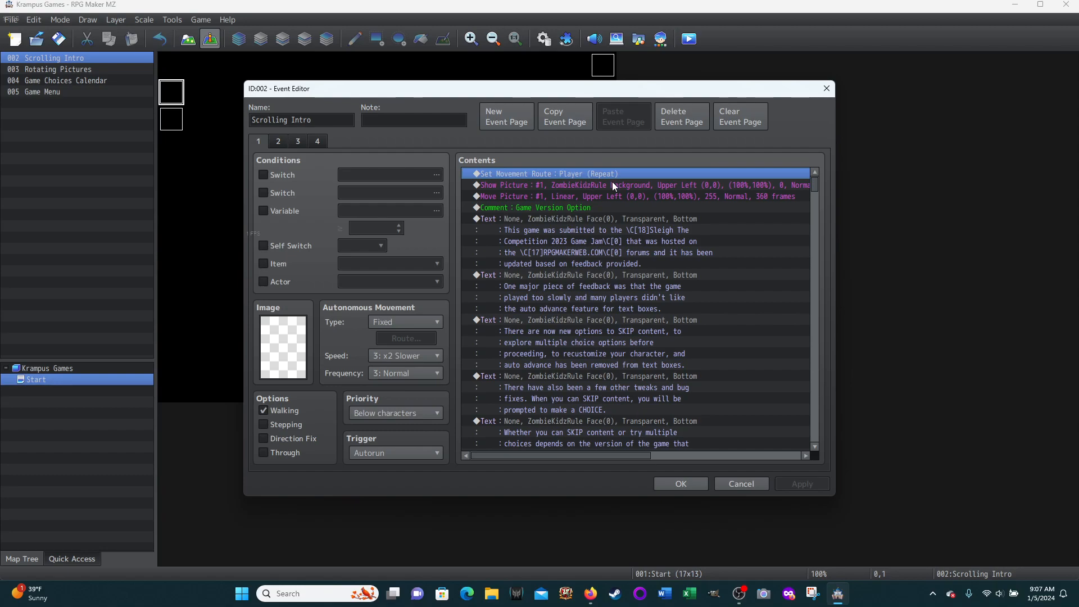
- Test the Show Picture and Move Picture commands for picture #1 together and close the test window
left_click(551, 182)
left_click(531, 195)
left_click(527, 188)
left_click(530, 198)
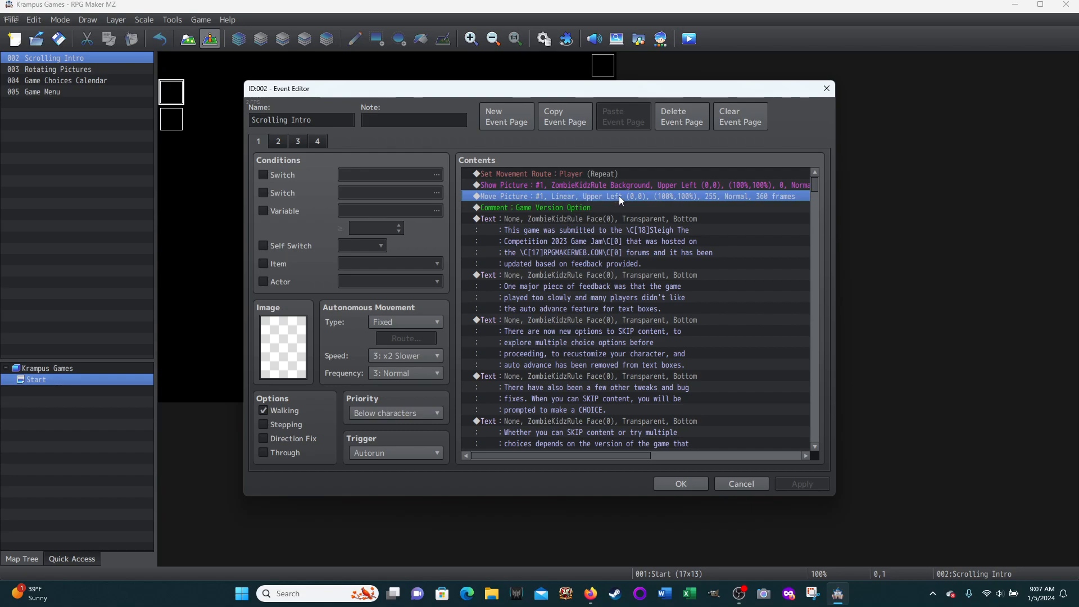
left_click(562, 187)
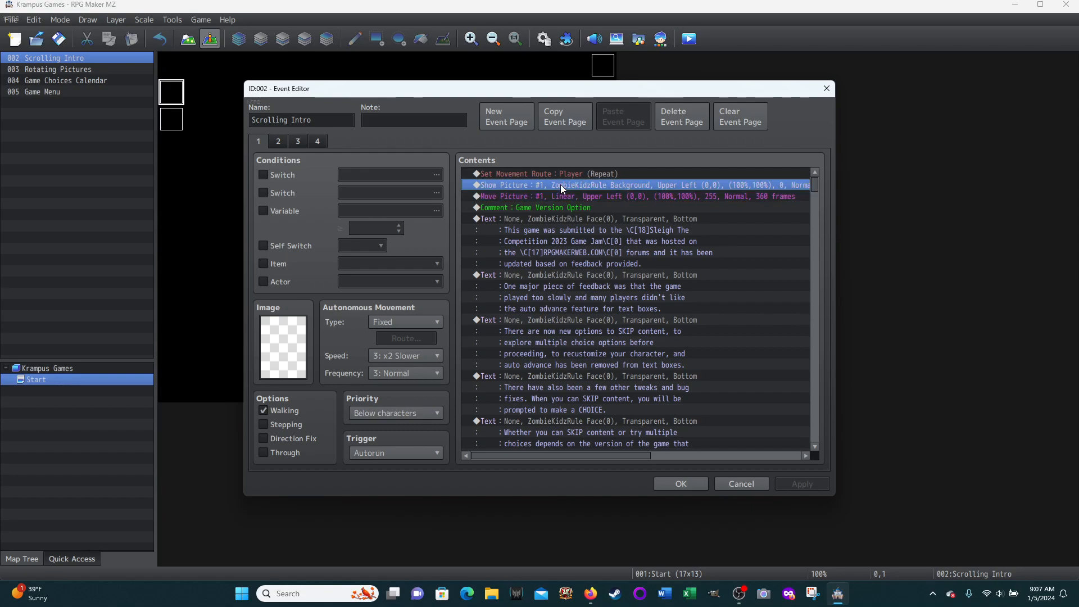
left_click(540, 197, "shift")
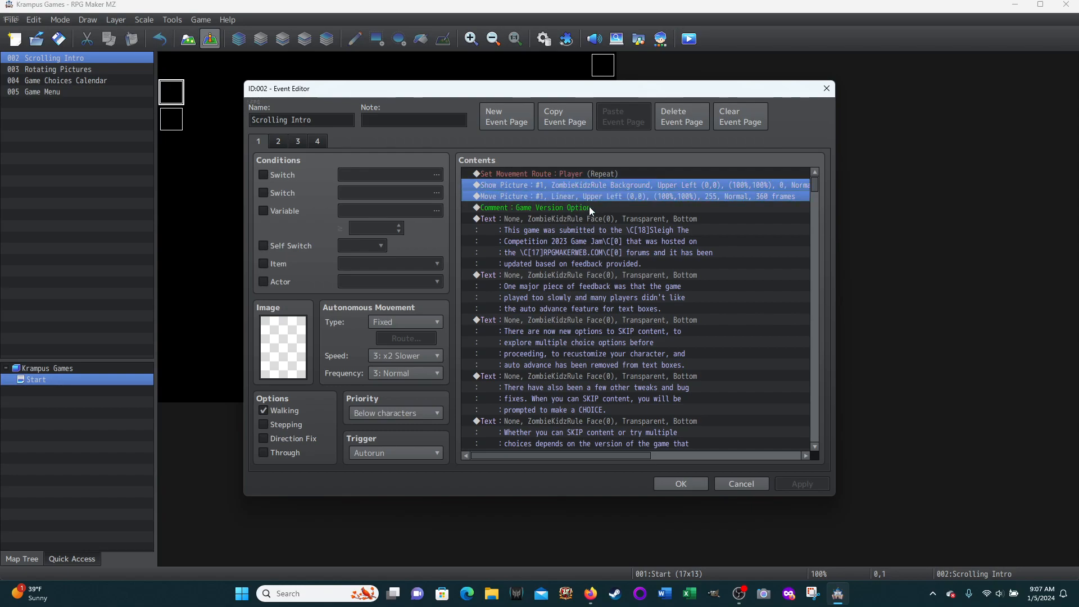
right_click(559, 189)
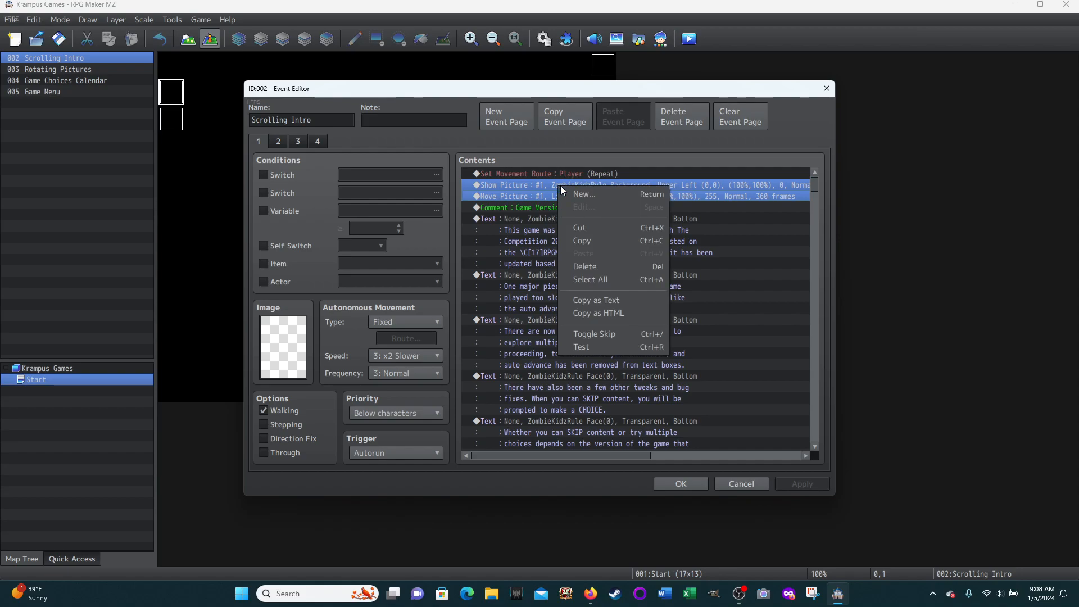
left_click(595, 346)
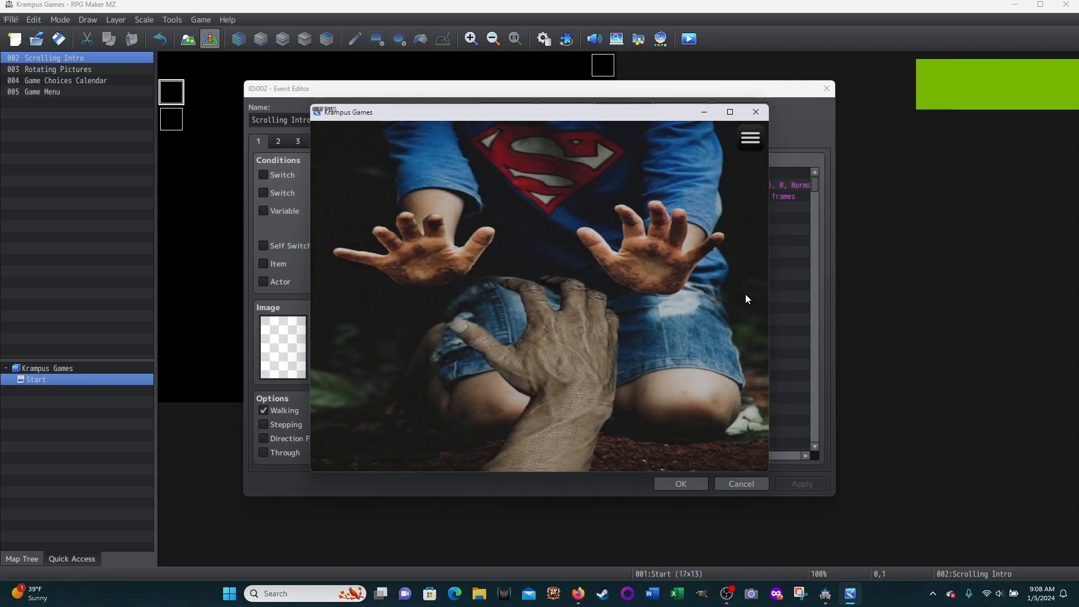
left_click(755, 111)
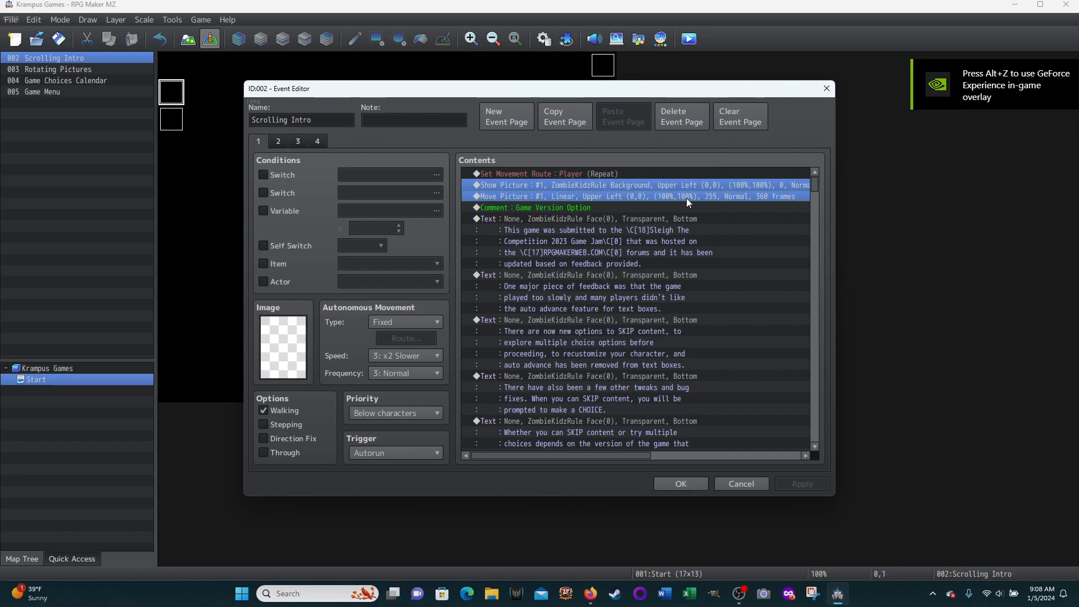
- Test only the Show Picture command for ZombieKidzRule Background, without Move Picture, and close the test window
left_click(591, 196)
left_click(561, 186)
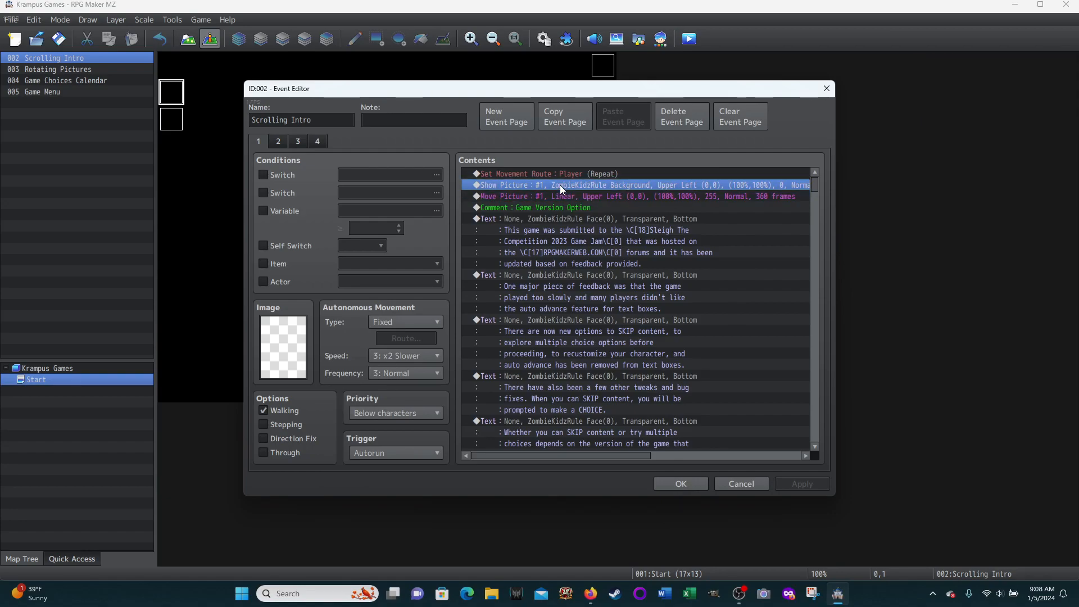
right_click(564, 185)
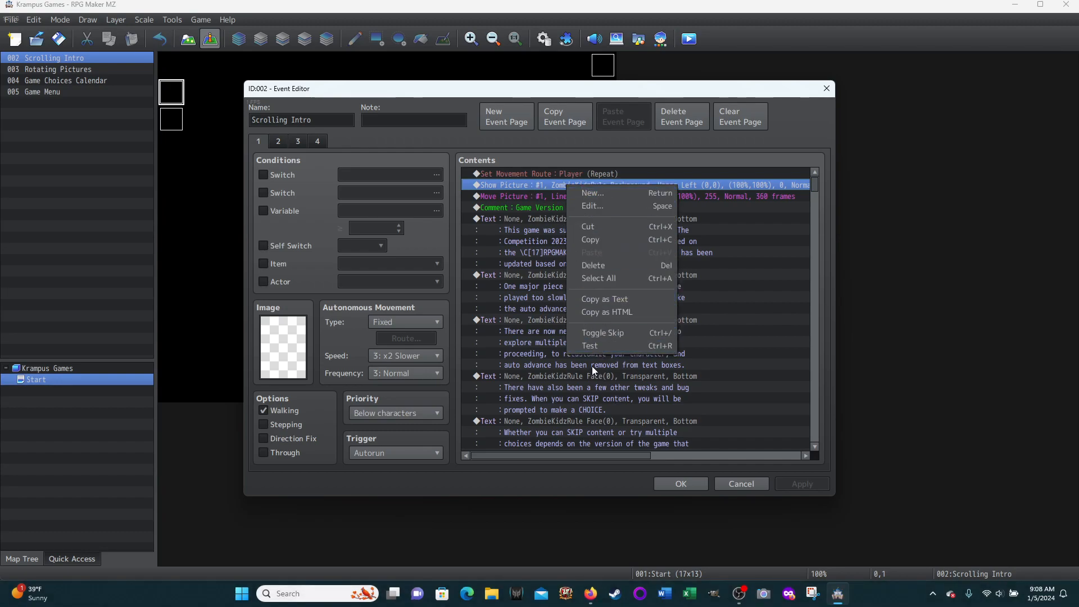
left_click(588, 346)
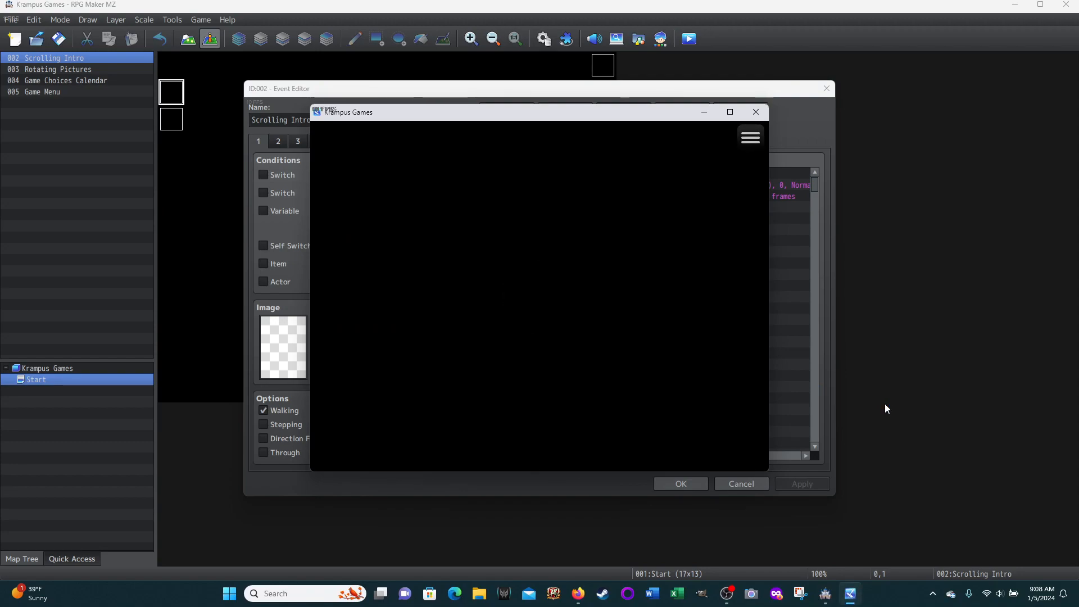
left_click(754, 112)
- Review the Show Picture command's settings and its selected image, closing both without changes
right_click(642, 184)
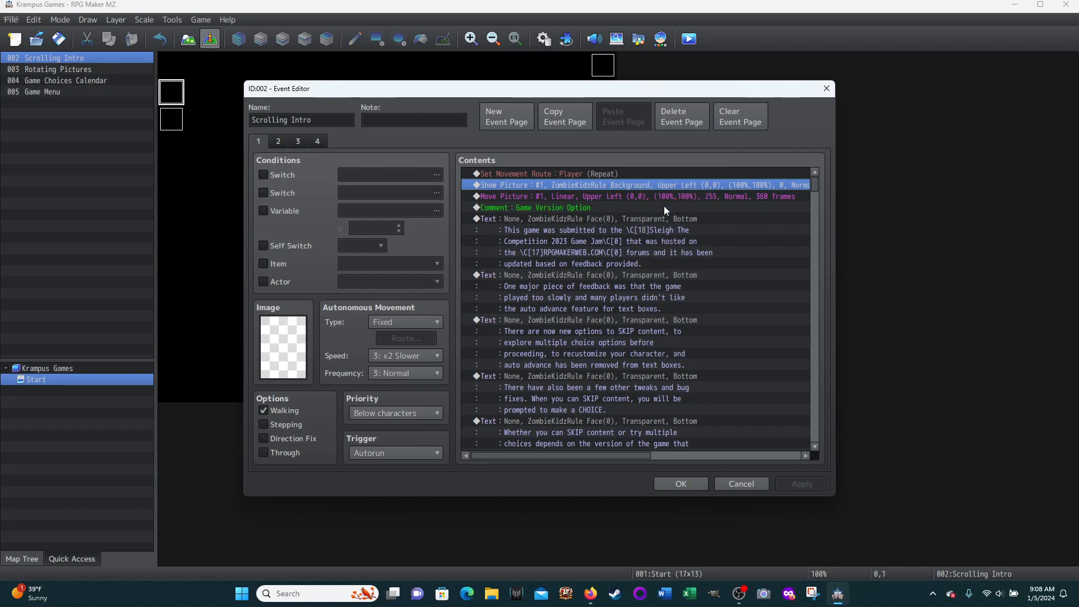
left_click(663, 205)
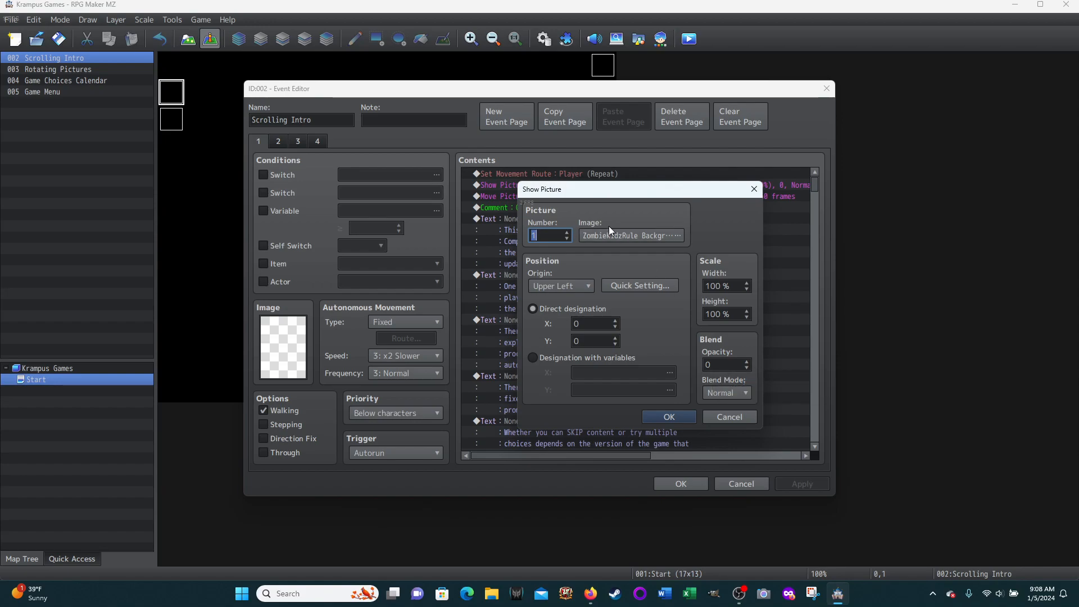
left_click(672, 236)
left_click(671, 235)
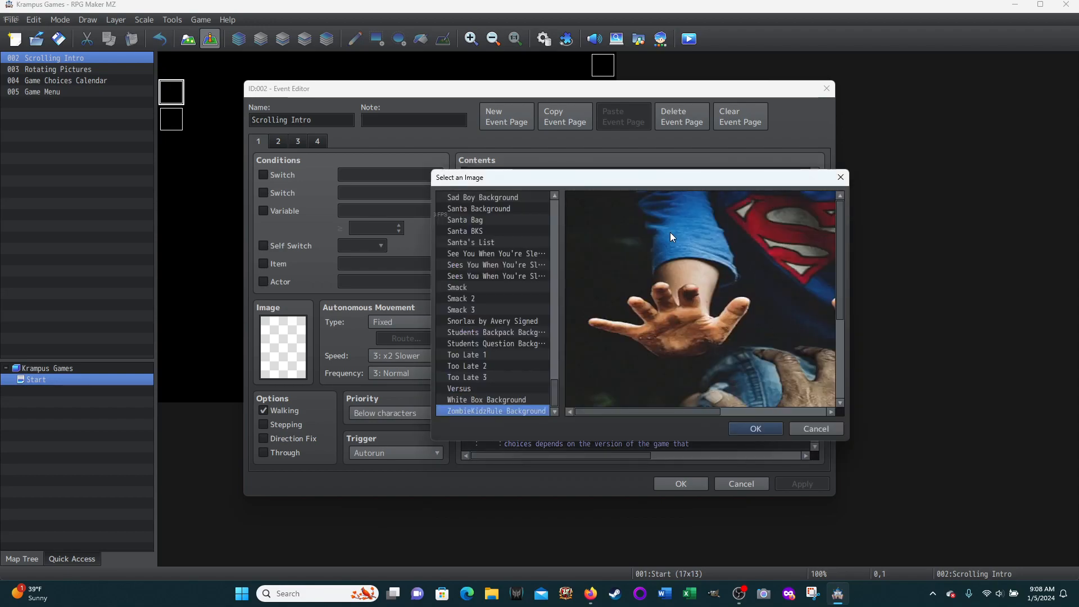
left_click(804, 432)
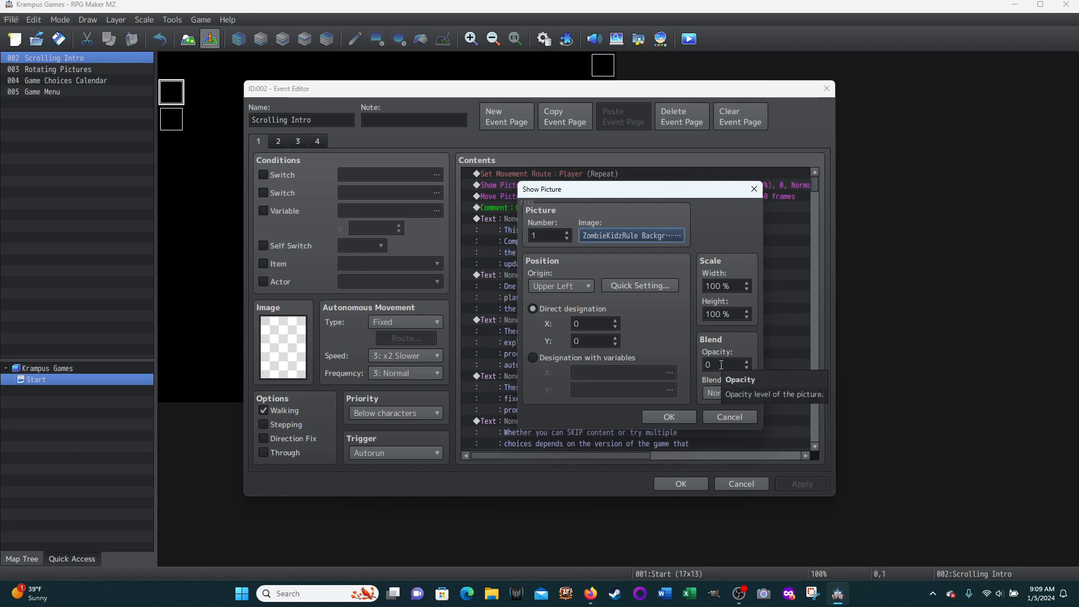
left_click(723, 419)
- Review the Move Picture command's opacity and duration settings and close it without changes
right_click(556, 196)
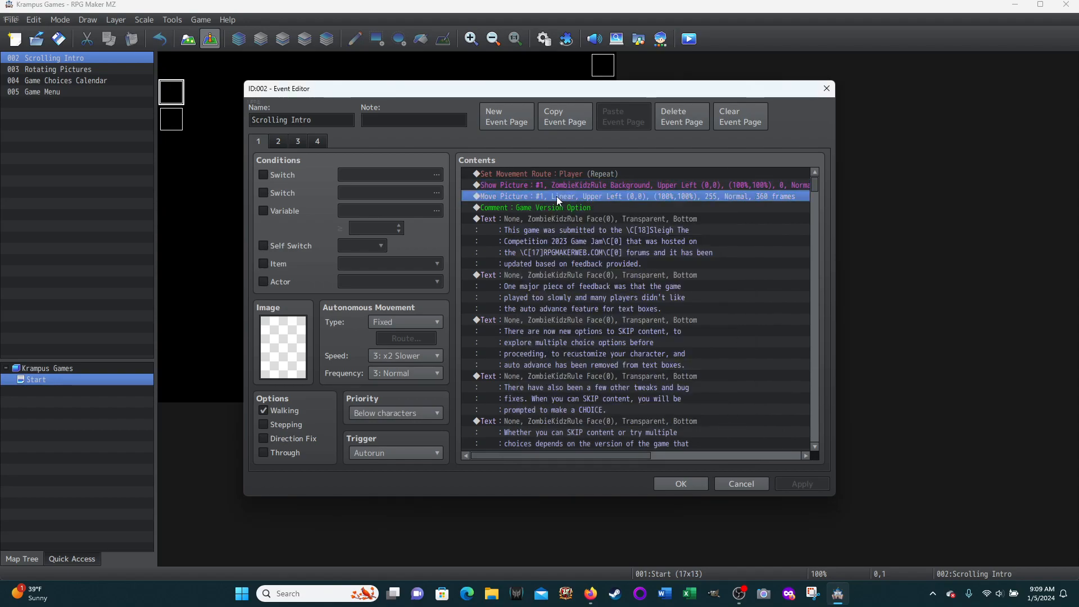
left_click(591, 231)
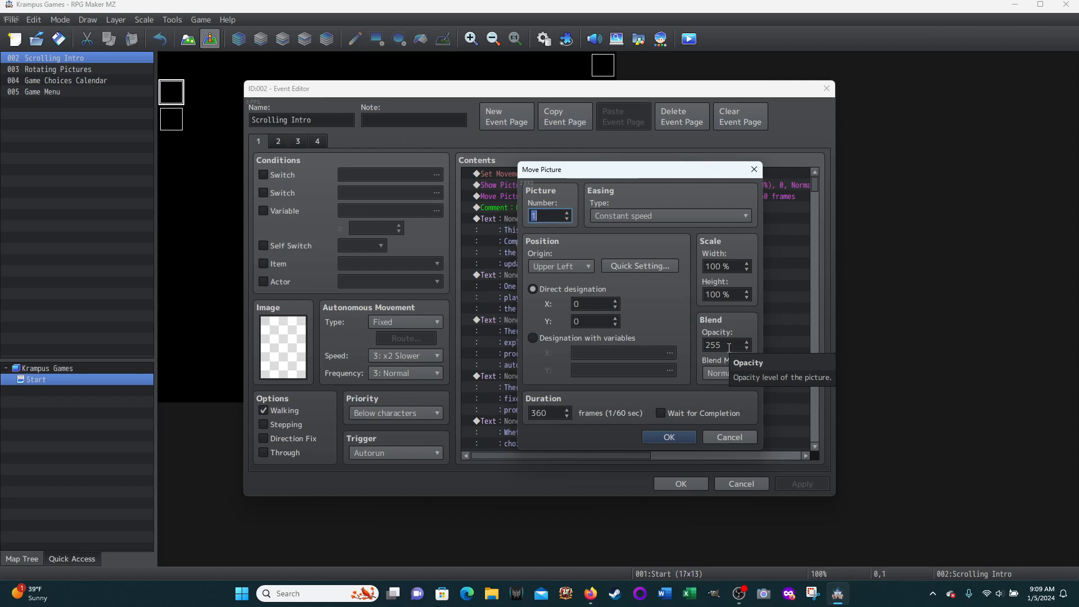
double_click(550, 413)
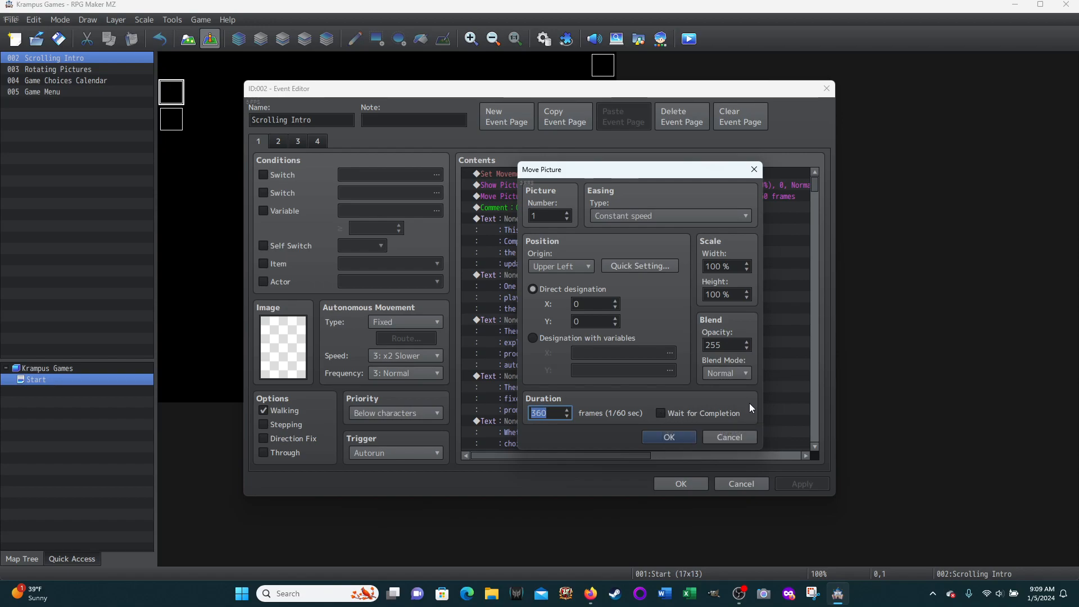
left_click(727, 437)
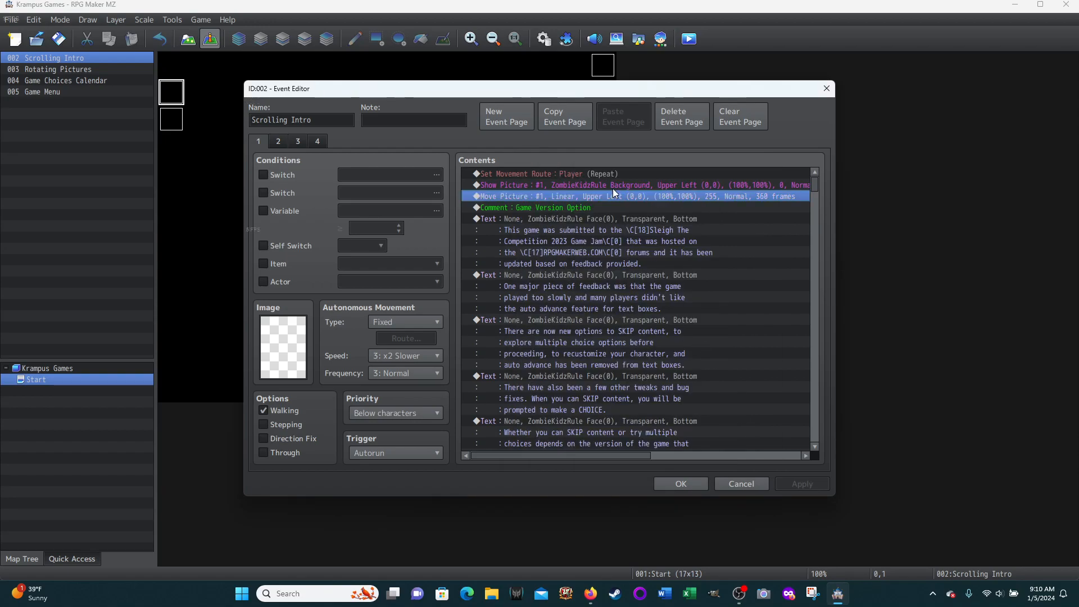
- Set the Move Picture command's duration to 999 frames
right_click(574, 198)
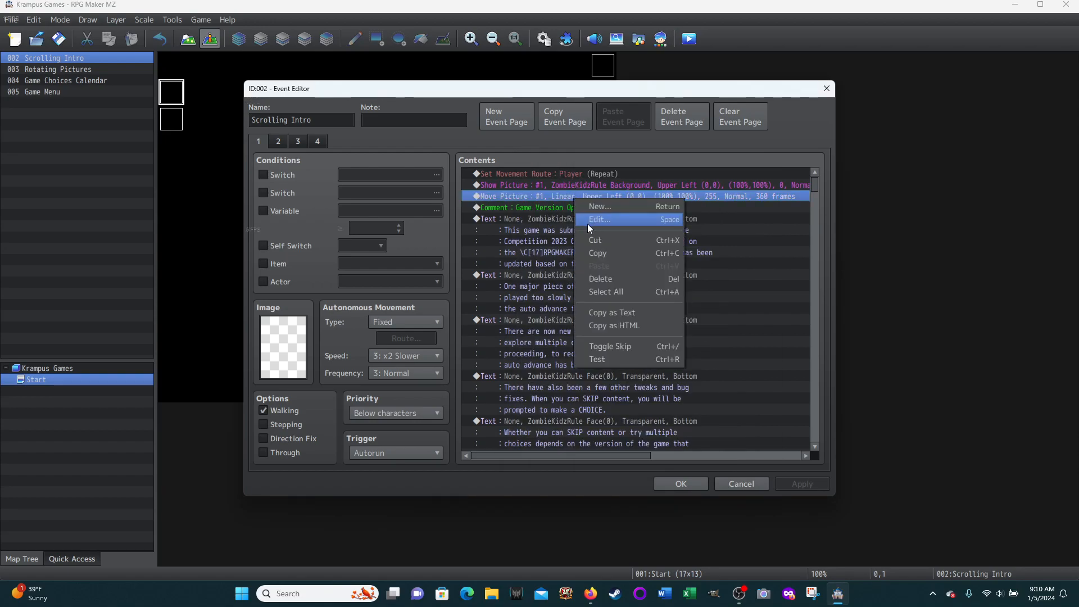
left_click(592, 222)
double_click(539, 413)
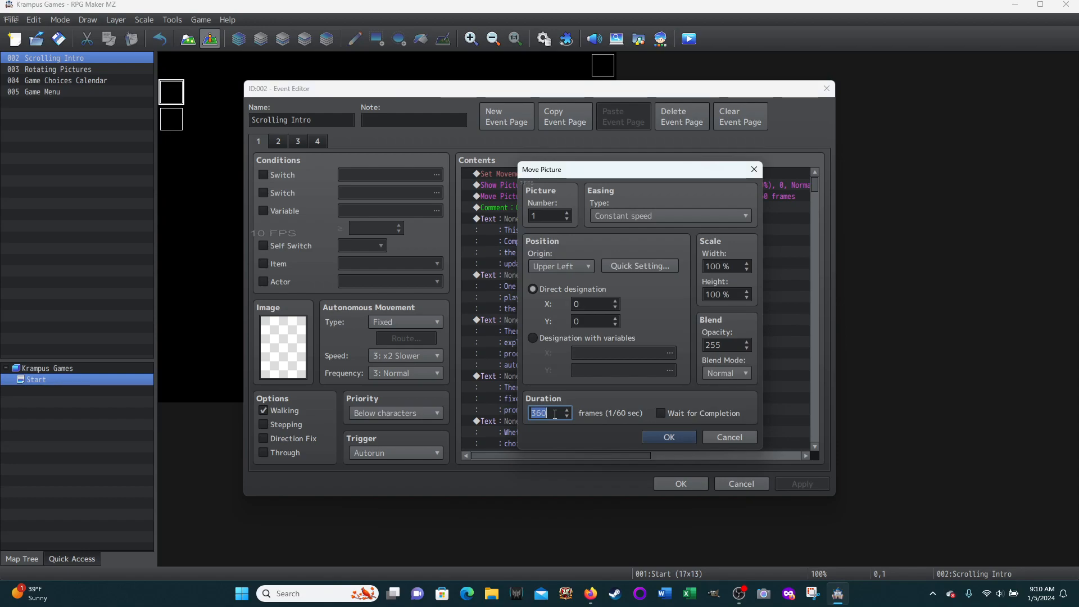
type("999")
left_click(667, 438)
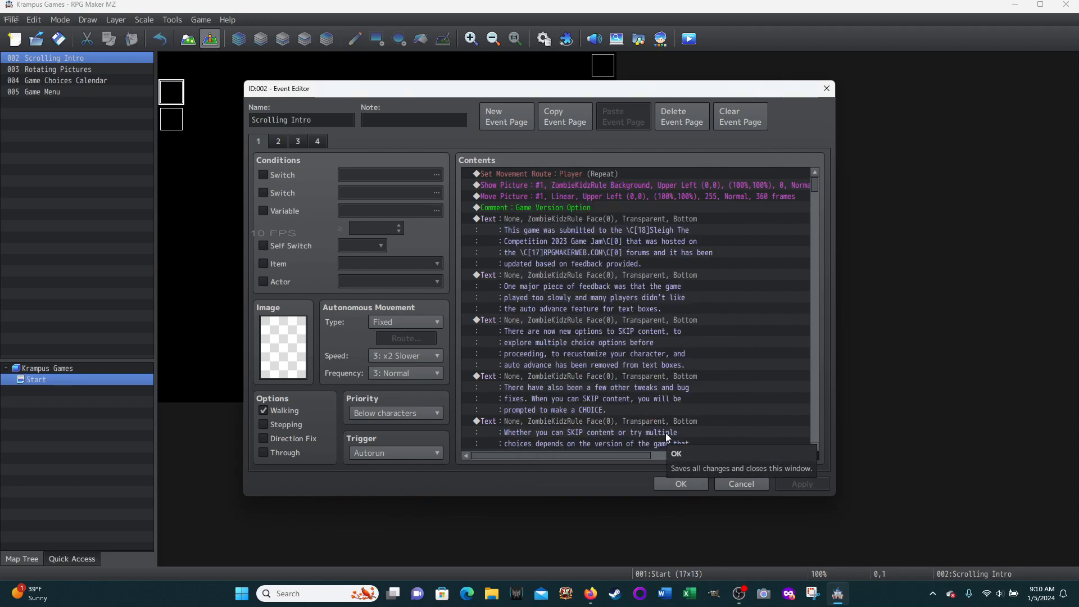
- Test the Show Picture and Move Picture commands with the 999-frame duration and close the test window
left_click(554, 185)
left_click(563, 196, "shift")
right_click(565, 190)
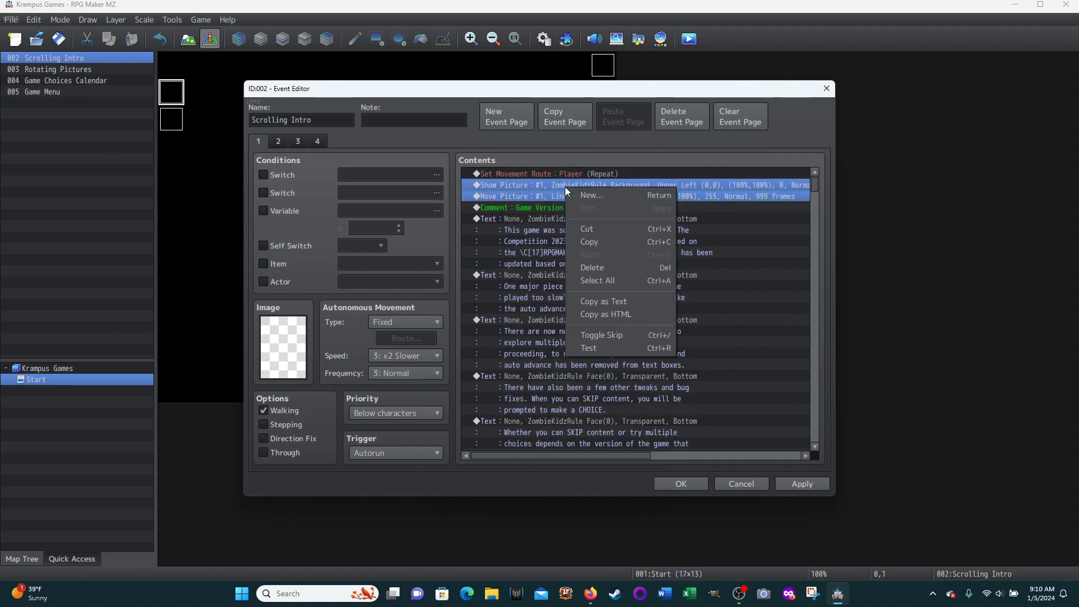
left_click(588, 348)
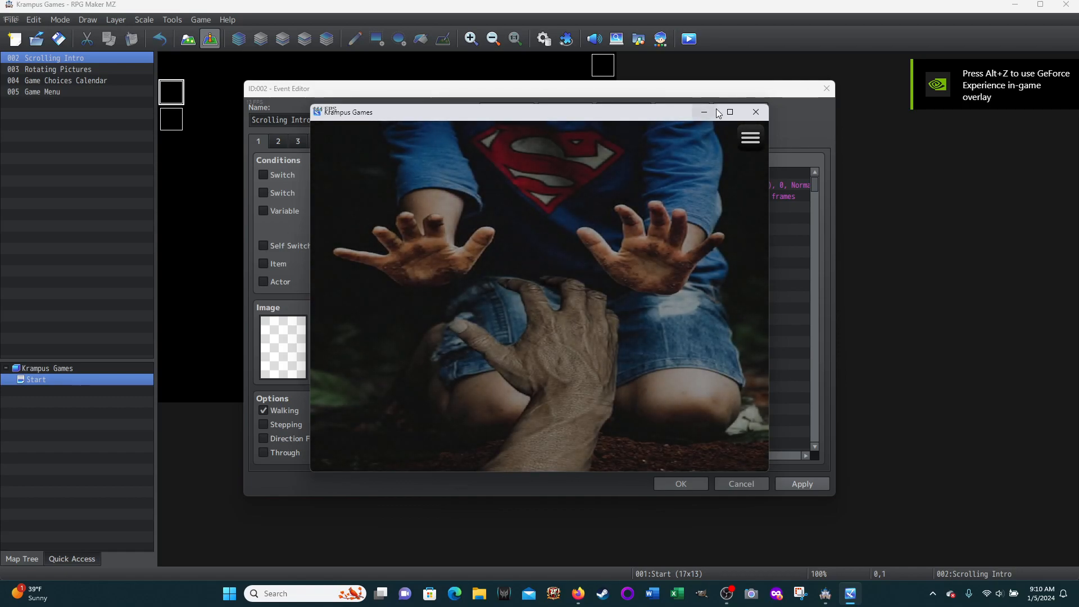
left_click(756, 111)
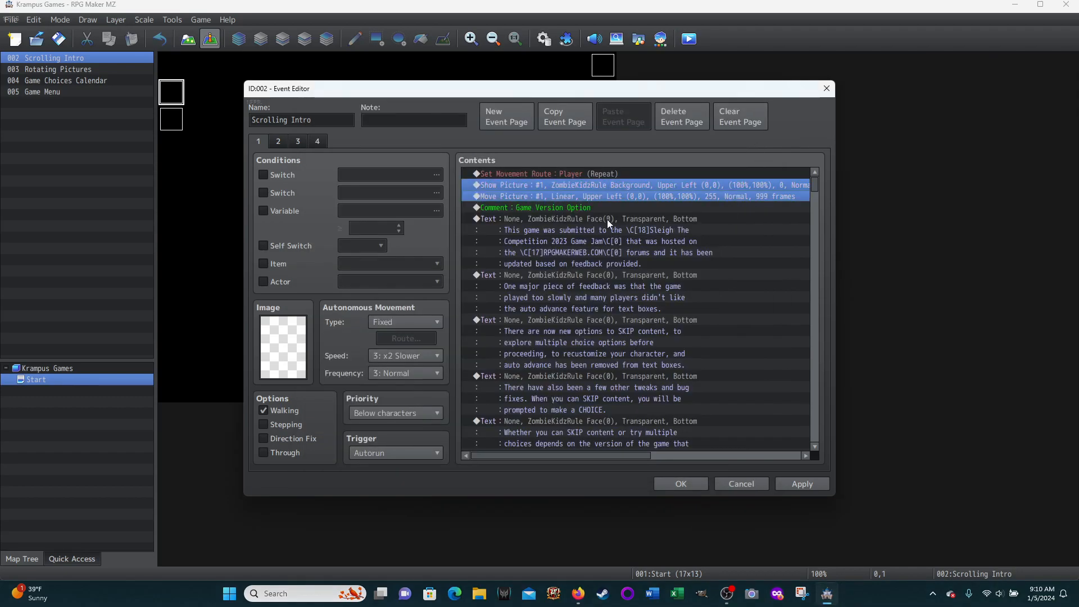
- Set the Move Picture command's duration back to 360 frames
right_click(583, 195)
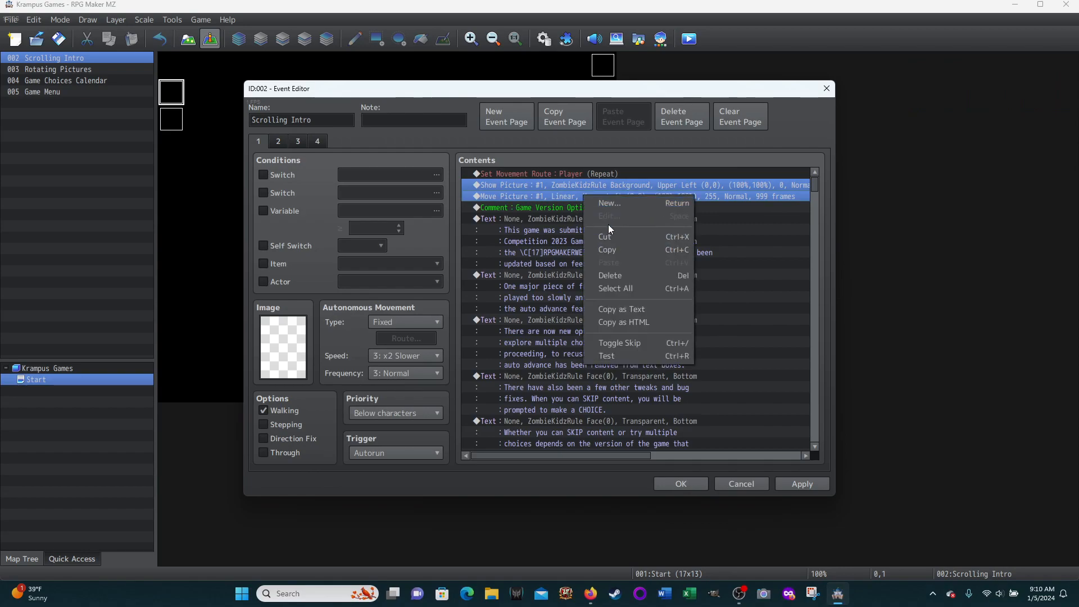
left_click(571, 190)
right_click(564, 195)
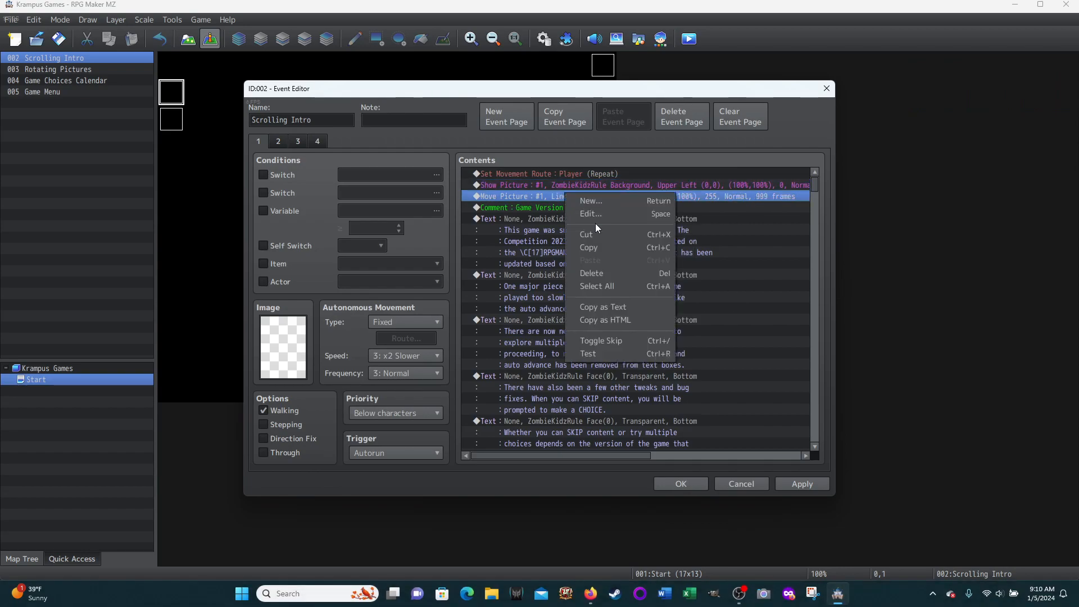
left_click(587, 215)
double_click(548, 413)
type("360")
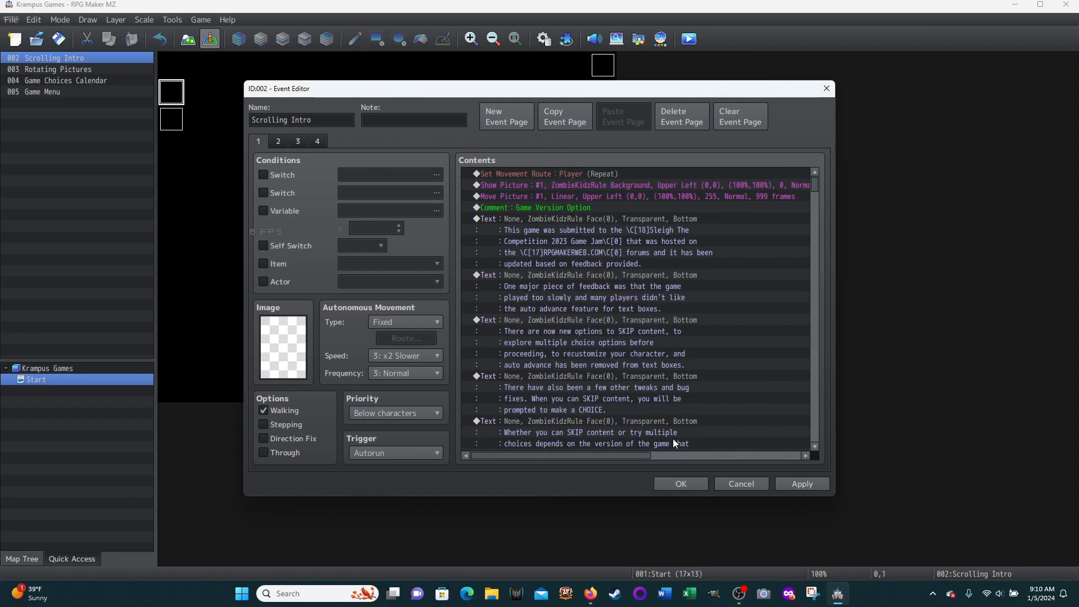
left_click(673, 438)
- Toggle Skip on for the Show Picture and Move Picture commands together, and toggle it off again
left_click(568, 185)
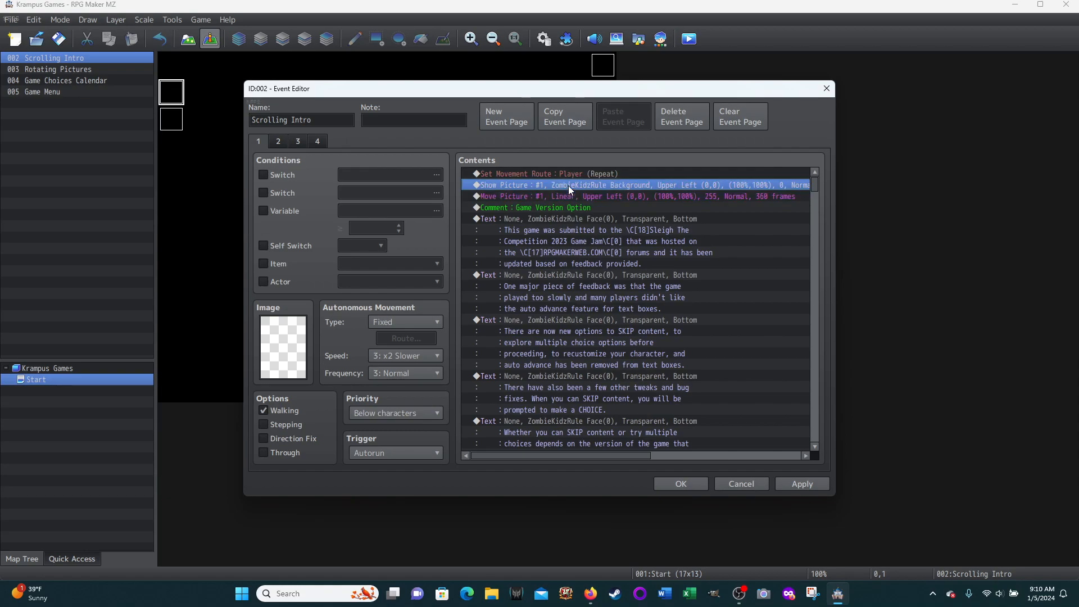
left_click_drag(565, 190, 563, 192)
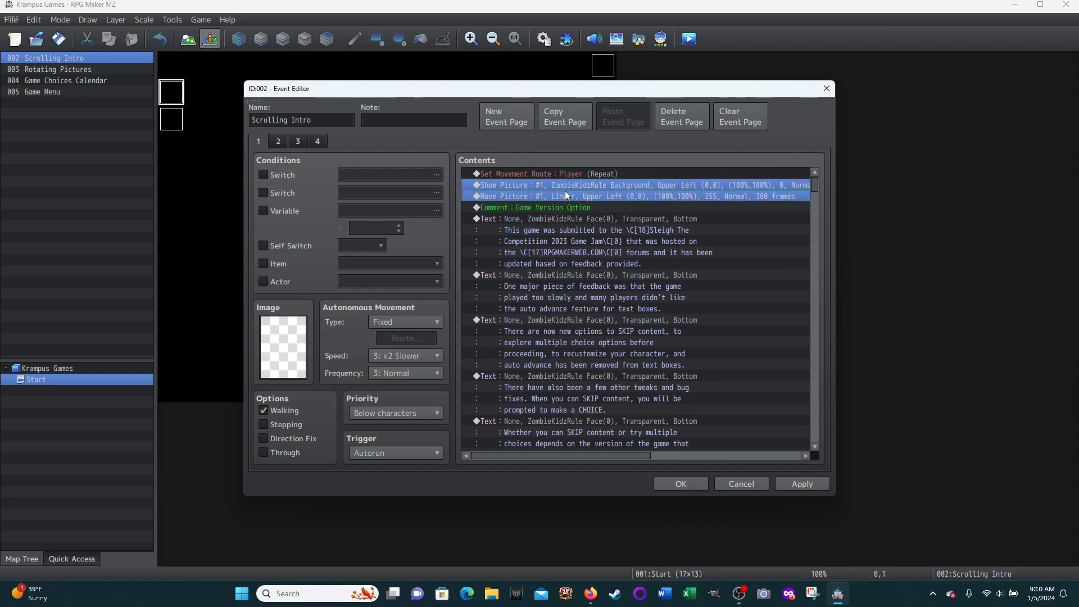
right_click(571, 185)
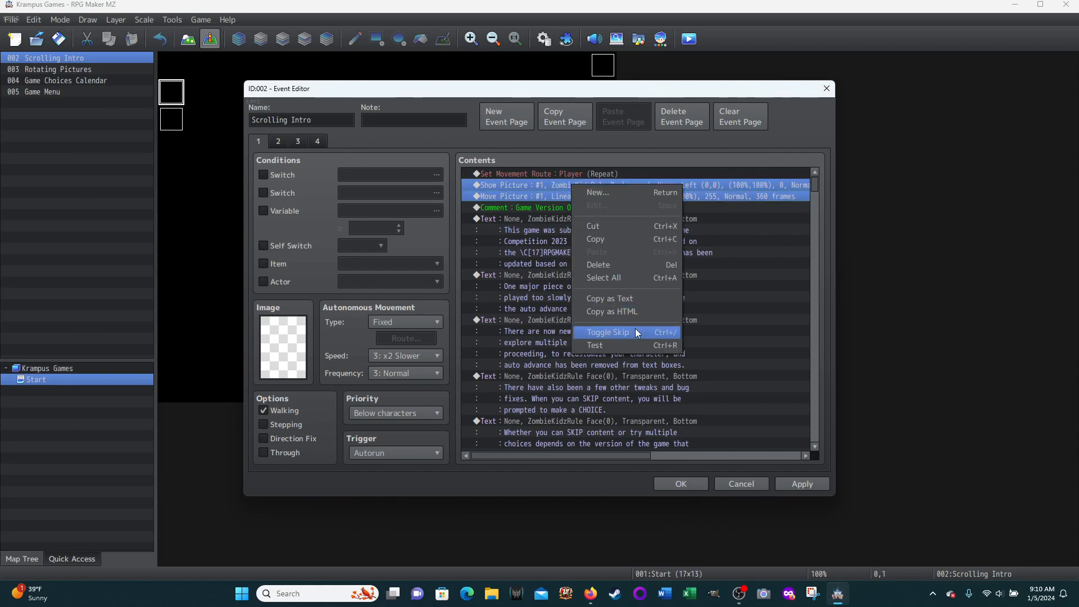
left_click(606, 331)
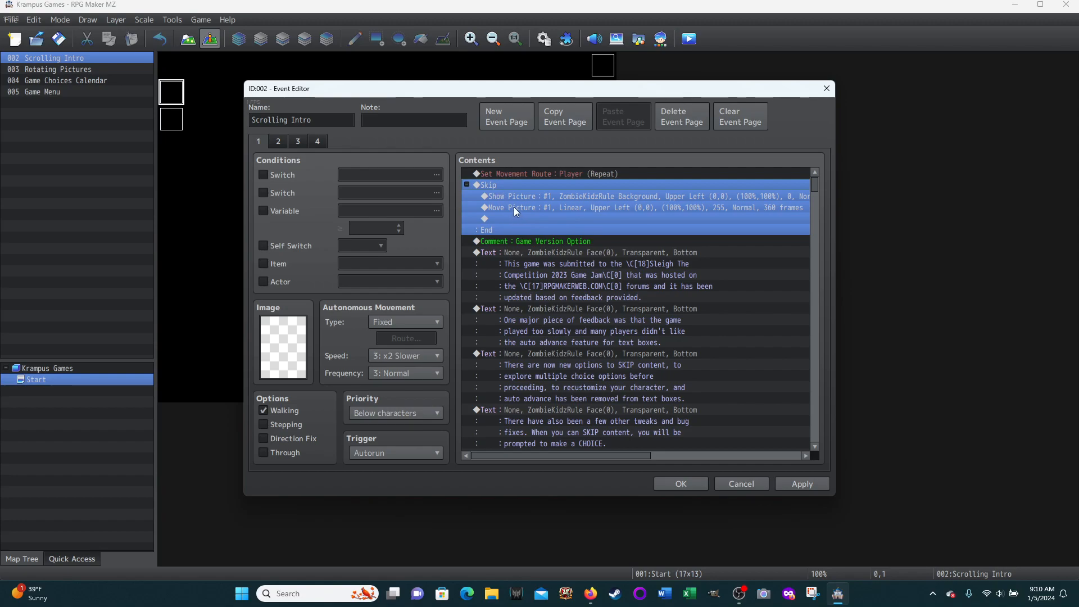
right_click(567, 202)
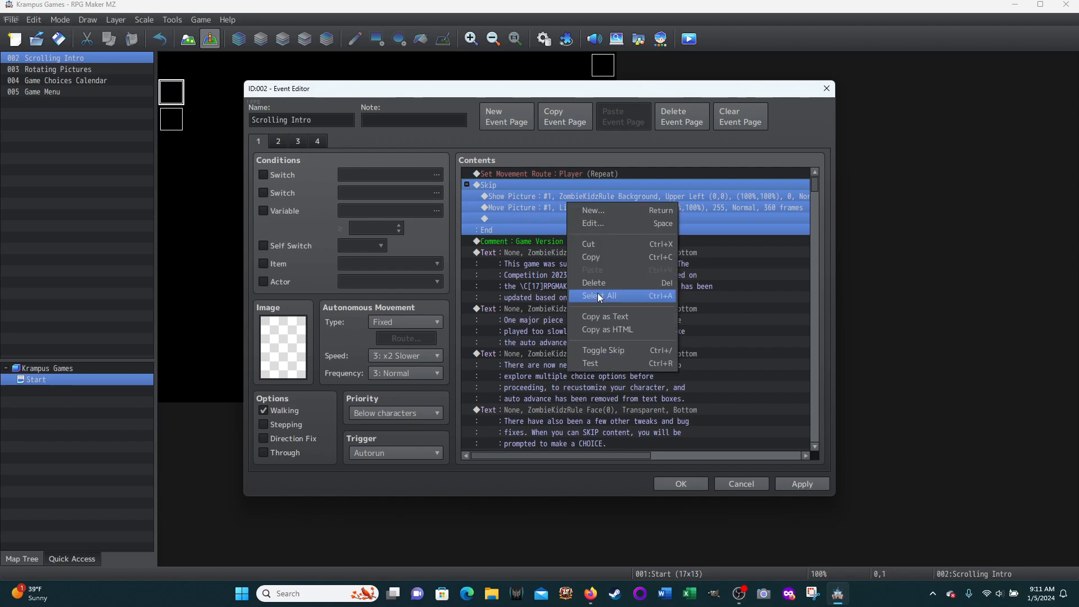
left_click(599, 349)
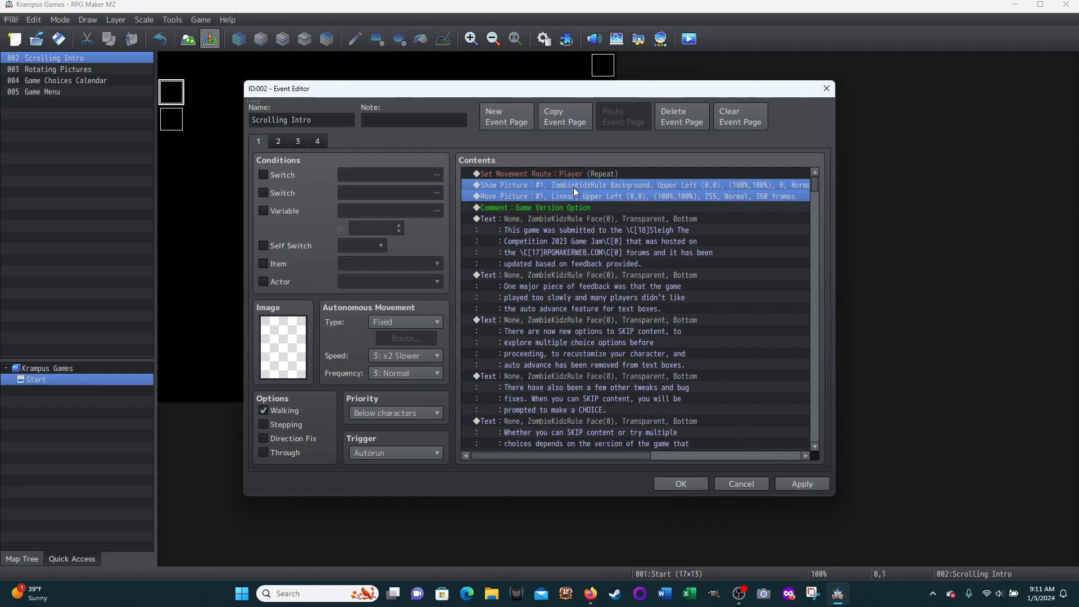
- Test the Text command that introduces the 3 game versions, advance its message, and close the test window
scroll(665, 236, "down", 4)
scroll(670, 252, "down", 4)
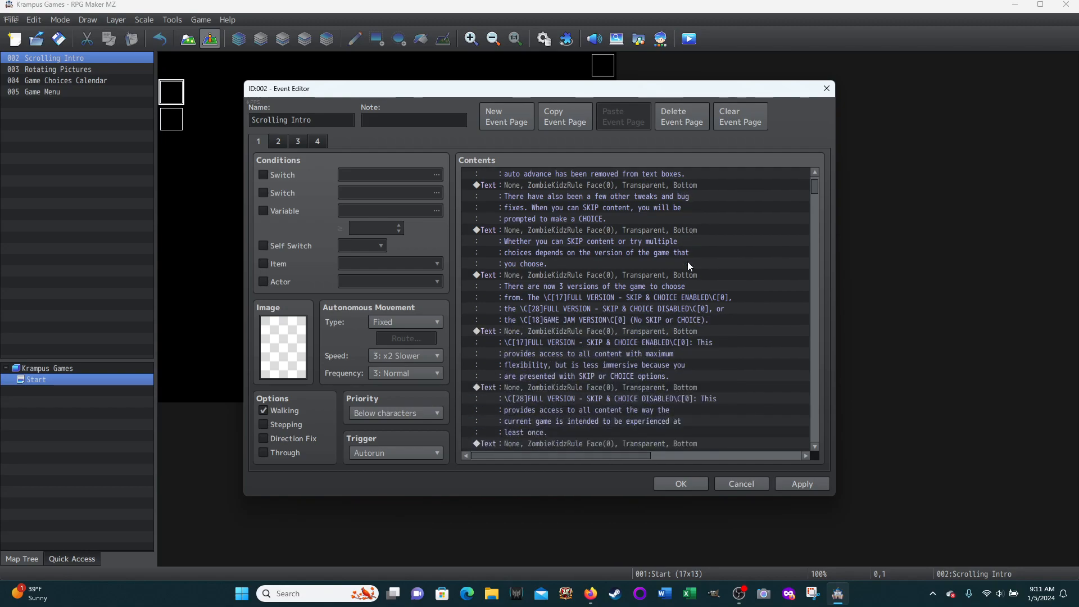
left_click(559, 208)
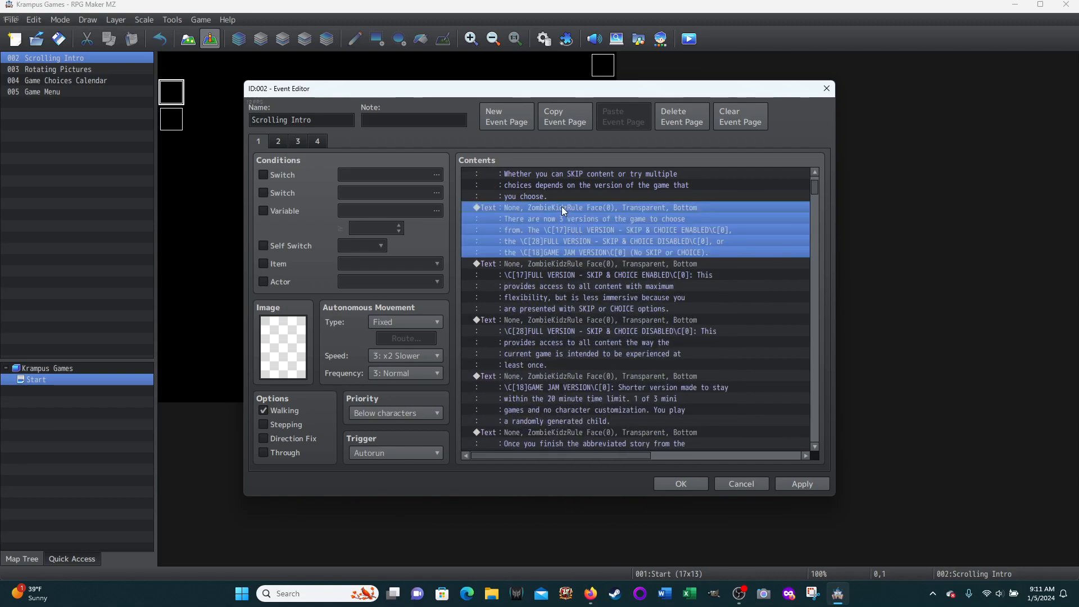
right_click(562, 206)
left_click(585, 370)
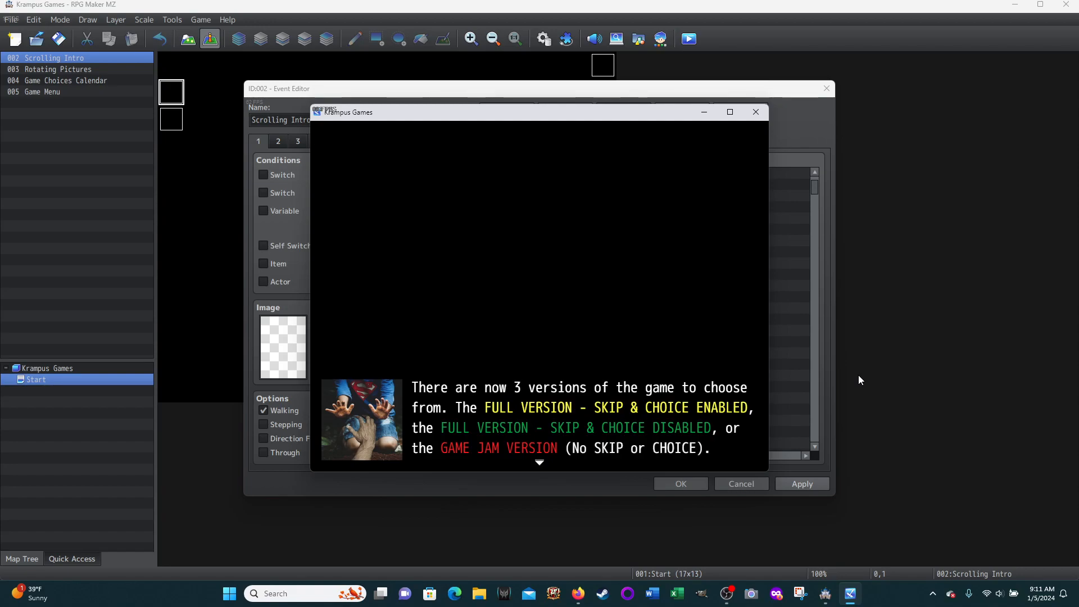
left_click(542, 464)
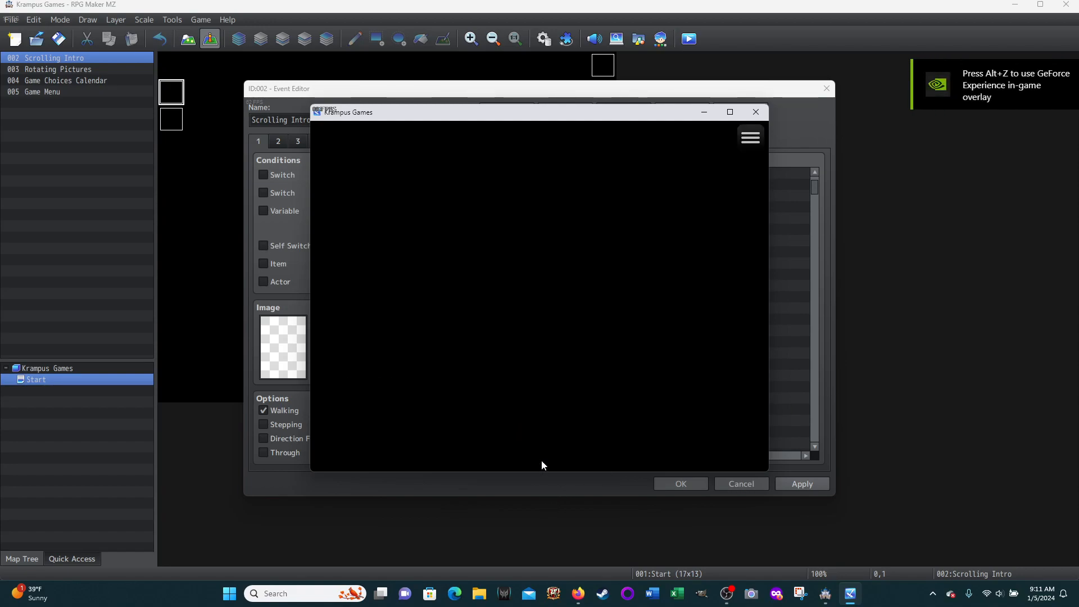
left_click(757, 112)
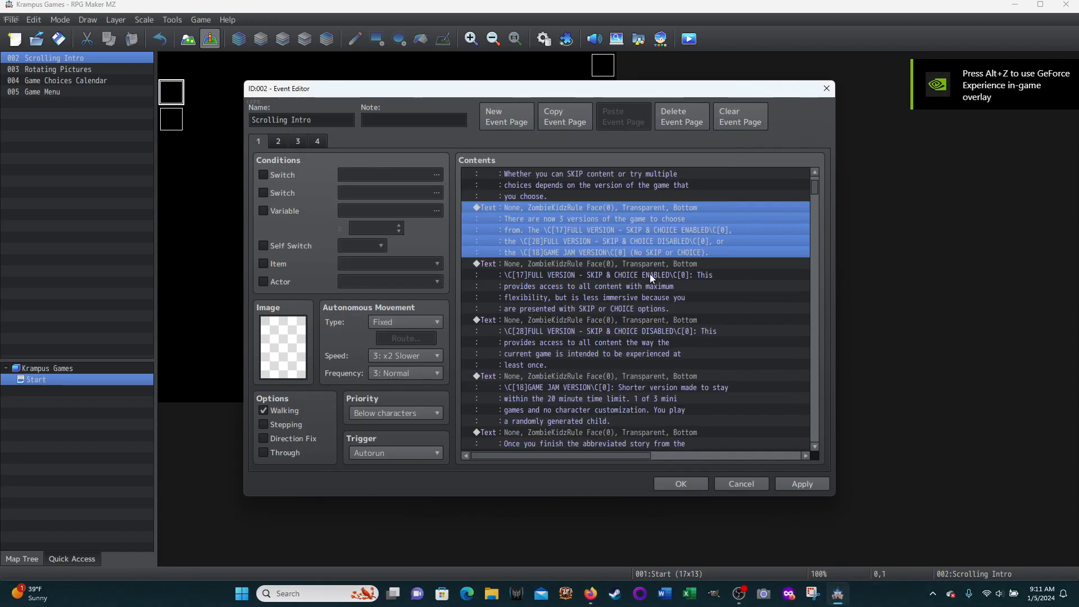
- Append the codes \|\|\|\|\^ to the end of the first Text command below the Game Version Option comment
scroll(579, 264, "up", 8)
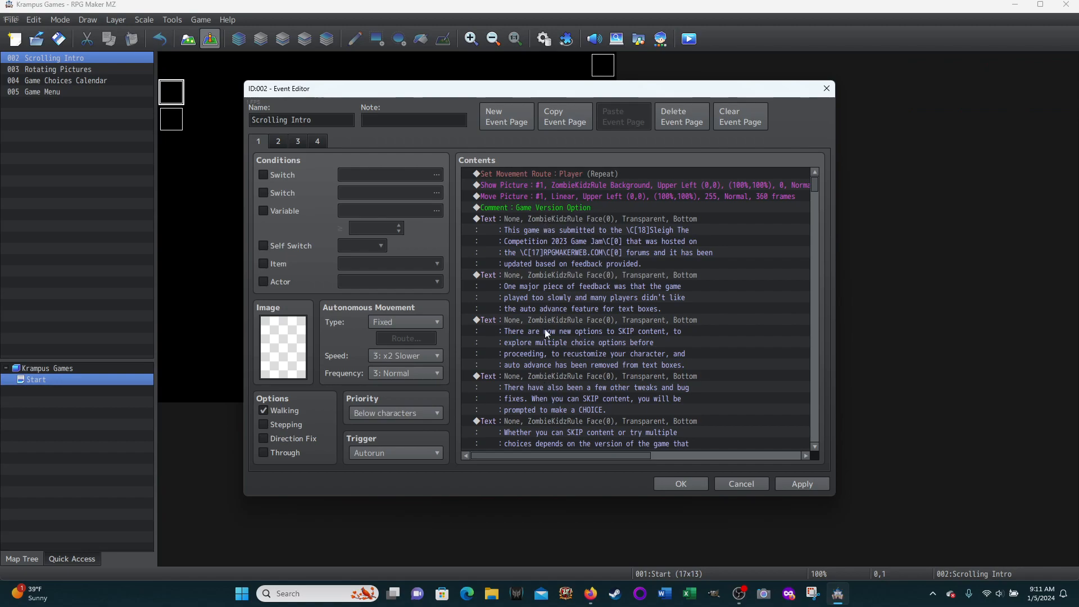
left_click(523, 207)
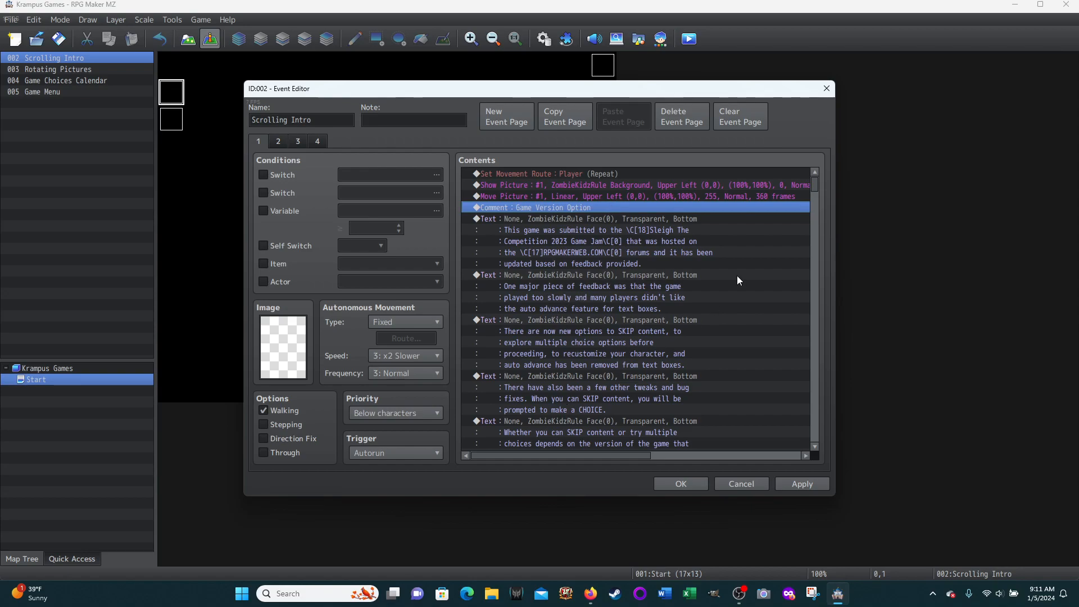
scroll(523, 244, "down", 1)
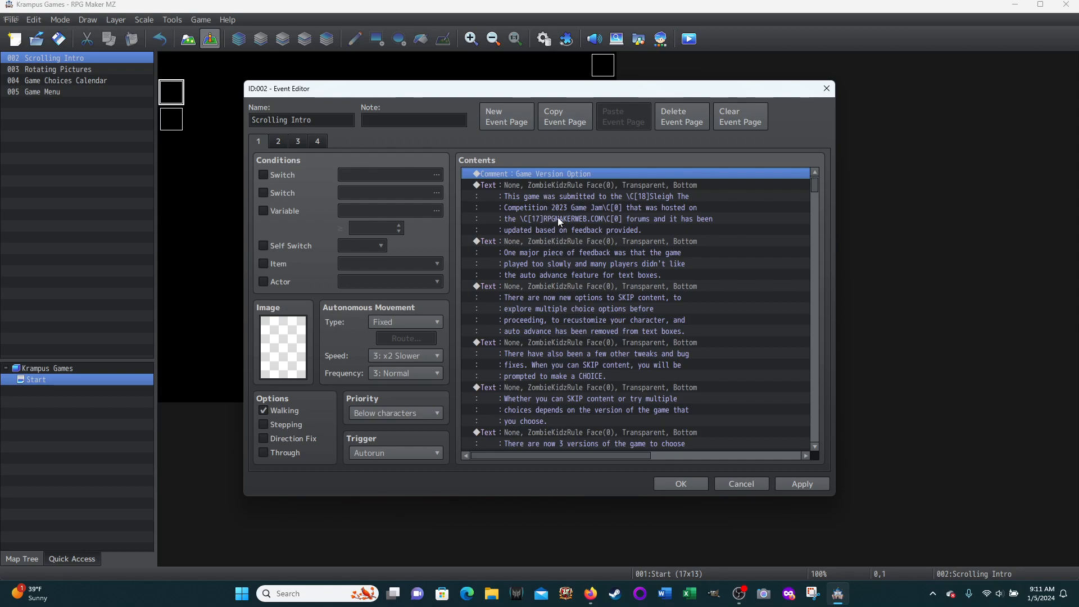
scroll(555, 289, "up", 1)
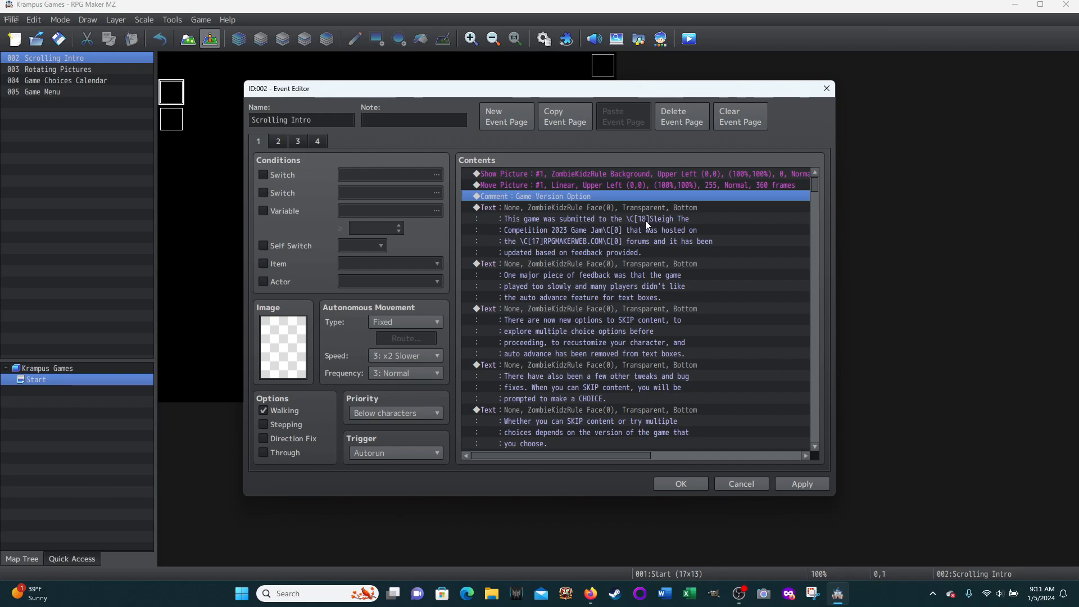
left_click(559, 207)
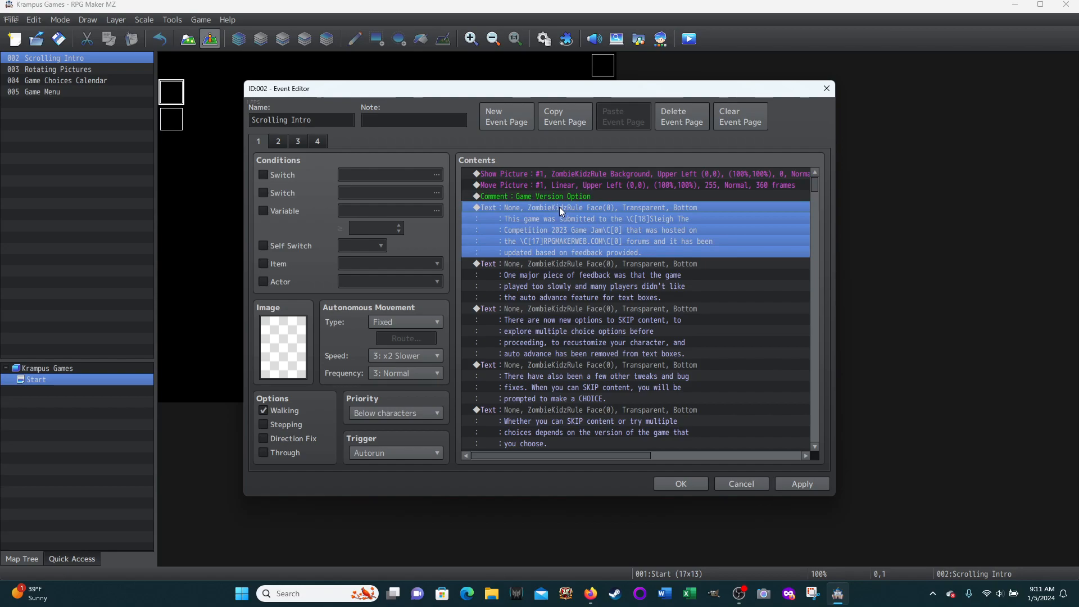
right_click(559, 206)
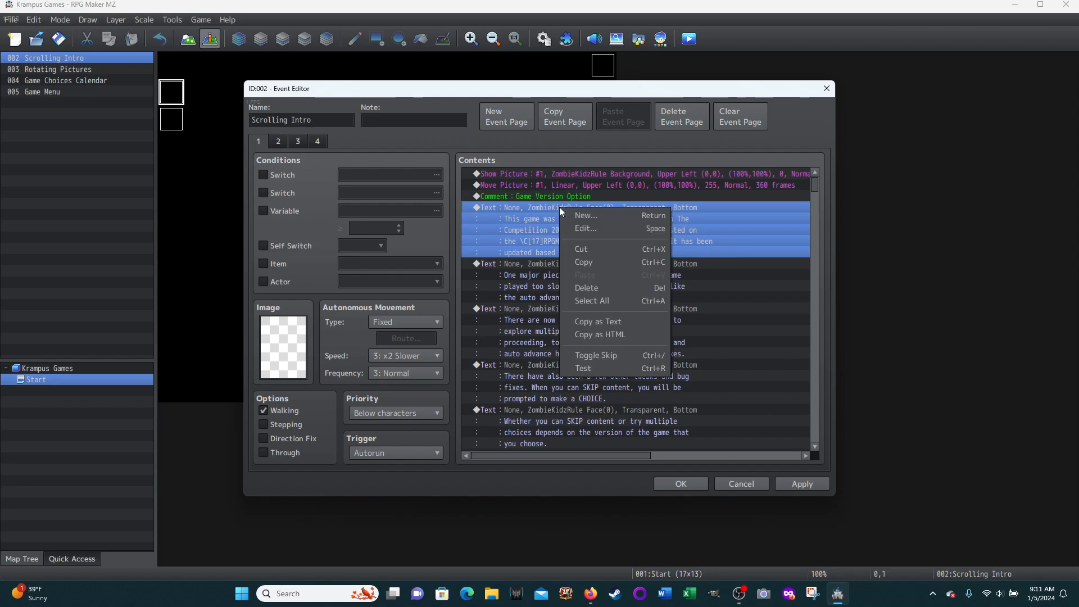
left_click(586, 231)
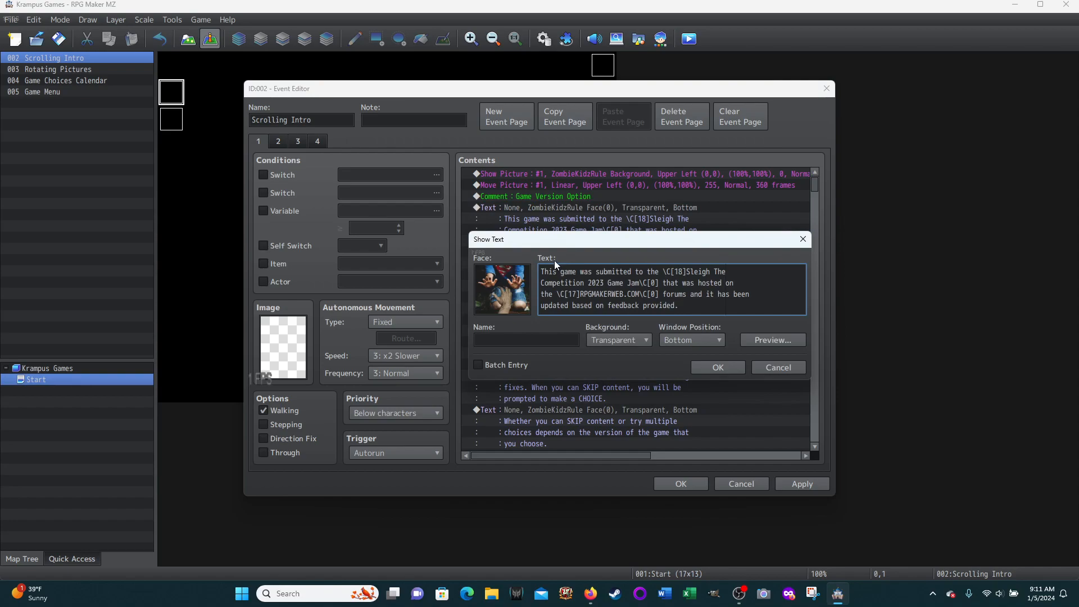
mouse_move(553, 259)
type("\\|\\|")
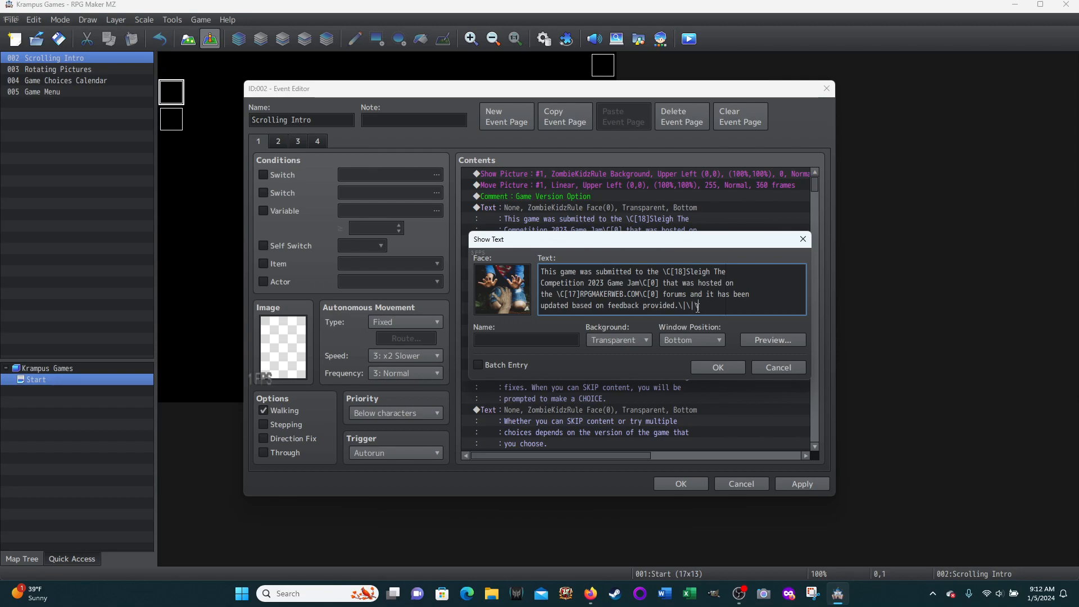
type("\\|\\|")
type("\\^")
mouse_move(718, 314)
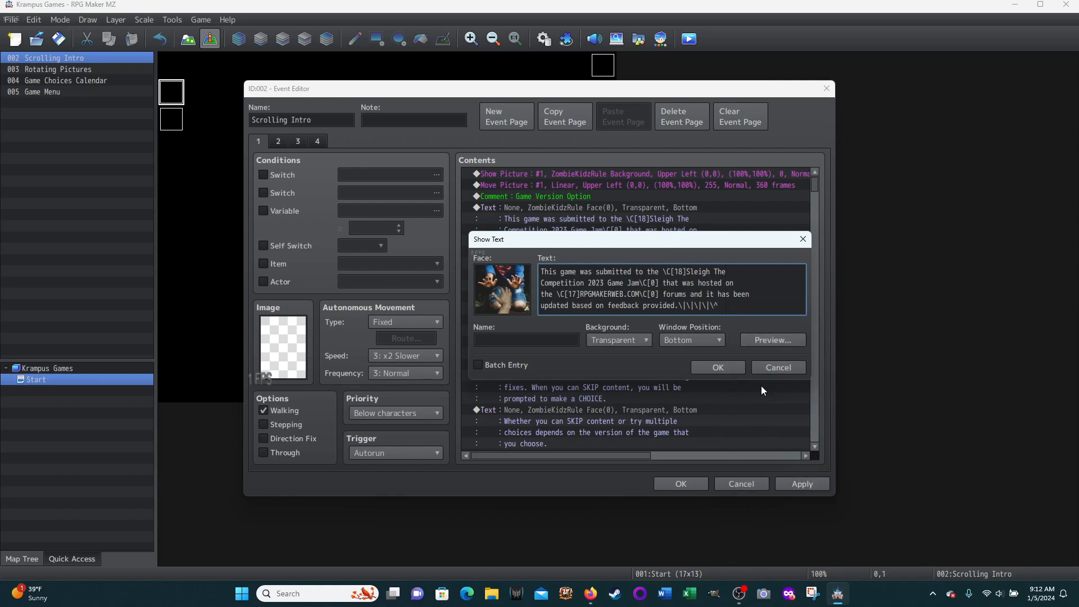
left_click(716, 367)
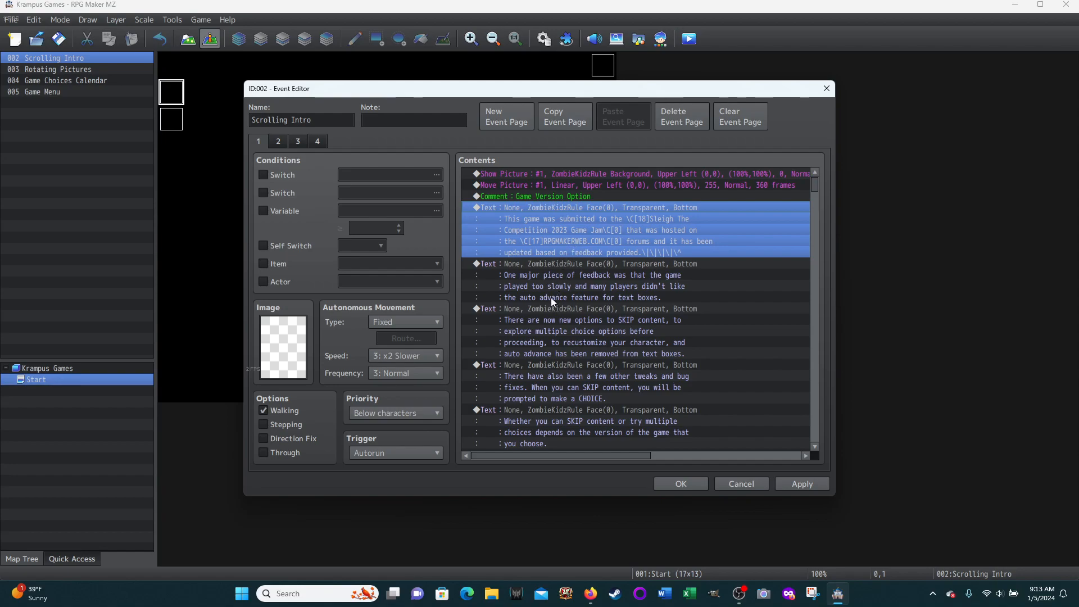
- Test the first two Text commands together, advance through their messages, and close the test window
left_click(633, 298, "shift")
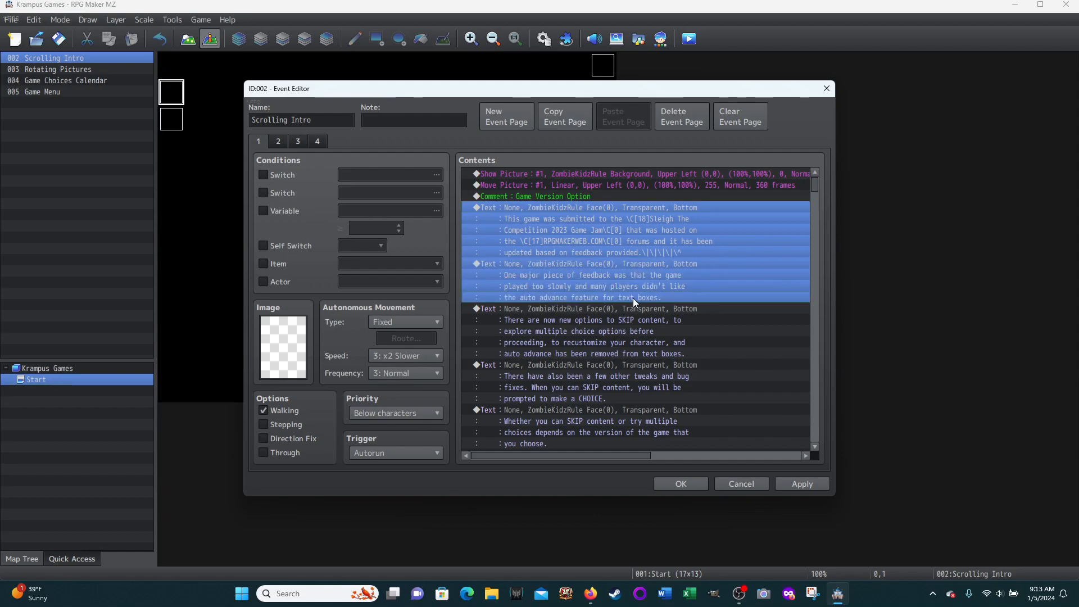
right_click(585, 221)
left_click(618, 376)
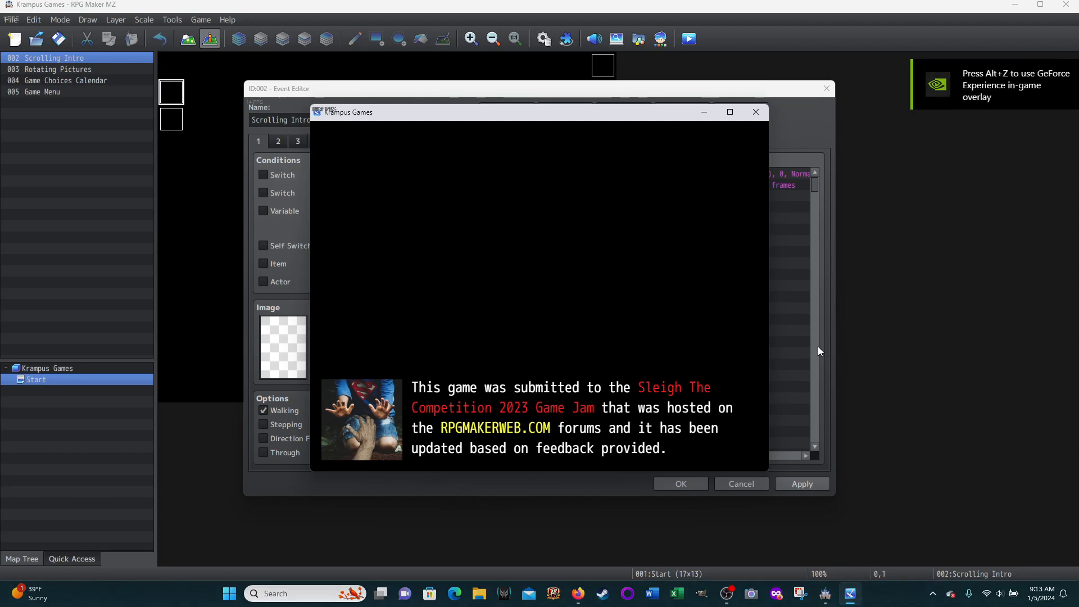
key("Return")
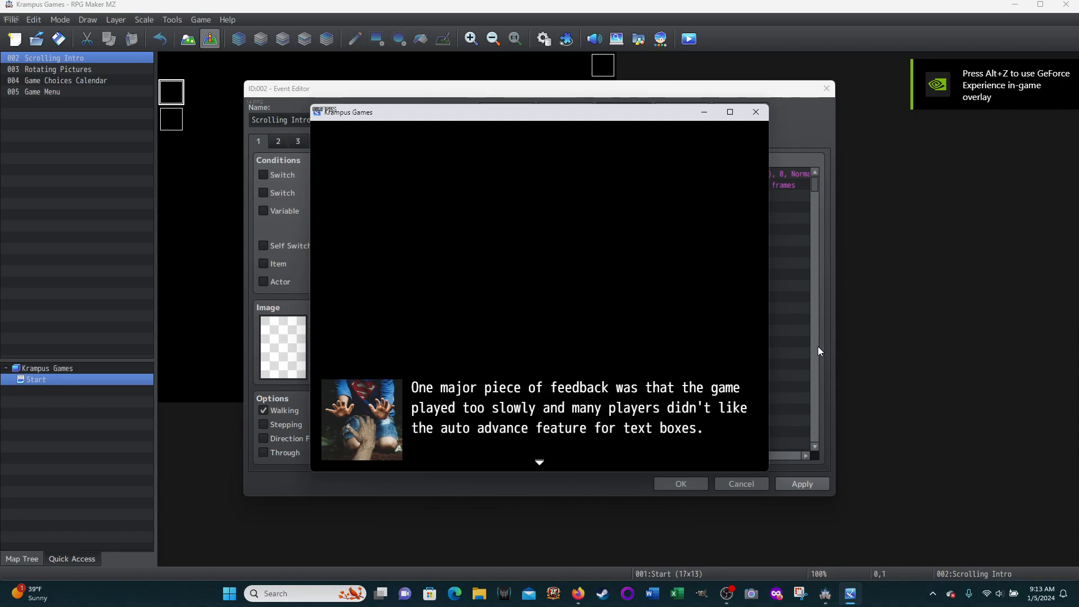
left_click(535, 463)
left_click(756, 111)
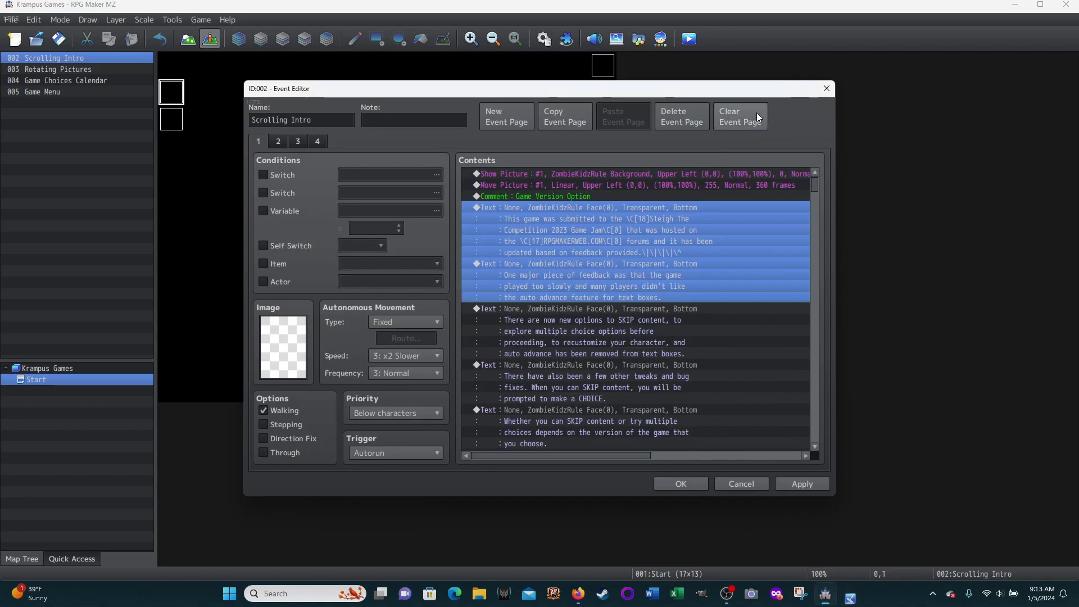
- Remove the \|\|\|\|\^ codes from the end of the first Text command and apply the event changes
right_click(597, 207)
left_click(569, 210)
right_click(574, 208)
left_click(599, 229)
key("BackSpace")
key("BackSpace")
key("BackSpace")
key("BackSpace")
key("BackSpace")
key("BackSpace")
key("BackSpace")
key("BackSpace")
key("BackSpace")
key("BackSpace")
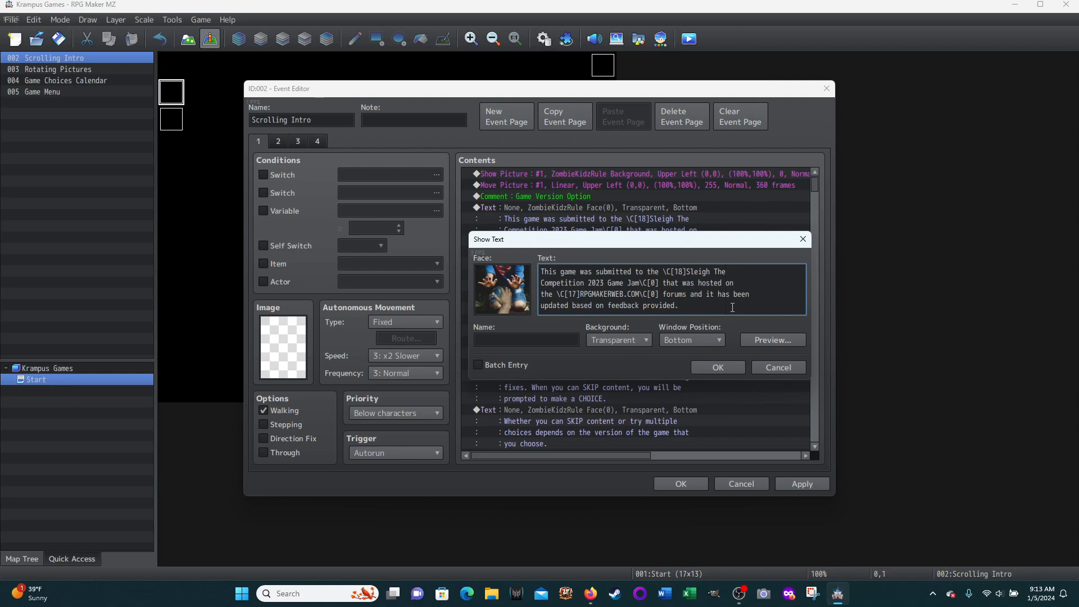
left_click(712, 362)
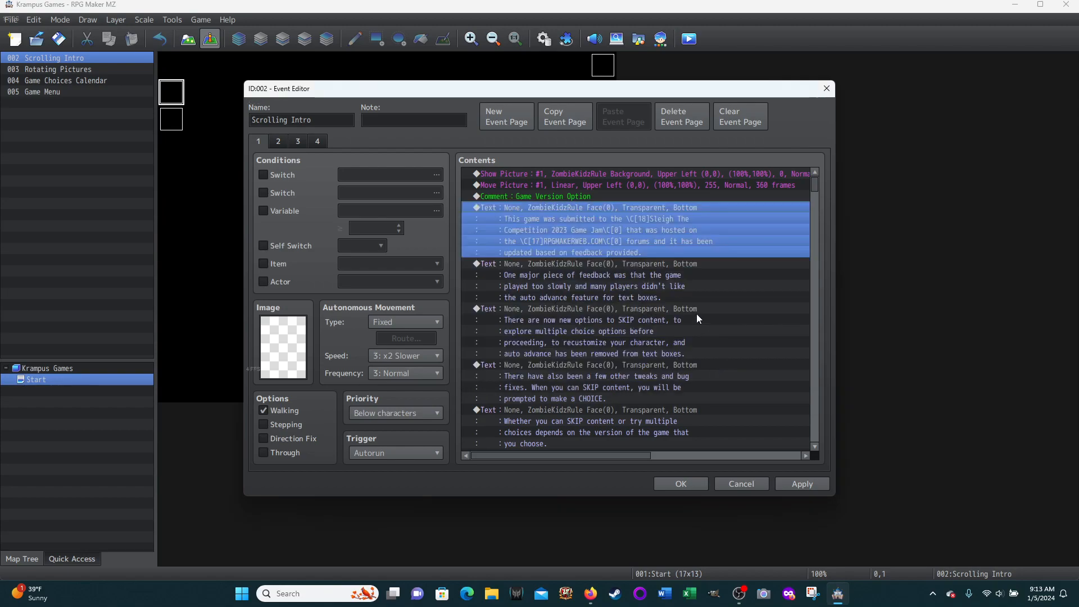
left_click(797, 486)
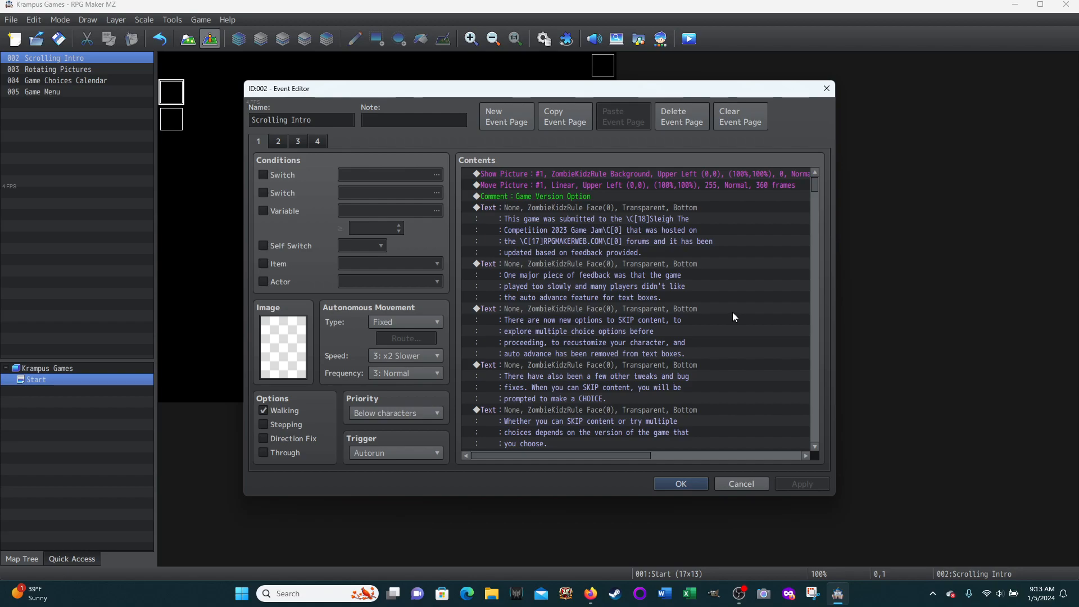
- Examine the background and window position options of the game version Show Choices command, and close its settings without changes
scroll(732, 312, "down", 3)
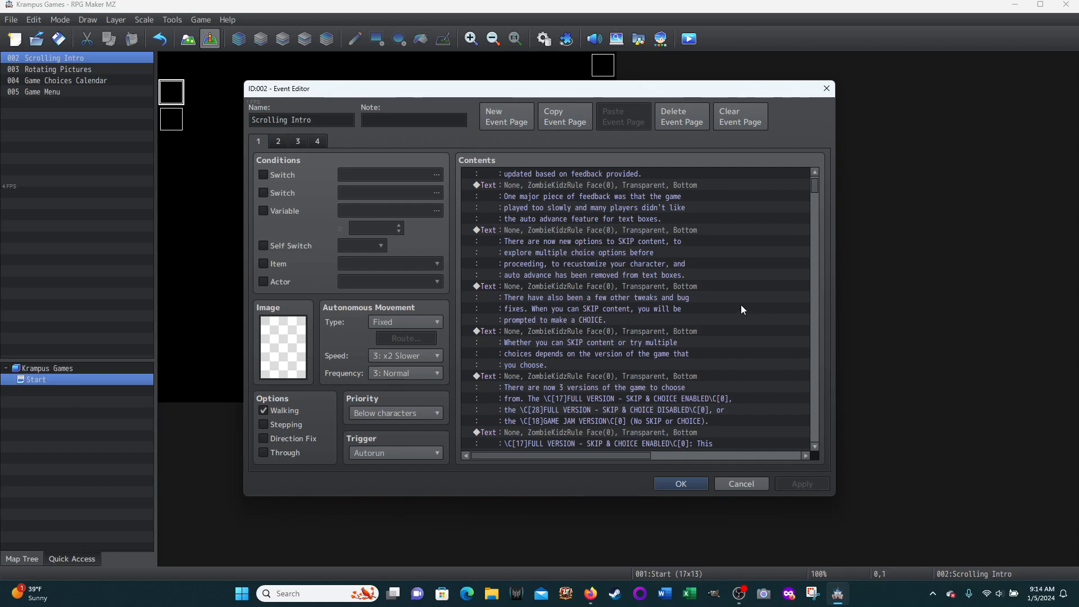
scroll(741, 307, "down", 1)
scroll(740, 304, "down", 1)
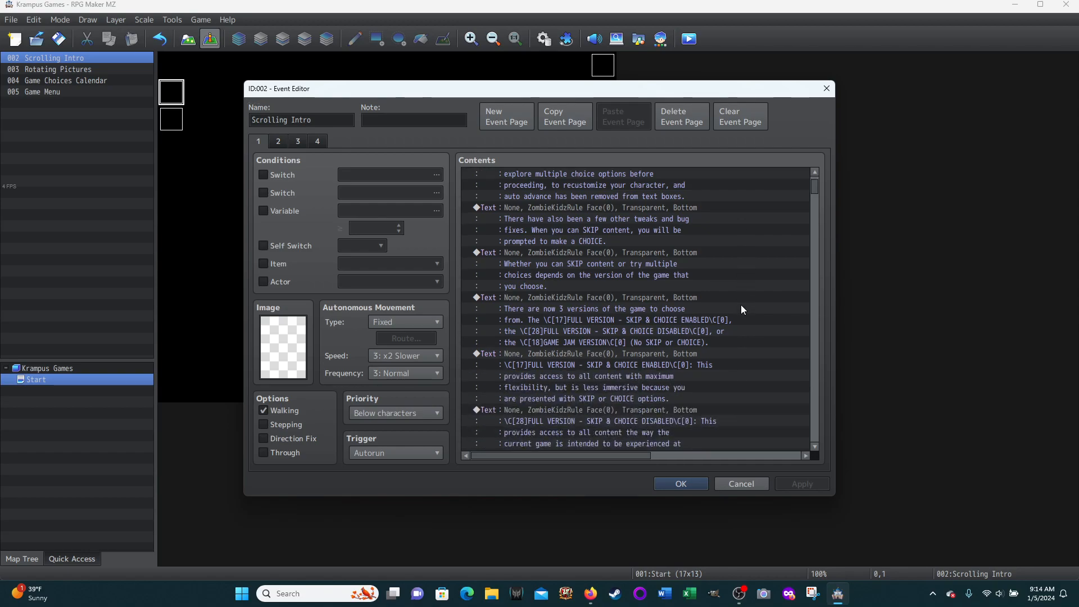
scroll(746, 301, "down", 2)
scroll(748, 304, "down", 7)
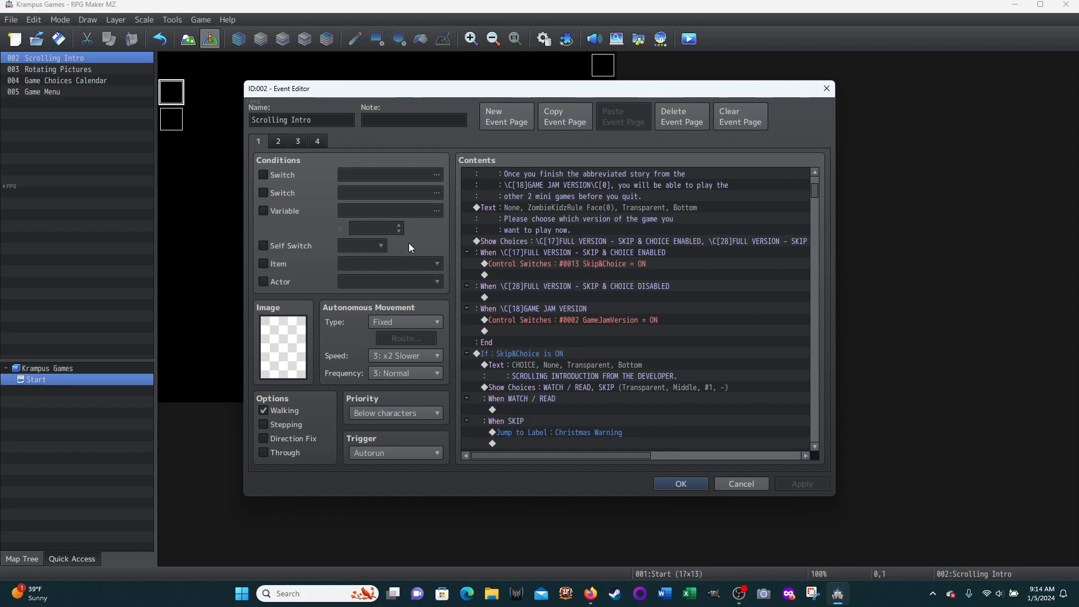
right_click(552, 242)
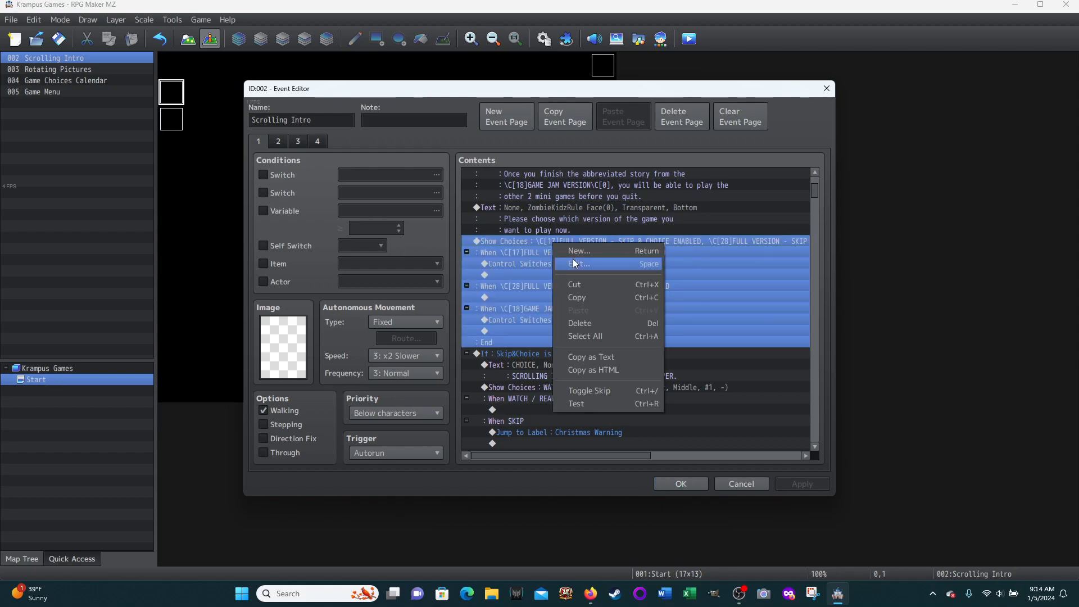
left_click(576, 267)
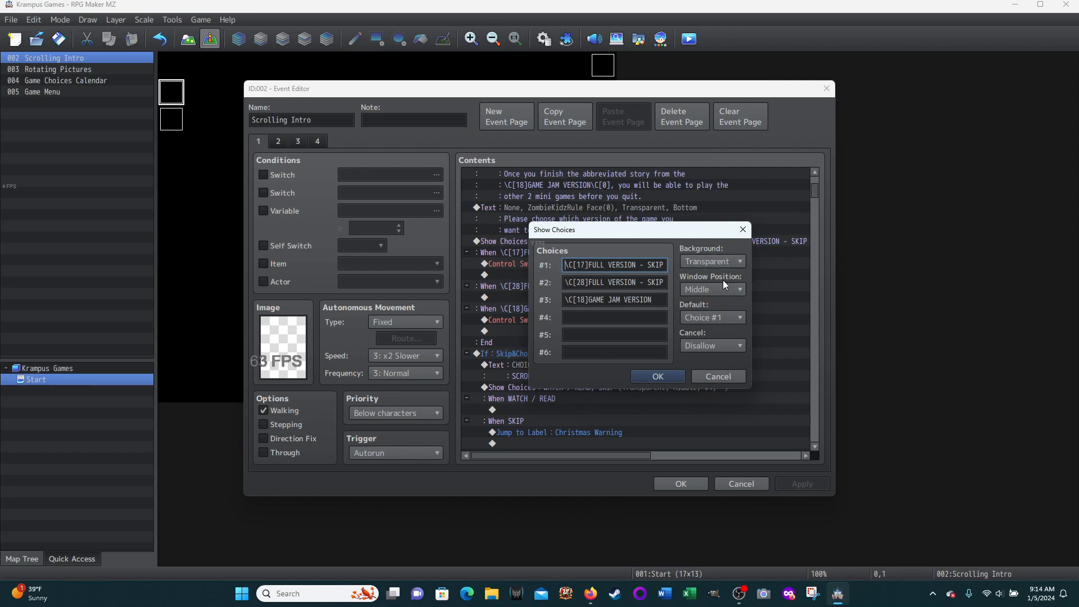
left_click(737, 261)
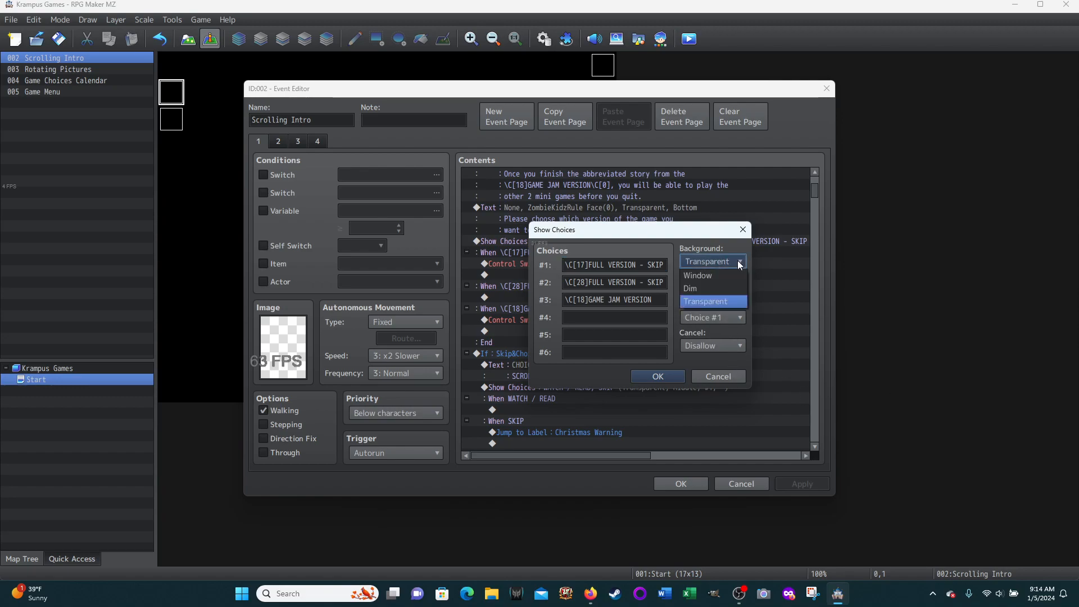
left_click(730, 251)
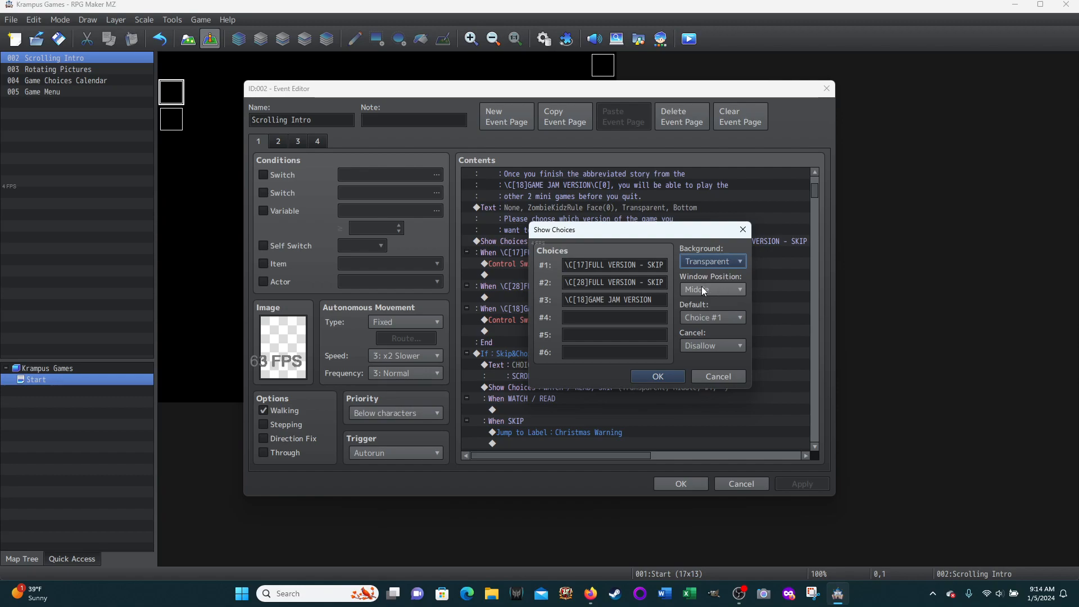
left_click(740, 290)
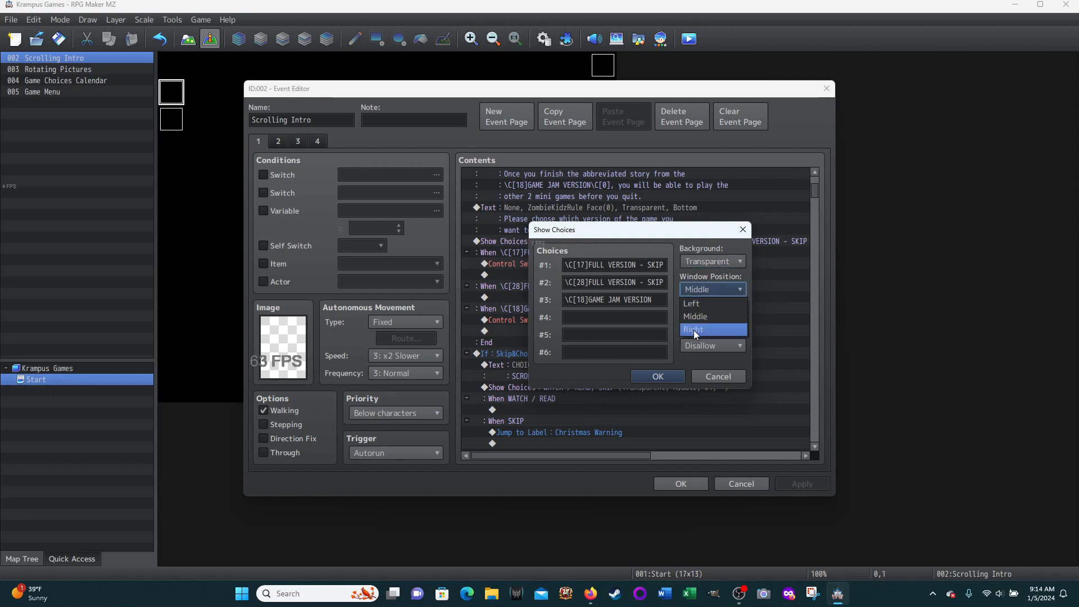
left_click(742, 277)
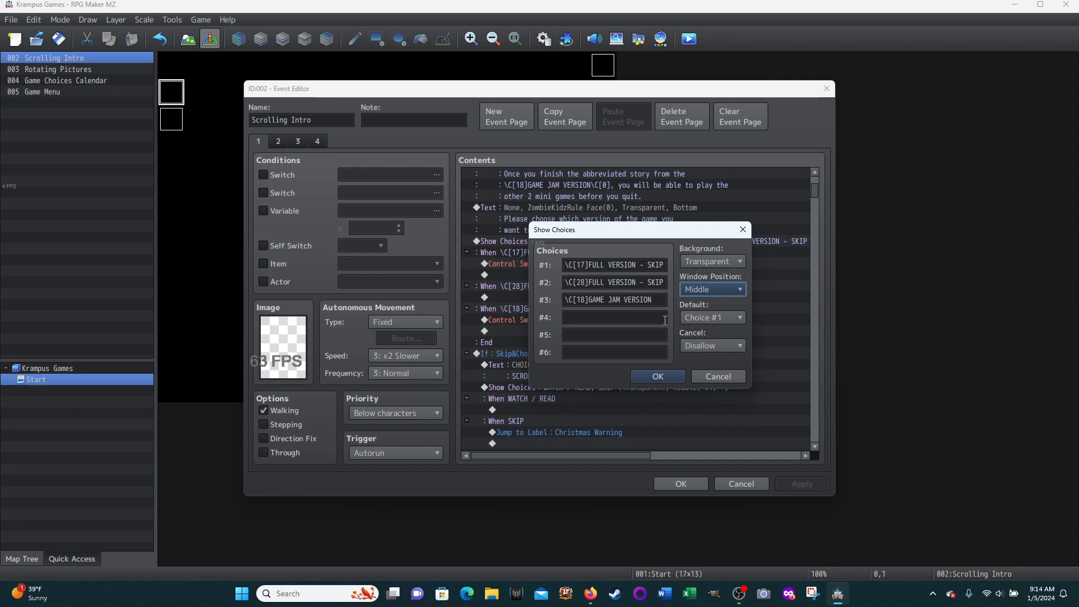
left_click(718, 375)
- Review the game version choice branches, their switches, and the Skip&Choice condition that precedes the Scrolling Intro comment
scroll(581, 285, "down", 1)
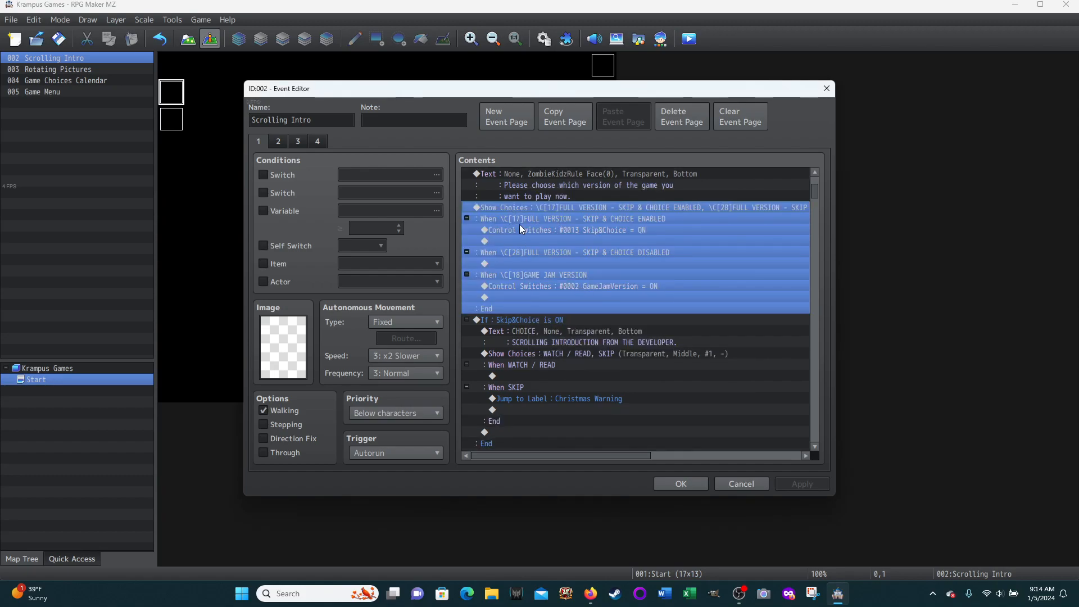
left_click(579, 197)
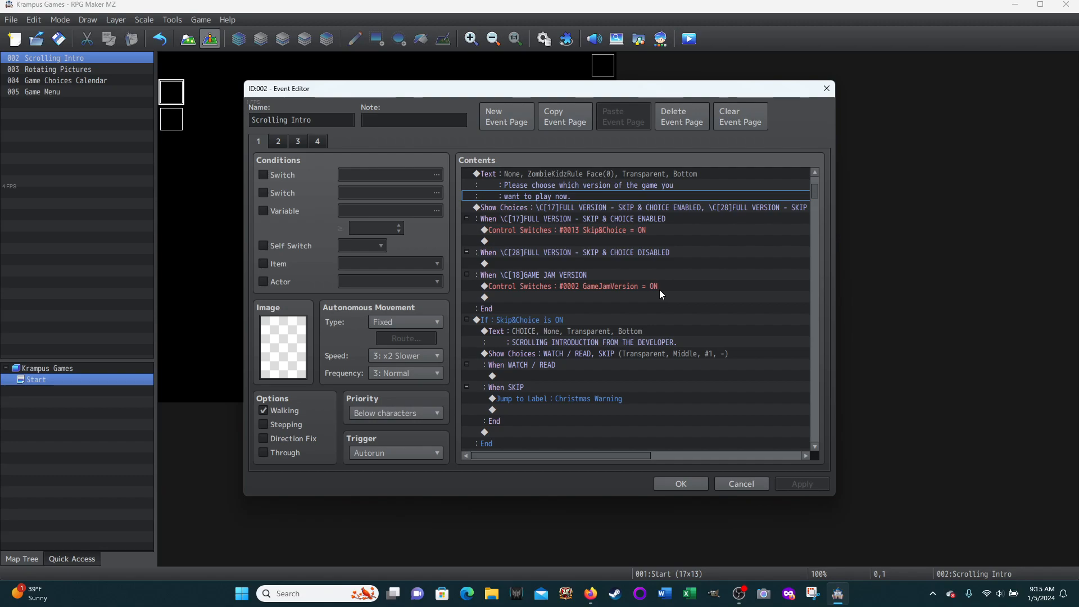
scroll(659, 301, "down", 2)
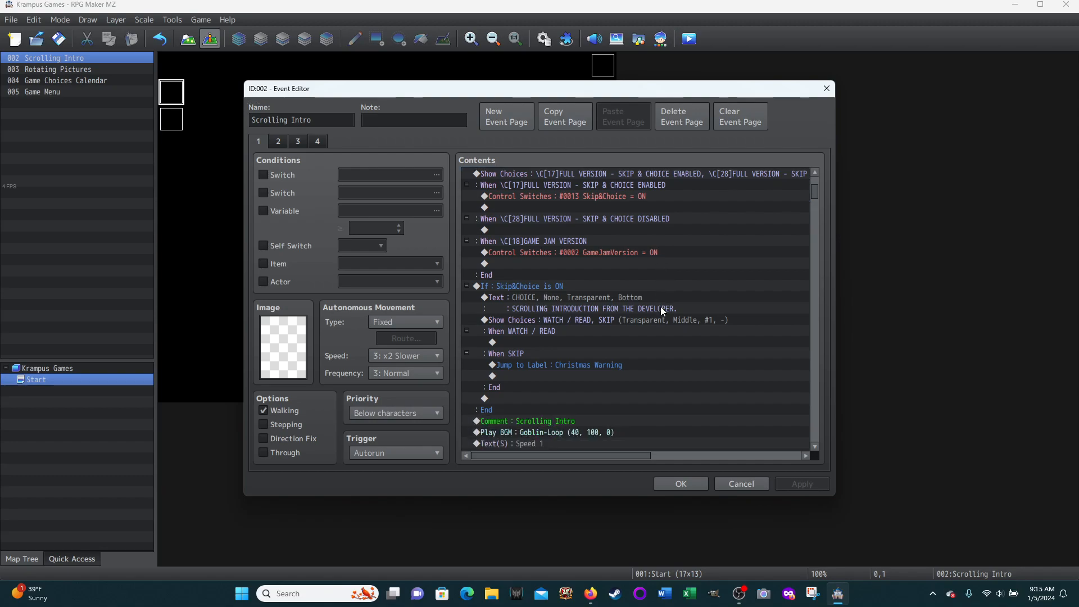
scroll(654, 331, "down", 1)
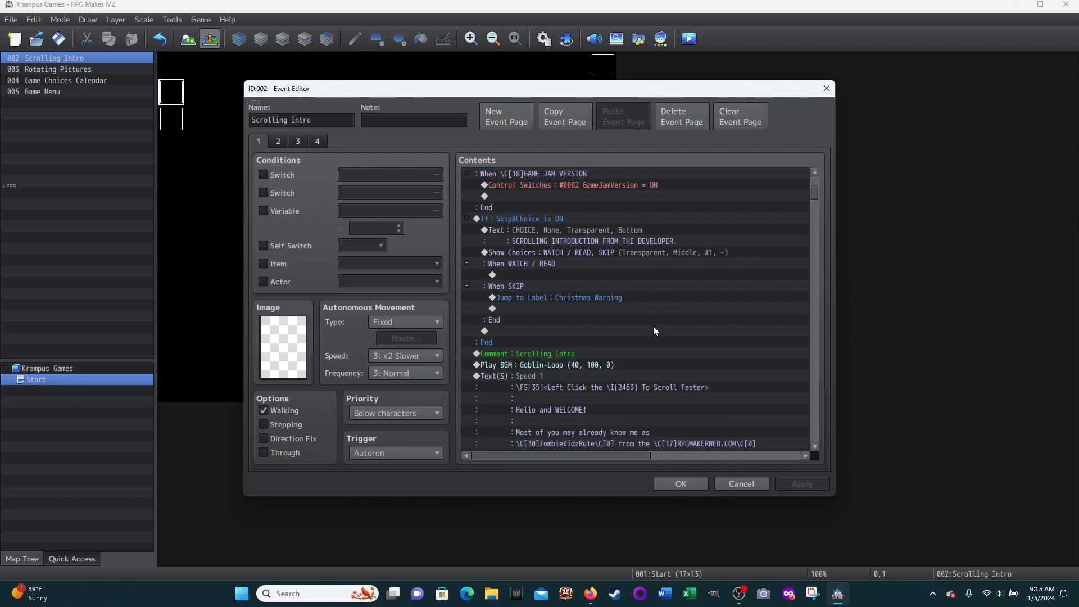
- Review how the game version choice branches set their switches and how the Skip&Choice condition offers WATCH / READ or SKIP
scroll(653, 331, "up", 1)
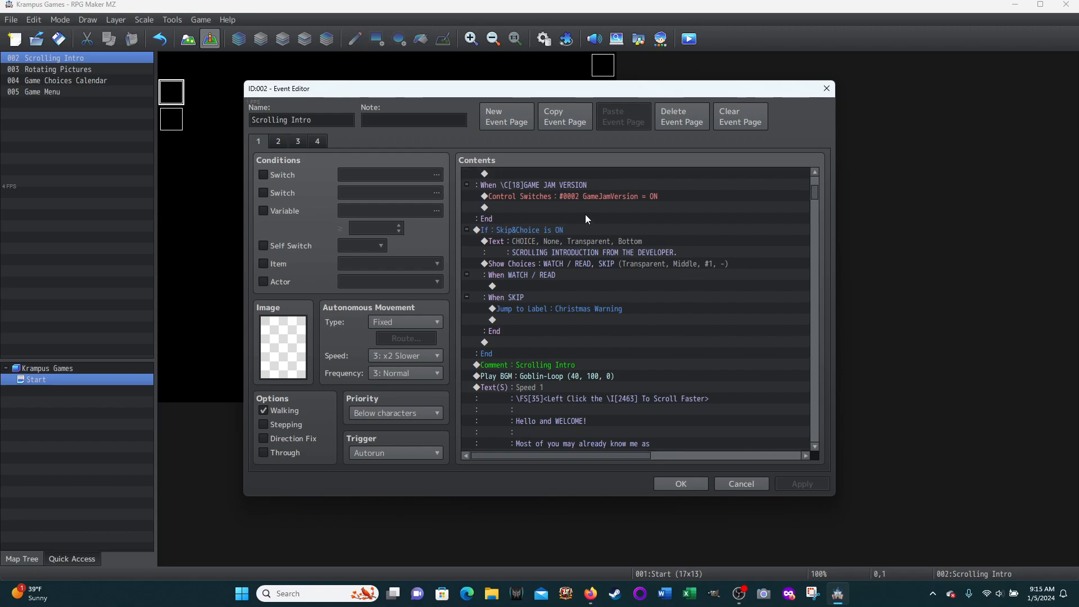
scroll(588, 218, "up", 3)
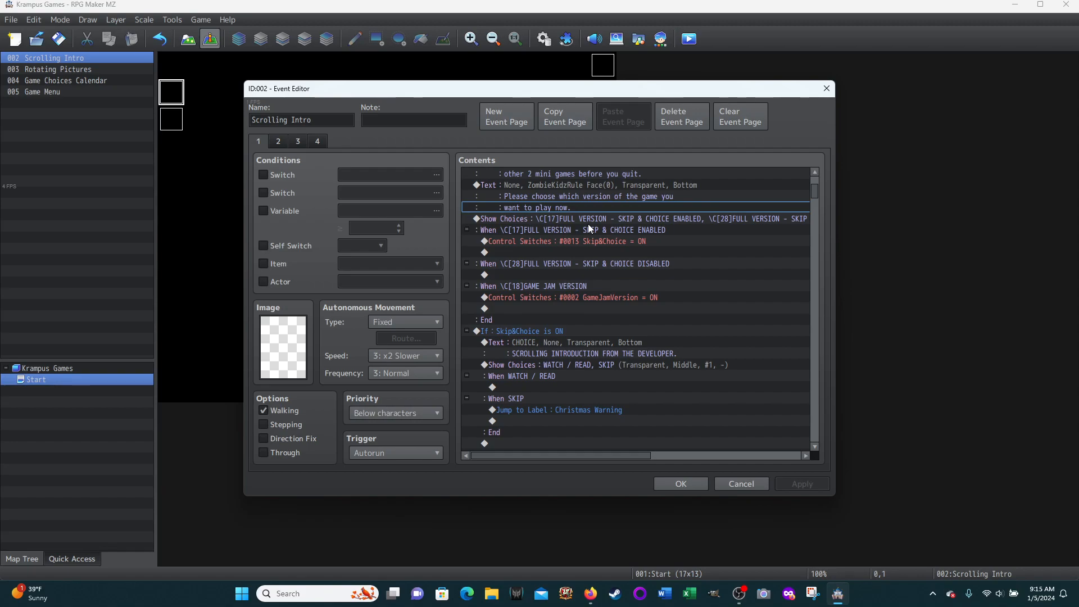
scroll(506, 219, "down", 1)
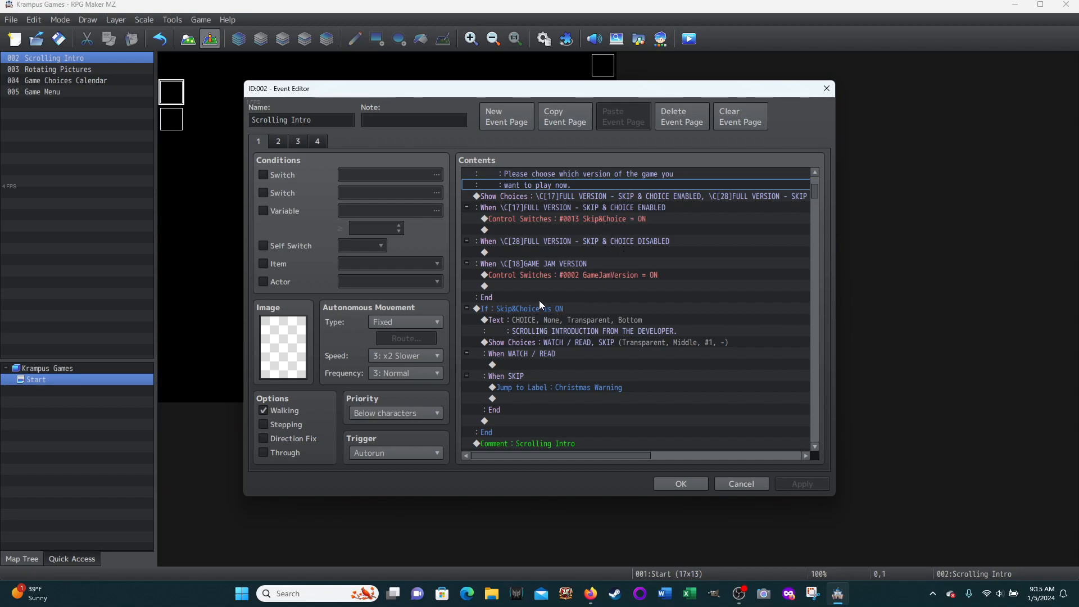
scroll(559, 304, "down", 1)
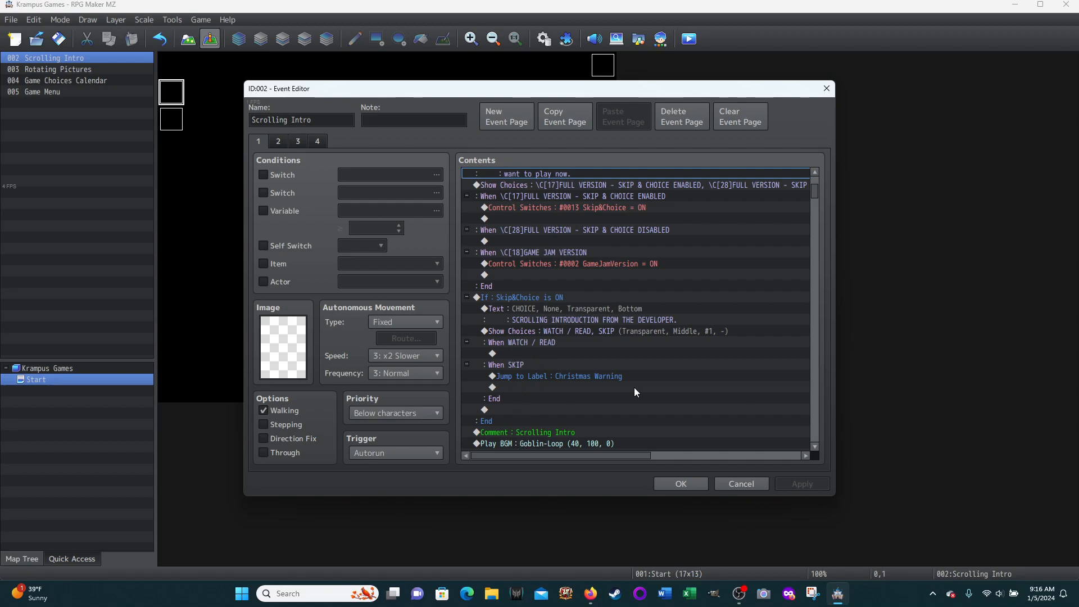
scroll(607, 382, "down", 1)
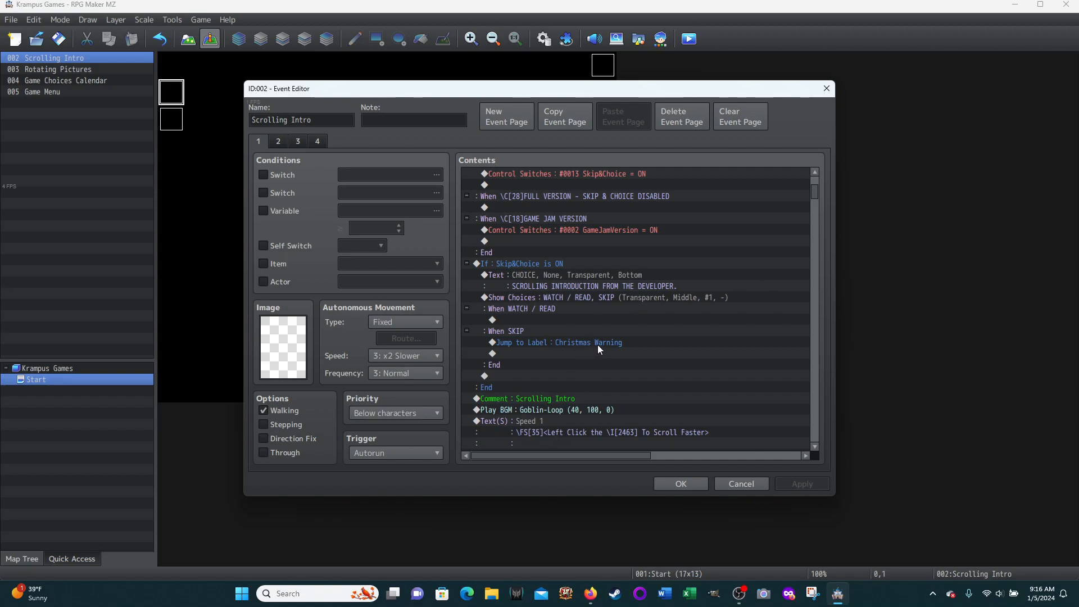
scroll(570, 346, "up", 1)
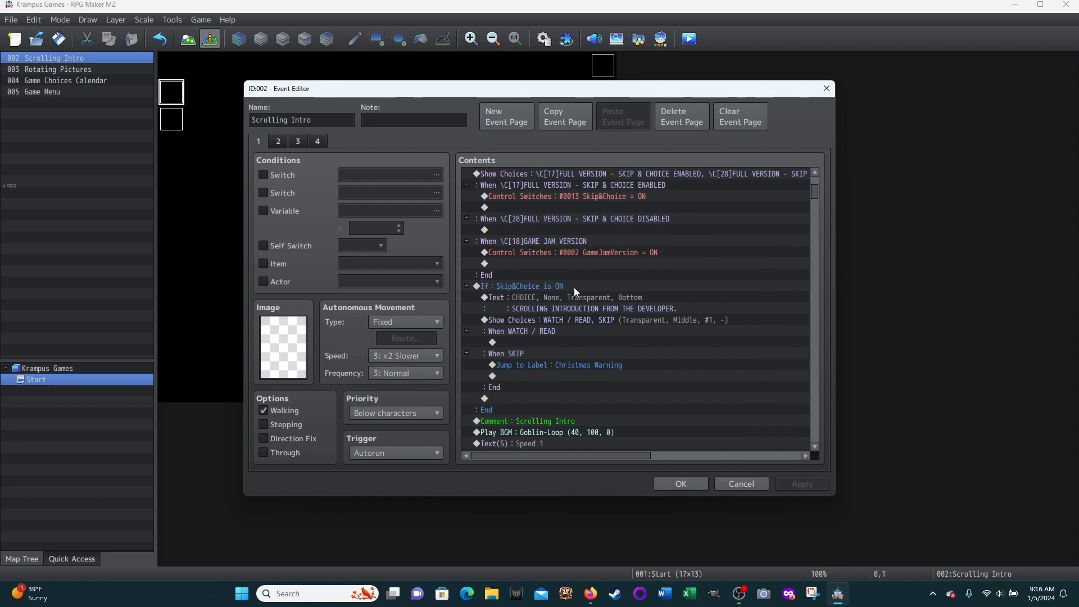
scroll(587, 248, "up", 1)
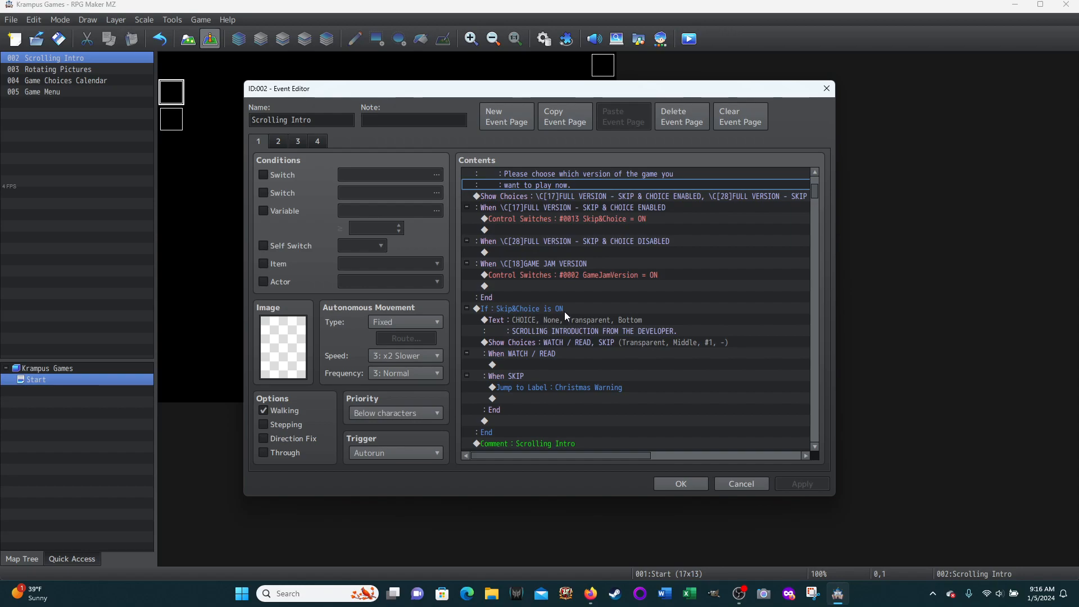
- Open the Show Scrolling Text command below the Scrolling Intro comment and read its text and control characters from start to end
scroll(590, 306, "down", 2)
scroll(595, 308, "down", 5)
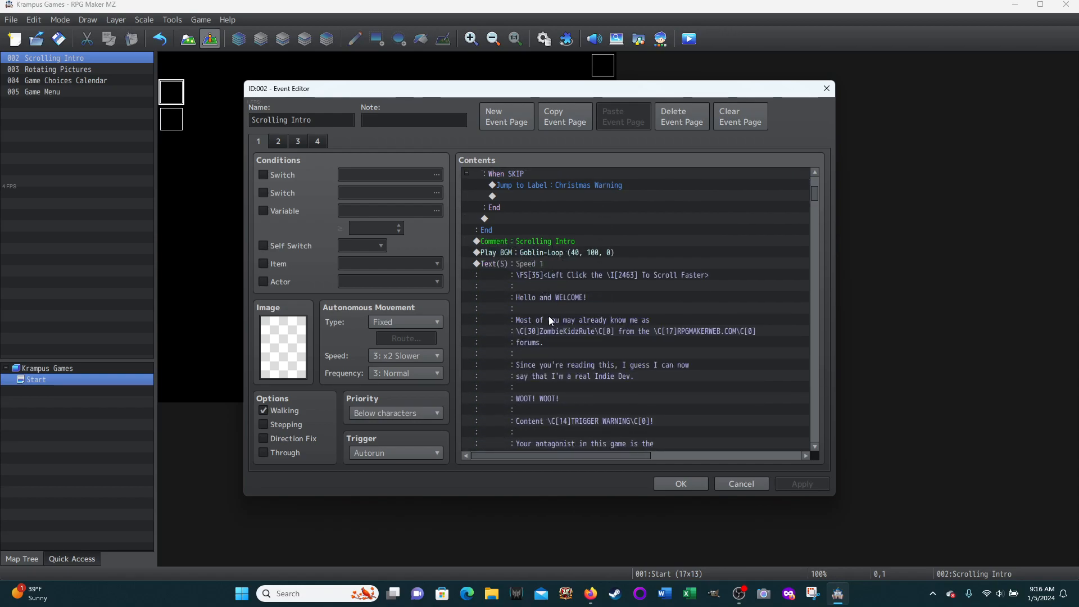
left_click(524, 264)
right_click(524, 264)
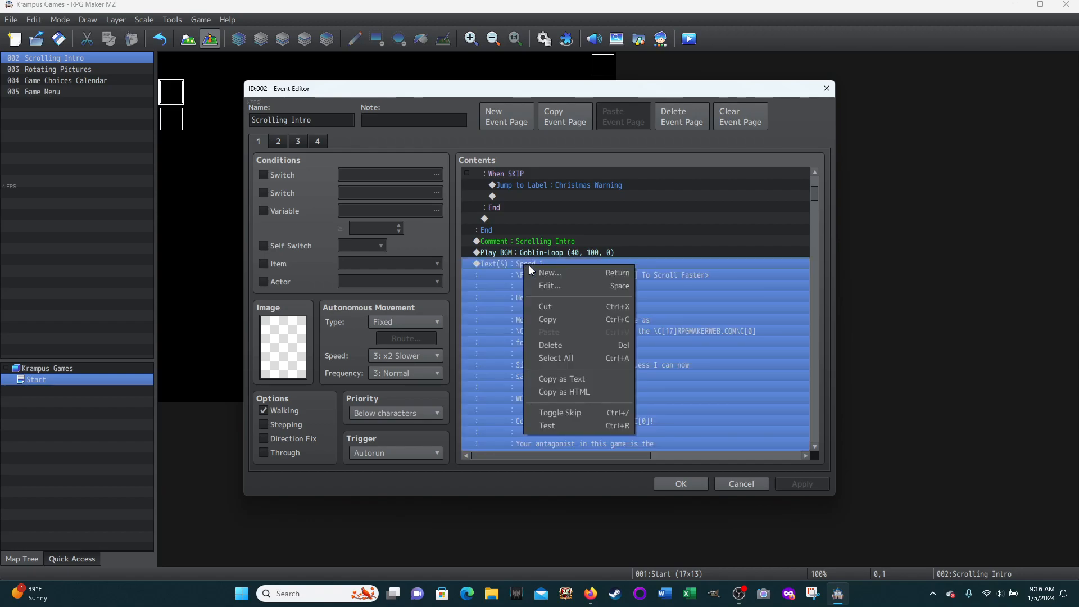
left_click(544, 286)
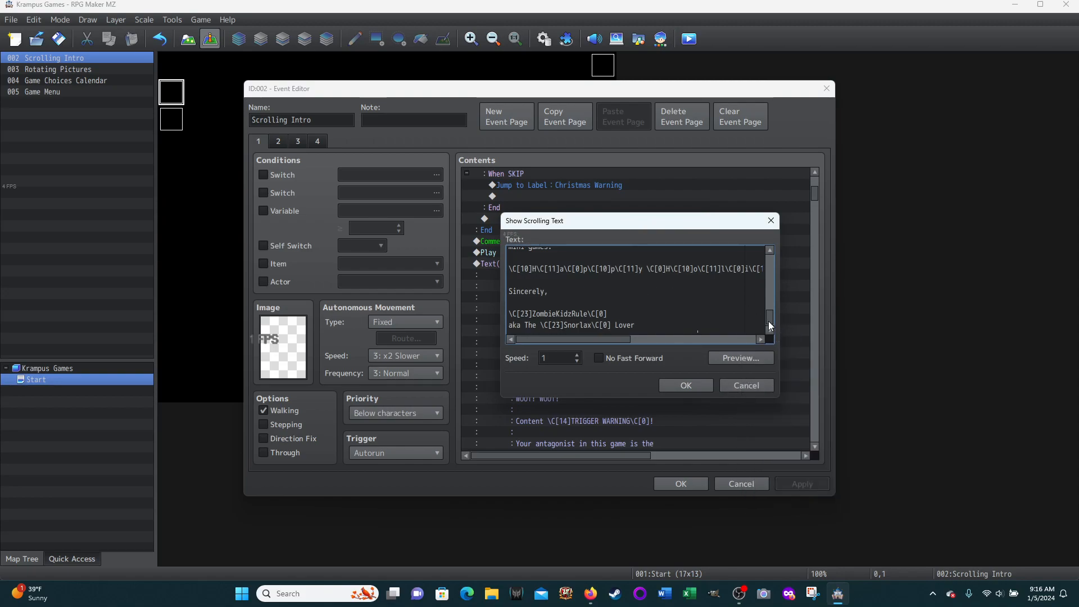
left_click_drag(769, 319, 770, 261)
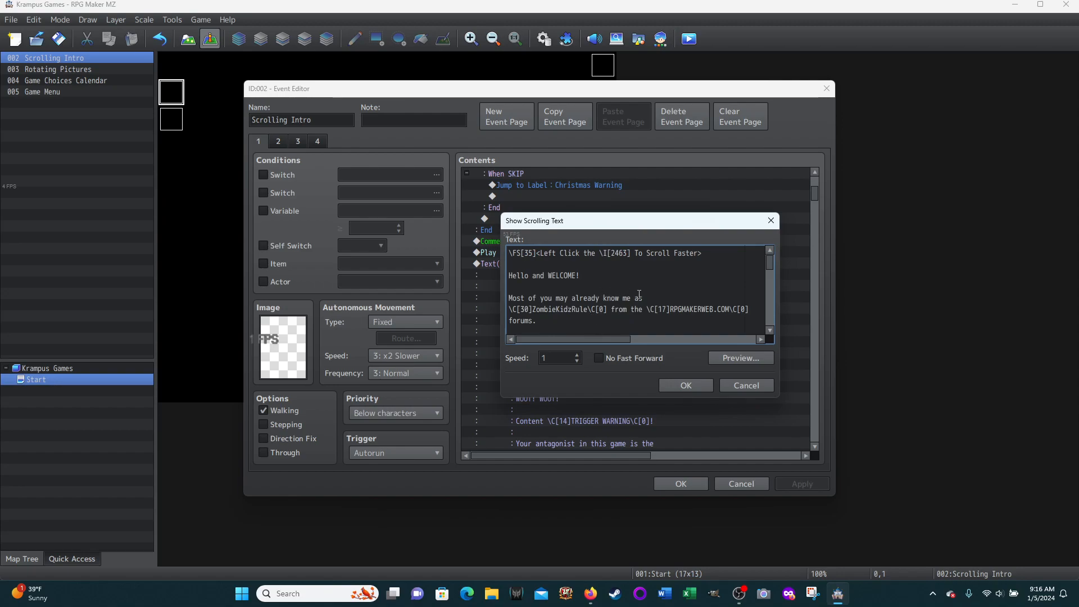
scroll(598, 268, "down", 2)
scroll(597, 268, "up", 2)
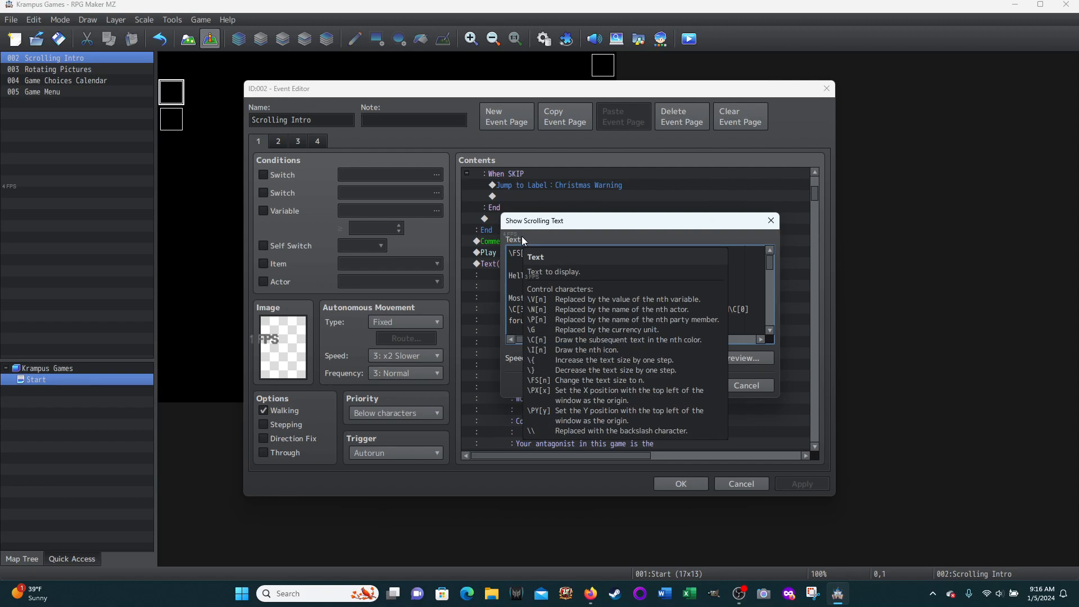
scroll(615, 291, "down", 1)
scroll(616, 291, "down", 5)
scroll(617, 286, "down", 8)
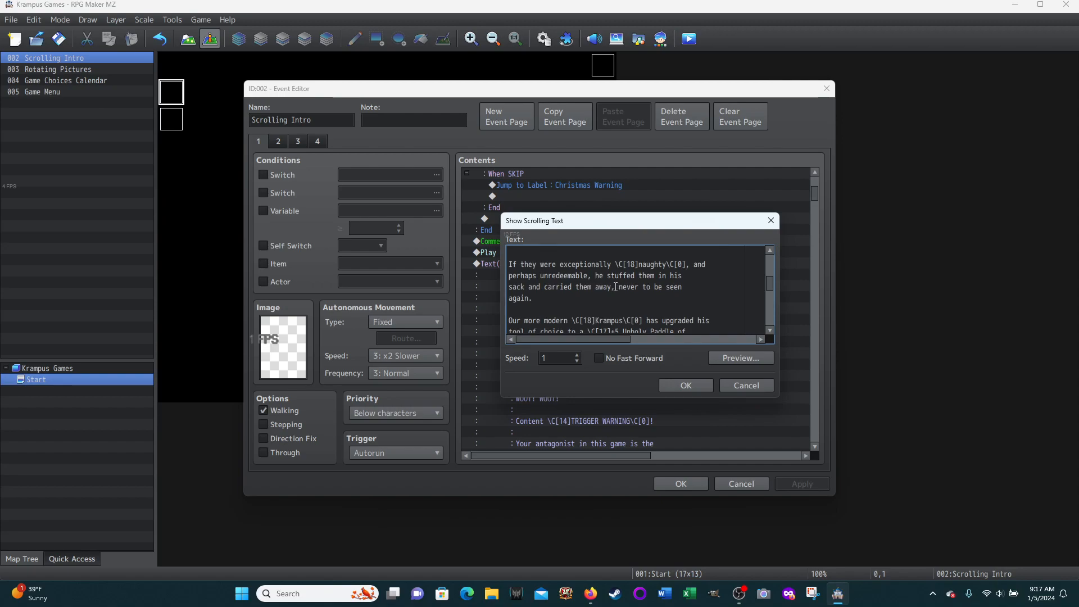
scroll(615, 287, "down", 3)
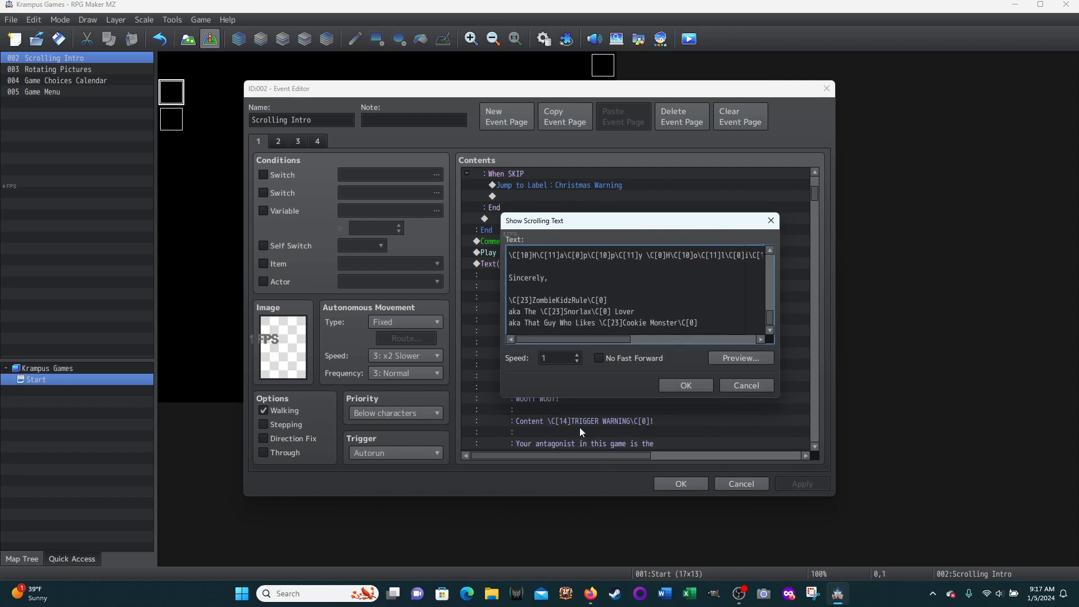
- Try higher speeds and the No Fast Forward option on the scrolling text, and close its settings without changes
left_click(577, 356)
left_click(577, 355)
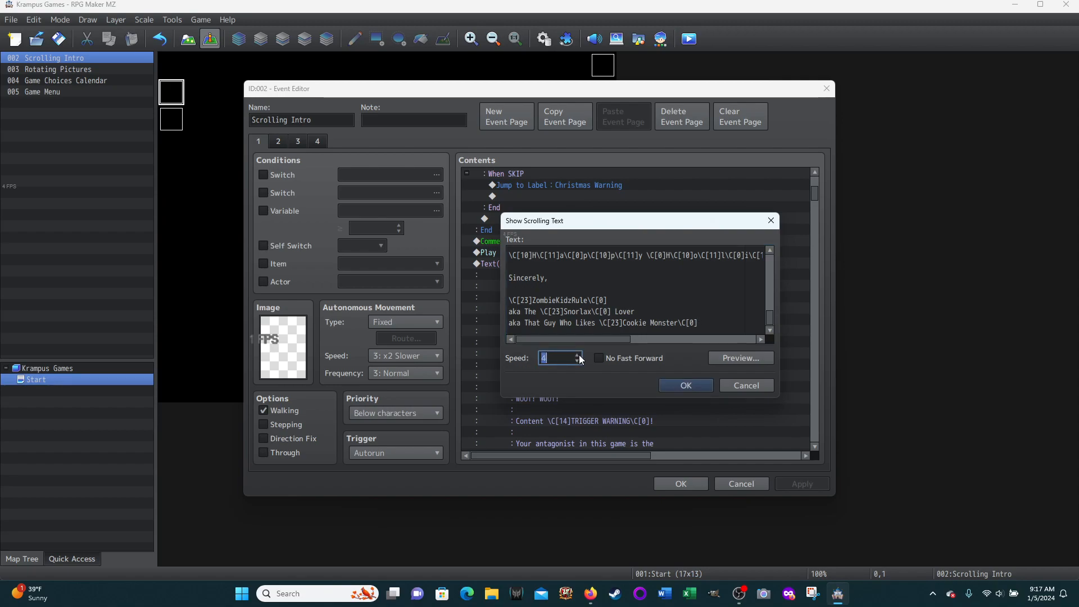
left_click(577, 355)
left_click(577, 355)
left_click(577, 361)
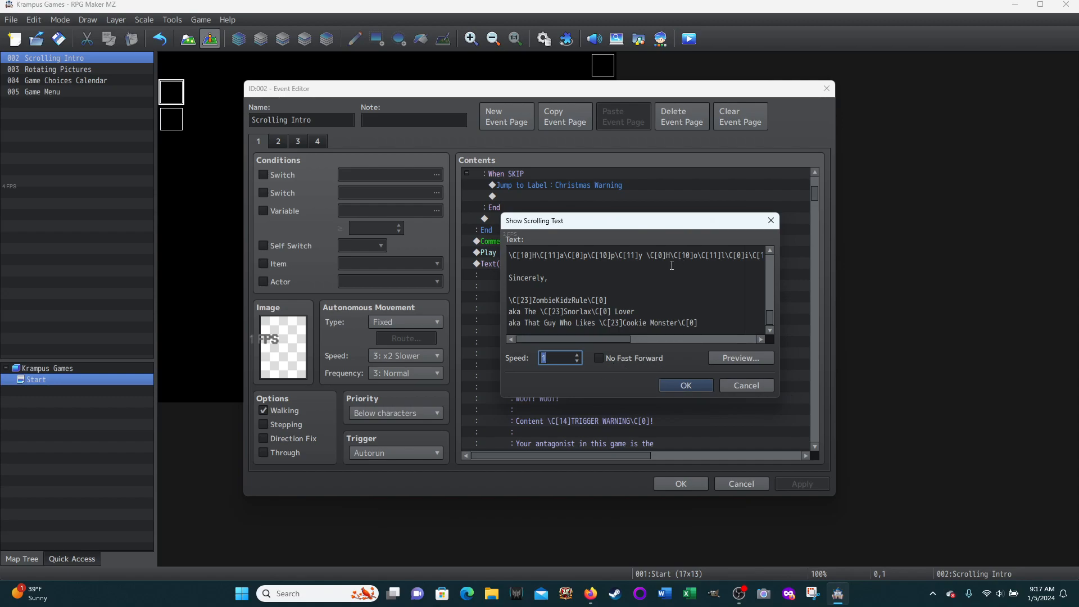
mouse_move(672, 265)
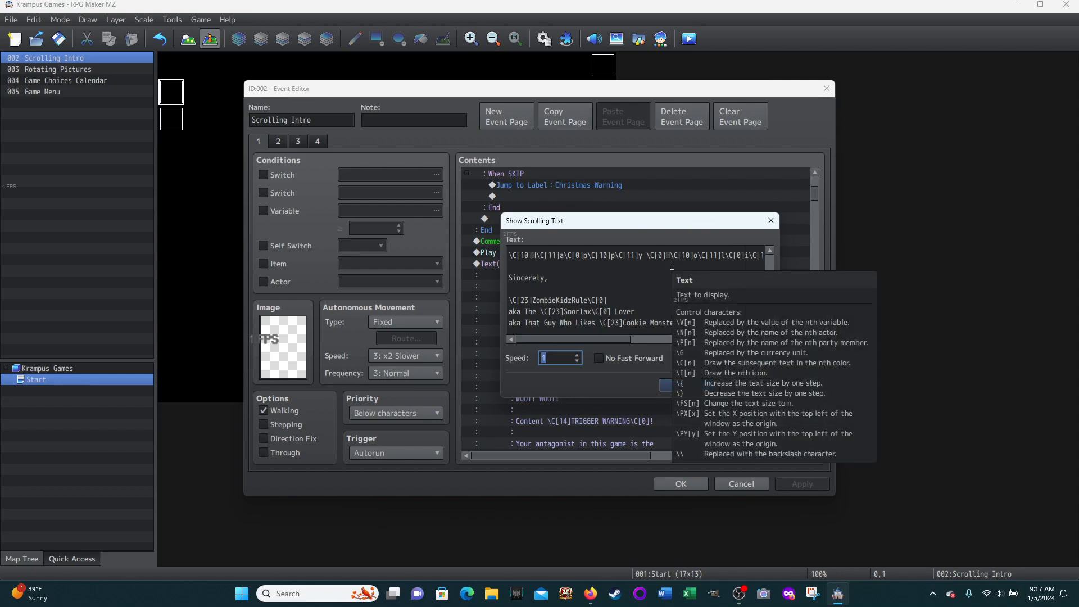
left_click(599, 358)
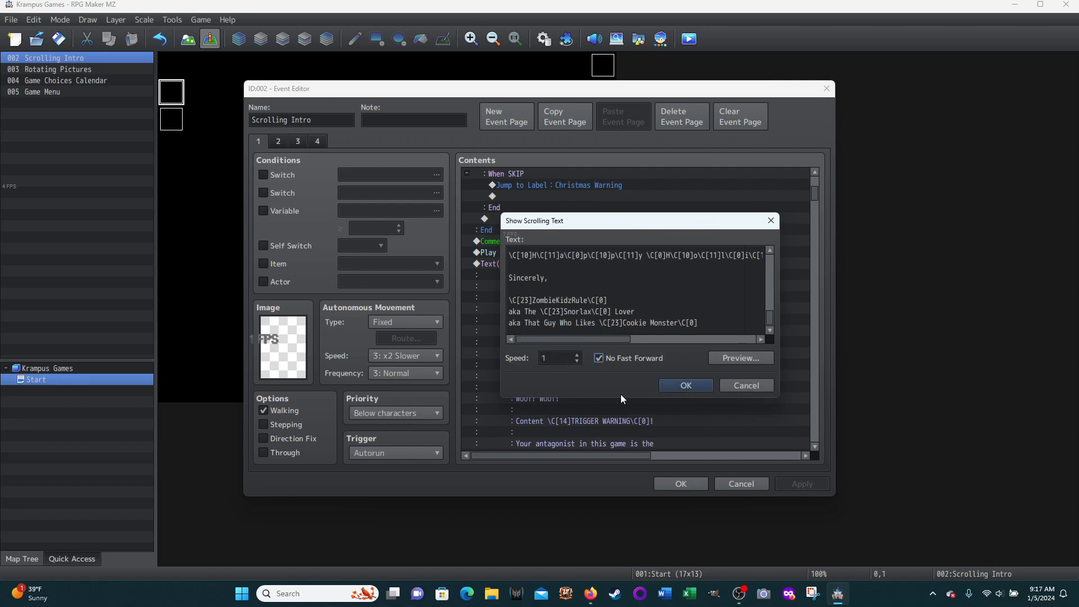
left_click(600, 358)
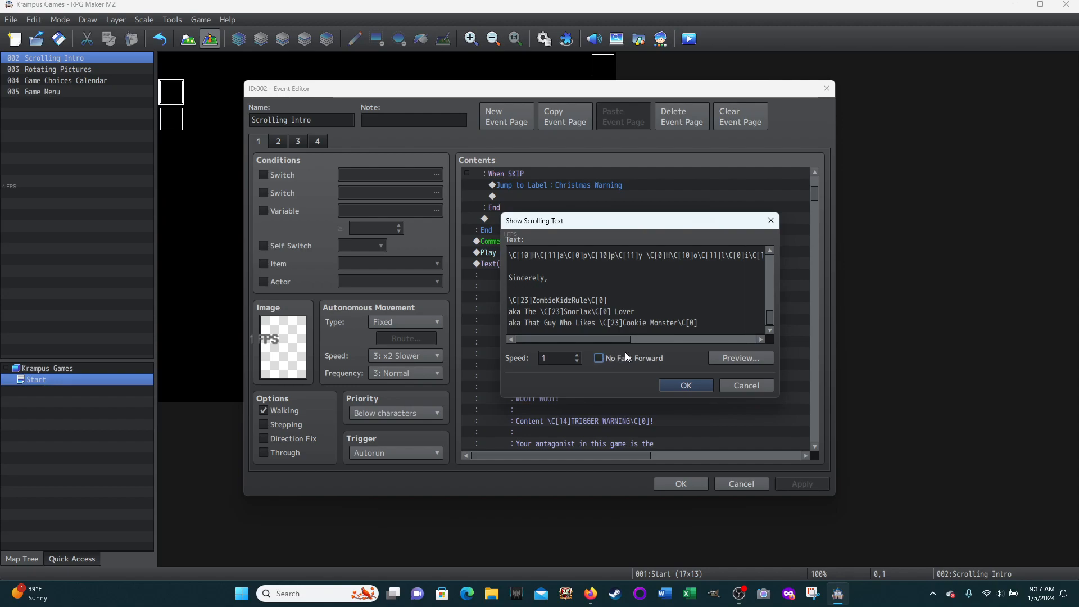
left_click(750, 387)
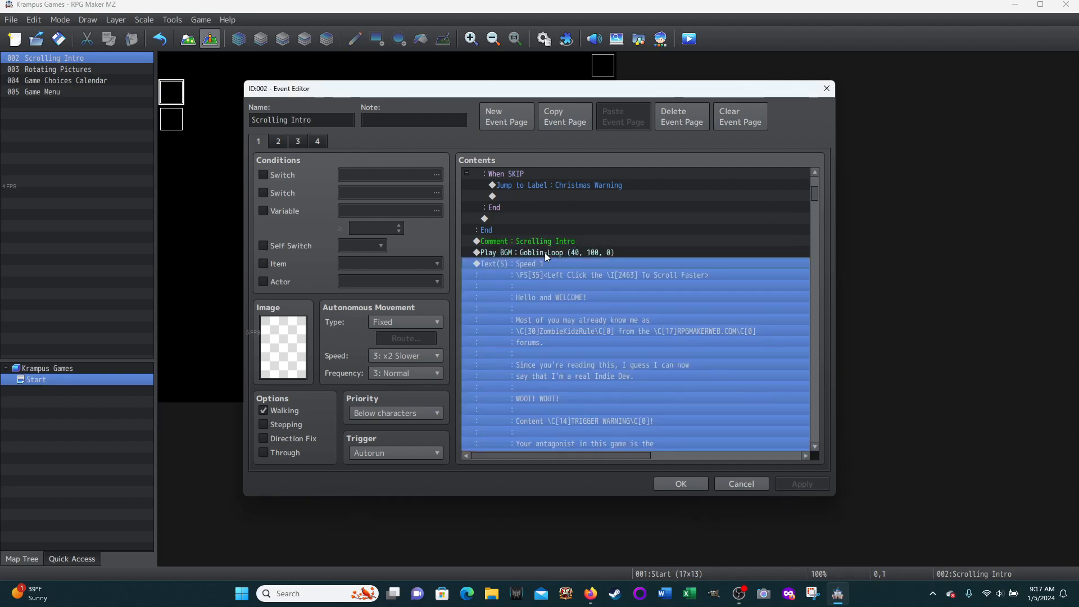
- Start a new Show Scrolling Text command to view its blank settings, and cancel the insertion
key("Insert")
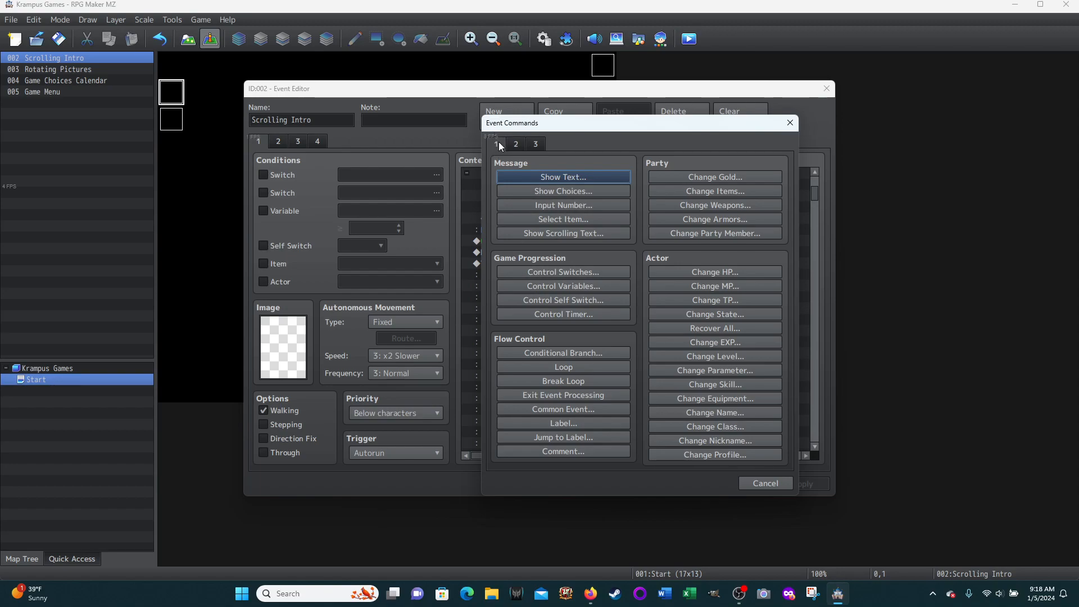
left_click(561, 230)
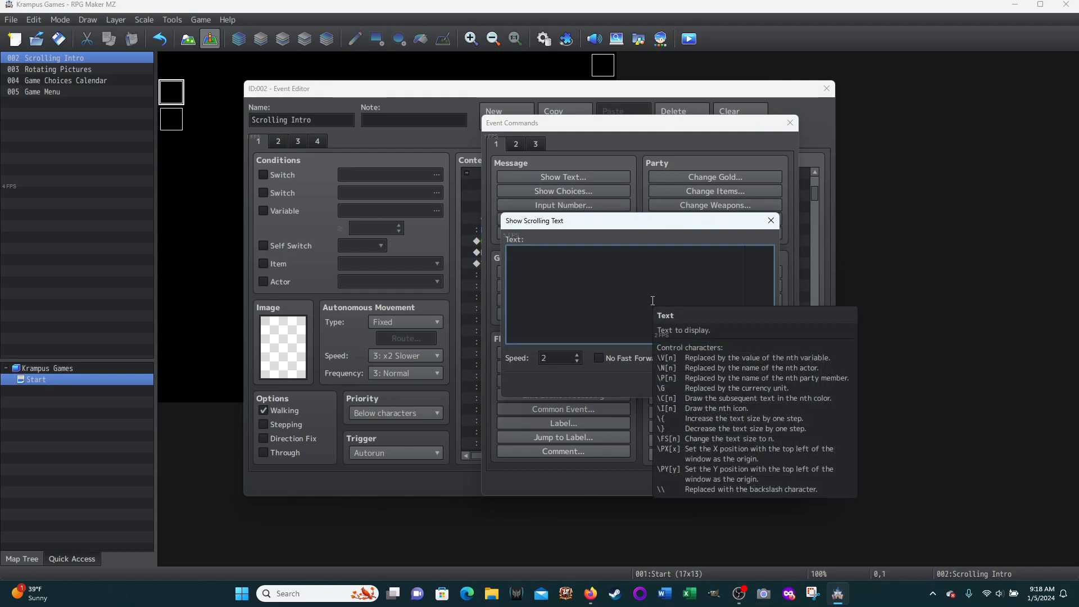
left_click(759, 387)
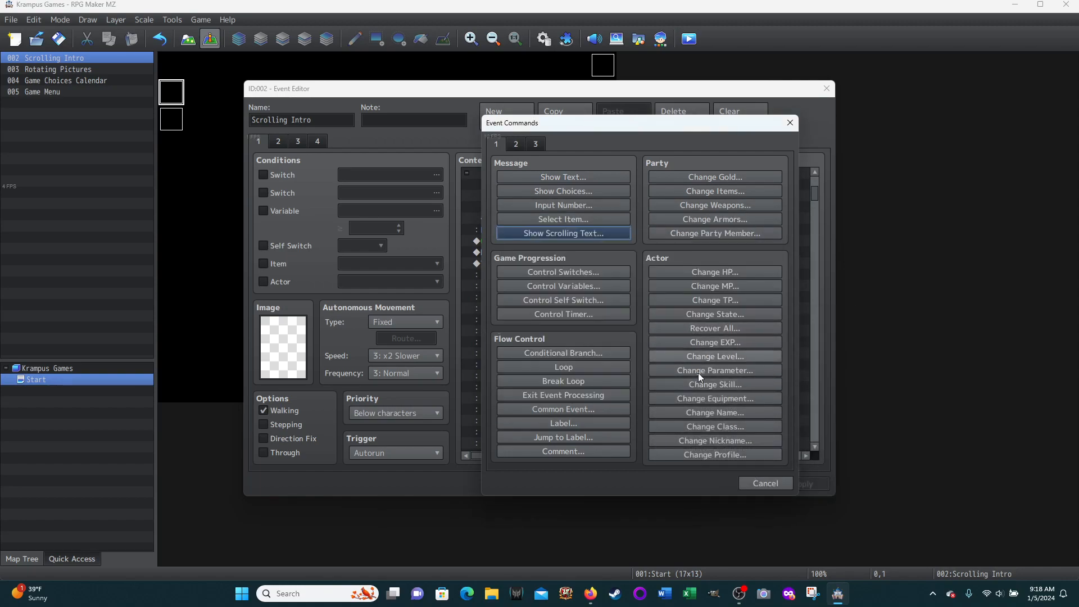
left_click(765, 483)
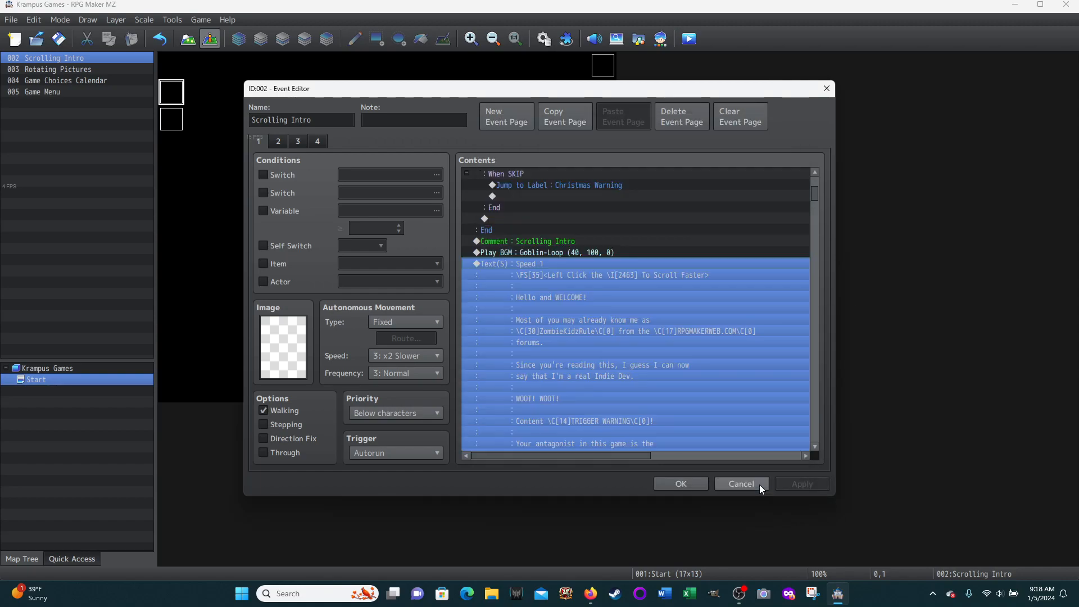
- Test the scrolling text command at speed 1 and close the test window
right_click(531, 258)
left_click(557, 419)
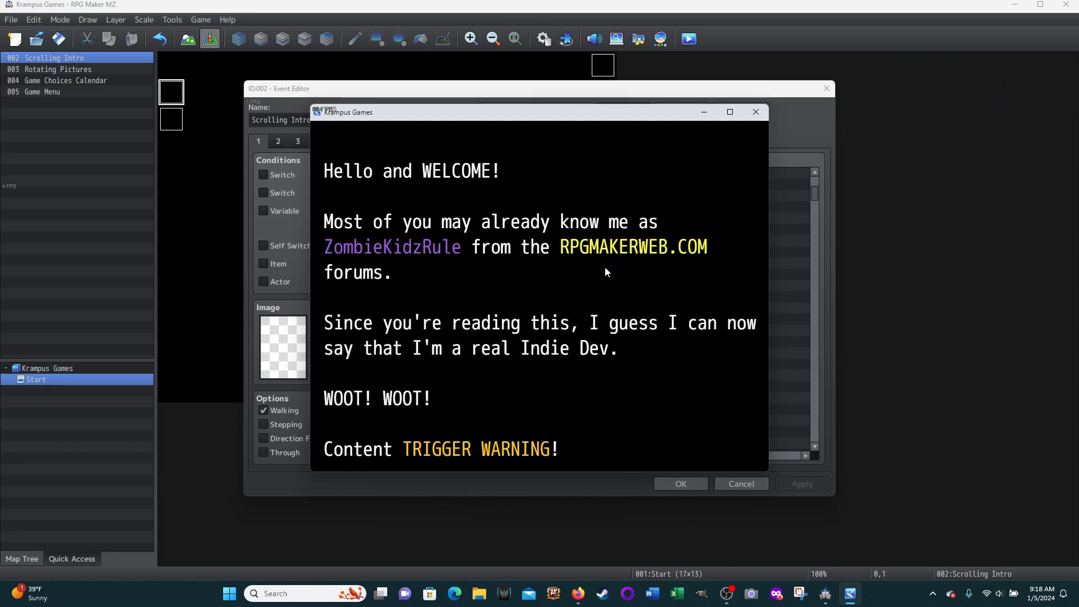
left_click(756, 114)
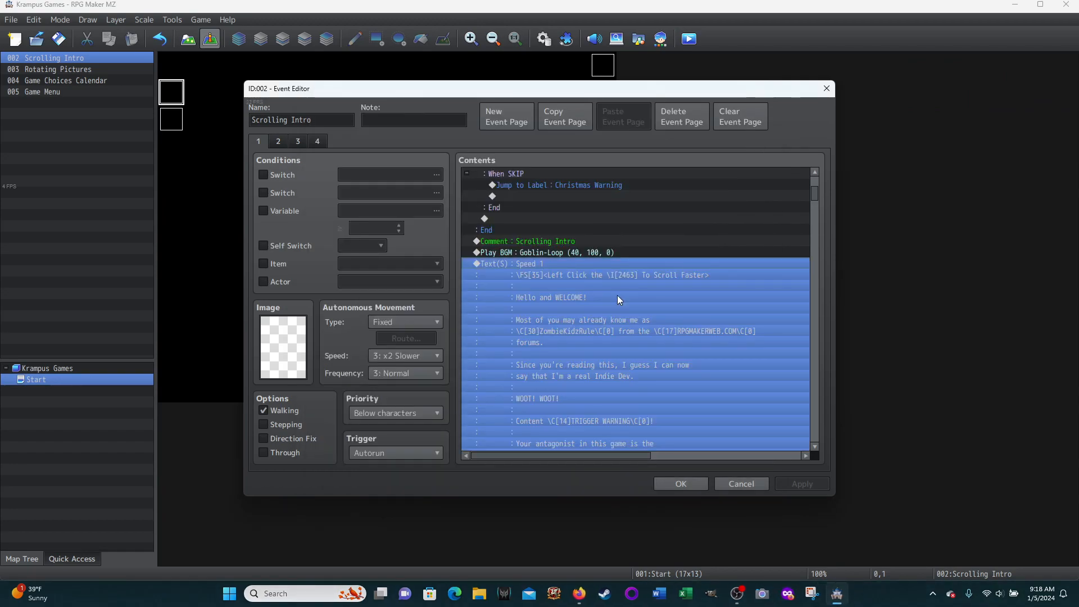
- Set the scrolling text command's speed to 2
right_click(526, 264)
left_click(550, 285)
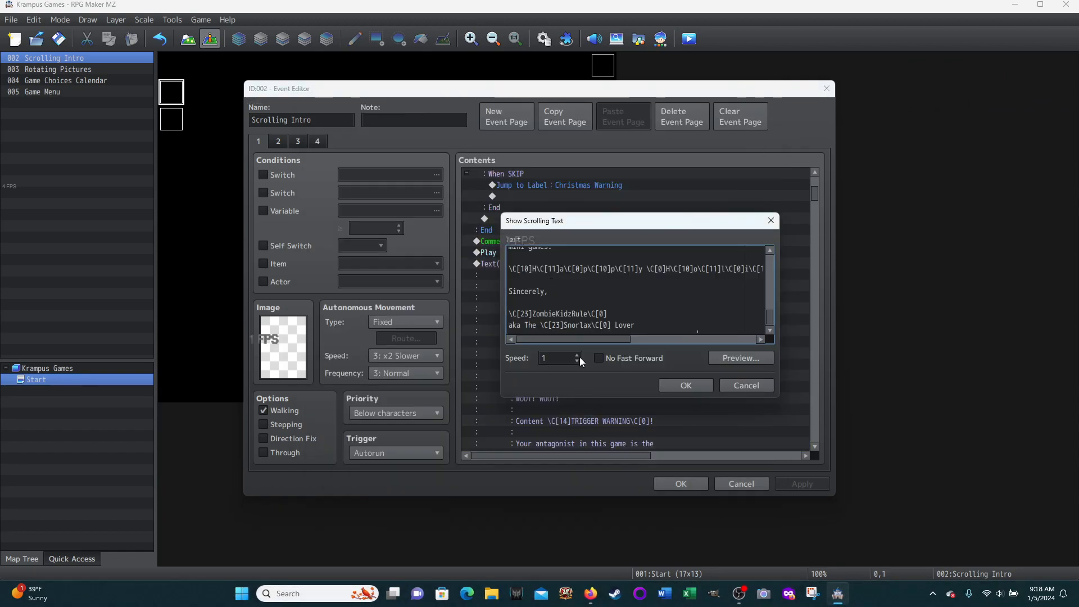
left_click(693, 389)
- Test the scrolling text at speed 2, fast-forward through part of it, and close the test window
right_click(568, 282)
left_click(596, 441)
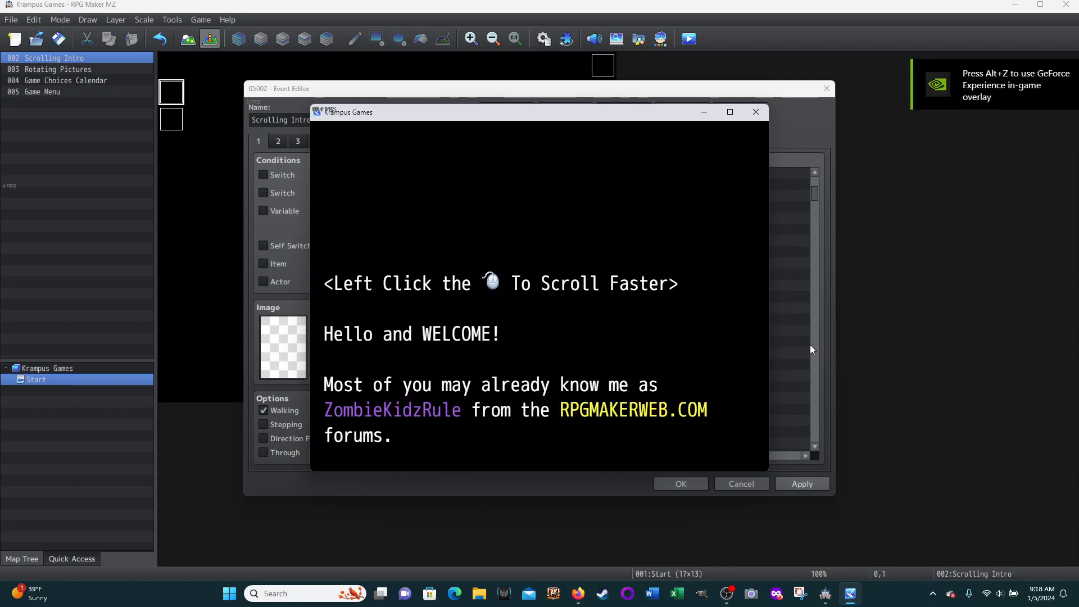
left_click_drag(560, 279, 553, 303)
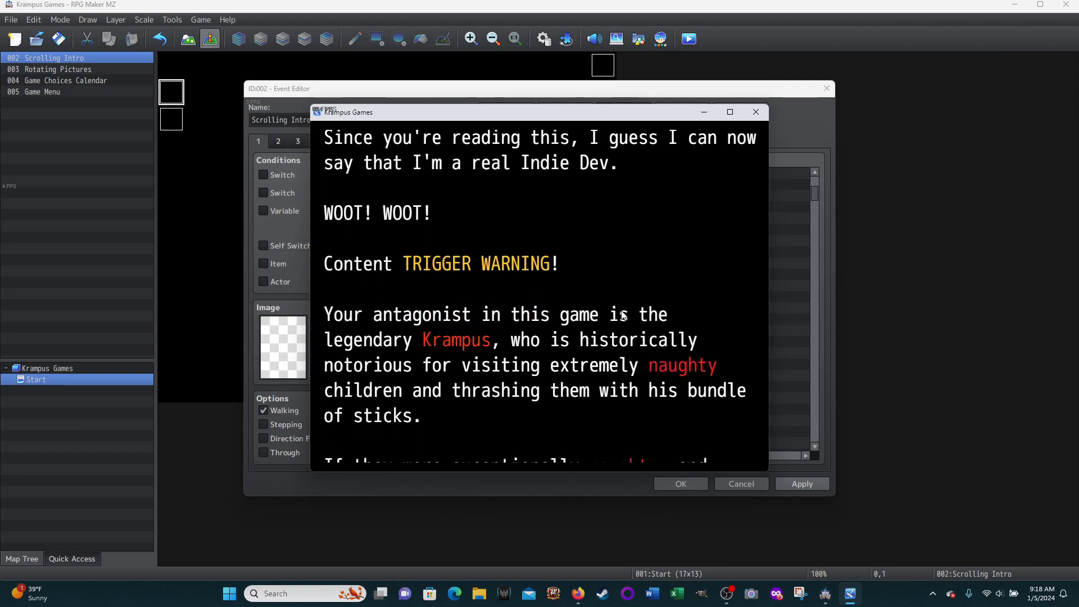
left_click(755, 112)
- Set the scrolling text command's speed to 1 and apply the event changes
right_click(532, 268)
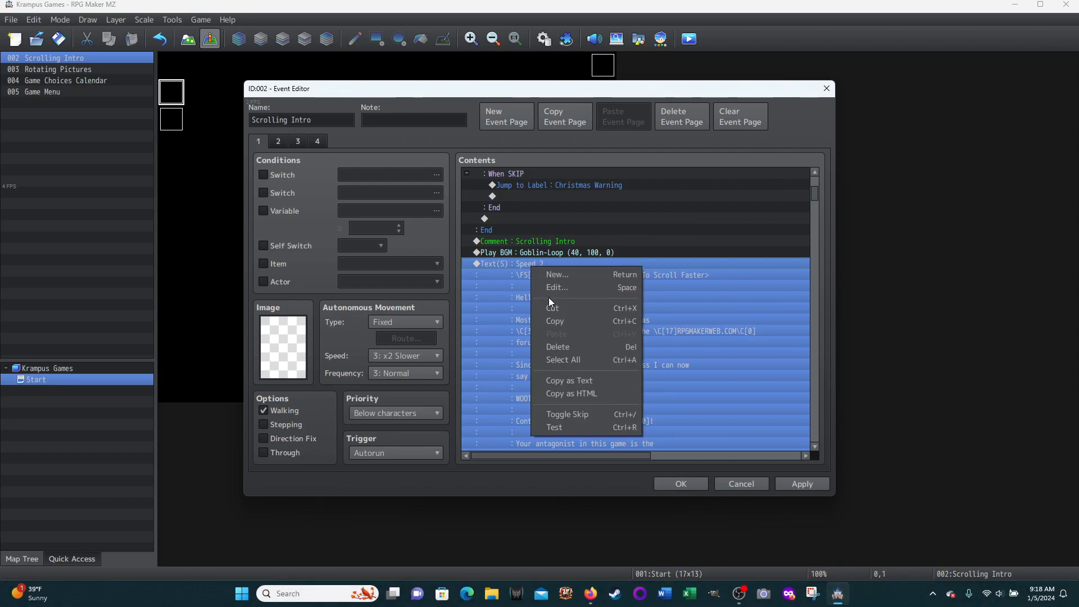
left_click(552, 288)
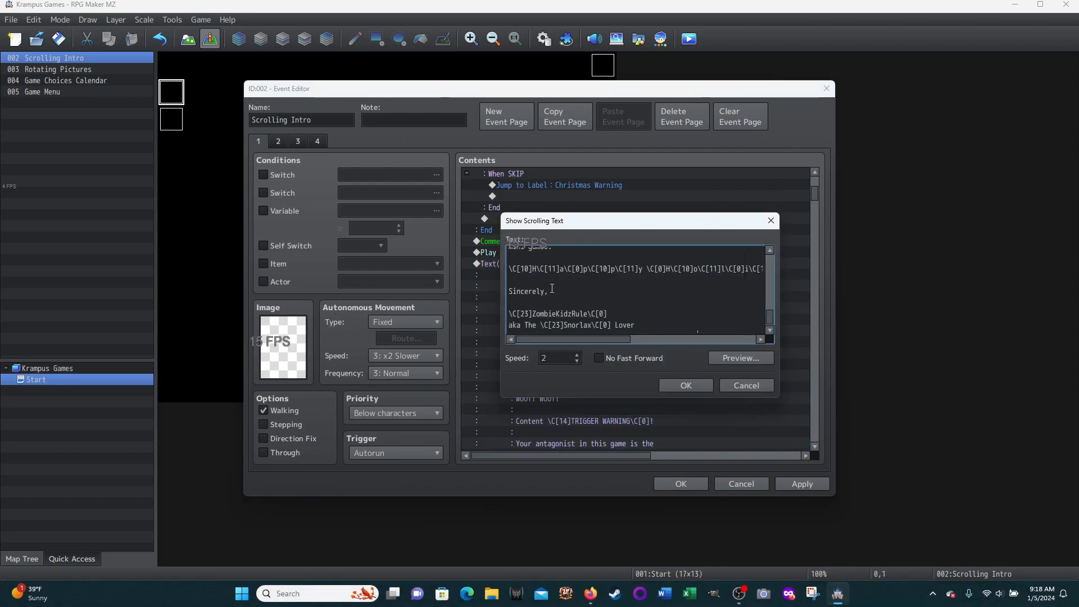
key("Tab")
left_click(577, 362)
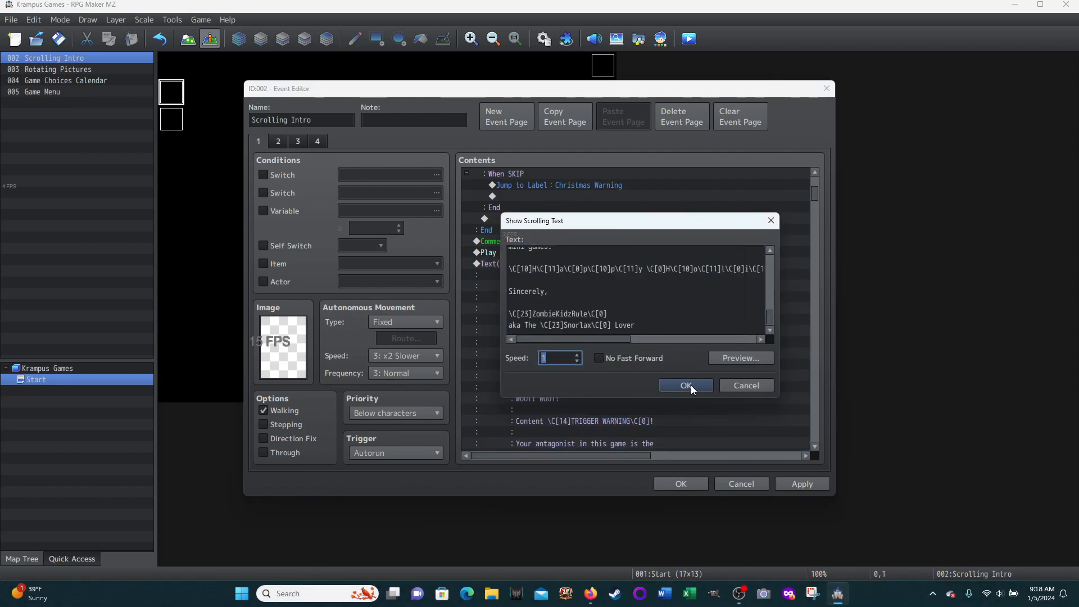
left_click(686, 385)
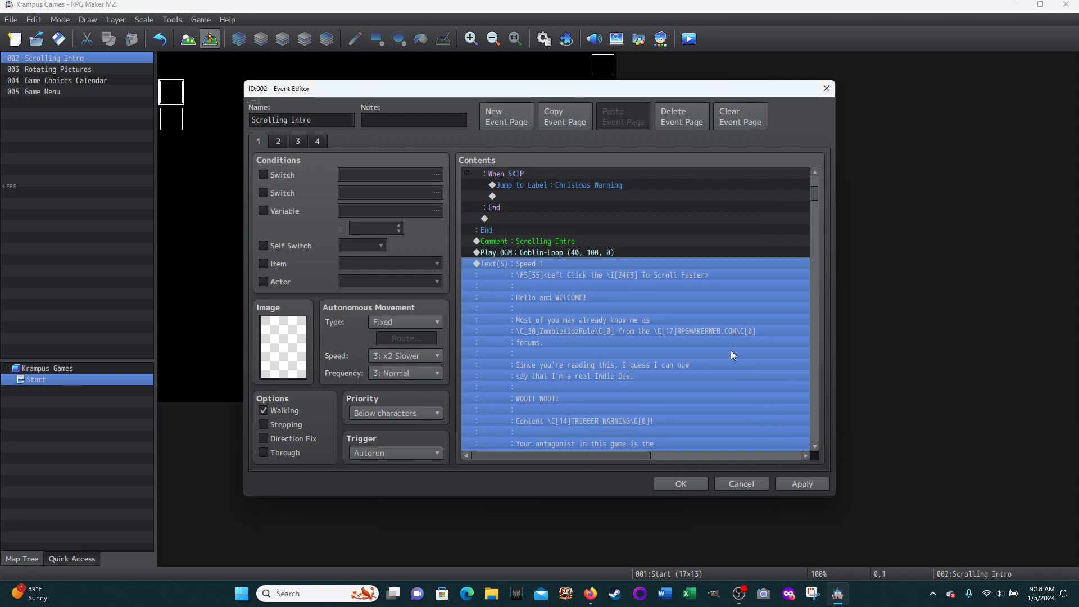
scroll(670, 305, "down", 2)
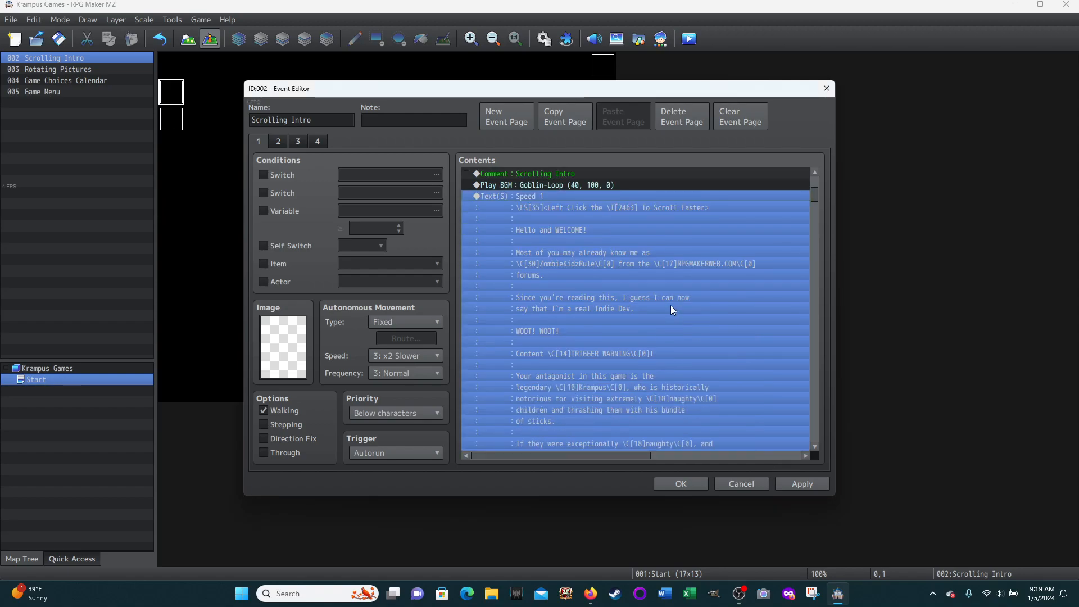
left_click(801, 487)
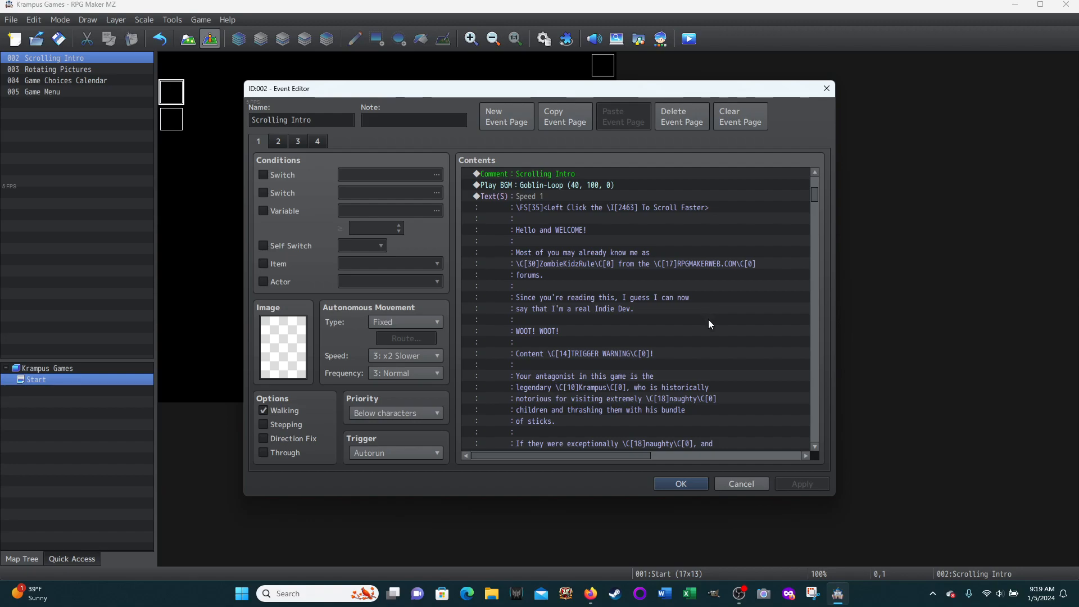
- Show where the Play BGM event command is found, view its music list and sound settings, and close it without adding anything
scroll(708, 319, "up", 1)
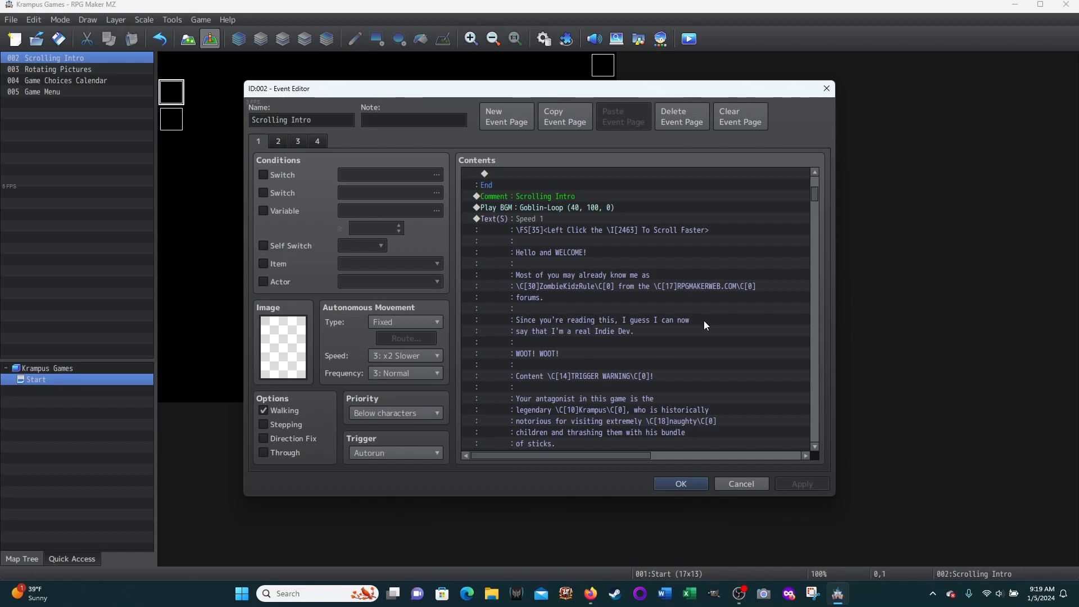
scroll(703, 321, "down", 2)
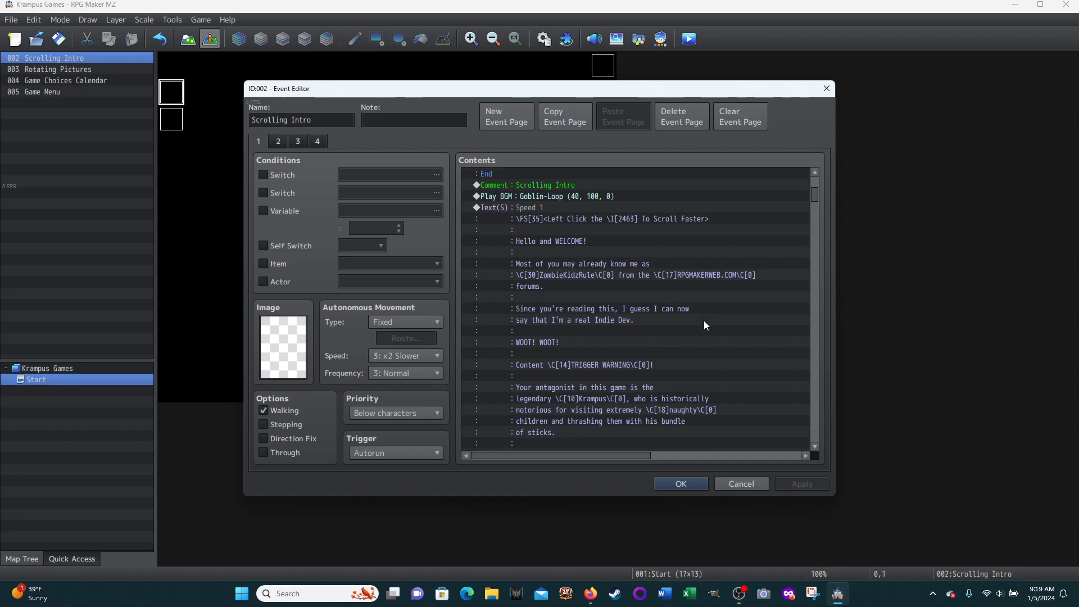
scroll(703, 320, "up", 2)
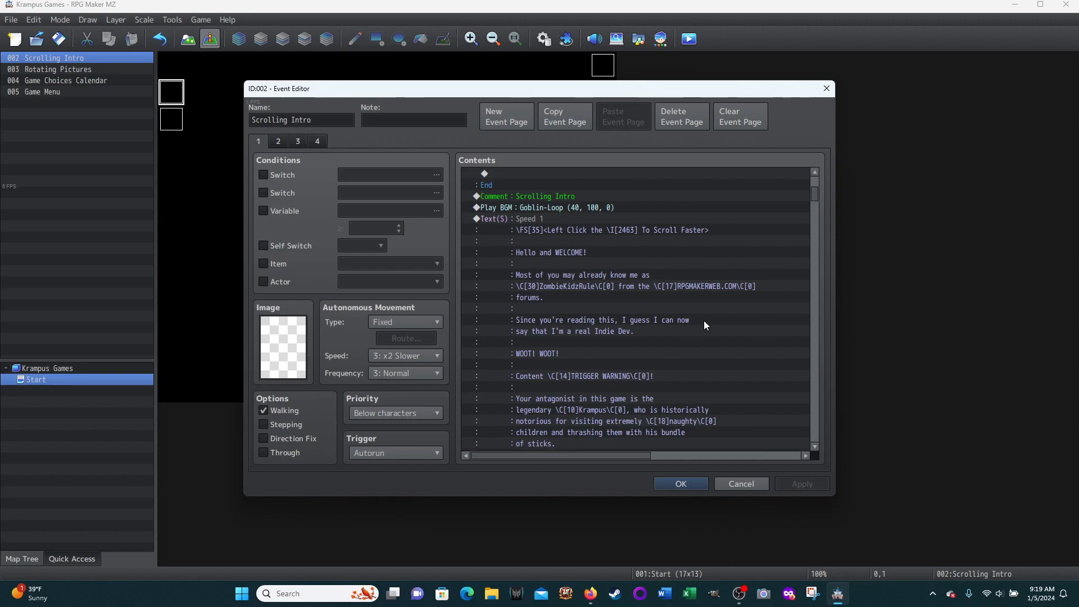
left_click(512, 208)
key("Insert")
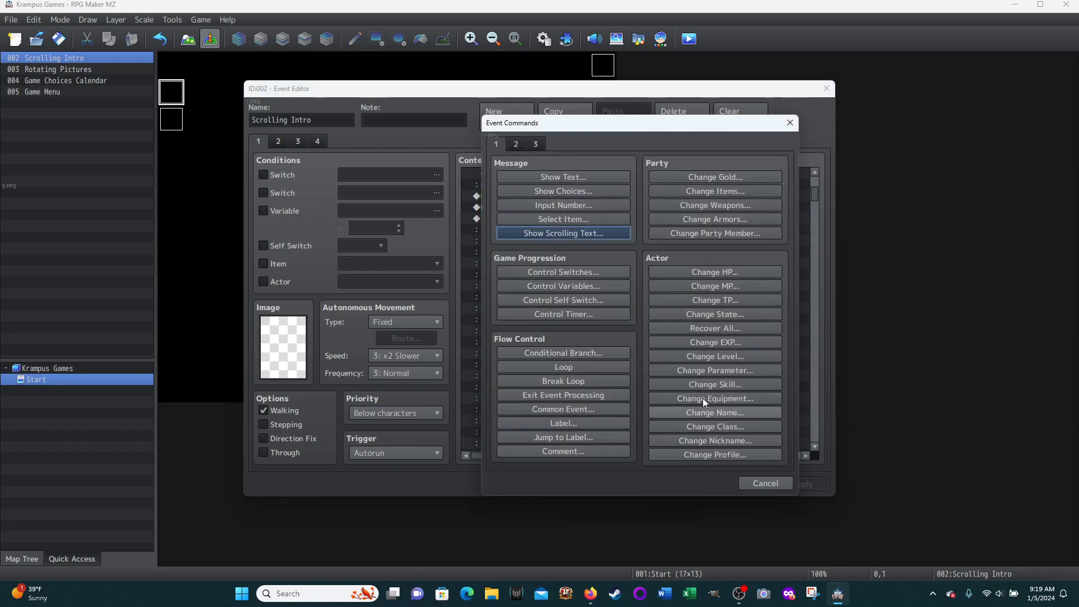
left_click(517, 145)
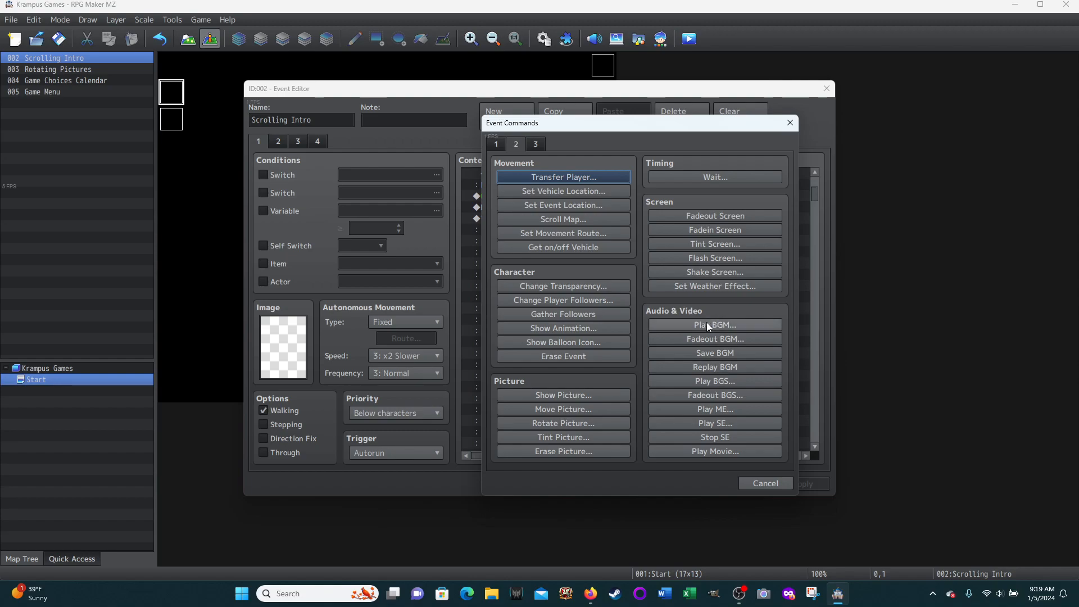
left_click(724, 325)
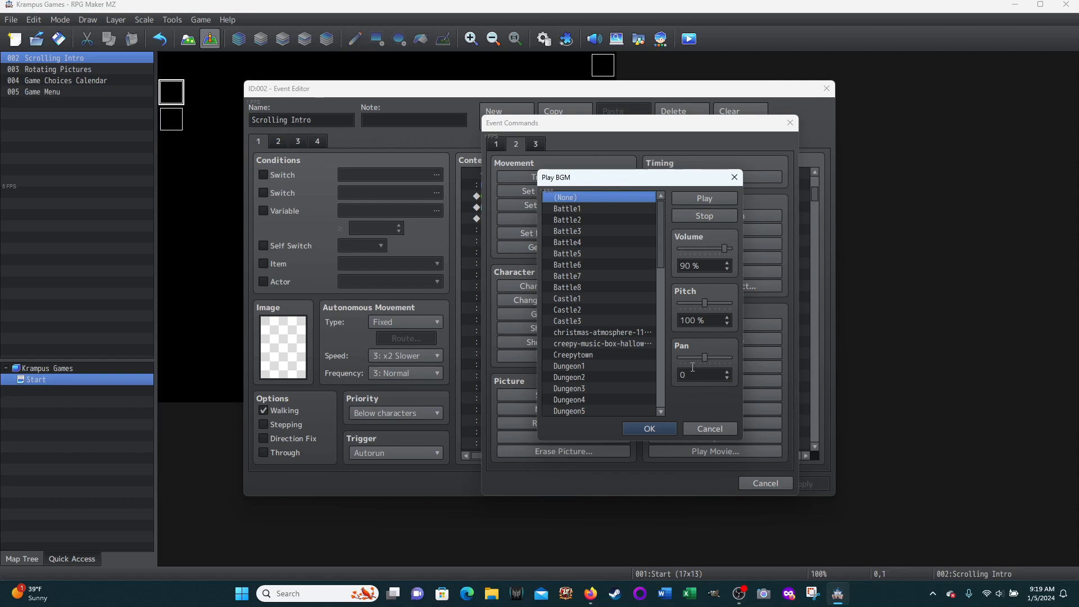
left_click(709, 430)
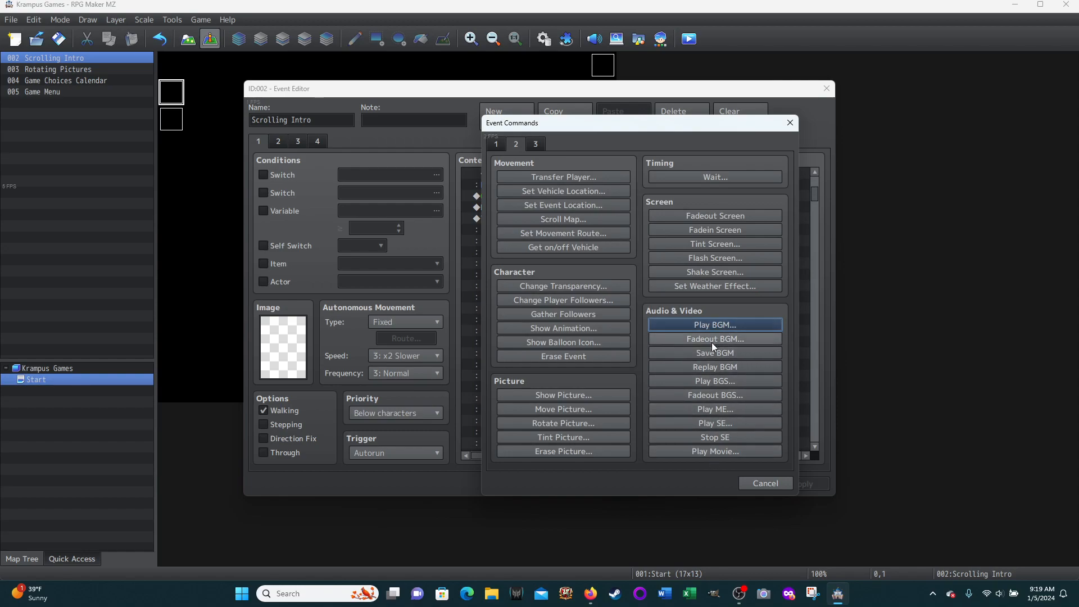
left_click(764, 482)
- Examine the Christmas Warning label and the Jump to Label command for Krampus Song in the SKIP branch
scroll(544, 281, "down", 15)
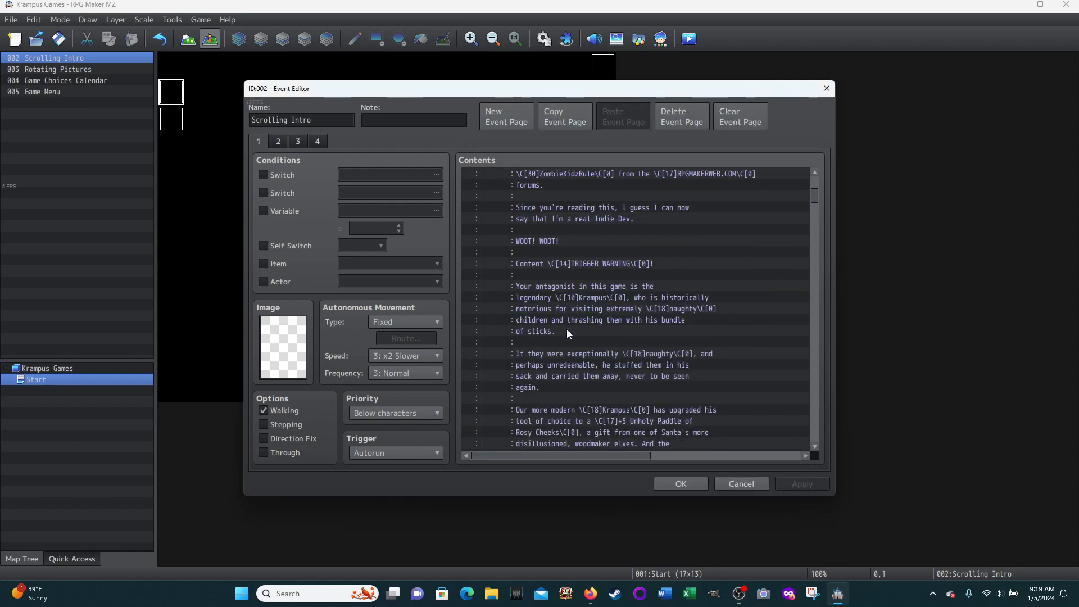
scroll(578, 333, "down", 2)
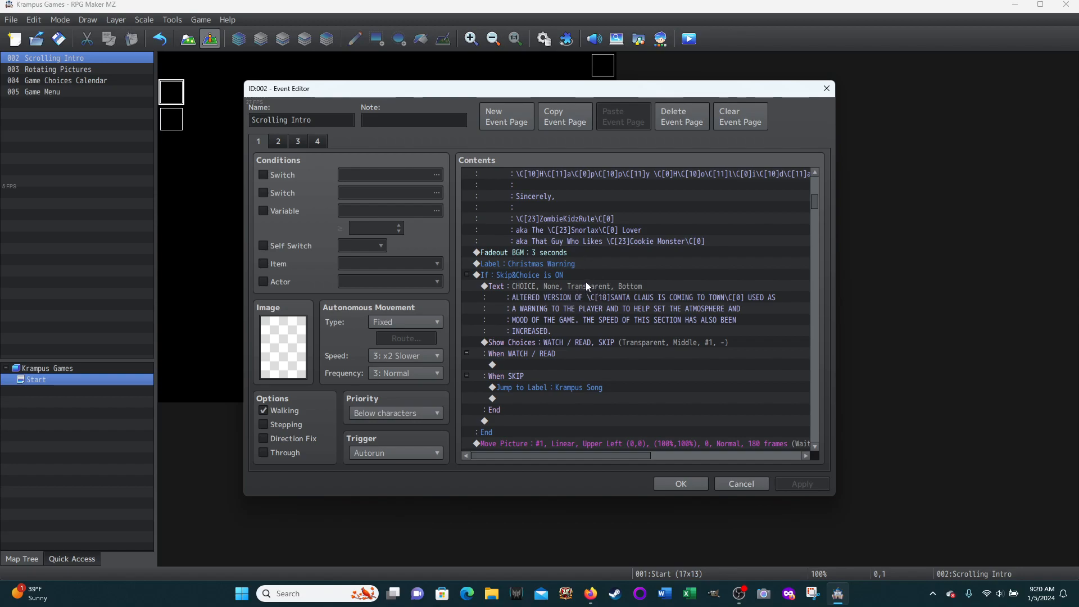
scroll(552, 280, "down", 1)
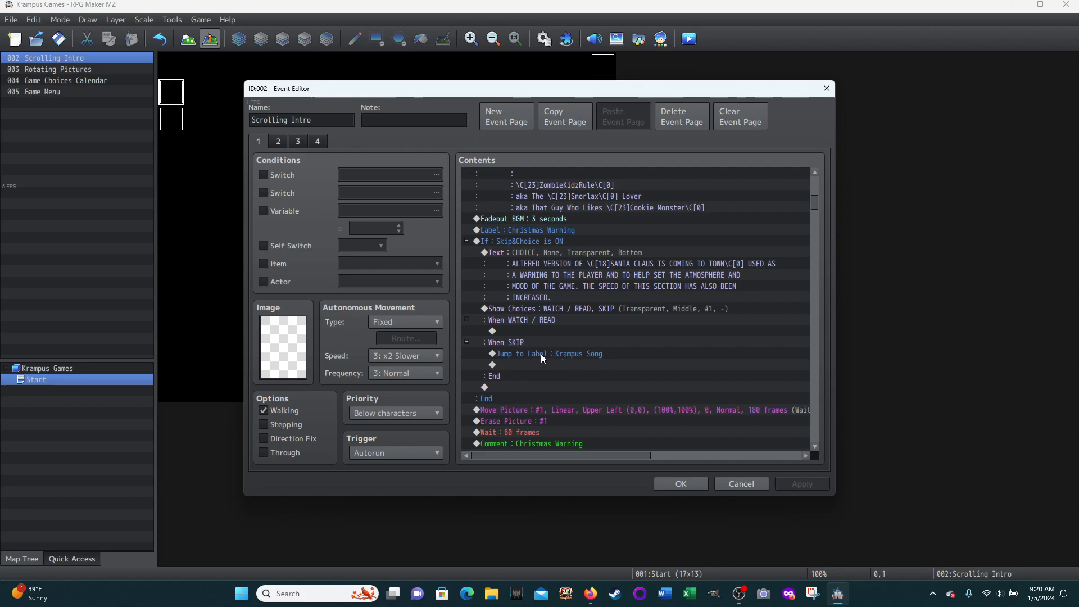
left_click(491, 231)
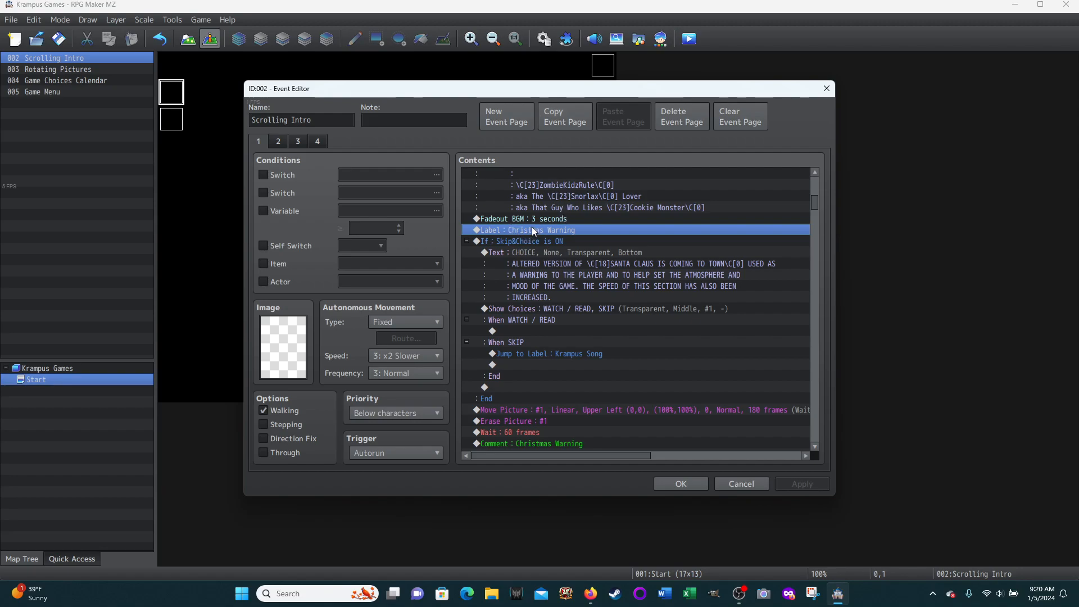
left_click(540, 354)
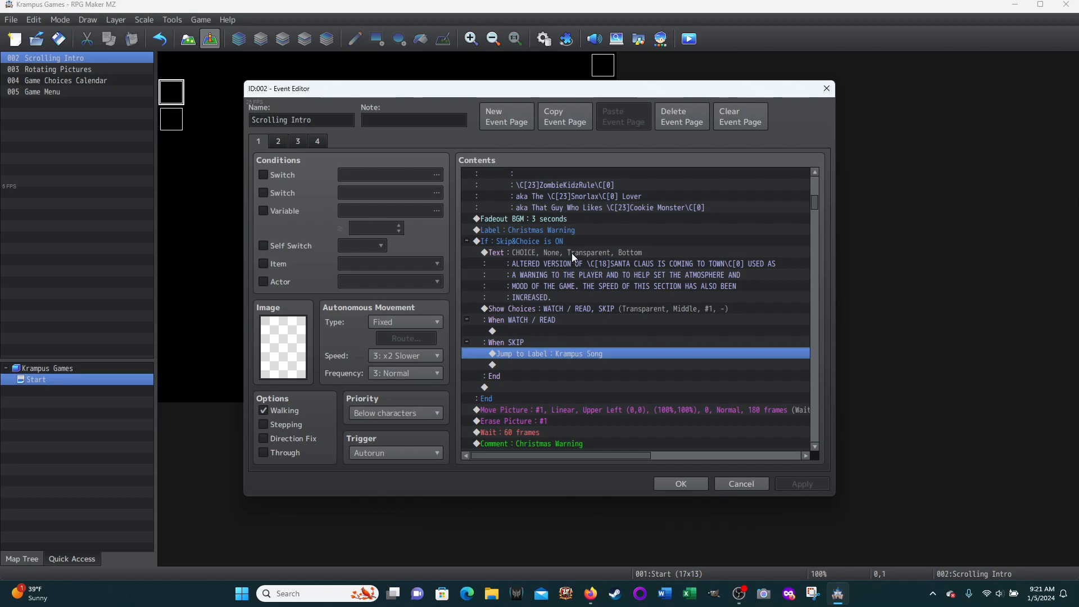
- View the settings of the Move Picture #1 command placed before Erase Picture #1, and close them without changes
scroll(592, 278, "down", 4)
scroll(592, 279, "down", 1)
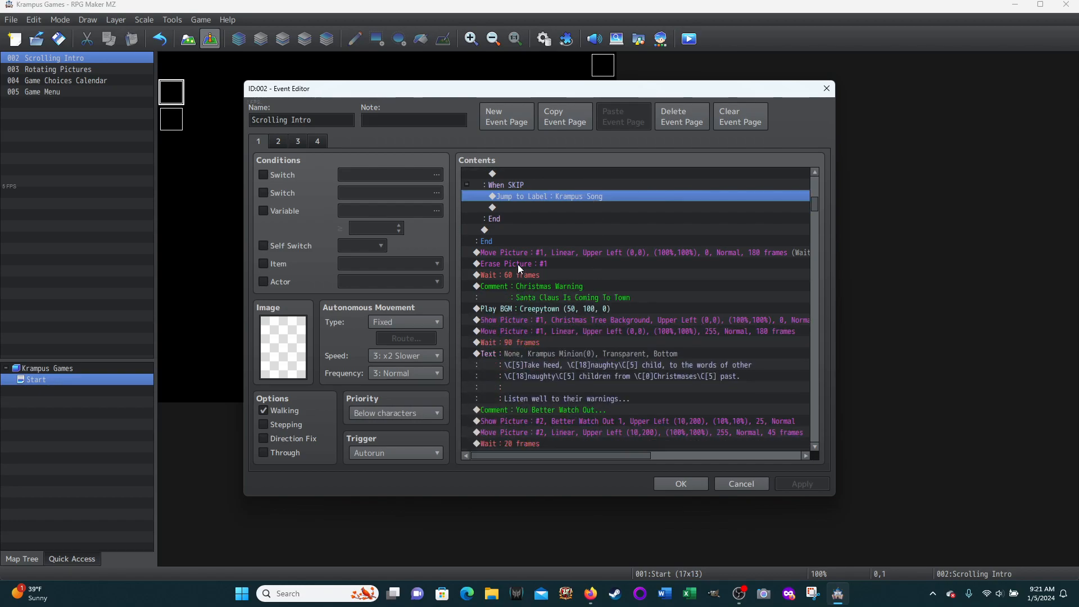
left_click(531, 251)
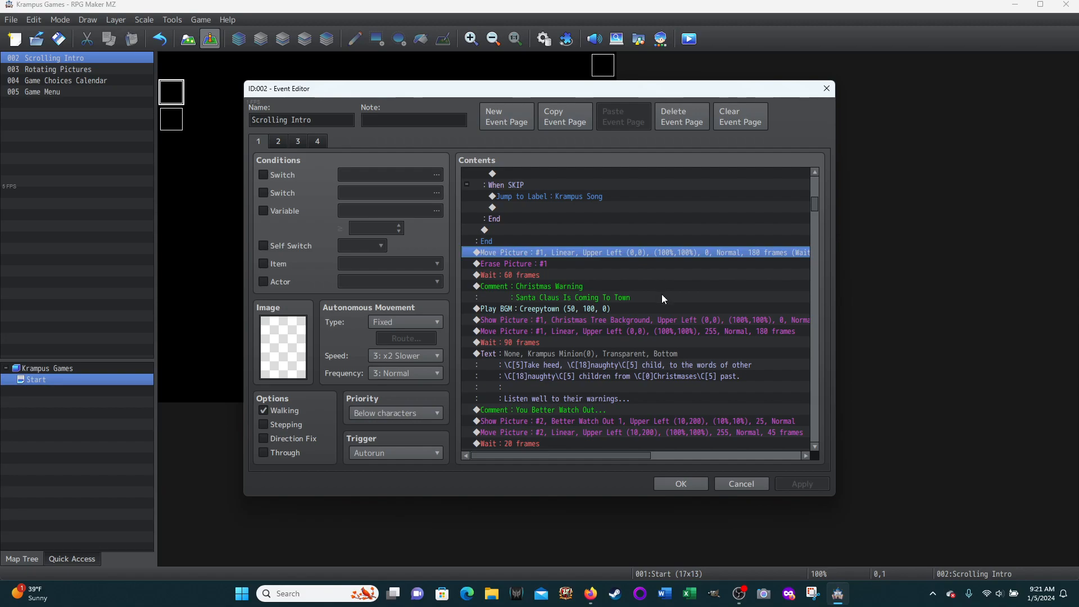
right_click(542, 252)
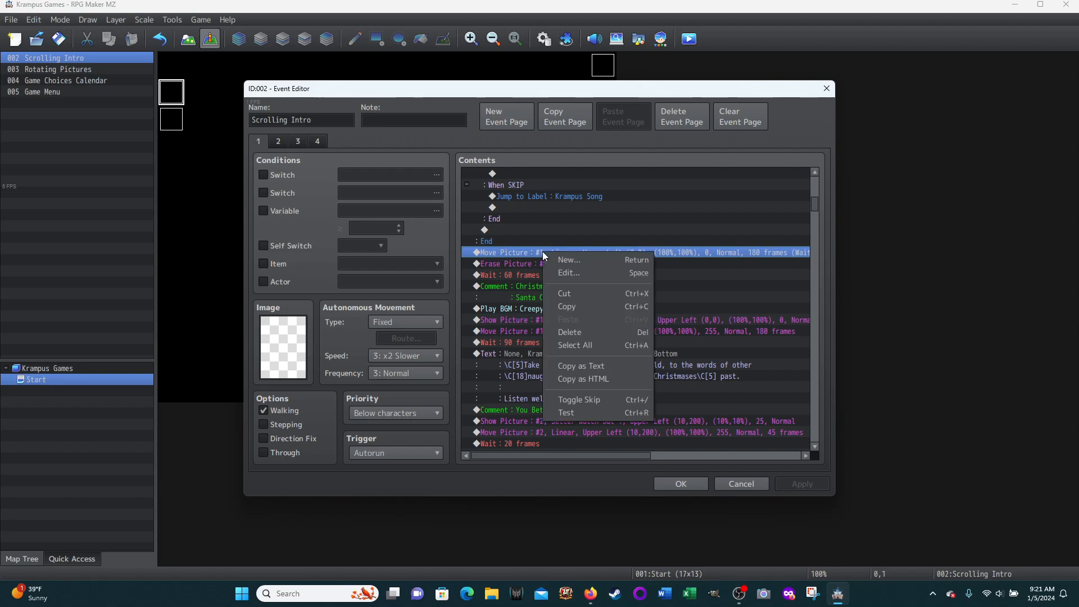
left_click(569, 273)
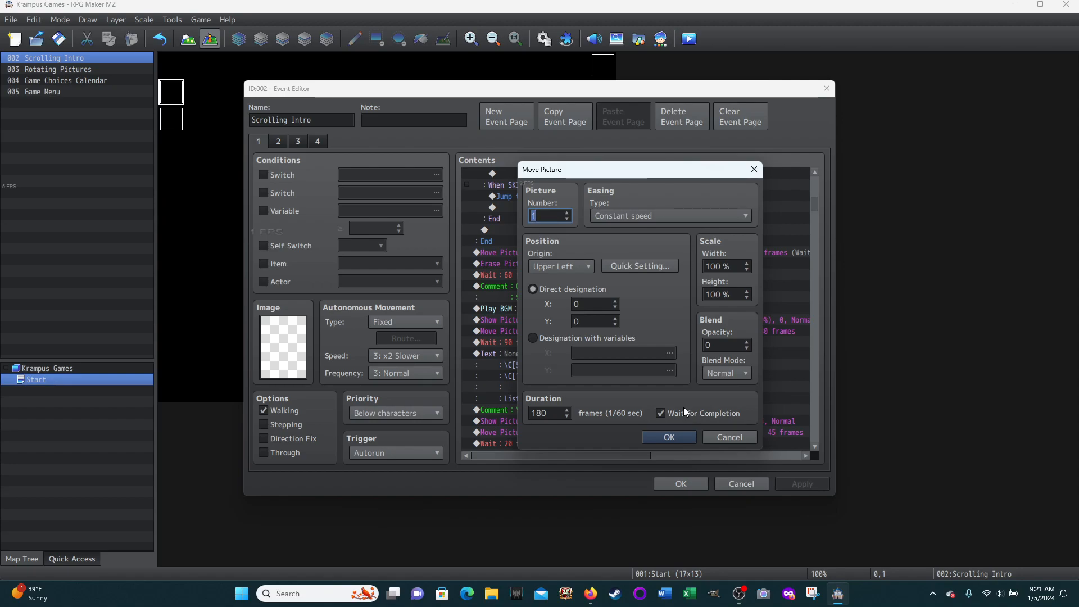
left_click(710, 439)
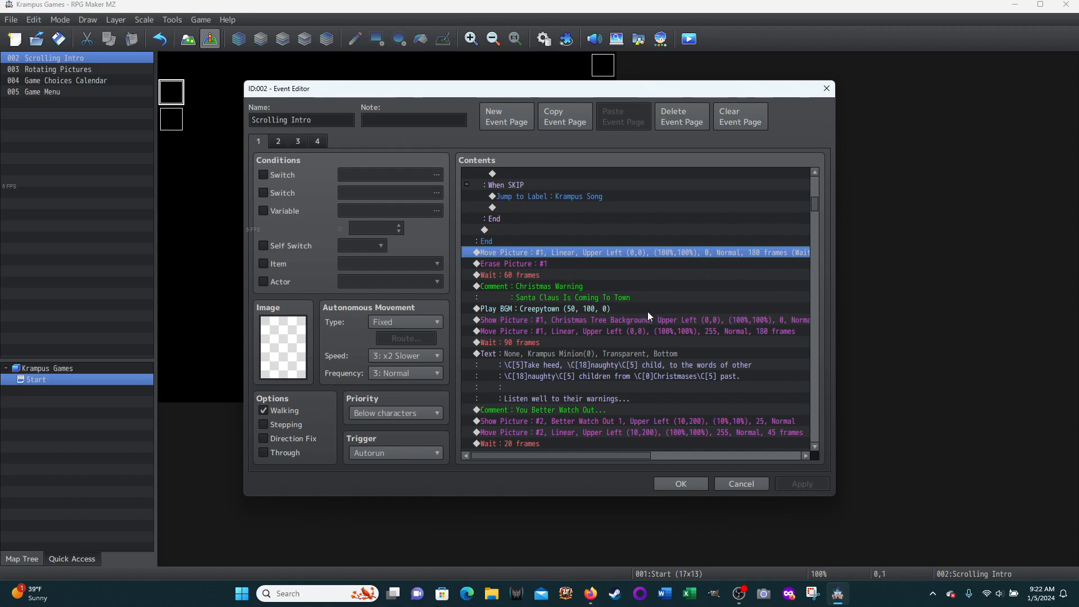
- Look through the Christmas Warning section's music, picture, wait and text commands
scroll(646, 318, "down", 1)
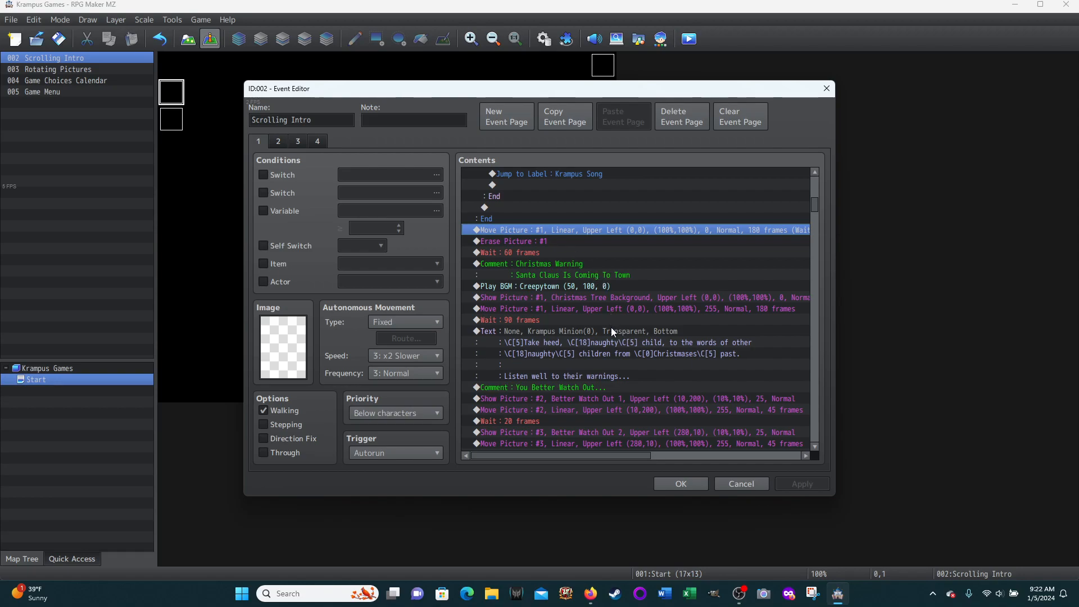
scroll(611, 327, "down", 3)
scroll(611, 327, "down", 1)
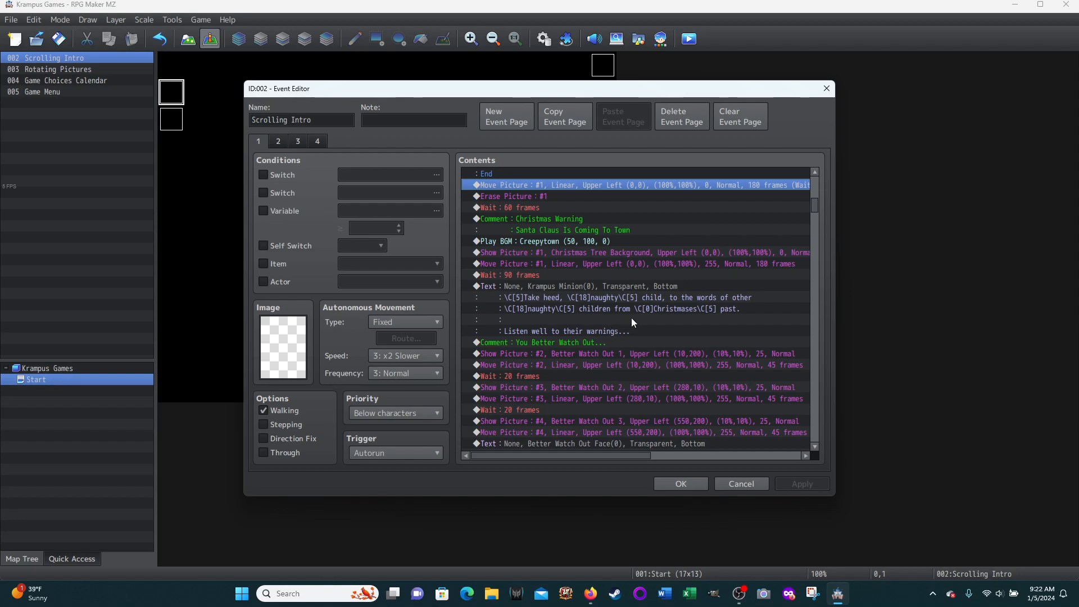
scroll(633, 321, "down", 1)
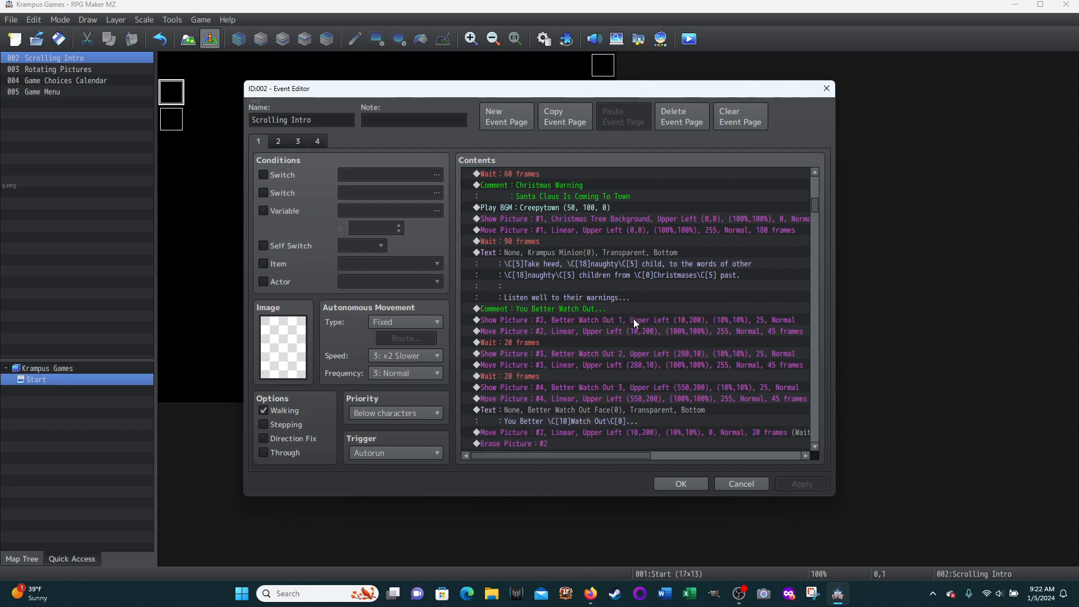
scroll(633, 322, "up", 1)
scroll(633, 322, "down", 1)
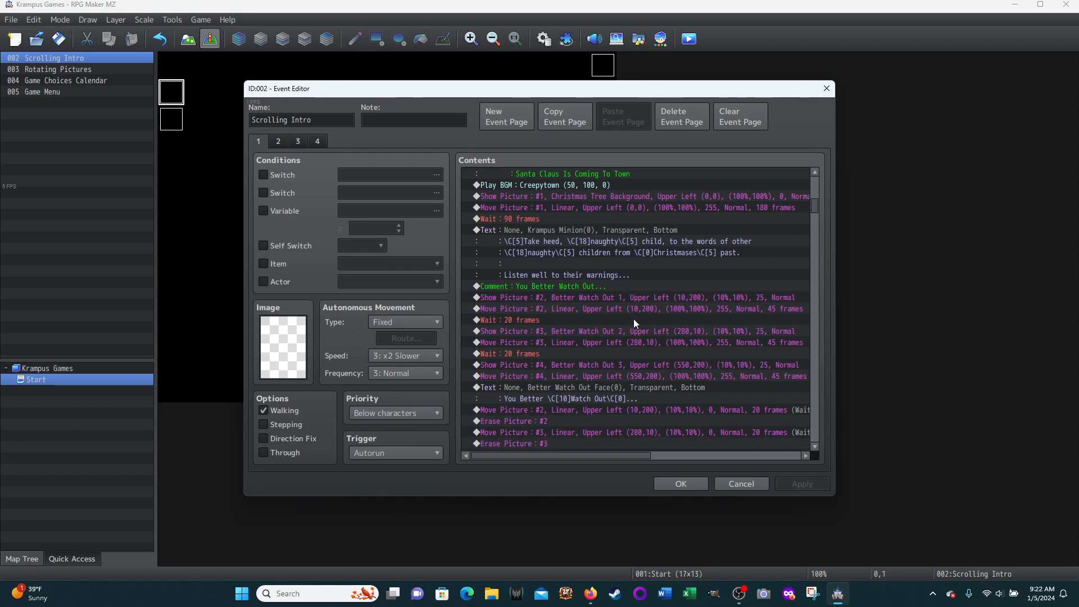
scroll(633, 322, "down", 1)
scroll(633, 320, "up", 1)
scroll(555, 215, "up", 1)
- Test the Christmas Tree Background's Show Picture and Move Picture commands together, and close the test window
left_click(564, 232)
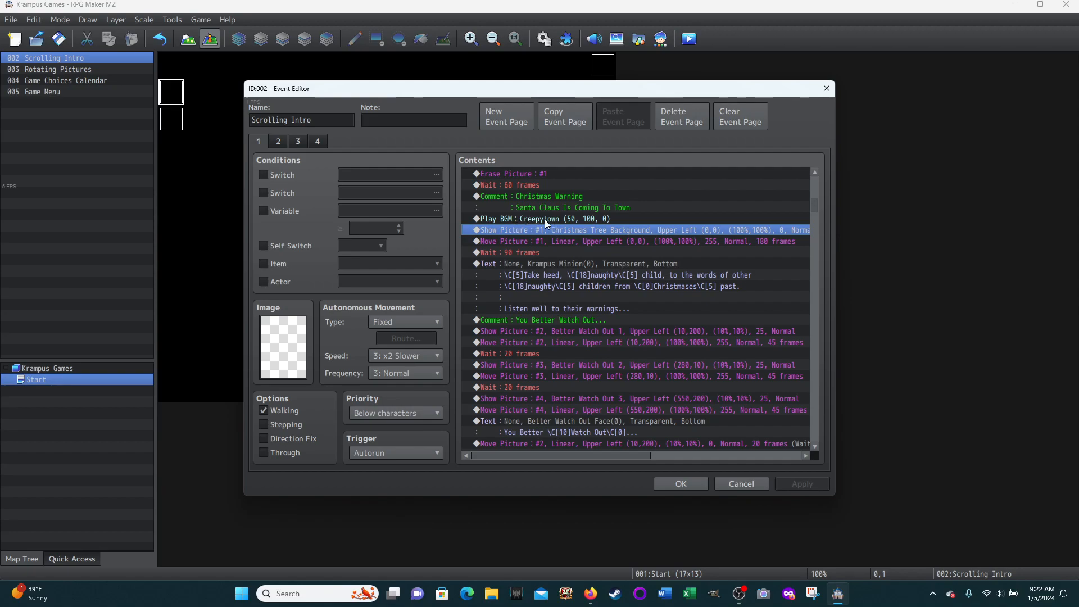
left_click(554, 240, "shift")
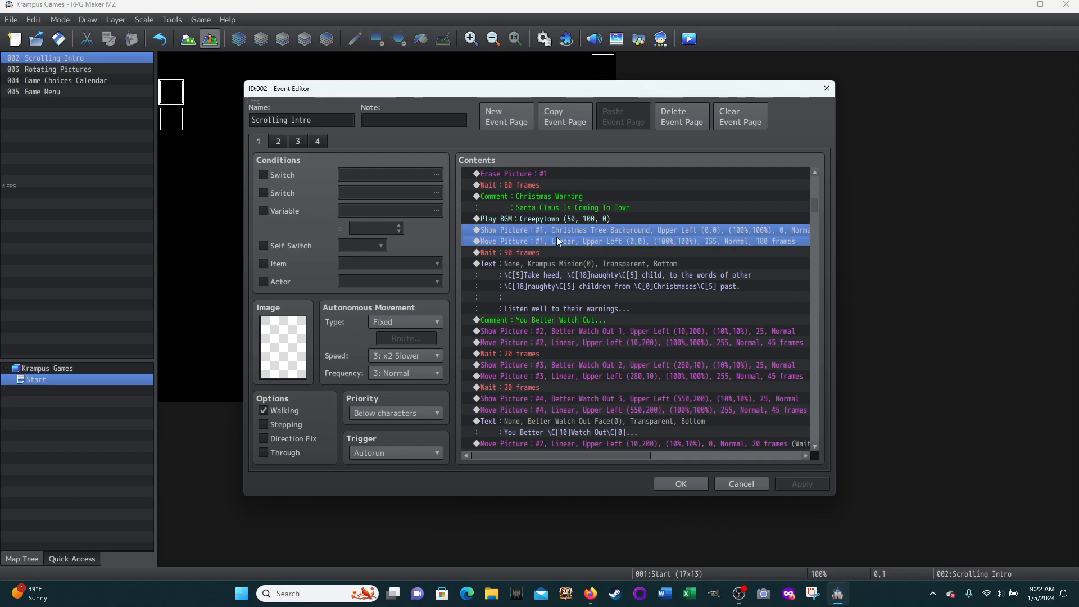
right_click(557, 238)
left_click(578, 399)
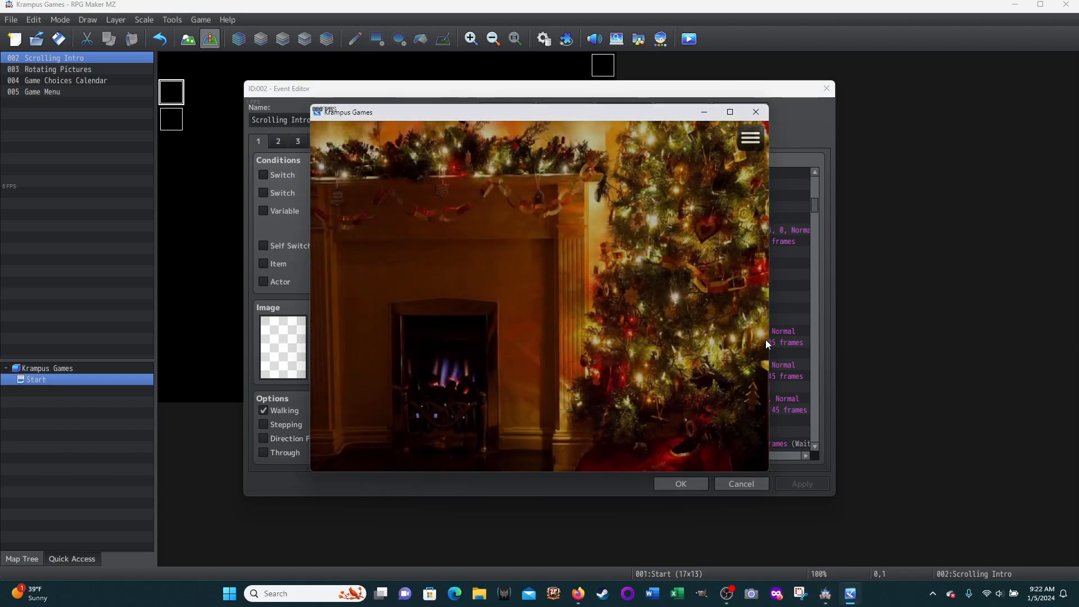
left_click(755, 112)
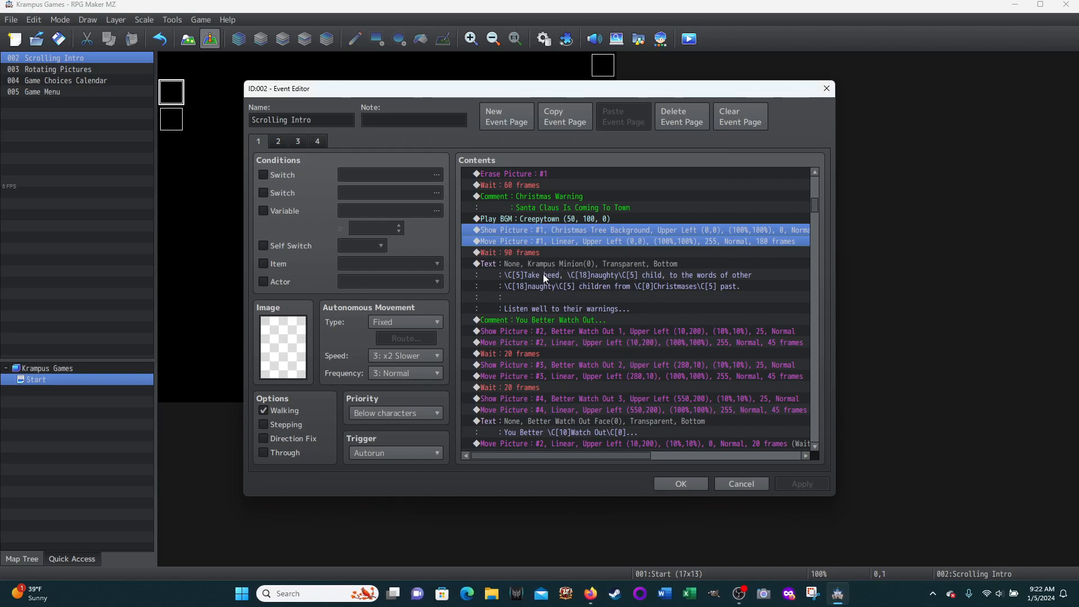
- Test the Show Picture, Move Picture and Wait commands for Better Watch Out 1 through 3, and close the test window
scroll(572, 288, "down", 1)
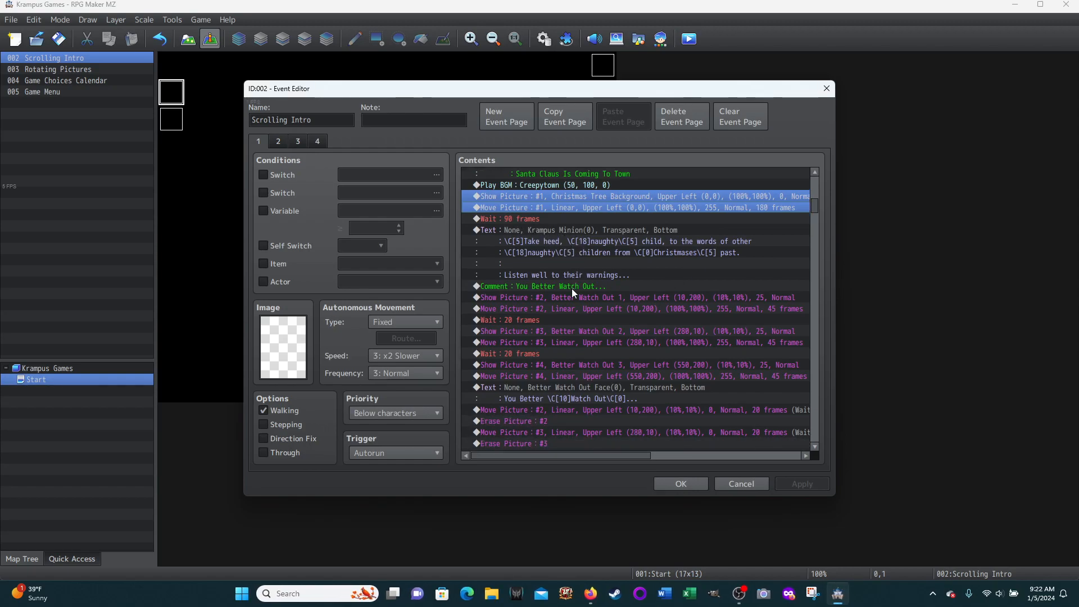
scroll(582, 339, "down", 1)
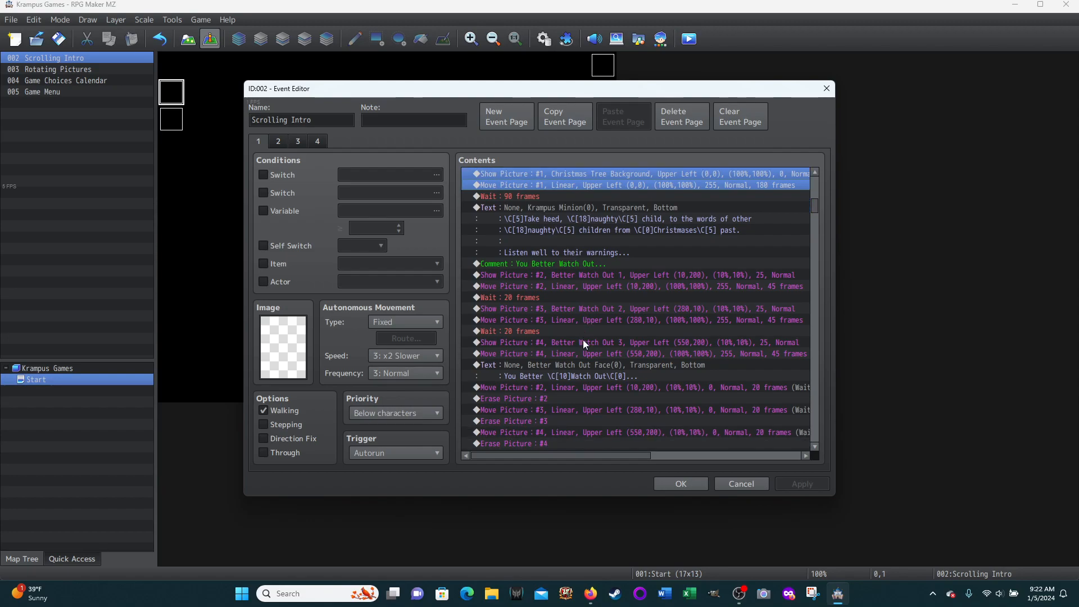
left_click(563, 274)
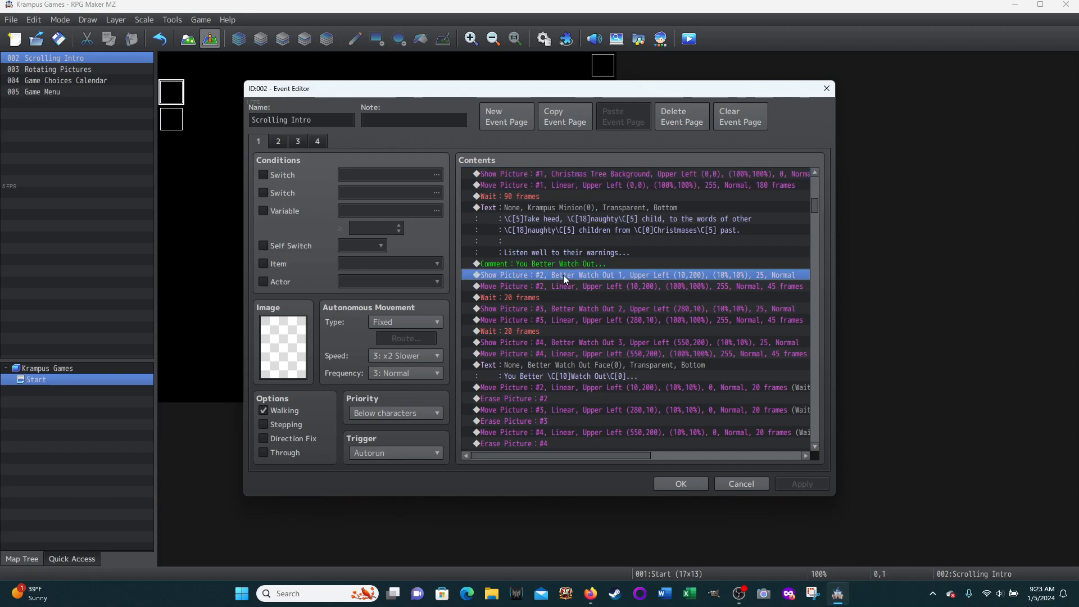
left_click(557, 351, "shift")
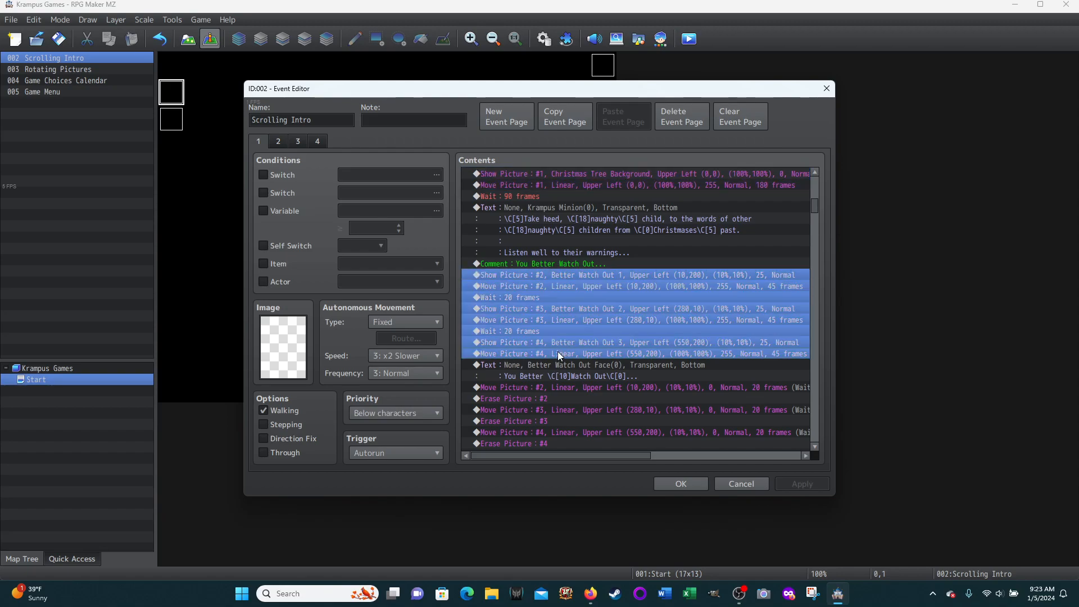
right_click(615, 297)
left_click(642, 457)
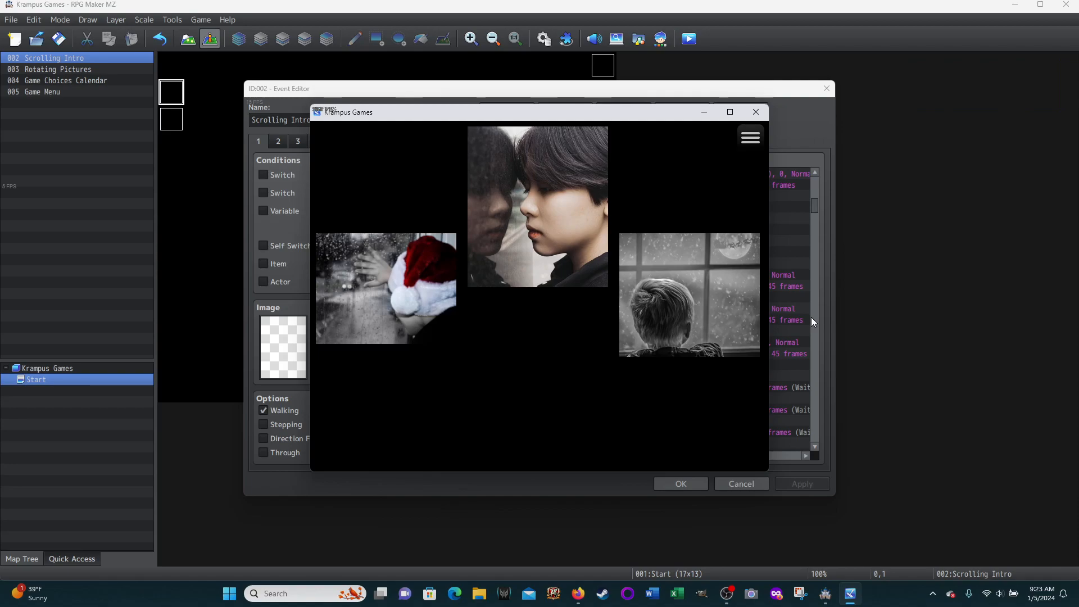
left_click(755, 111)
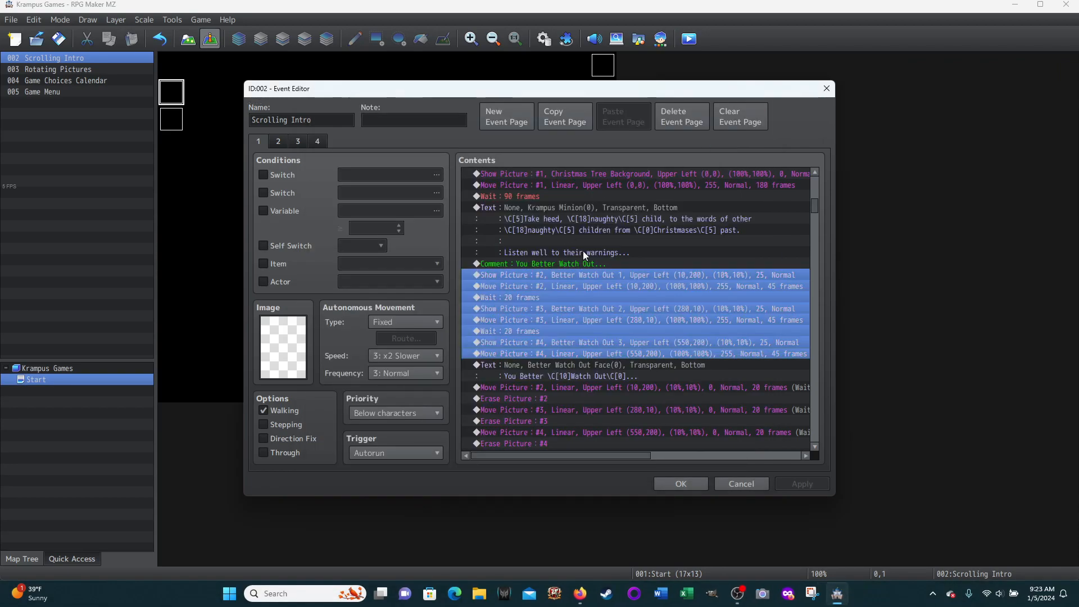
- Replay the test of the three Better Watch Out pictures and close the test window again
right_click(545, 289)
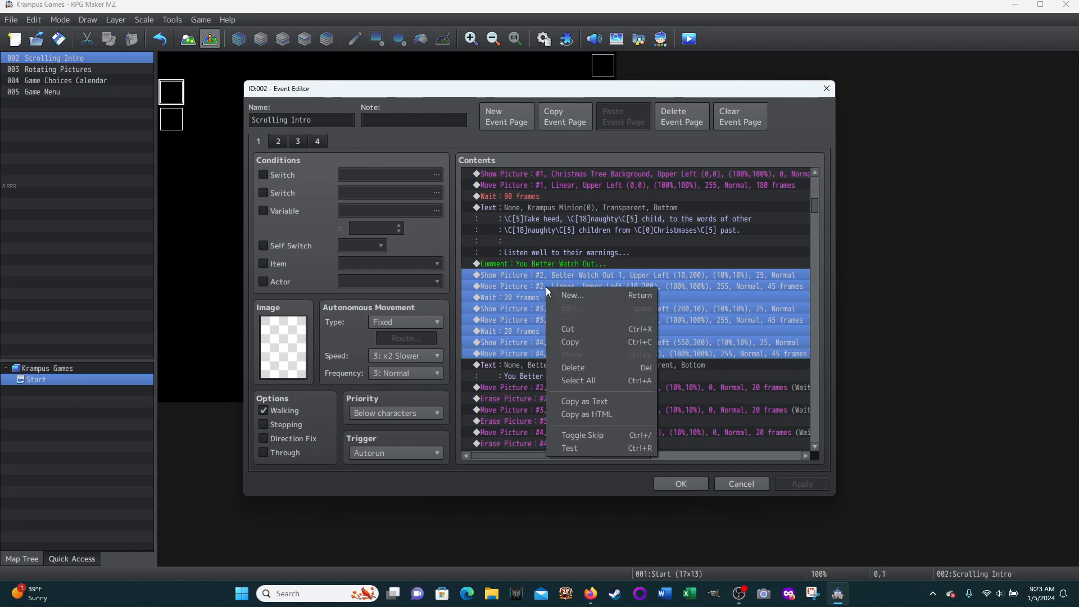
left_click(574, 448)
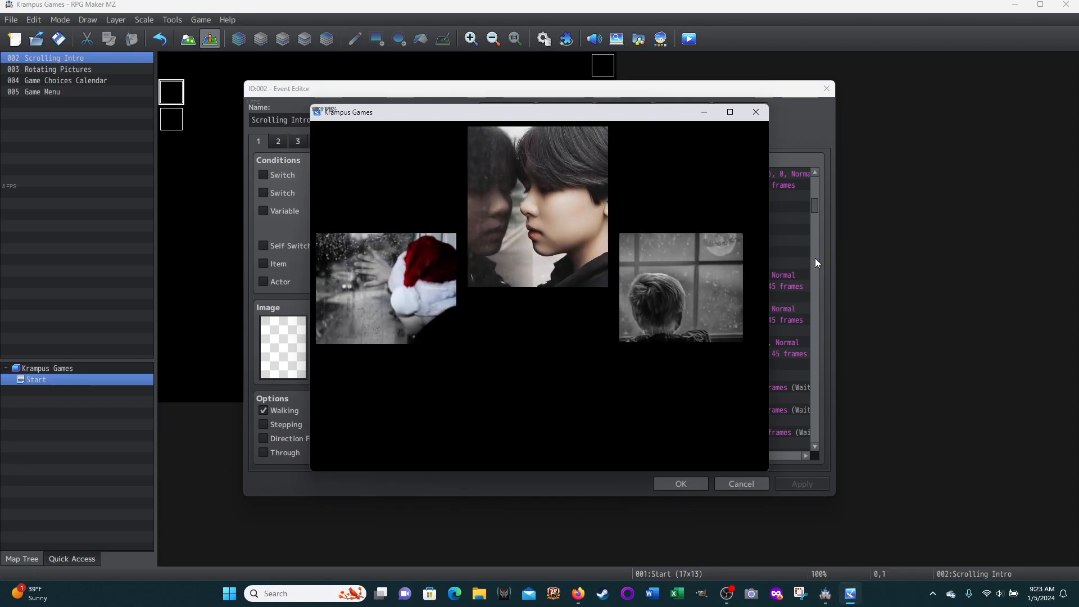
left_click(756, 112)
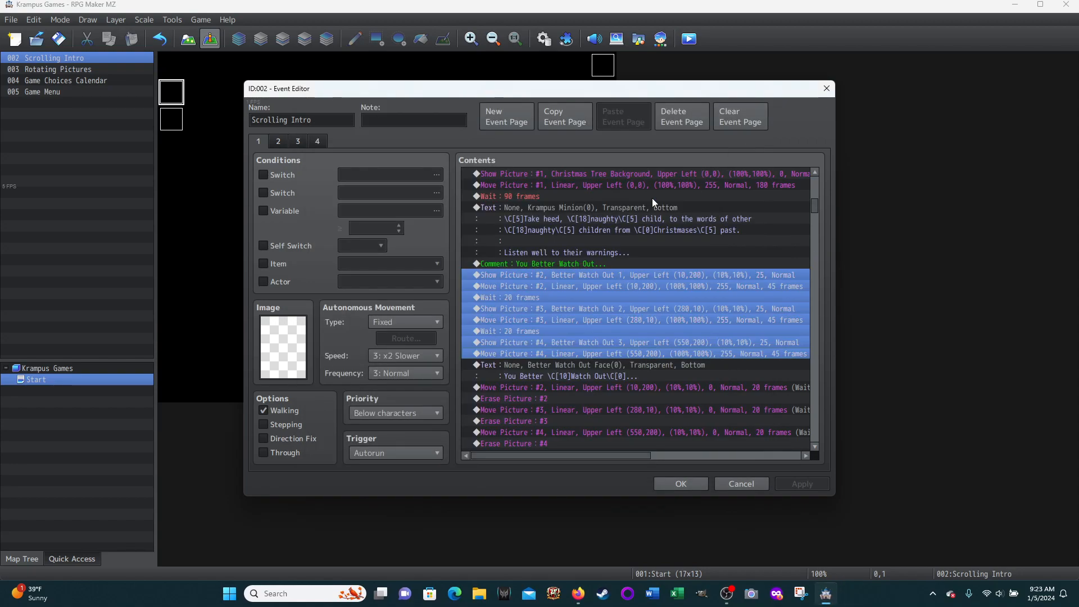
- Check the Show Picture command's settings for Better Watch Out 1 and close them without changes
left_click(556, 275)
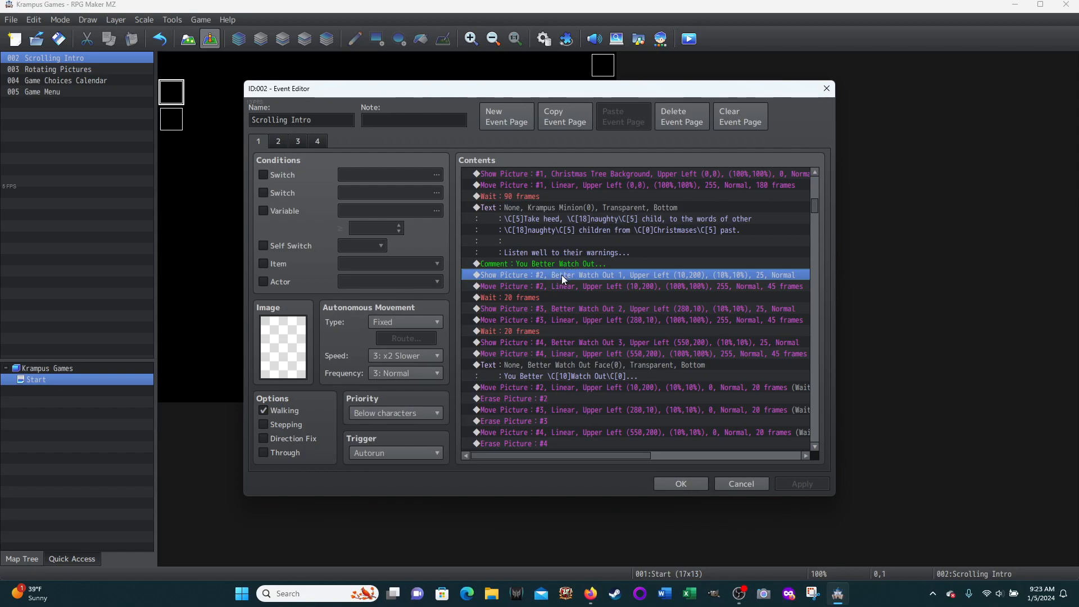
right_click(563, 277)
left_click(581, 295)
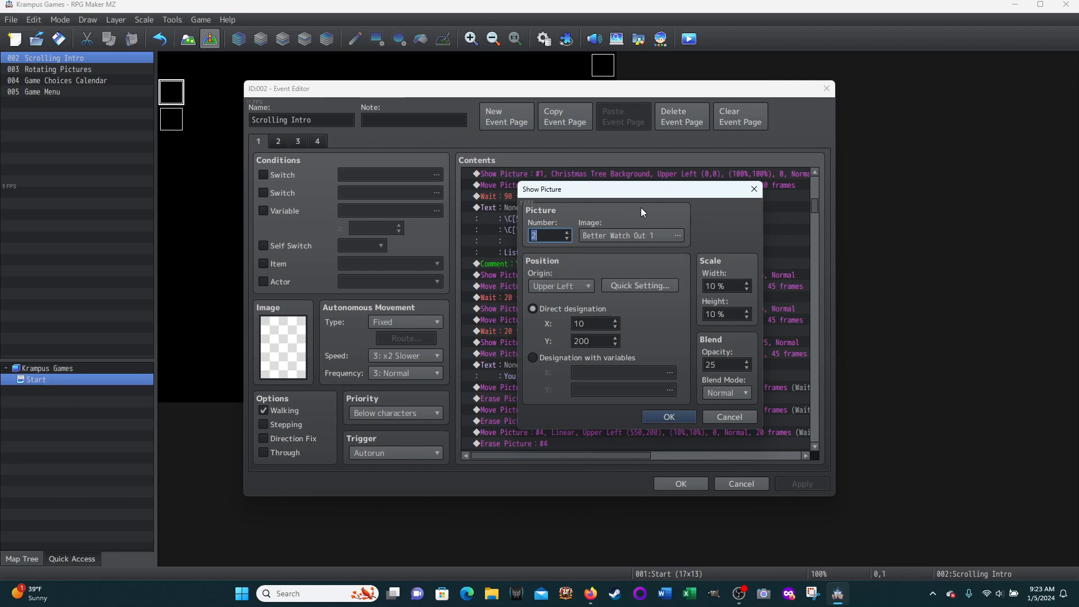
left_click(726, 418)
- Test the commands from the Christmas Tree Background's Show Picture through Better Watch Out 3's Move Picture, advance the message, and close the test window
scroll(607, 253, "up", 1)
scroll(607, 253, "up", 1)
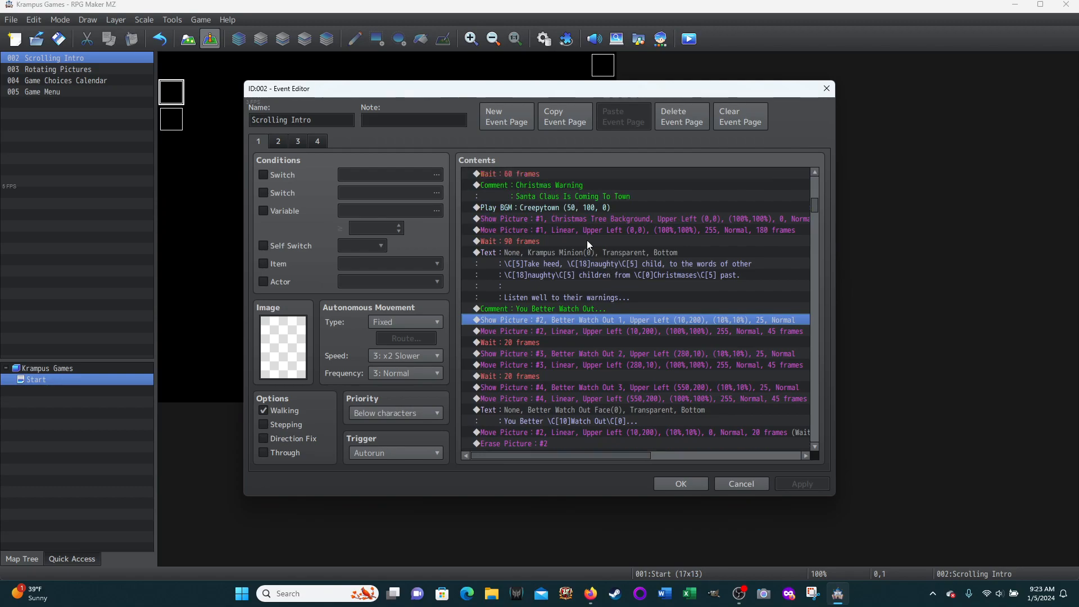
left_click(562, 220)
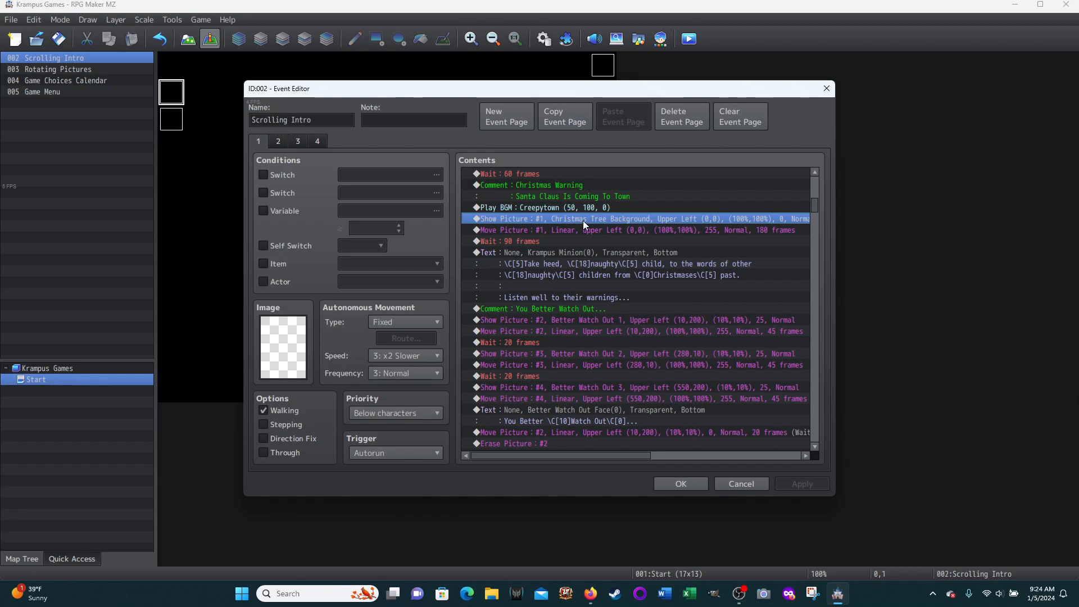
left_click(541, 397, "shift")
right_click(588, 267)
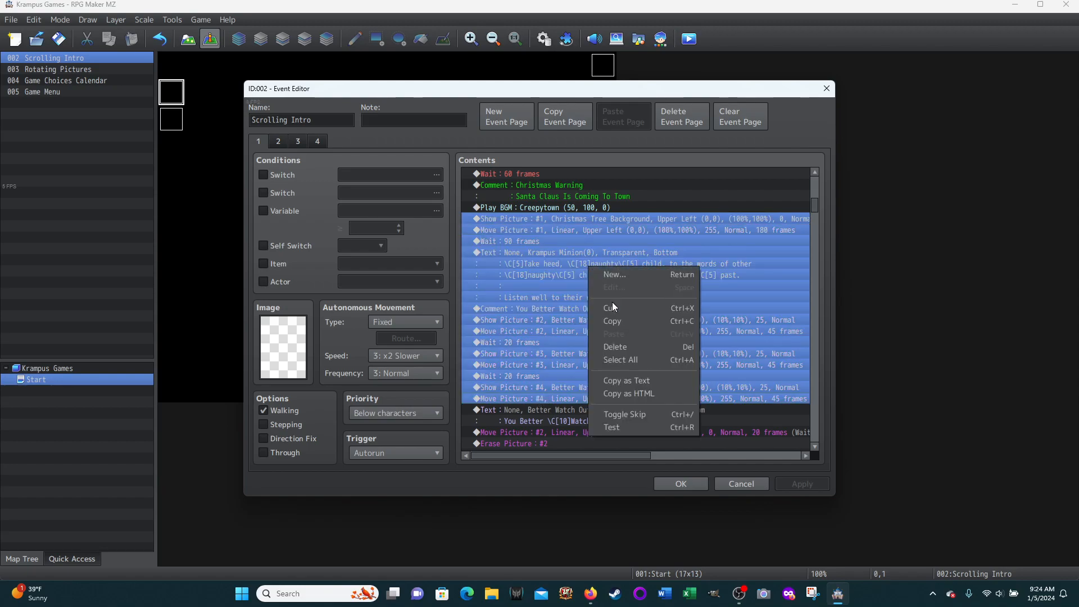
left_click(618, 427)
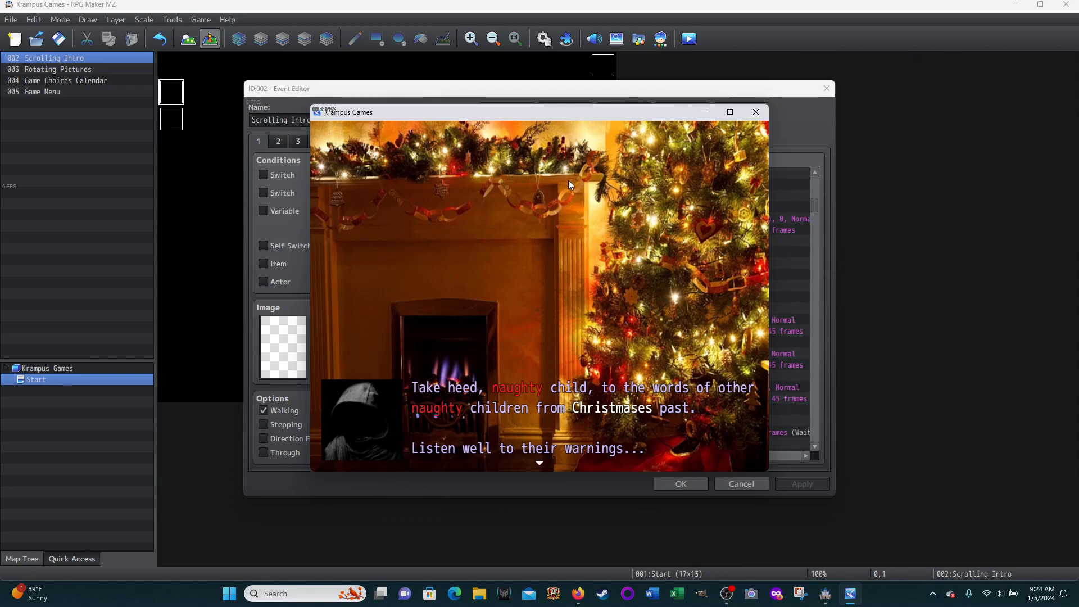
left_click(541, 466)
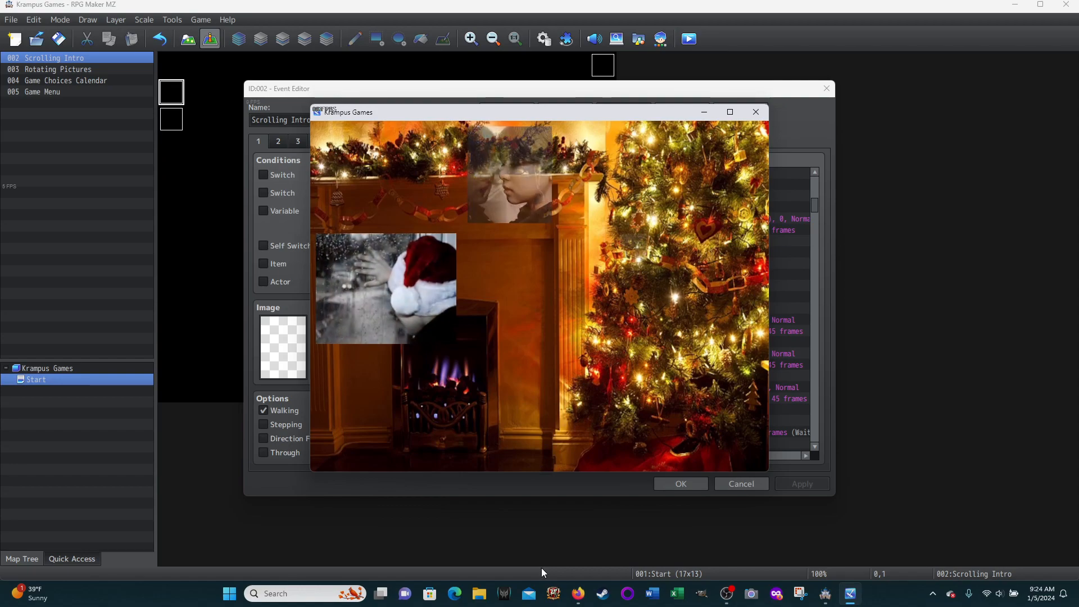
left_click(756, 112)
left_click(543, 216)
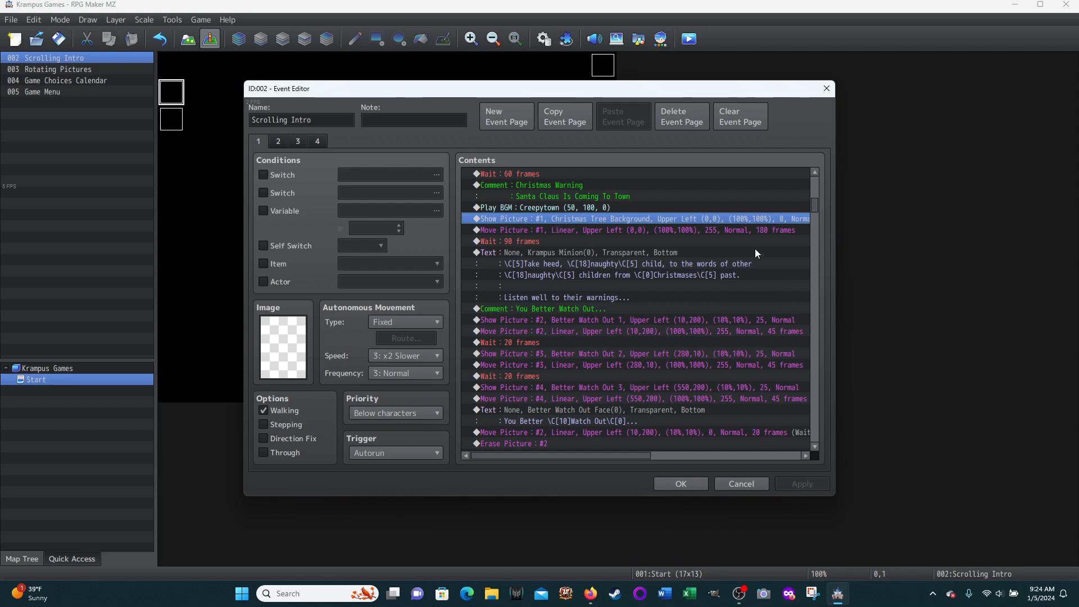
- Examine the starting position, scale and opacity in Better Watch Out 1's Show Picture command, leaving them unchanged
scroll(680, 326, "down", 1)
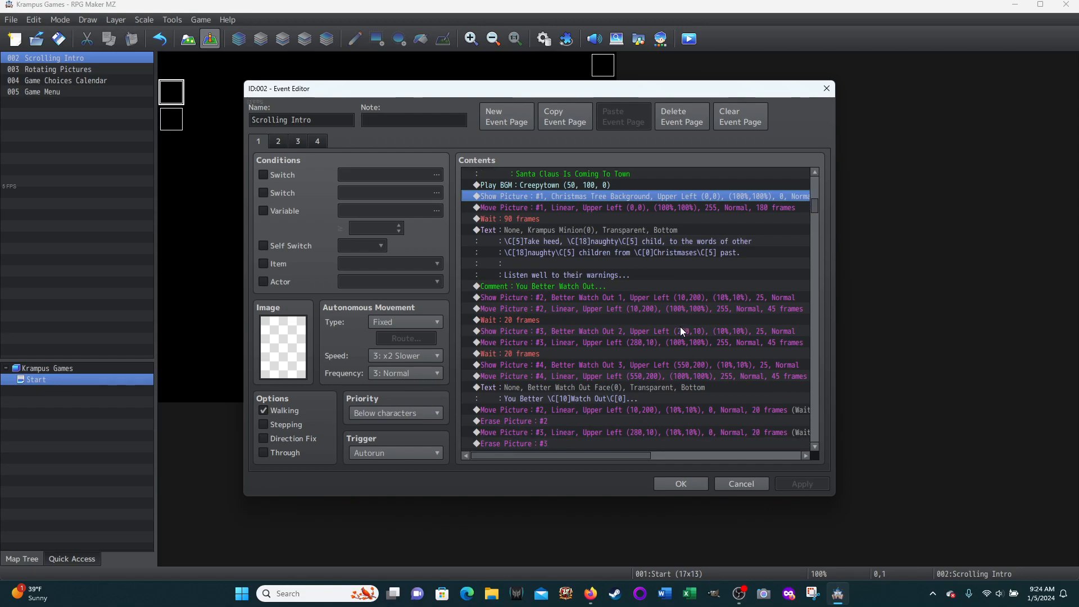
left_click(564, 299)
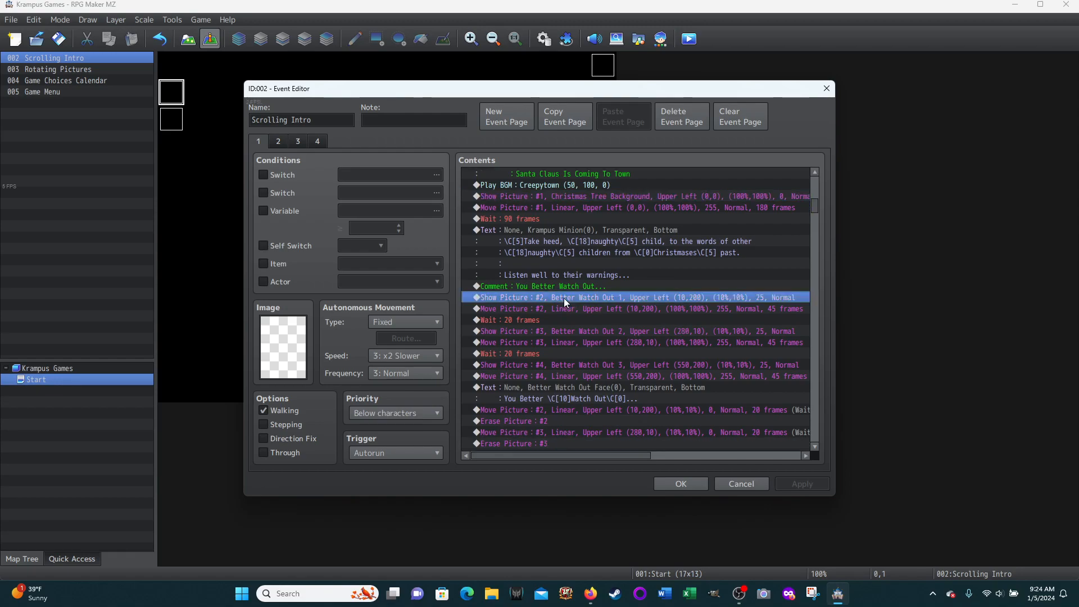
right_click(564, 298)
left_click(590, 320)
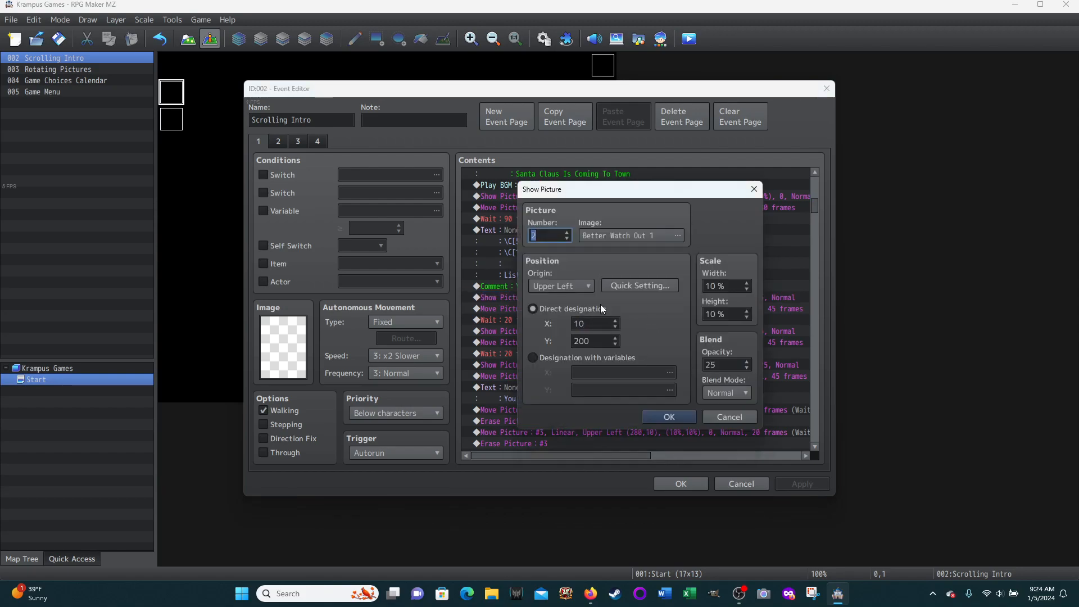
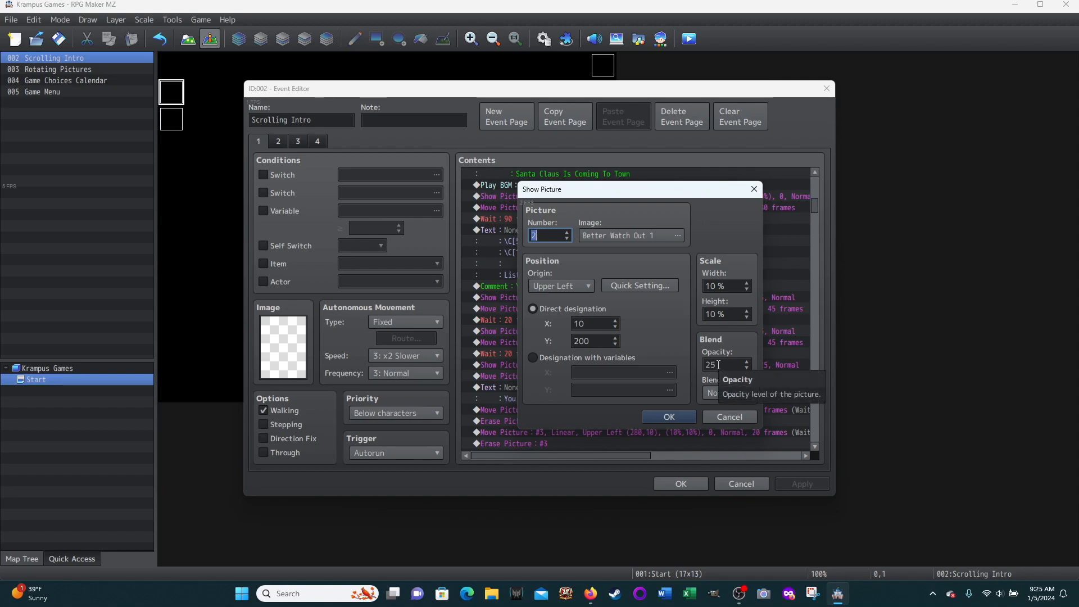
left_click(725, 419)
- Set the duration of the Move Picture command for Better Watch Out 1 to 120 frames
right_click(544, 309)
left_click(568, 332)
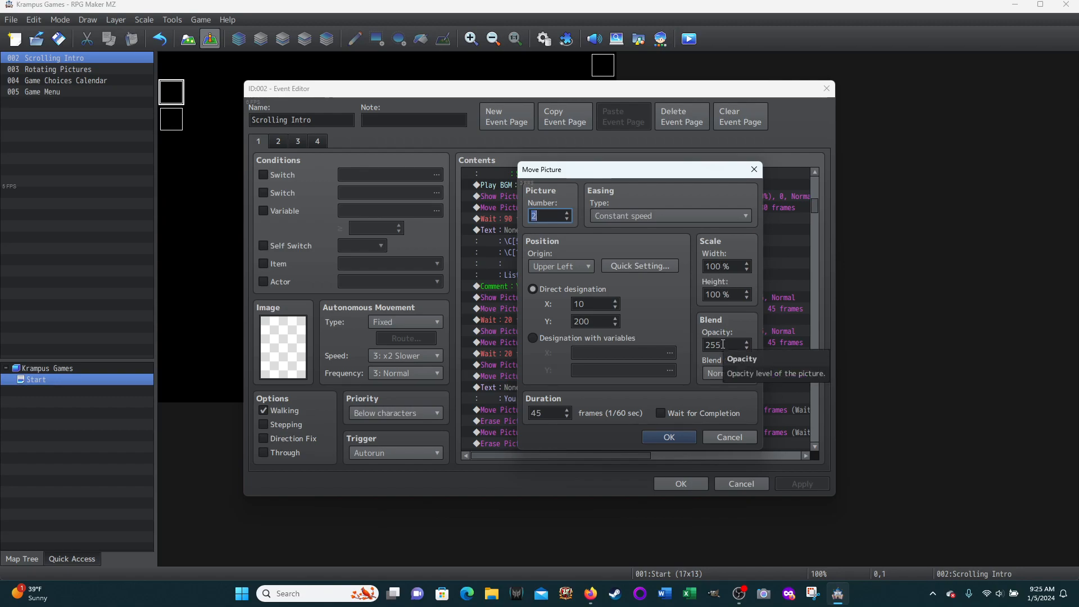
double_click(552, 412)
type("120")
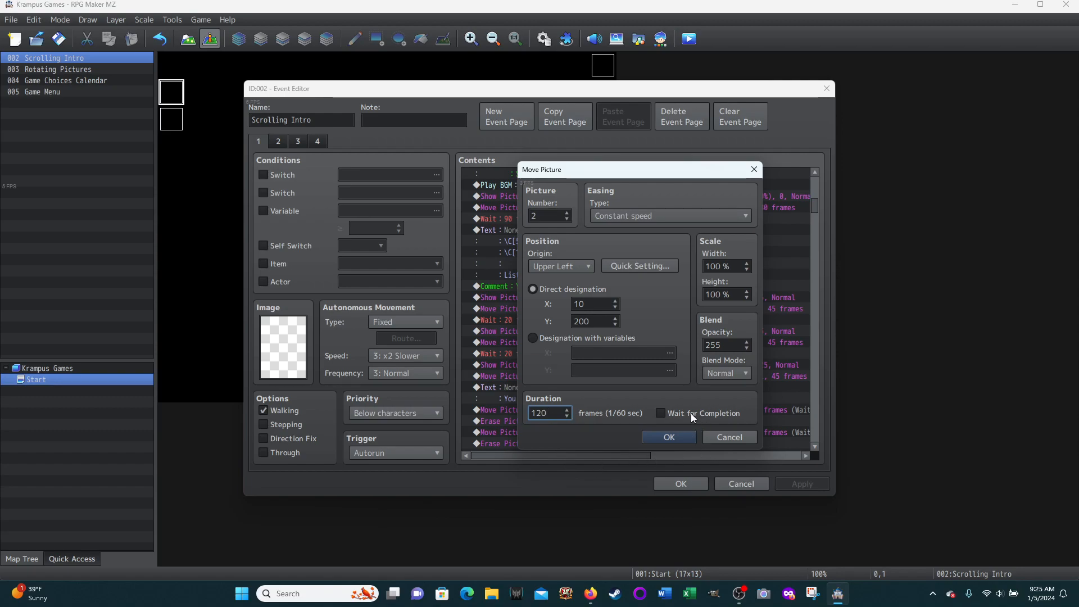
left_click(659, 437)
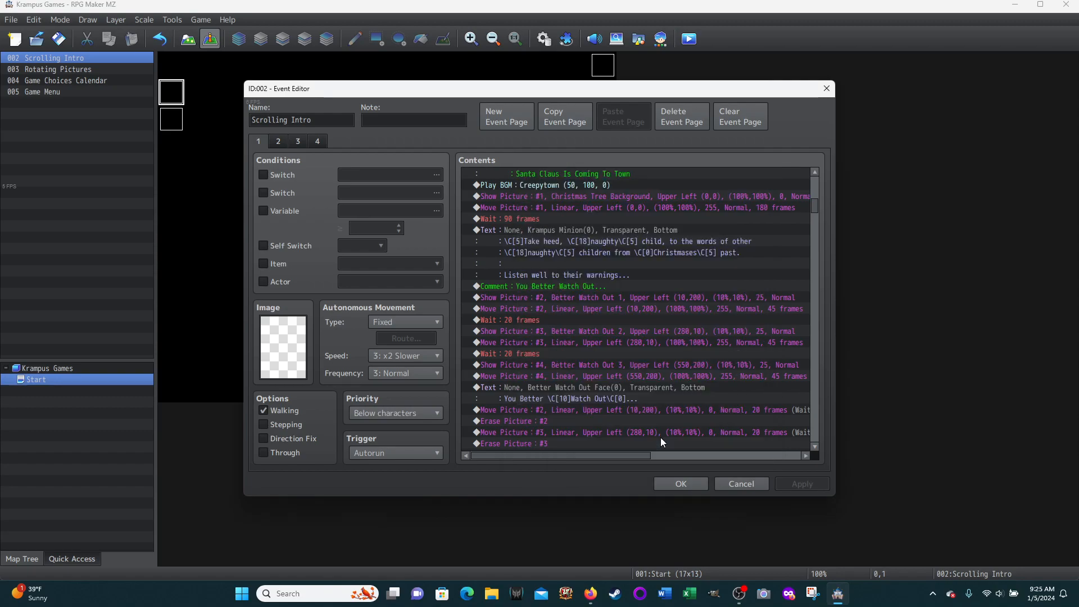
- Test the Show Picture, Move Picture and Wait commands for the three Better Watch Out pictures with the slower first move, and close the test window
left_click(573, 299)
left_click(565, 376, "shift")
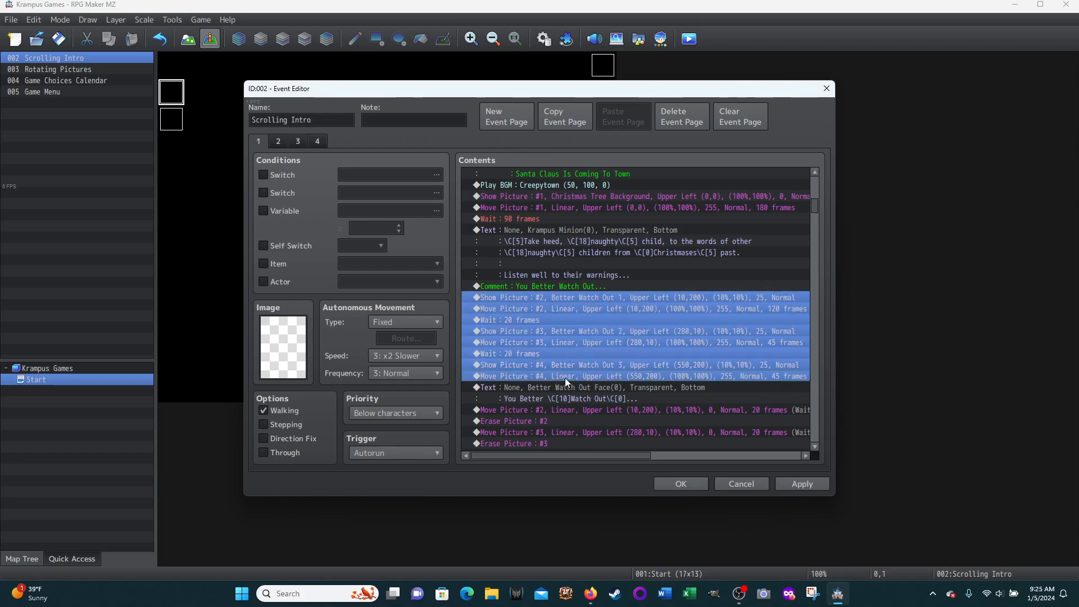
right_click(611, 317)
left_click(634, 475)
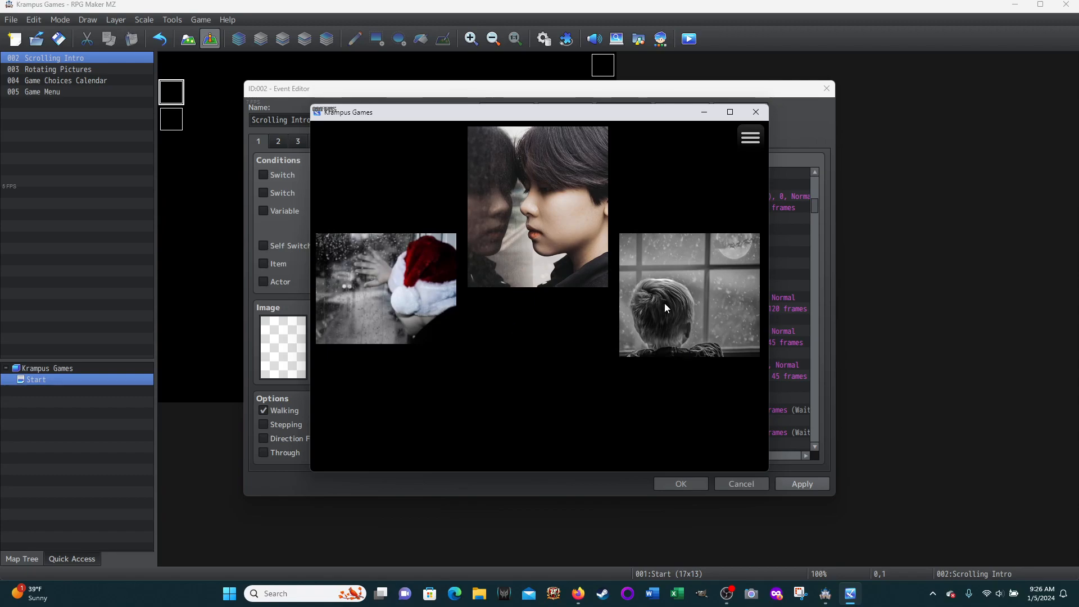
left_click(756, 111)
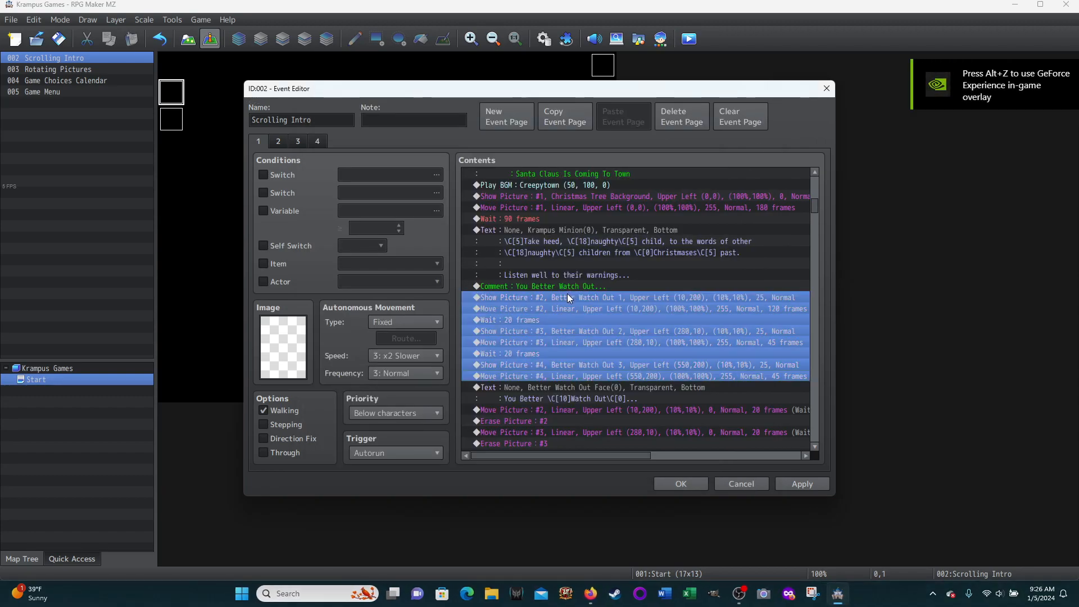
- Test only the Show Picture command for Better Watch Out 1 and close the test window
right_click(567, 296)
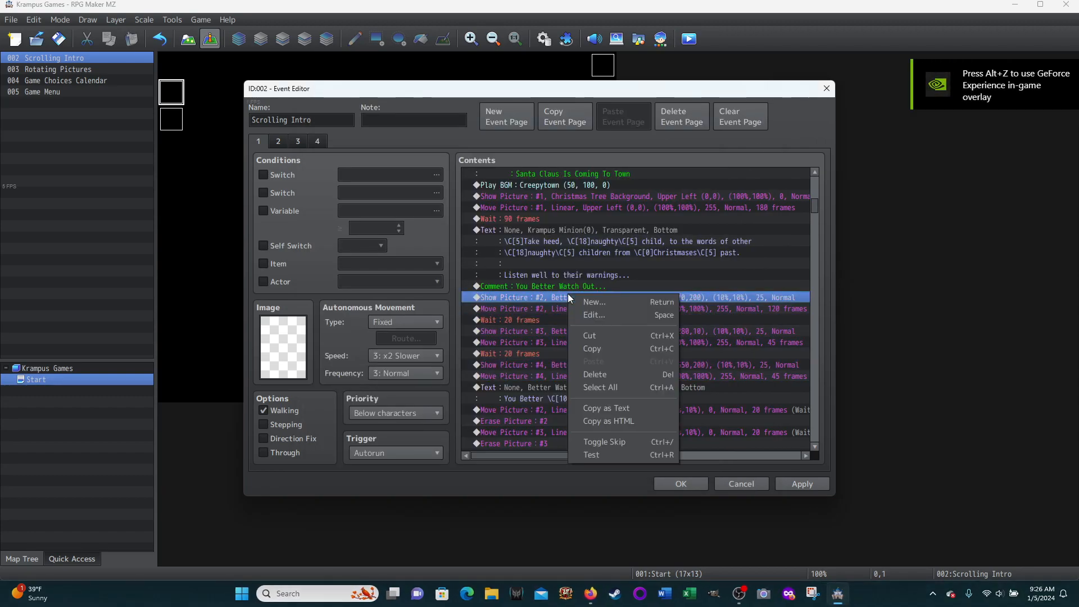
left_click(590, 454)
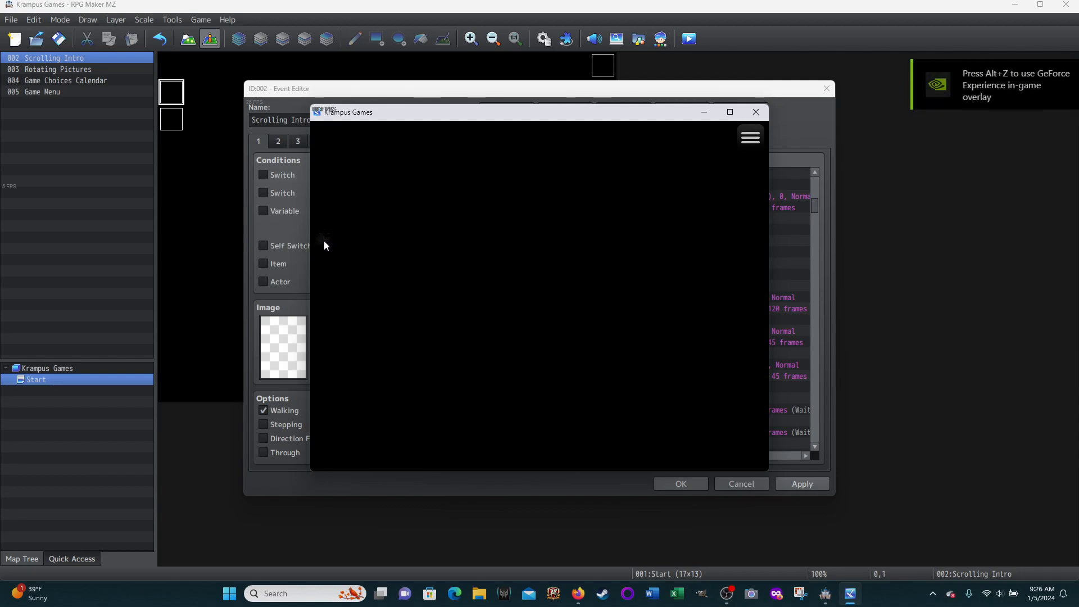
left_click(755, 112)
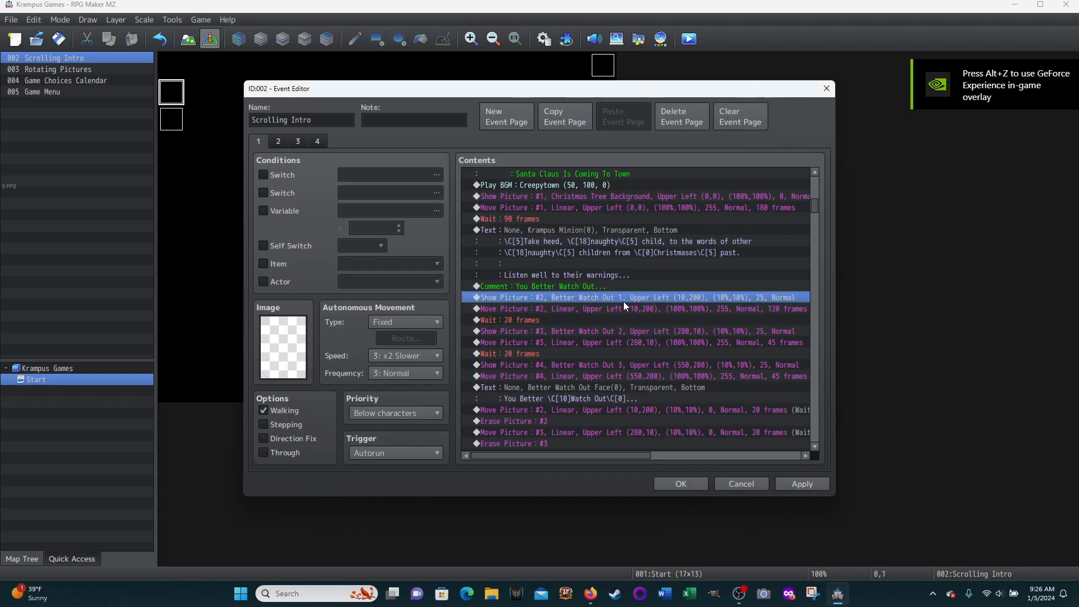
- Set the duration of Better Watch Out 1's Move Picture command back to 45 frames
right_click(600, 311)
left_click(615, 334)
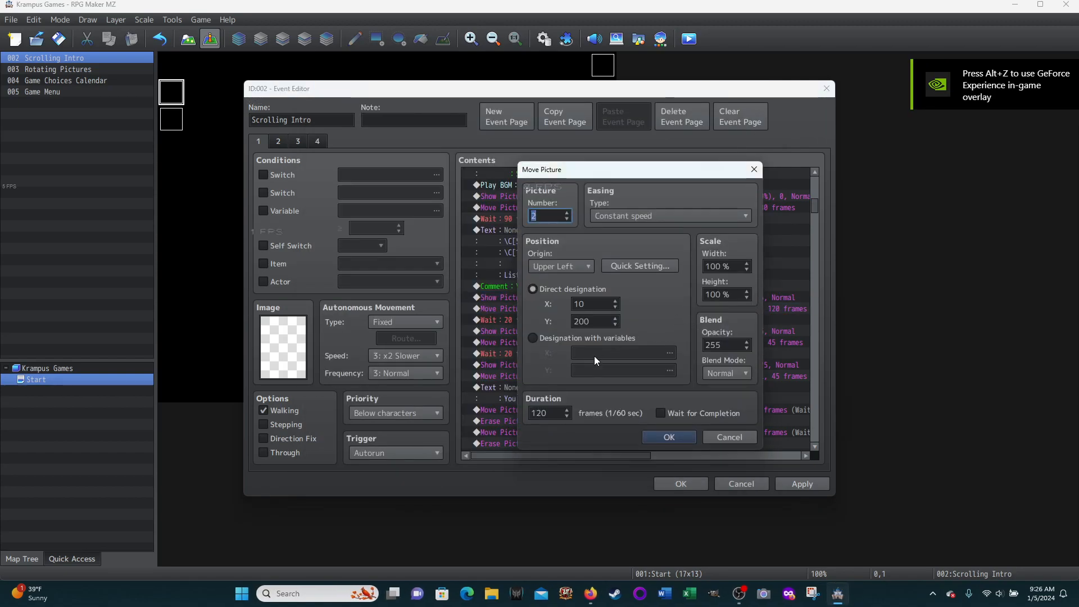
double_click(550, 414)
type("45")
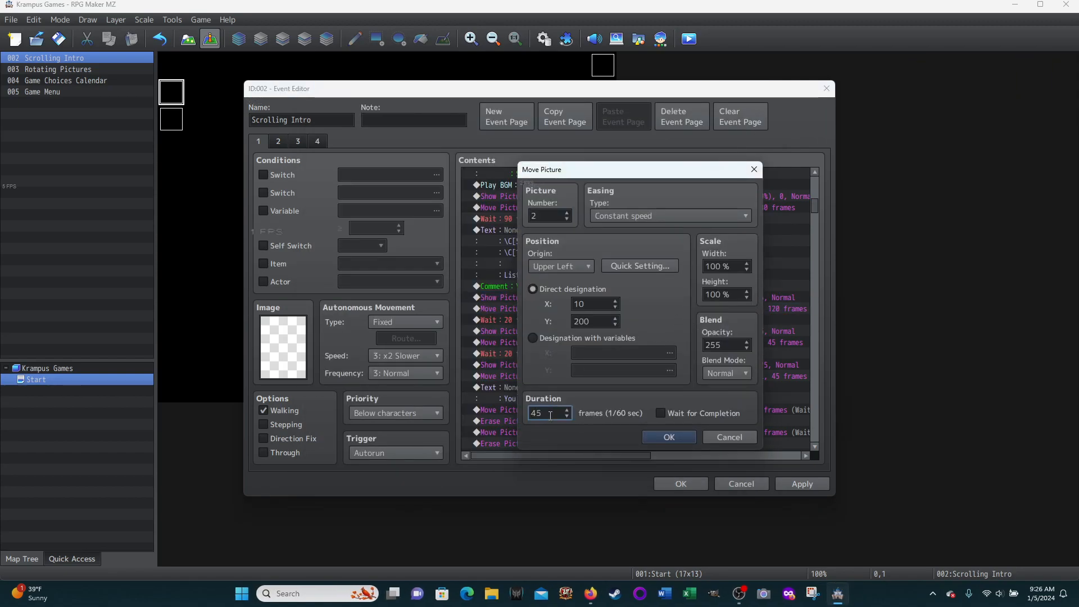
left_click(658, 439)
- Set the opacity in Better Watch Out 1's Show Picture command to 255
scroll(569, 373, "down", 1)
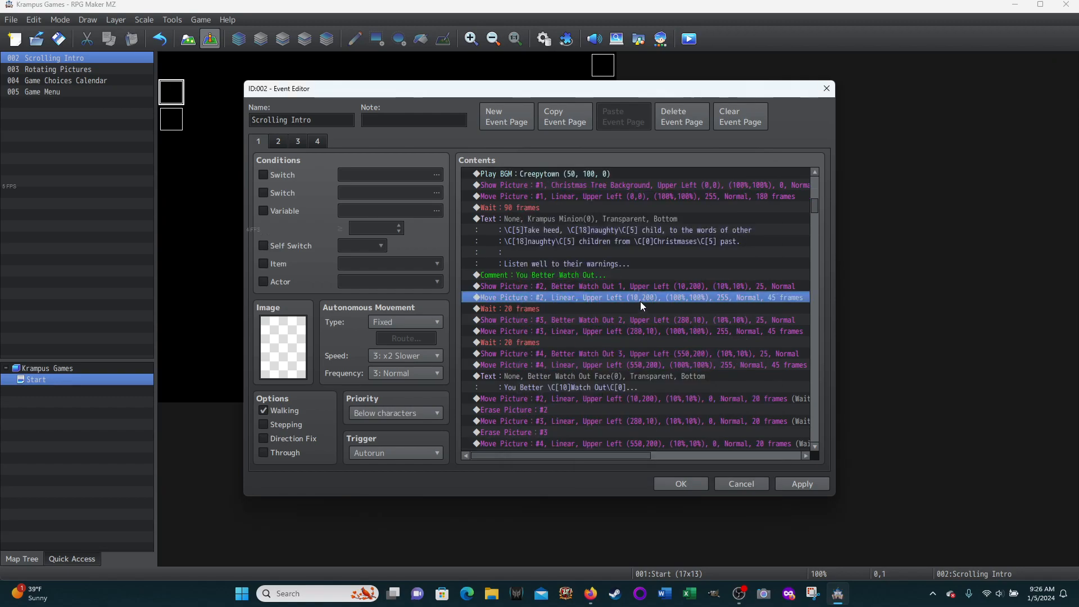
left_click(571, 283)
right_click(571, 281)
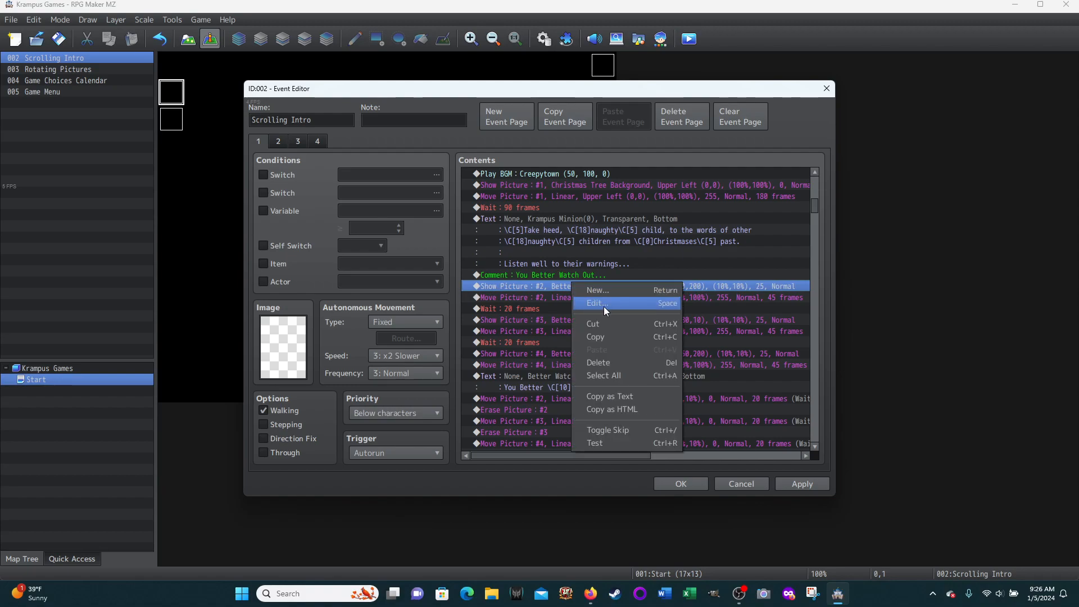
left_click(603, 306)
double_click(723, 366)
type("255")
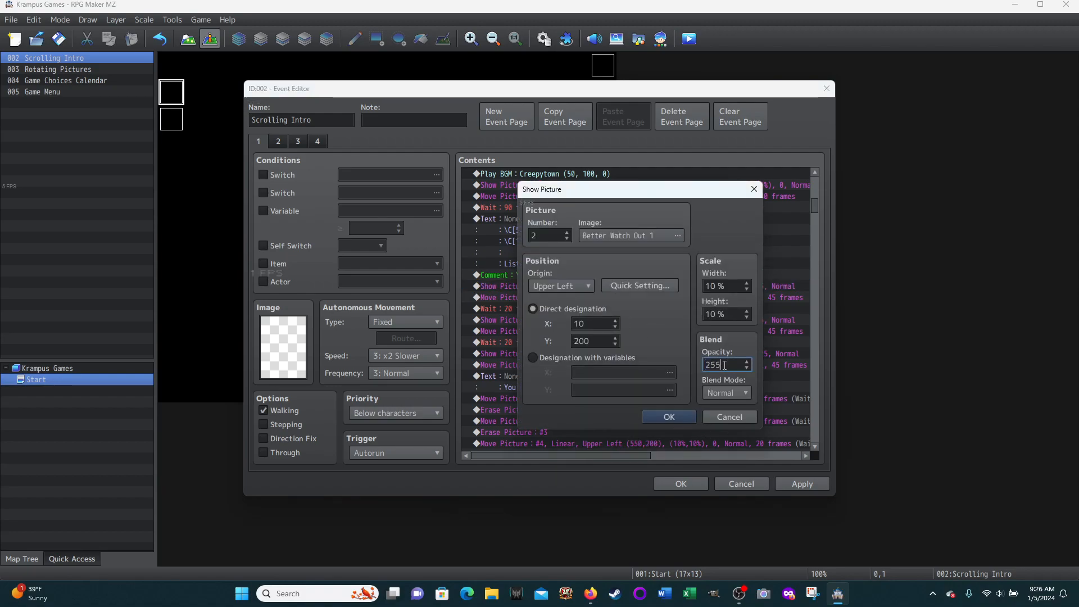
left_click(666, 415)
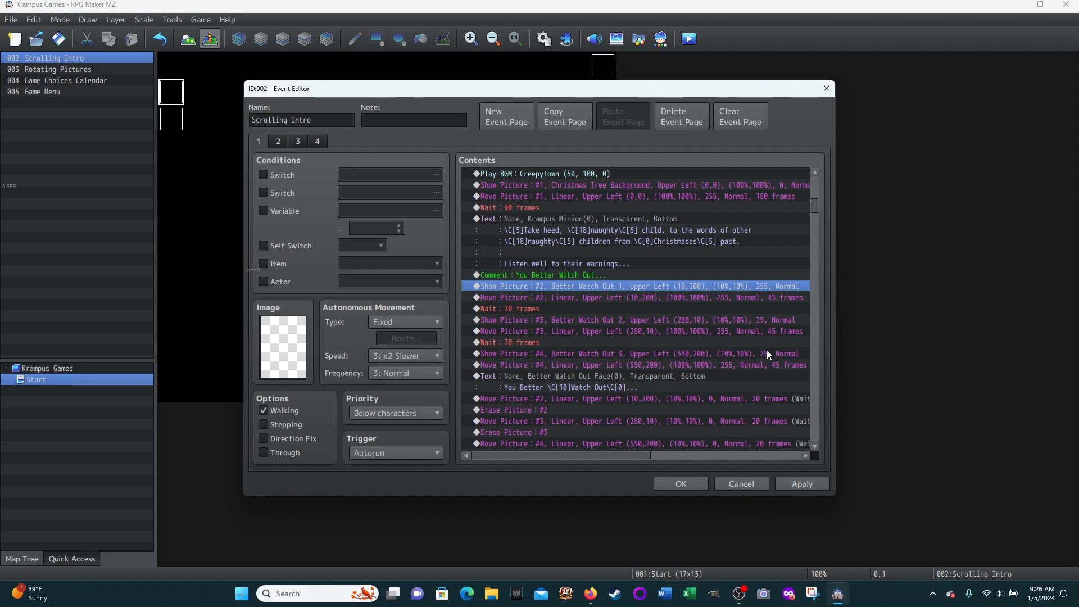
- Test Better Watch Out 1's Show Picture command alone at full opacity and close the test window
right_click(576, 282)
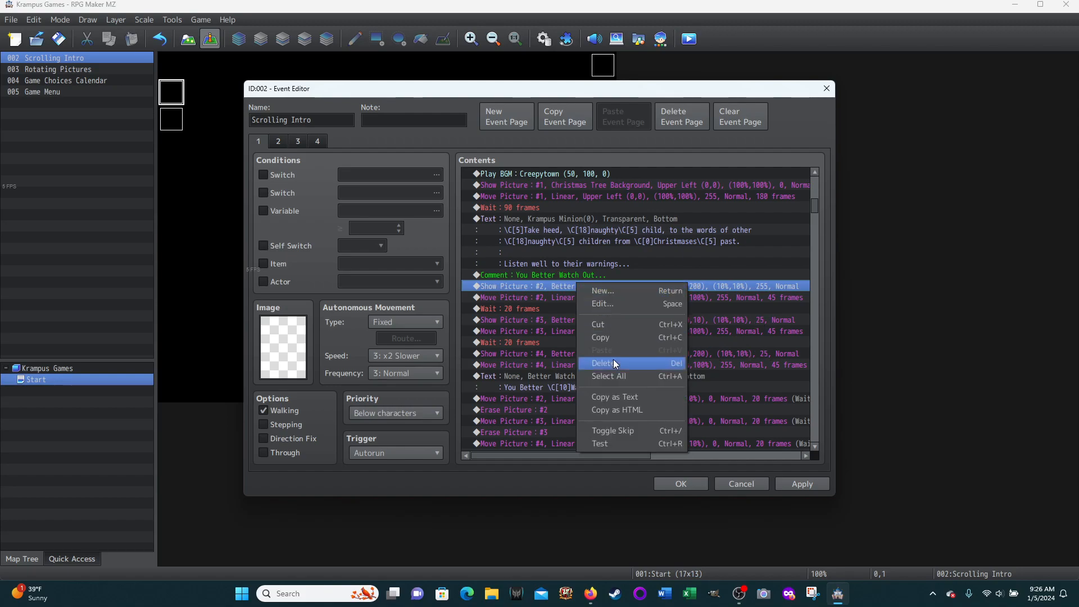
left_click(595, 445)
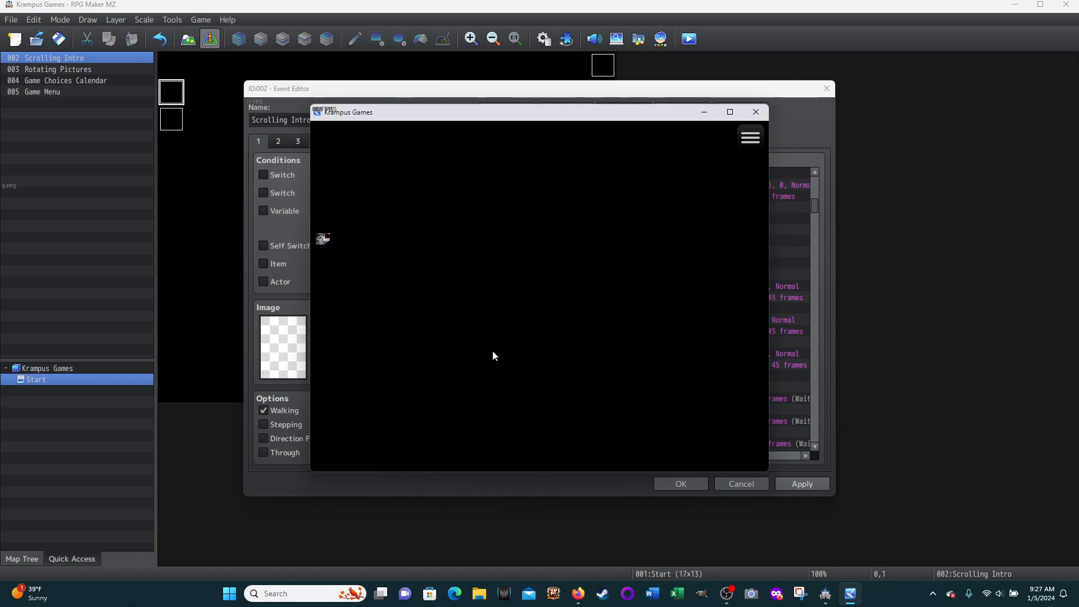
left_click(757, 112)
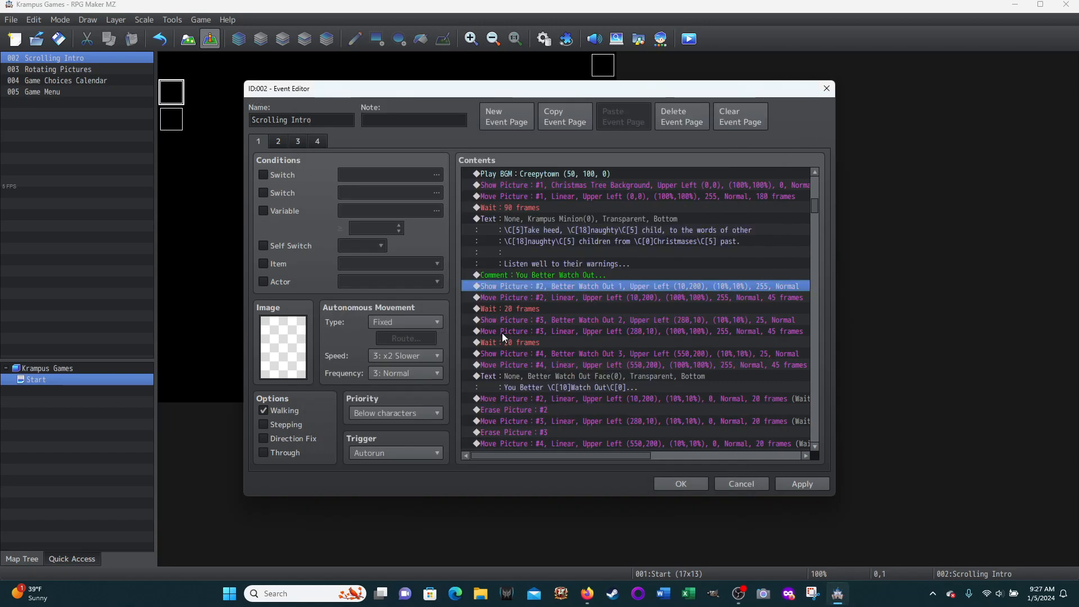
- Set the opacity in Better Watch Out 1's Show Picture command back to 25
right_click(576, 293)
left_click(605, 308)
left_click(726, 366)
left_click(668, 416)
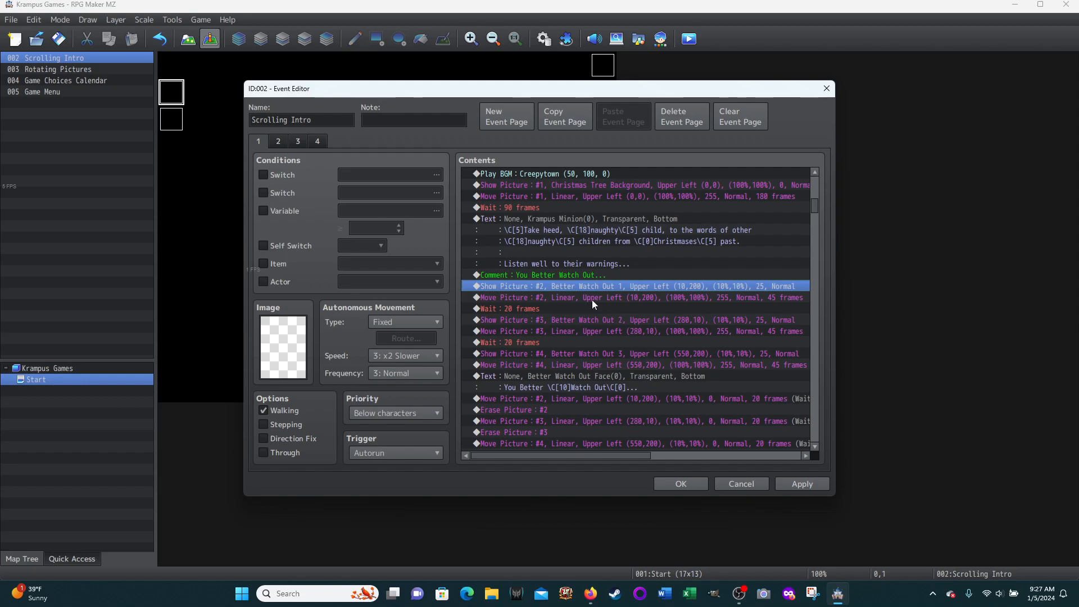
- Look through the picture, text, wait and erase commands of the Better Watch Out, Better Not Cry and Better Not Pout sections
scroll(610, 292, "down", 1)
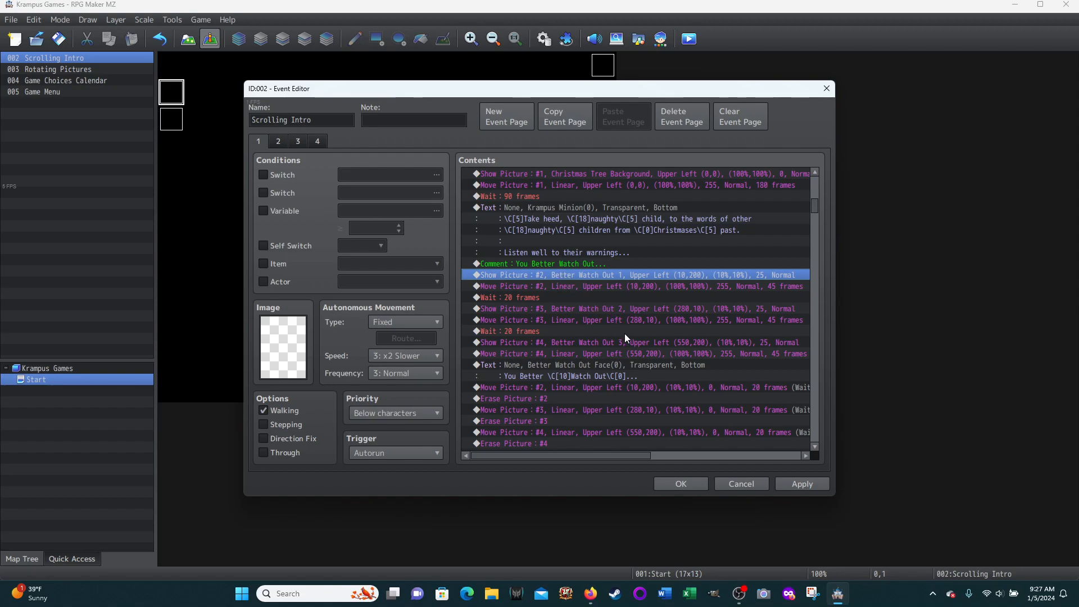
scroll(624, 333, "down", 2)
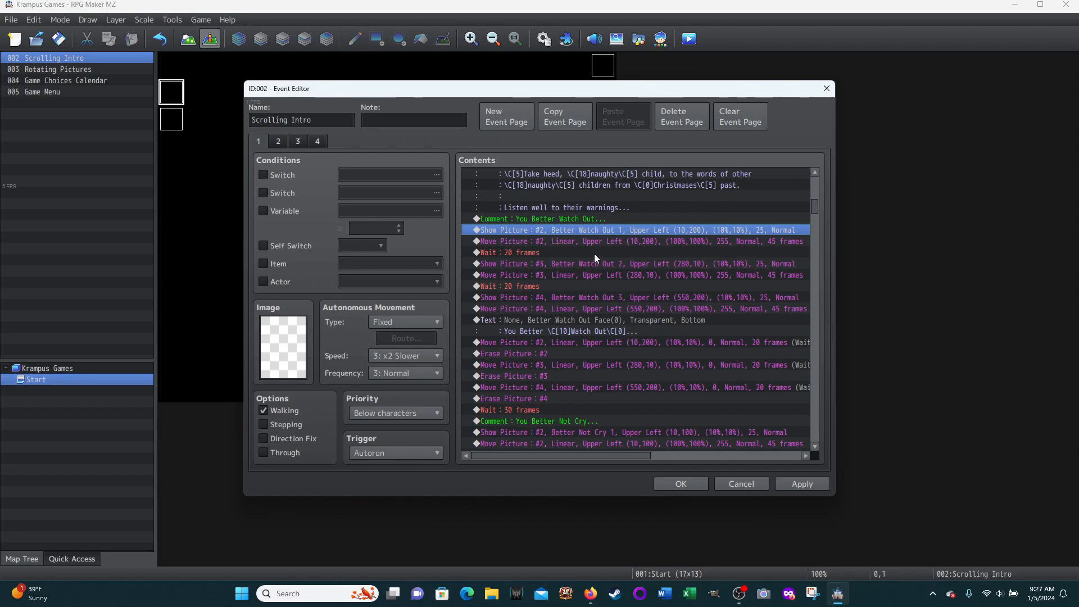
scroll(595, 253, "down", 2)
scroll(580, 287, "up", 2)
scroll(573, 405, "down", 1)
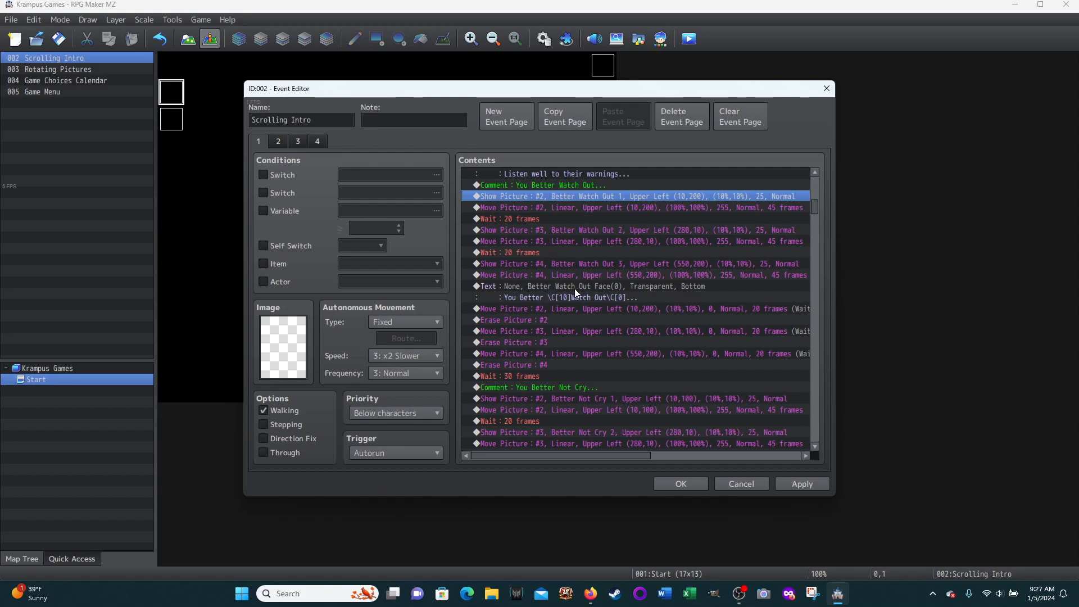
scroll(567, 287, "down", 6)
scroll(594, 297, "down", 4)
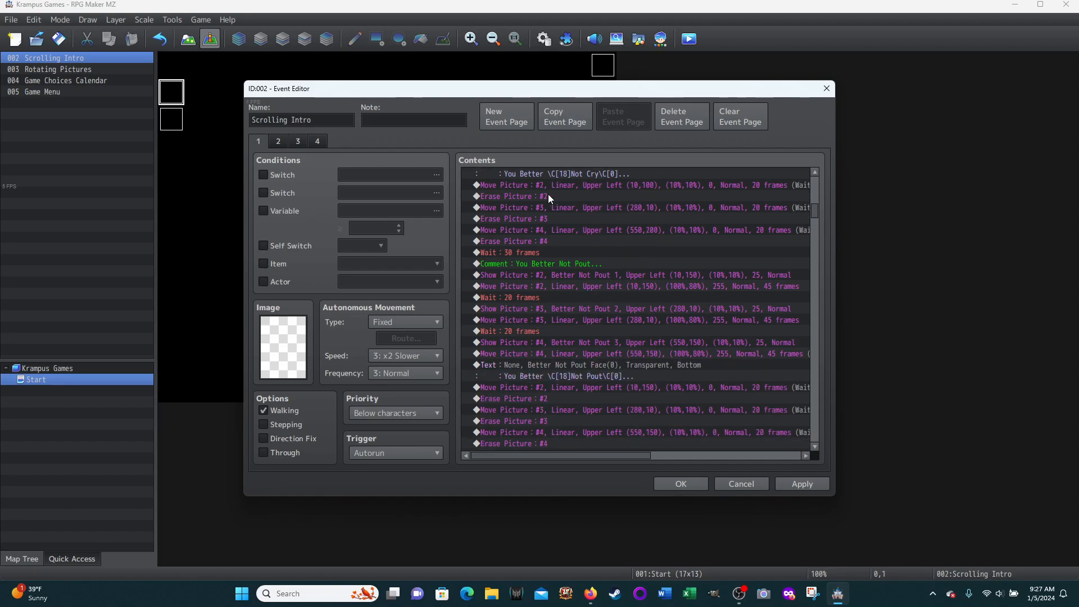
- Inspect the scale, opacity and duration of the Better Watch Out section's shrinking Move Picture #2 command, leaving its settings as they are
scroll(568, 278, "up", 2)
scroll(590, 282, "up", 7)
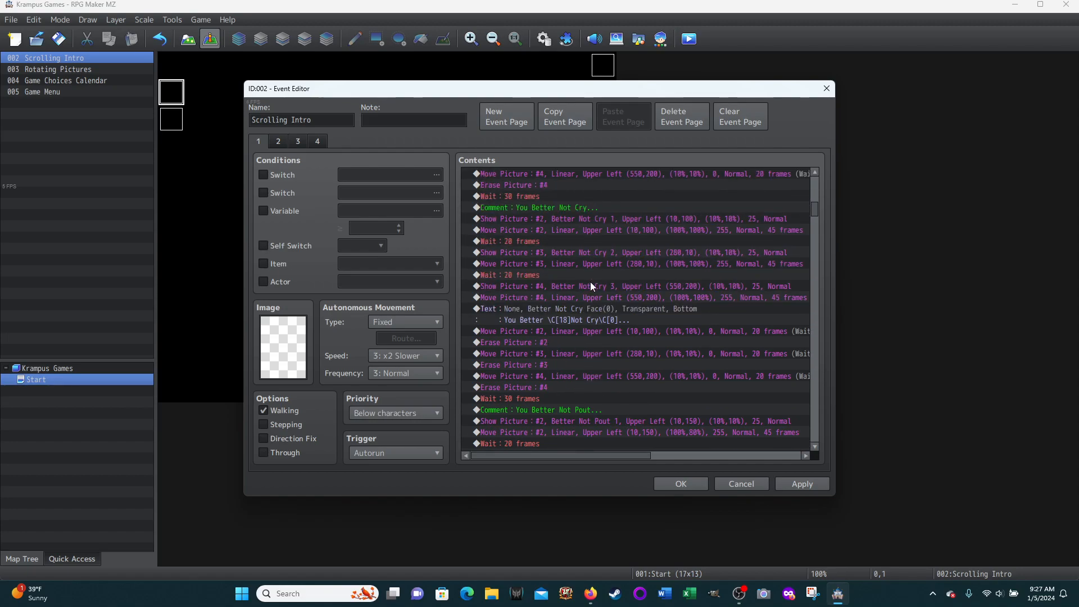
scroll(590, 283, "up", 4)
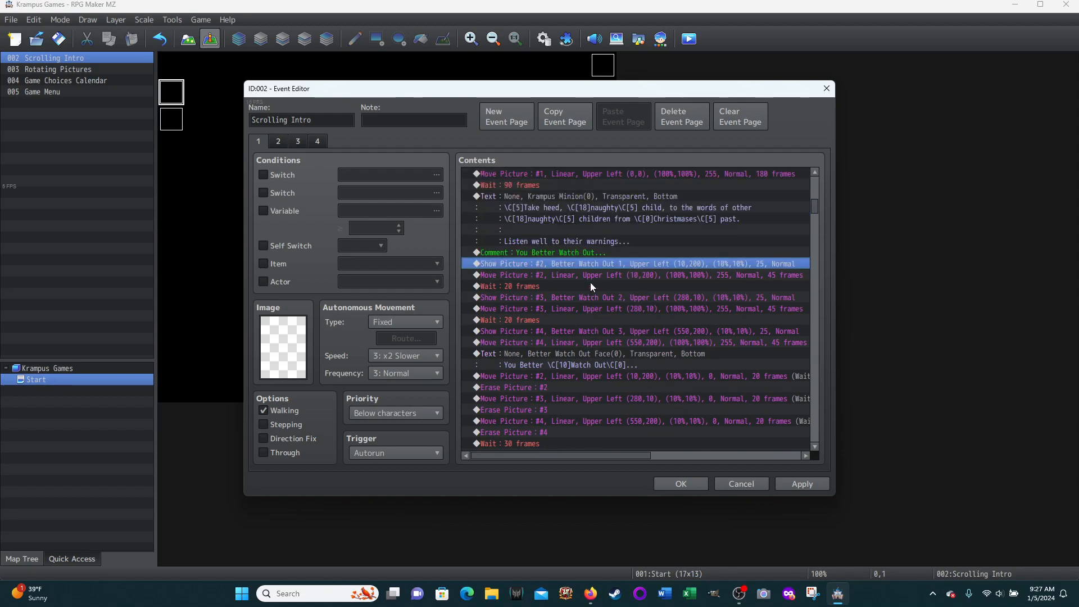
scroll(590, 283, "down", 2)
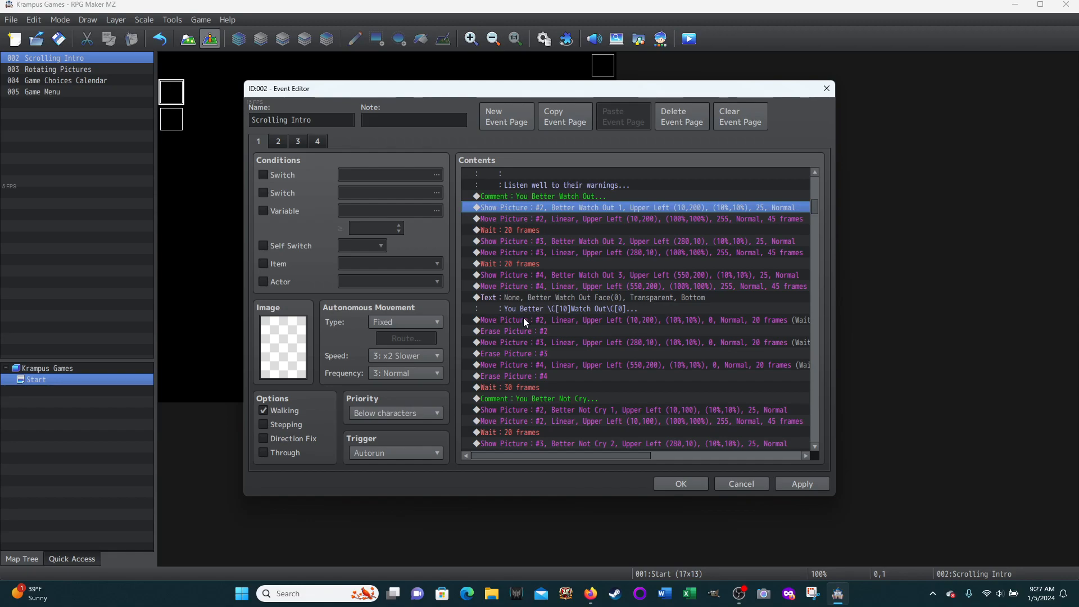
left_click(613, 318)
right_click(611, 320)
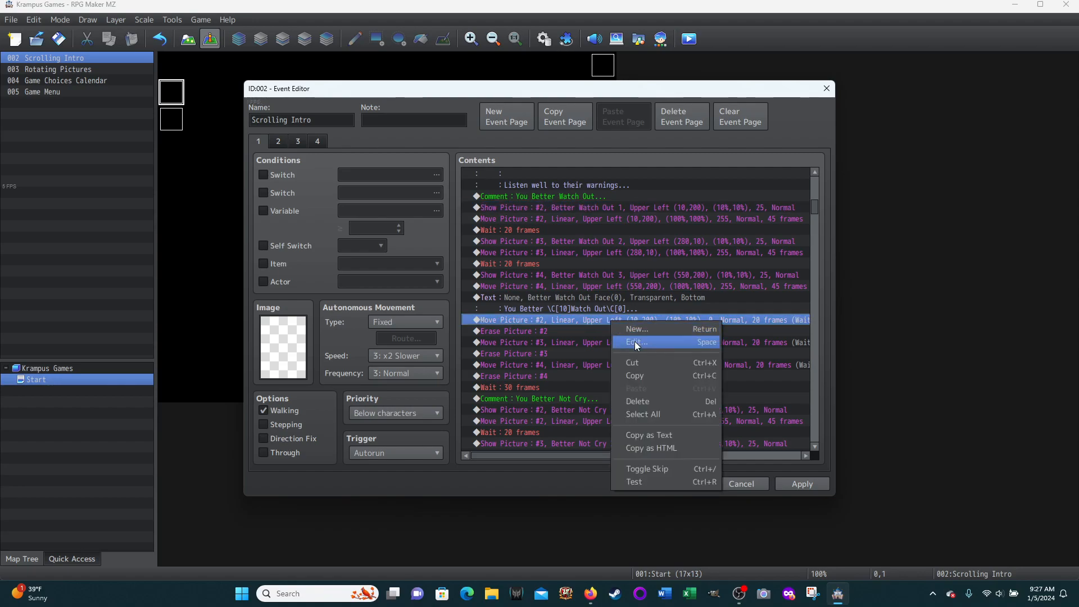
left_click(629, 328)
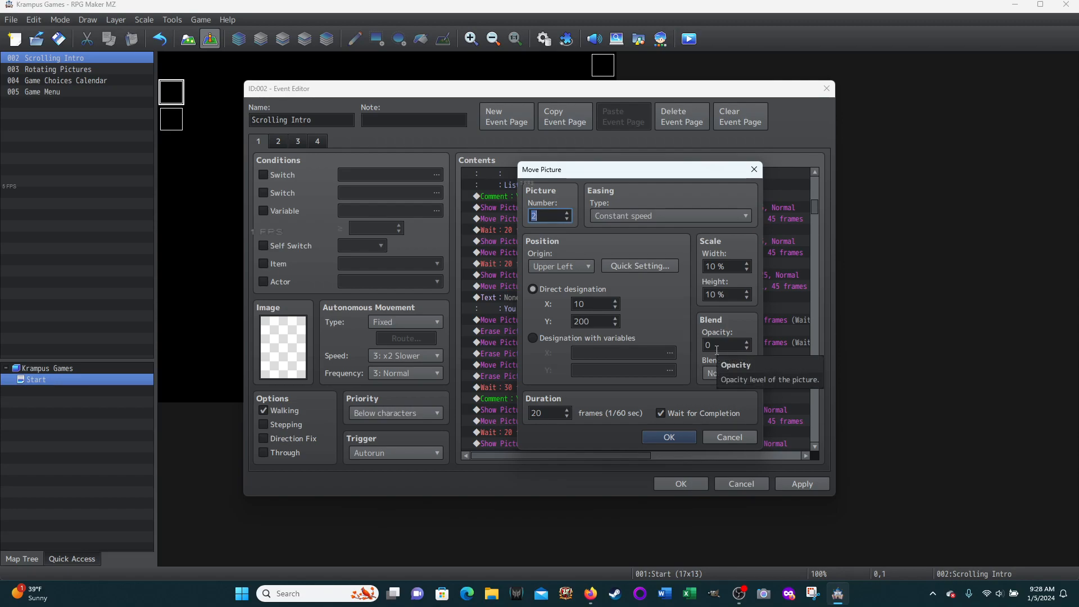
left_click(726, 436)
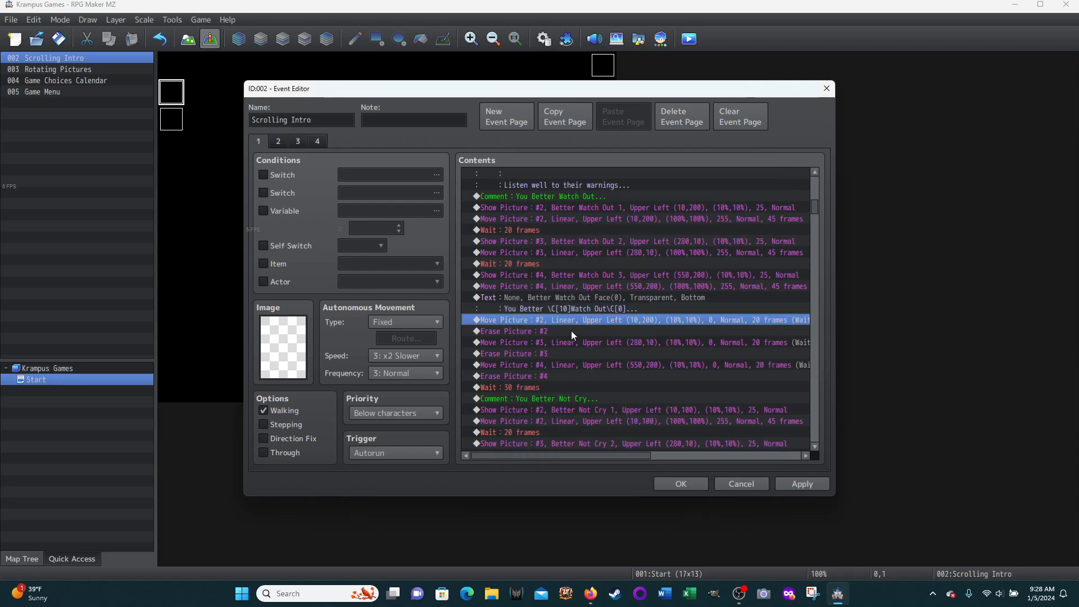
- Test the Better Watch Out picture and text commands through Erase Picture #4, advance past the message and close the test window
scroll(558, 319, "down", 2)
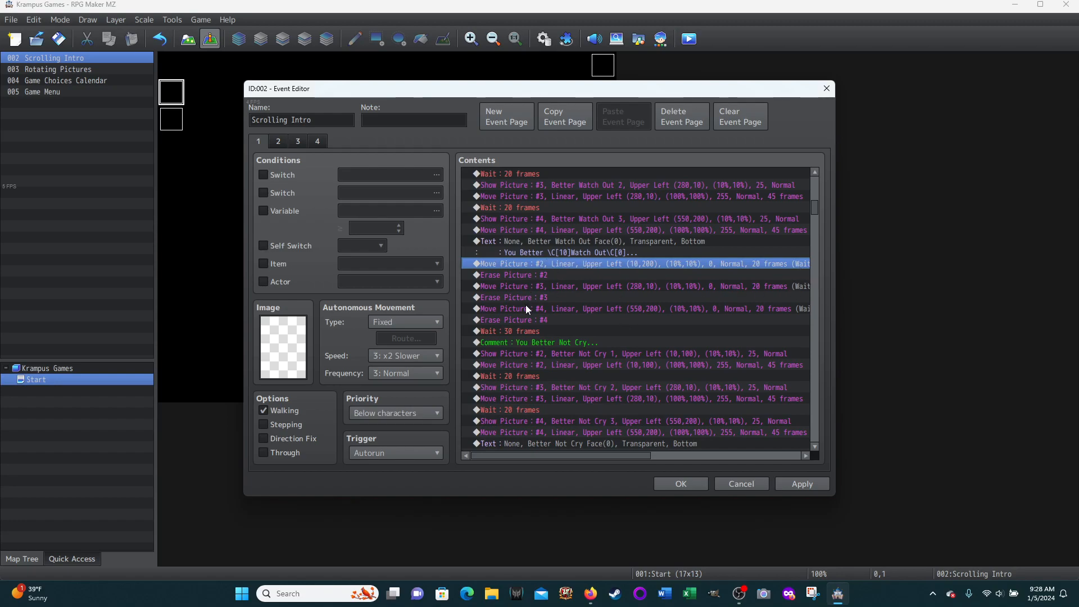
scroll(565, 319, "down", 2)
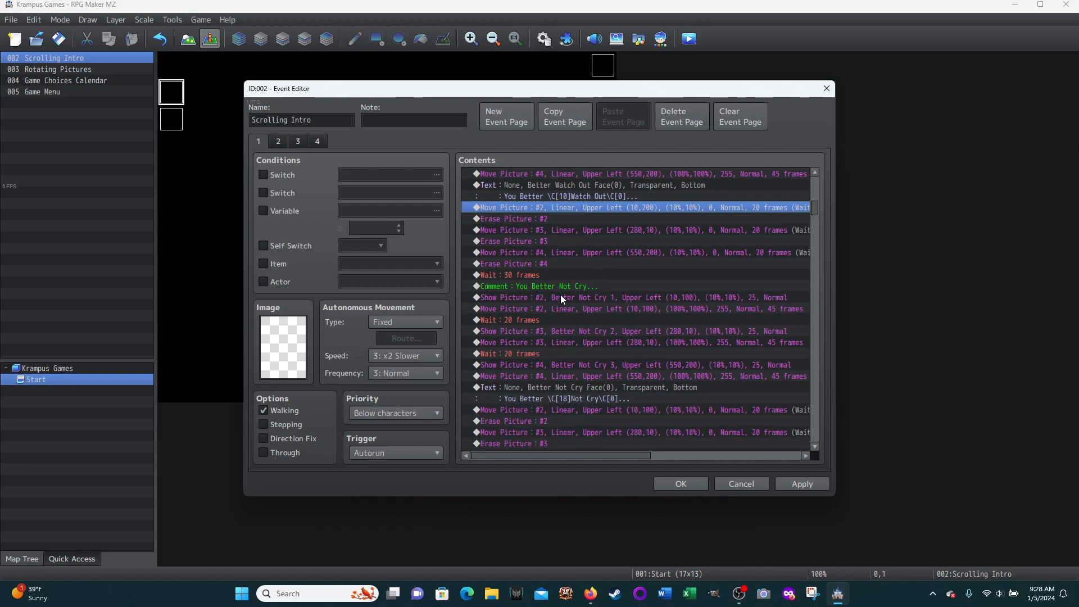
scroll(582, 369, "down", 3)
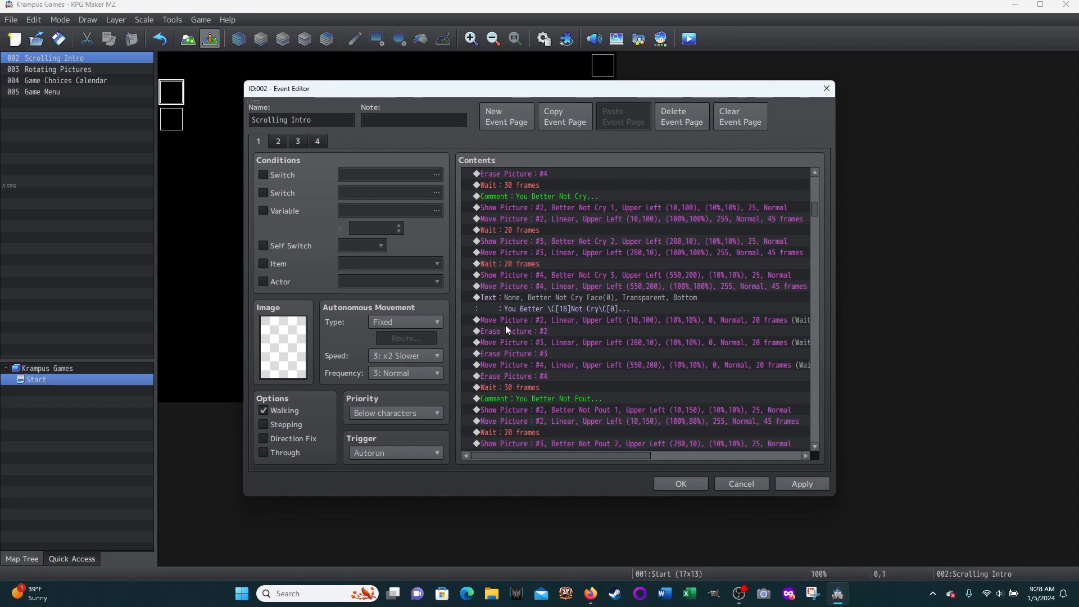
scroll(600, 344, "up", 7)
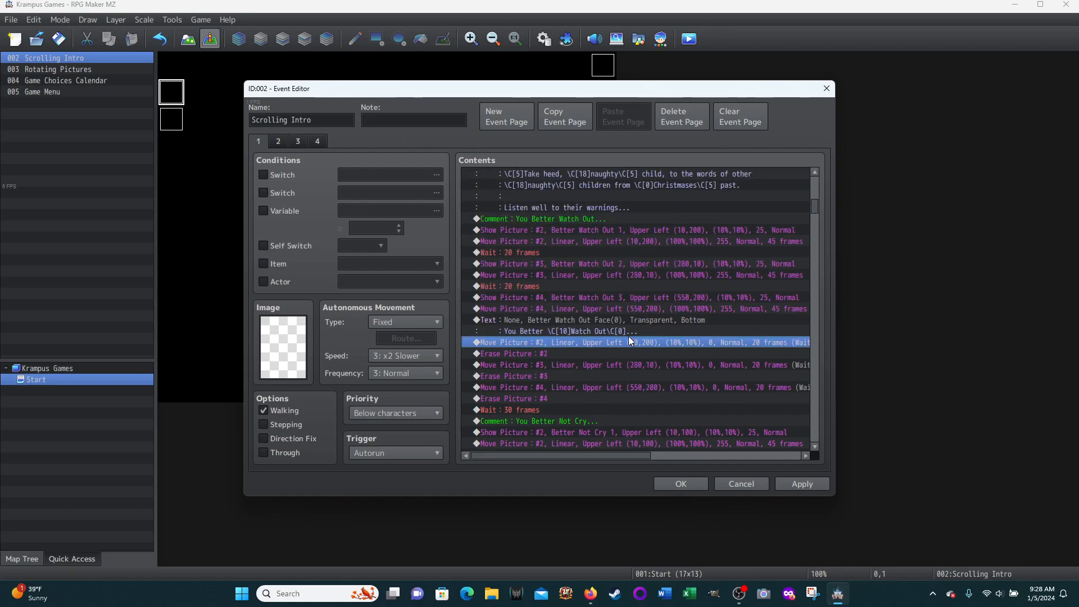
left_click(541, 246)
scroll(625, 337, "down", 4)
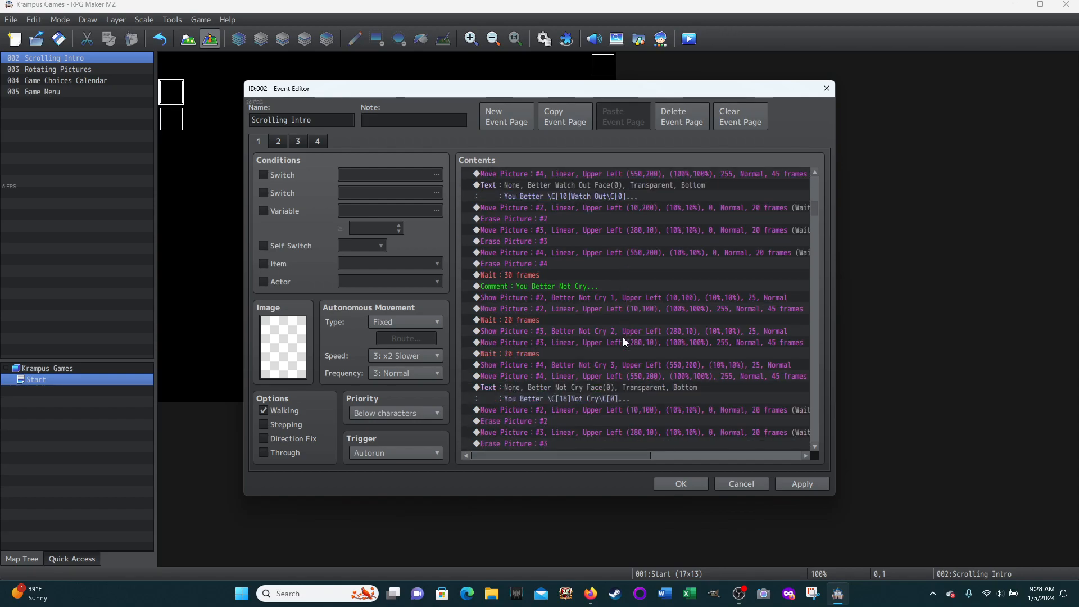
left_click(513, 263, "shift")
right_click(638, 233)
left_click(657, 391)
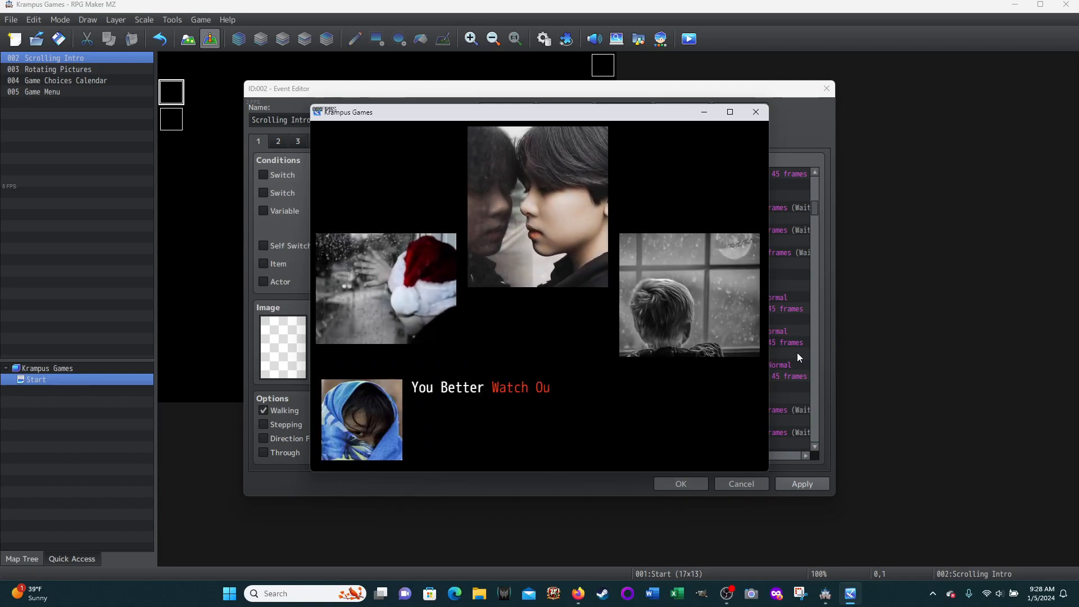
left_click(539, 465)
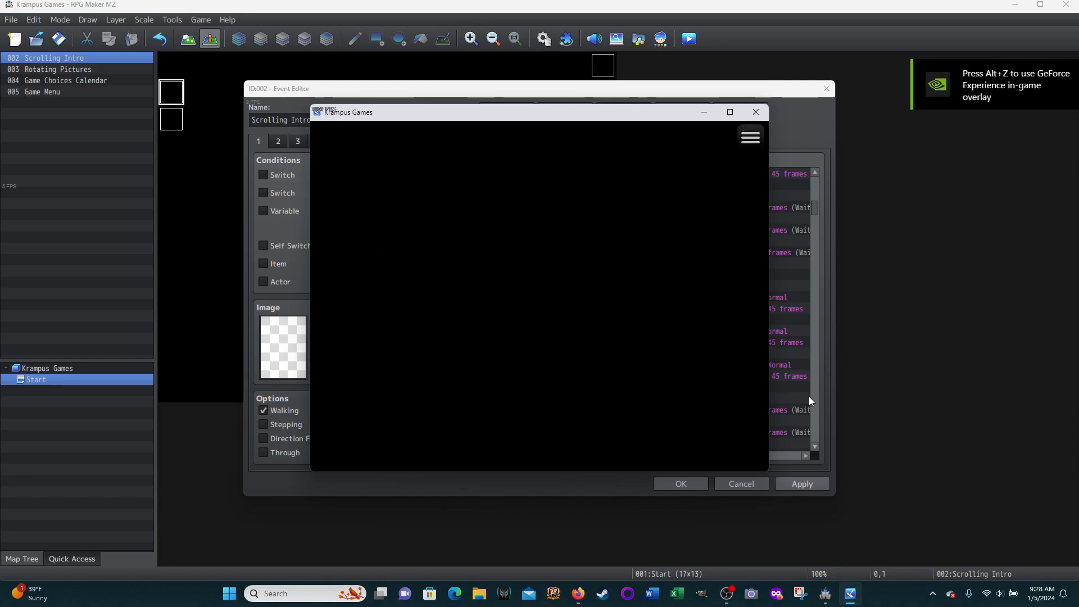
left_click(755, 113)
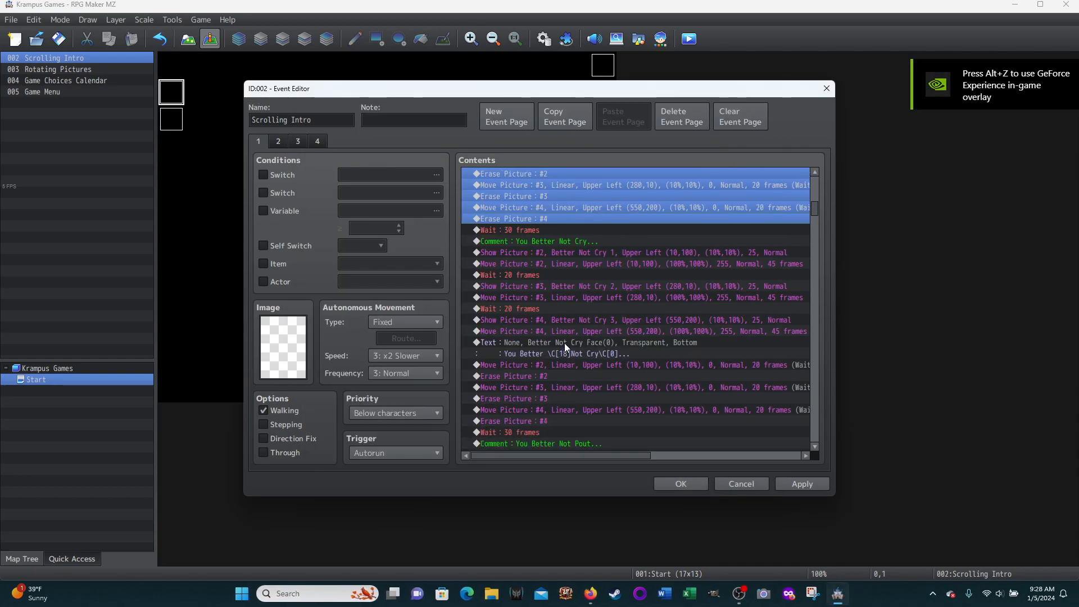
- Look through the remaining song sections' picture, text and erase commands, from Better Not Cry to But It's Too Late For Goodness Sake
scroll(593, 318, "down", 4)
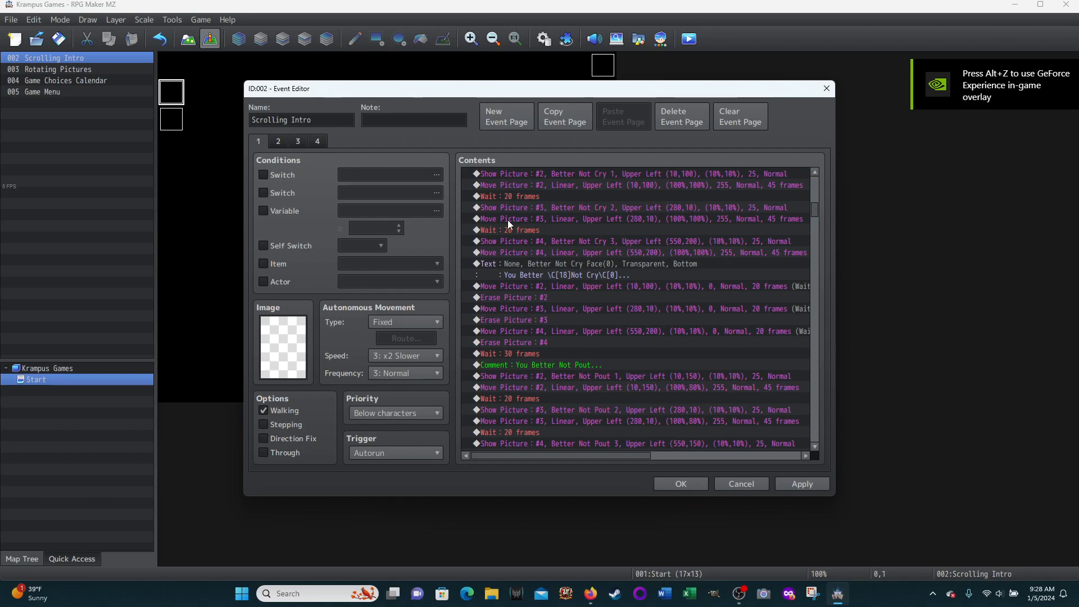
scroll(607, 333, "down", 1)
scroll(615, 331, "down", 8)
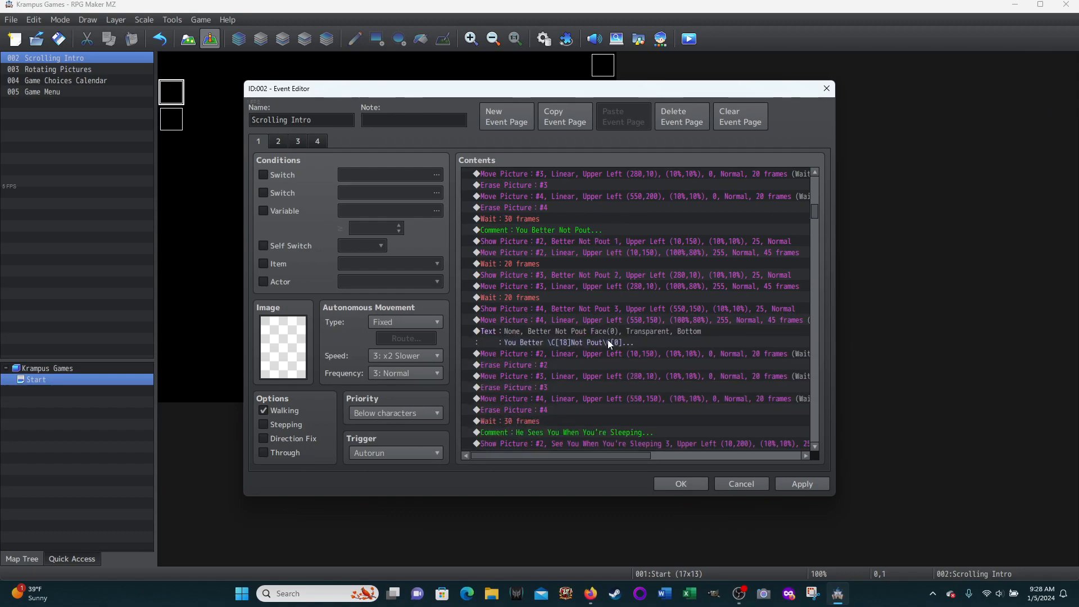
scroll(616, 331, "down", 7)
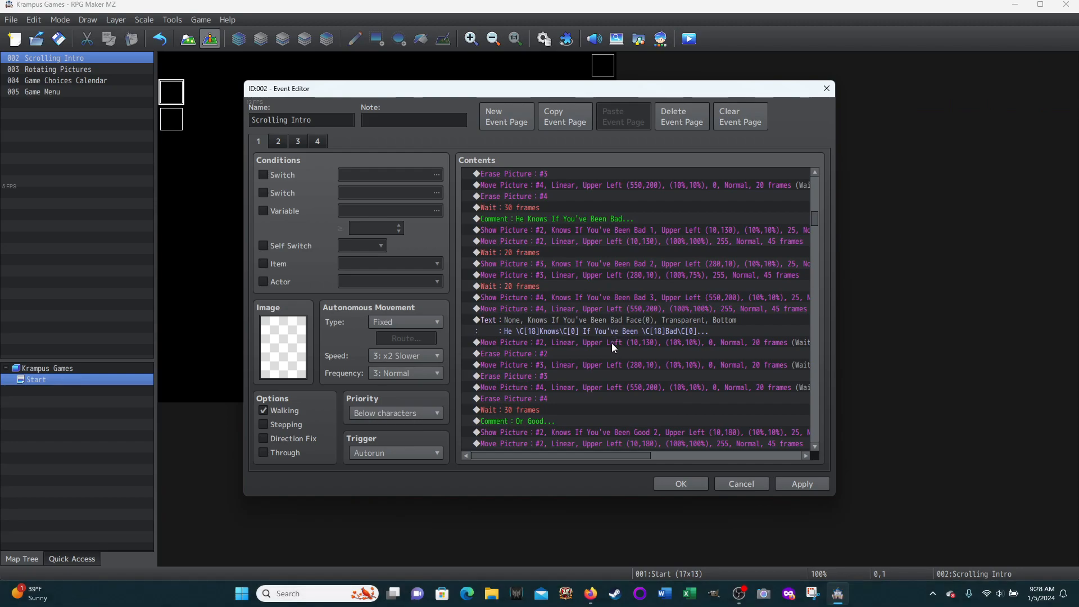
scroll(613, 343, "down", 3)
scroll(620, 348, "down", 1)
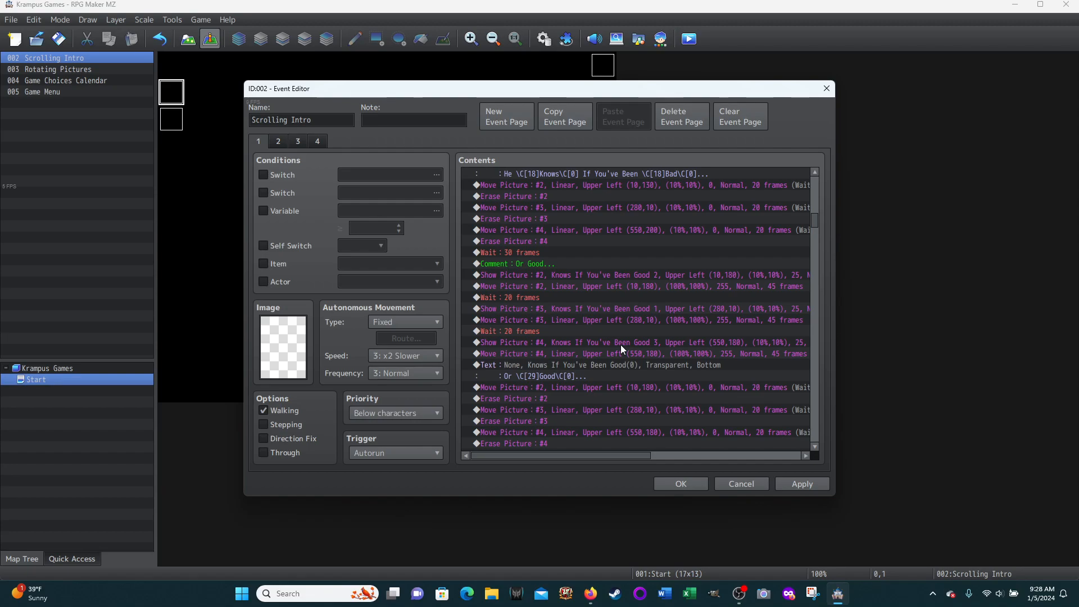
scroll(588, 341, "down", 10)
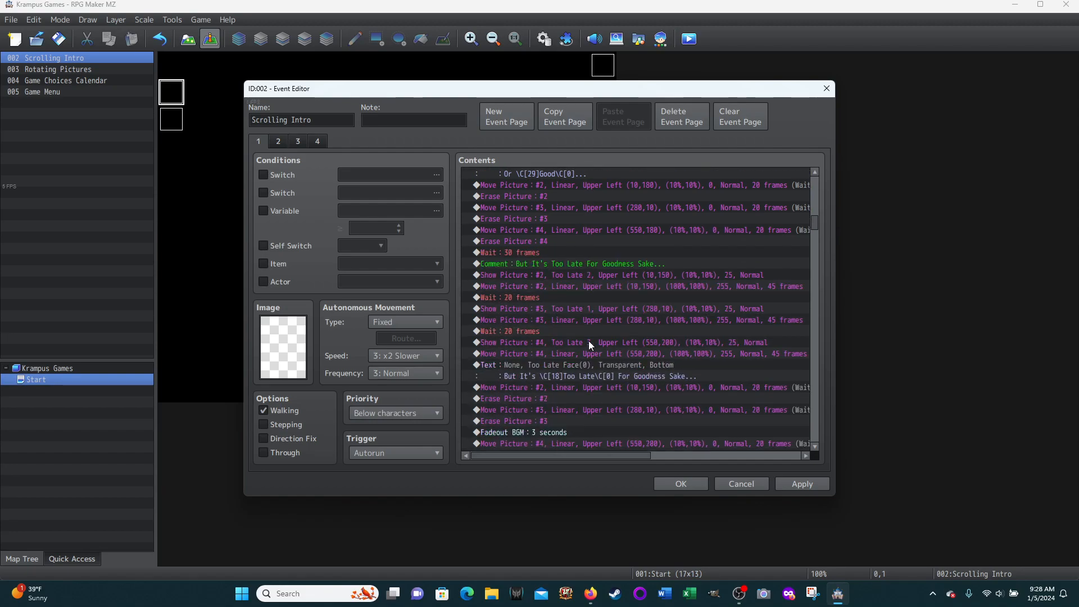
- Examine the Here Comes Santa Claus Krampus Version section's skip choice, background music, Santa Background picture and letter-by-letter TextPicture commands
scroll(590, 338, "down", 3)
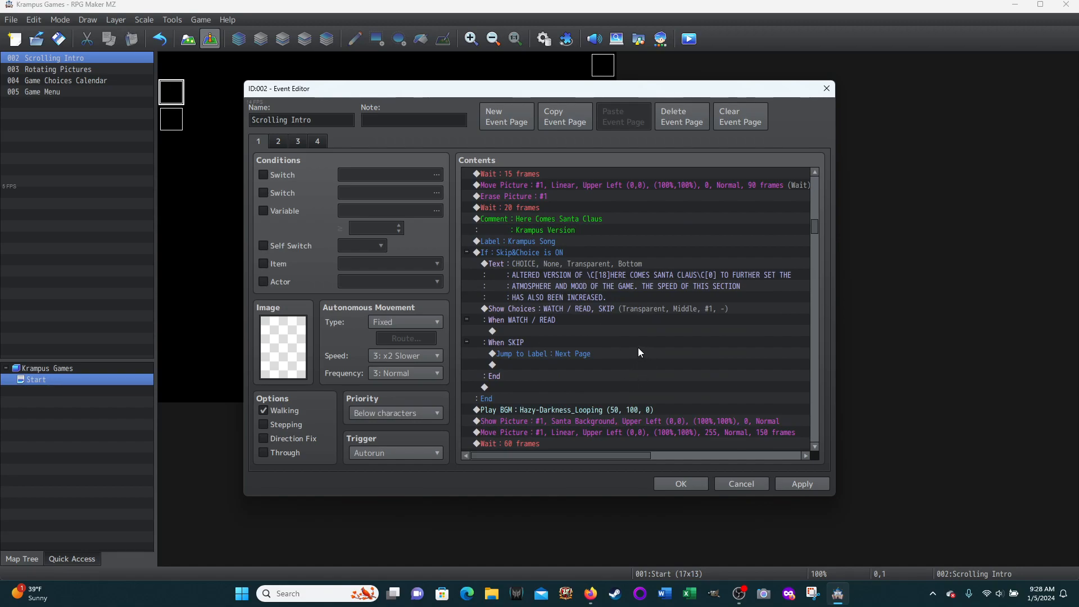
scroll(638, 347, "down", 1)
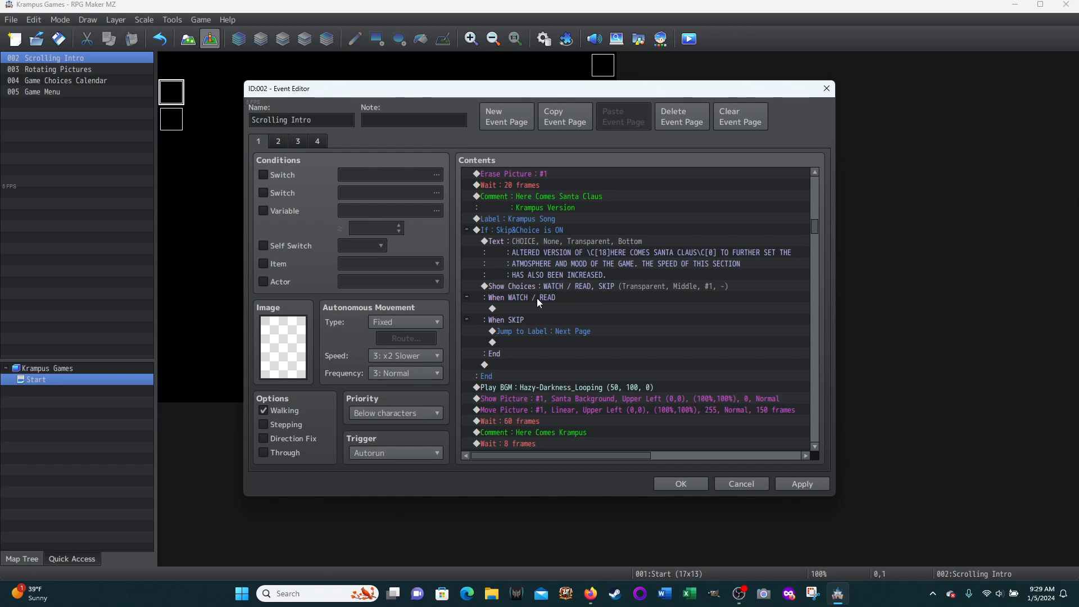
scroll(583, 313, "down", 1)
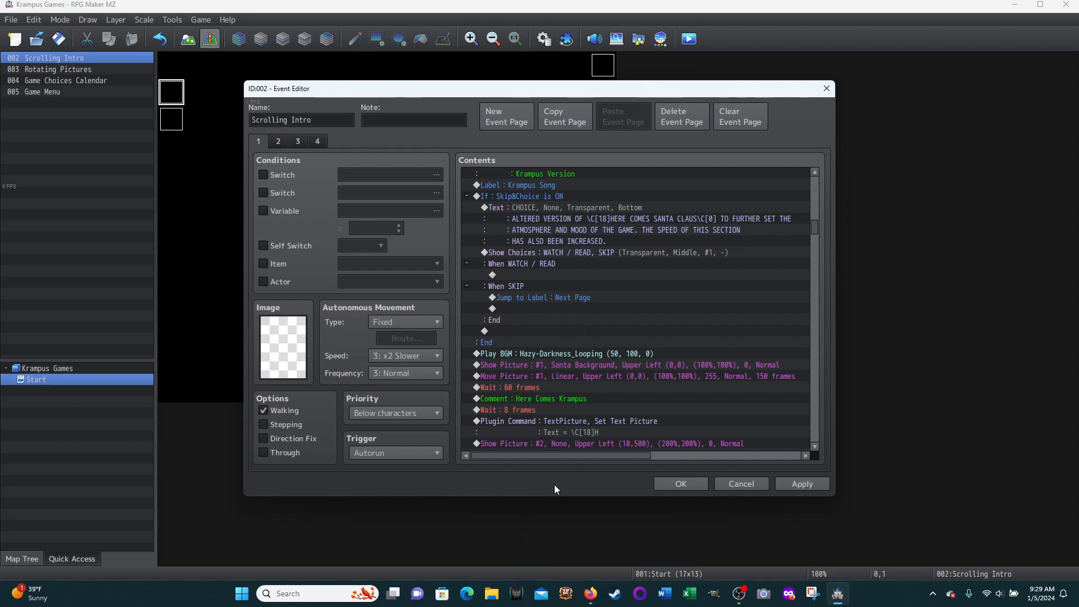
scroll(600, 356, "down", 2)
scroll(597, 364, "up", 1)
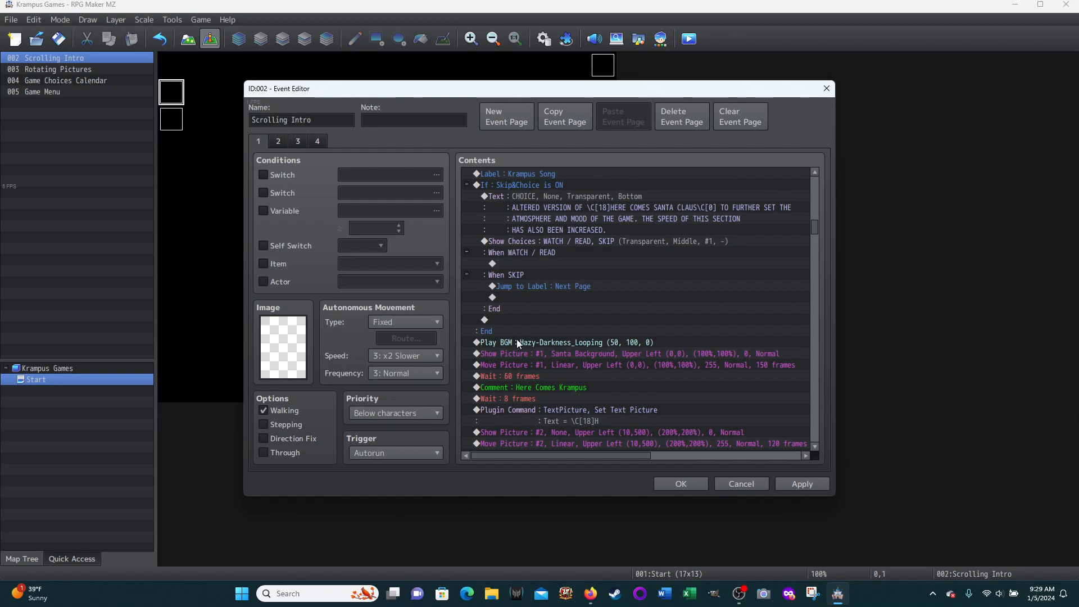
scroll(598, 345, "down", 3)
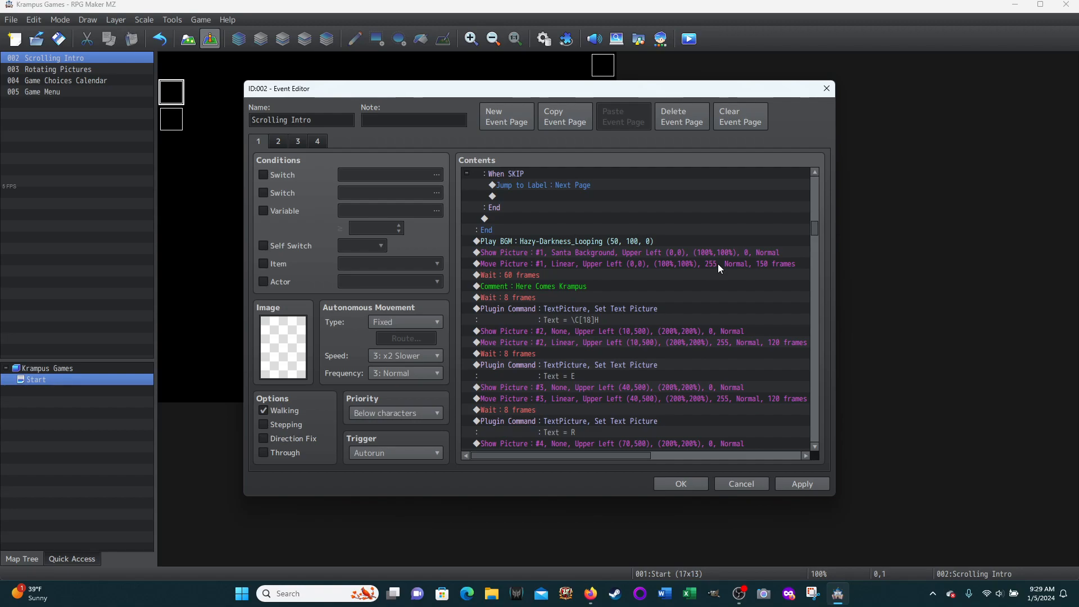
scroll(718, 264, "down", 2)
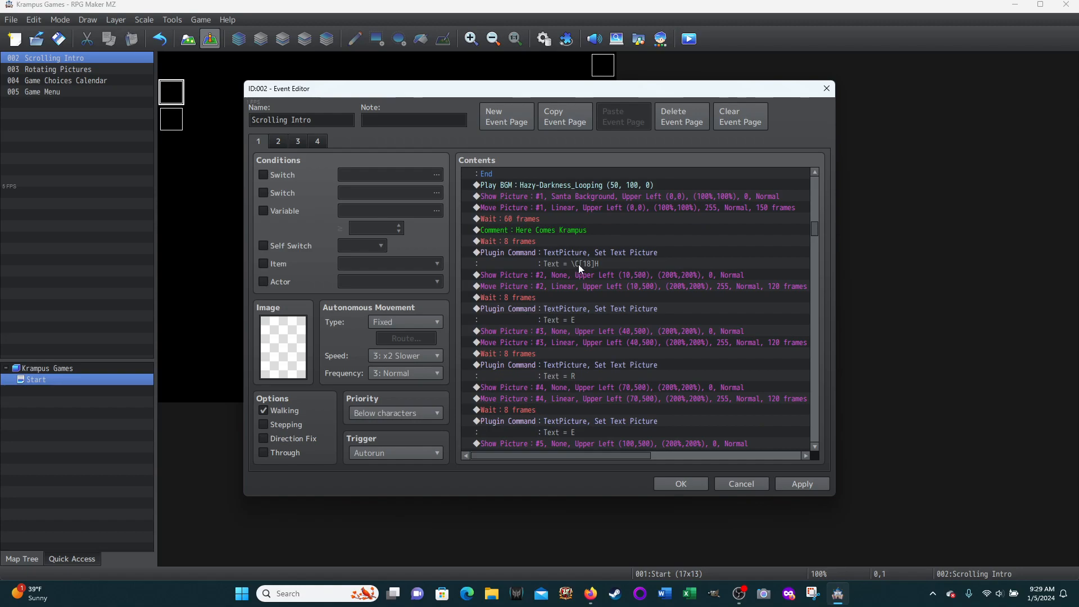
scroll(578, 267, "down", 1)
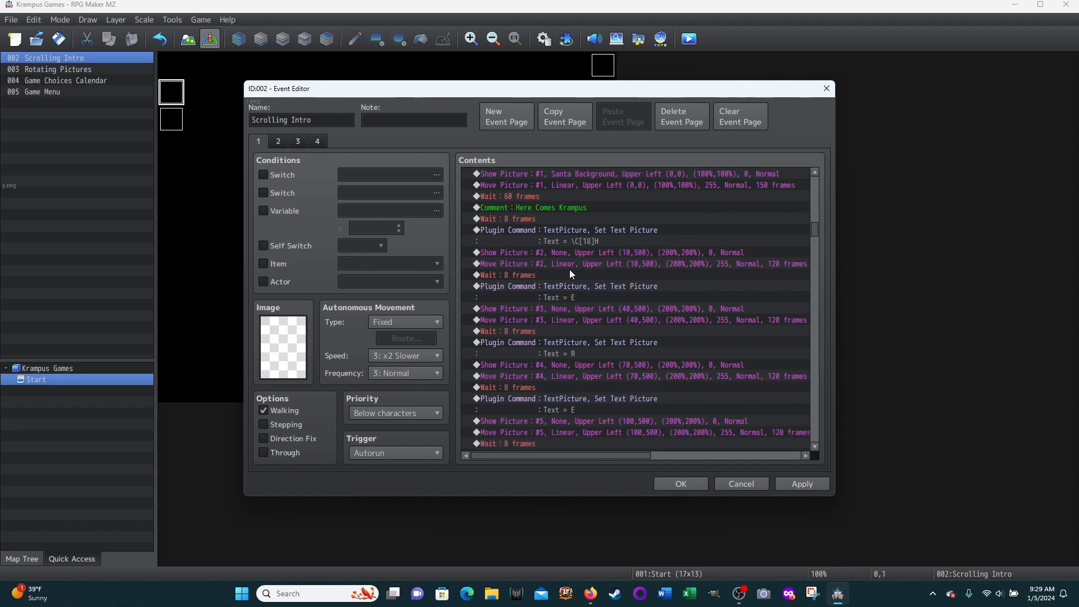
scroll(564, 254, "down", 1)
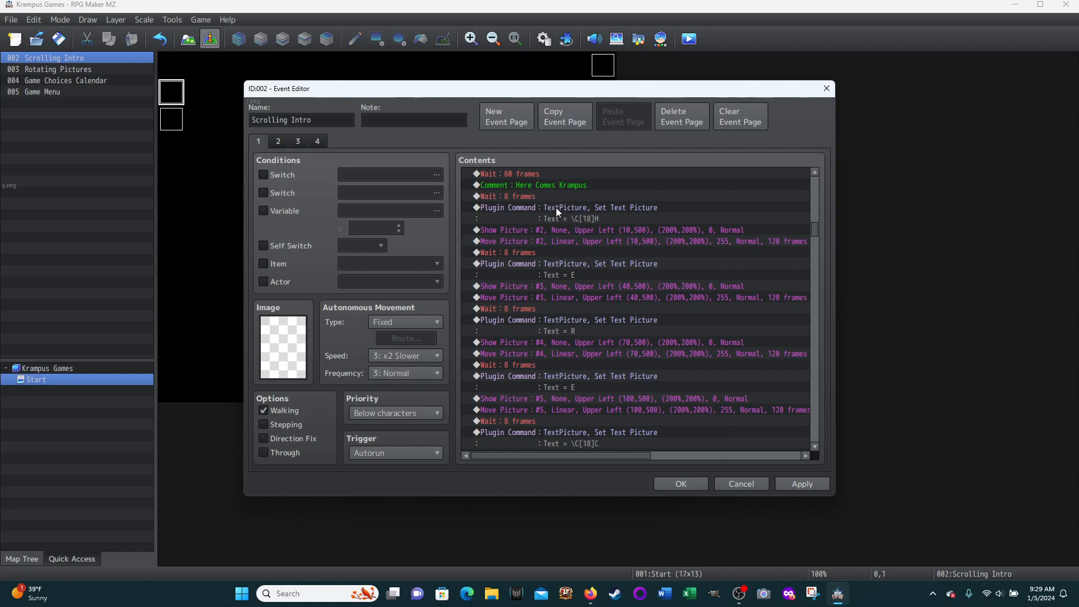
- Test the commands from Show Picture Santa Background through the first Here Comes Krampus line's Move Picture #17, and close the test window
scroll(562, 209, "up", 3)
left_click(539, 230)
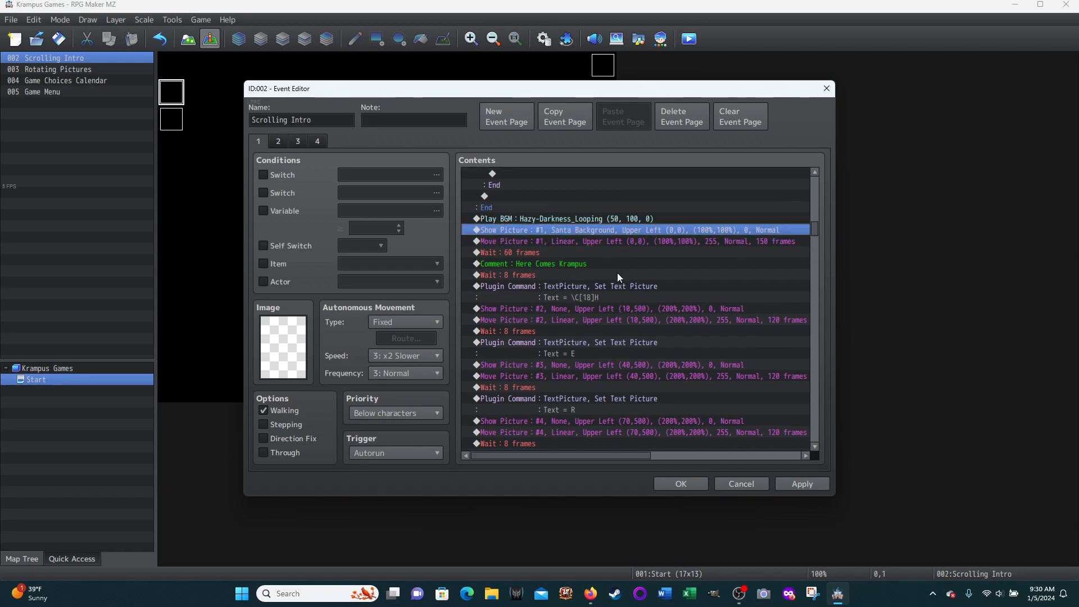
scroll(599, 279, "down", 15)
scroll(572, 286, "down", 10)
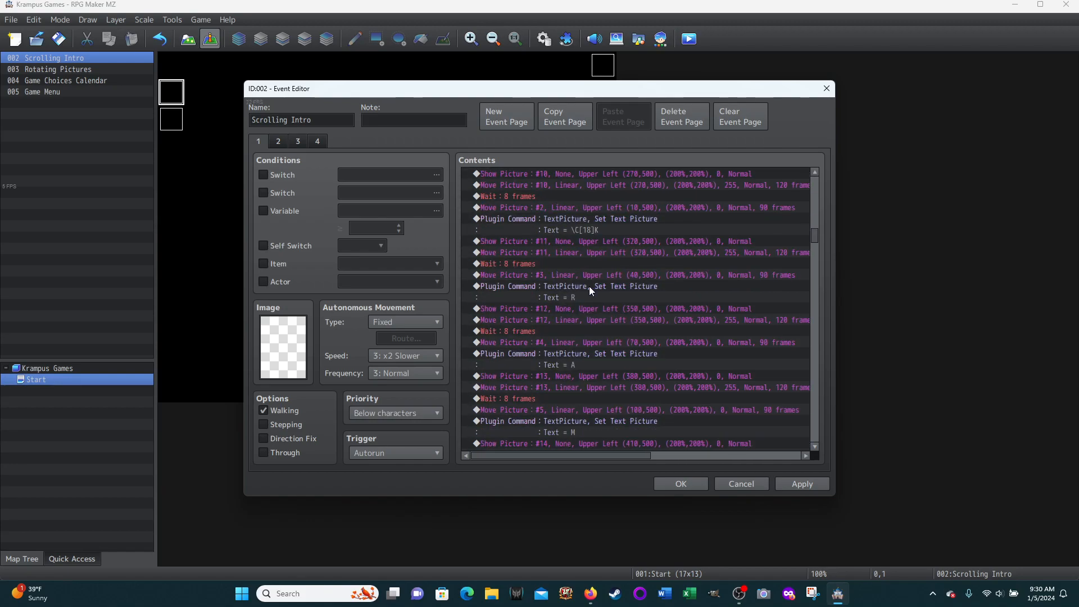
scroll(571, 285, "down", 3)
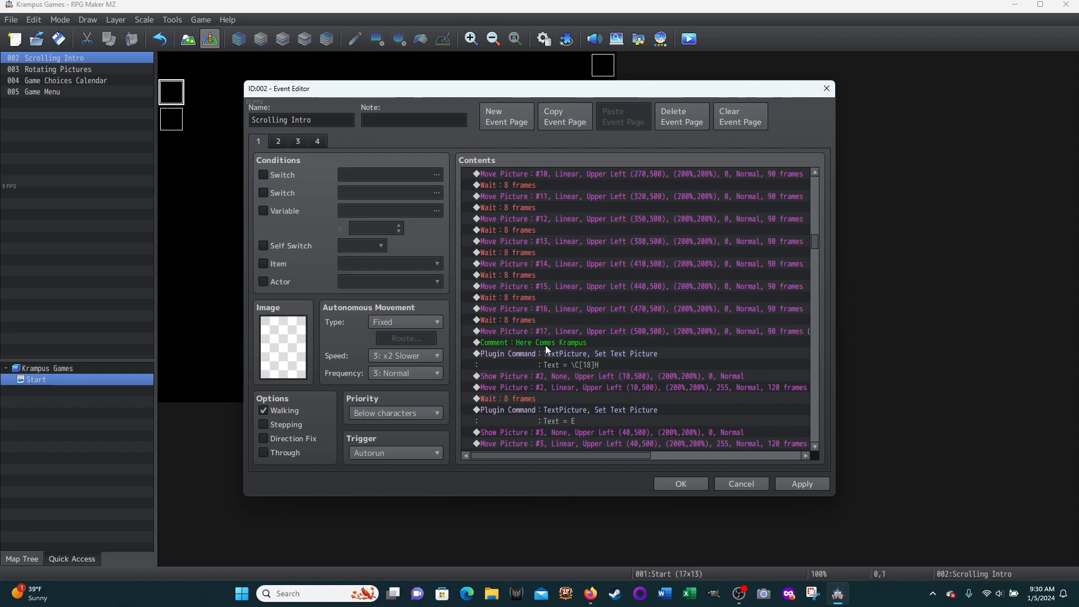
left_click(531, 330, "shift")
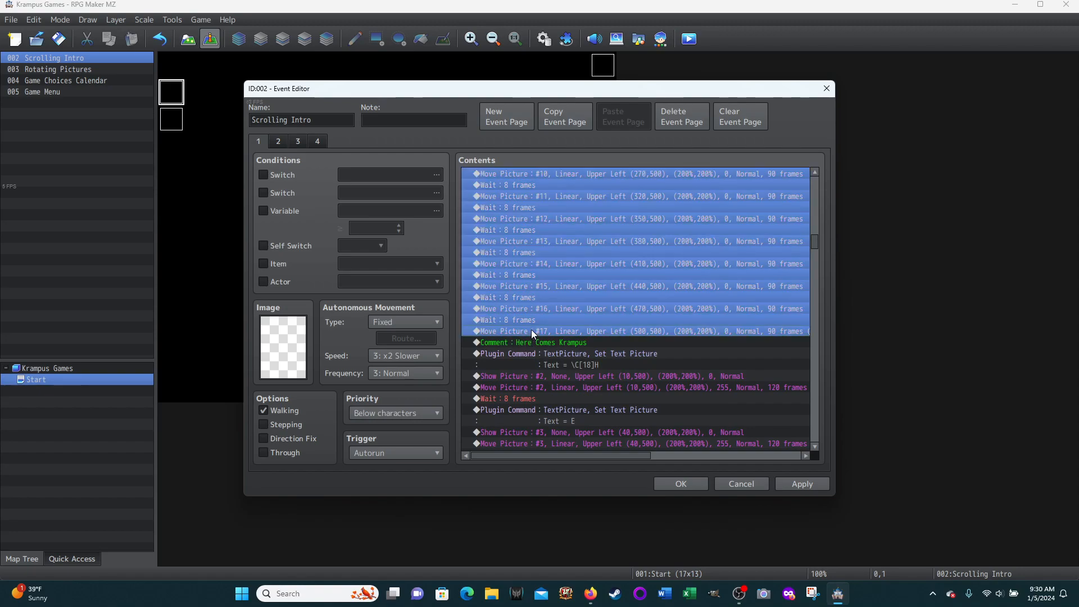
right_click(578, 275)
left_click(601, 436)
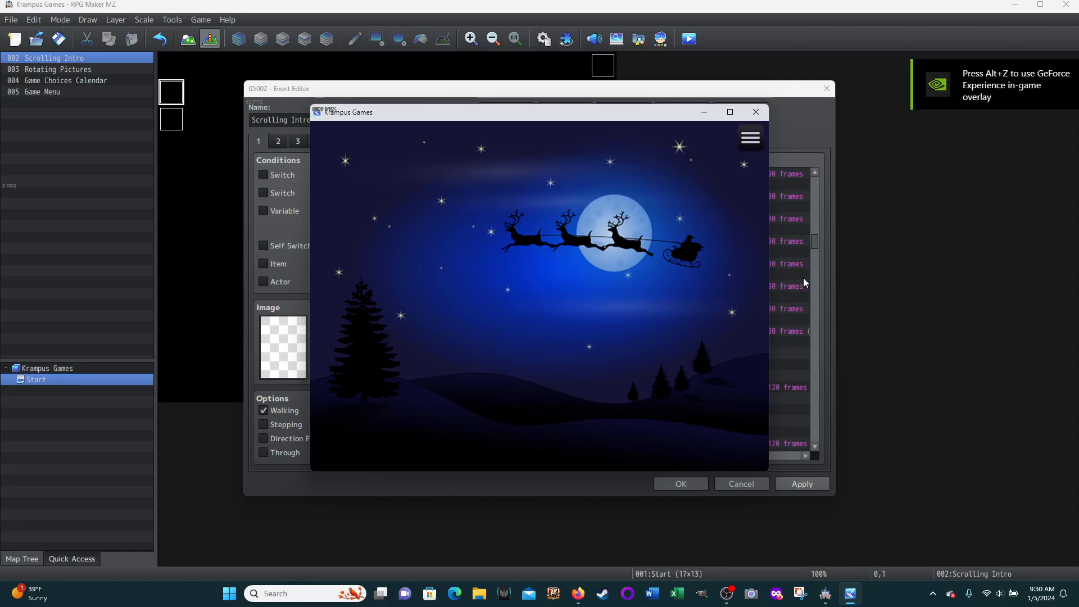
left_click(757, 112)
- Rerun the test of the selected Santa Background and Here Comes Krampus commands, close it and clear the multi-line selection
right_click(547, 287)
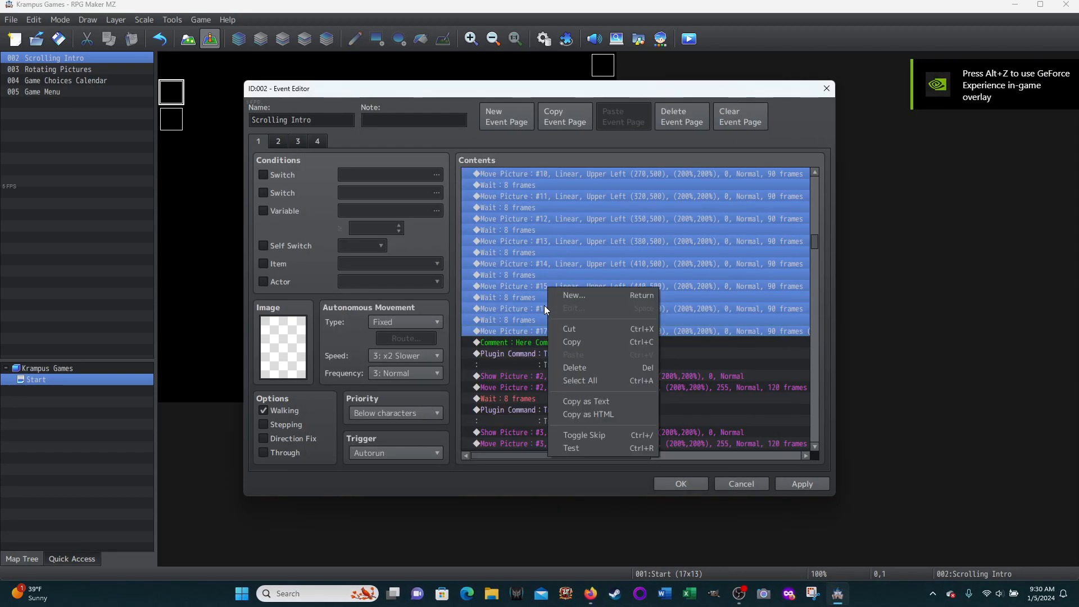
left_click(572, 448)
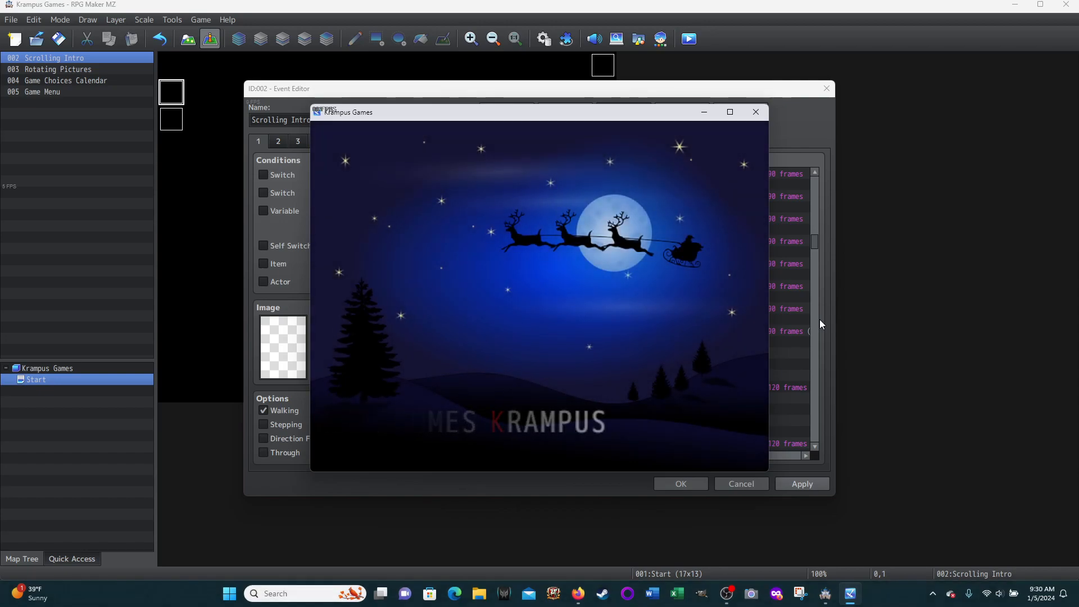
left_click(755, 112)
left_click(587, 285)
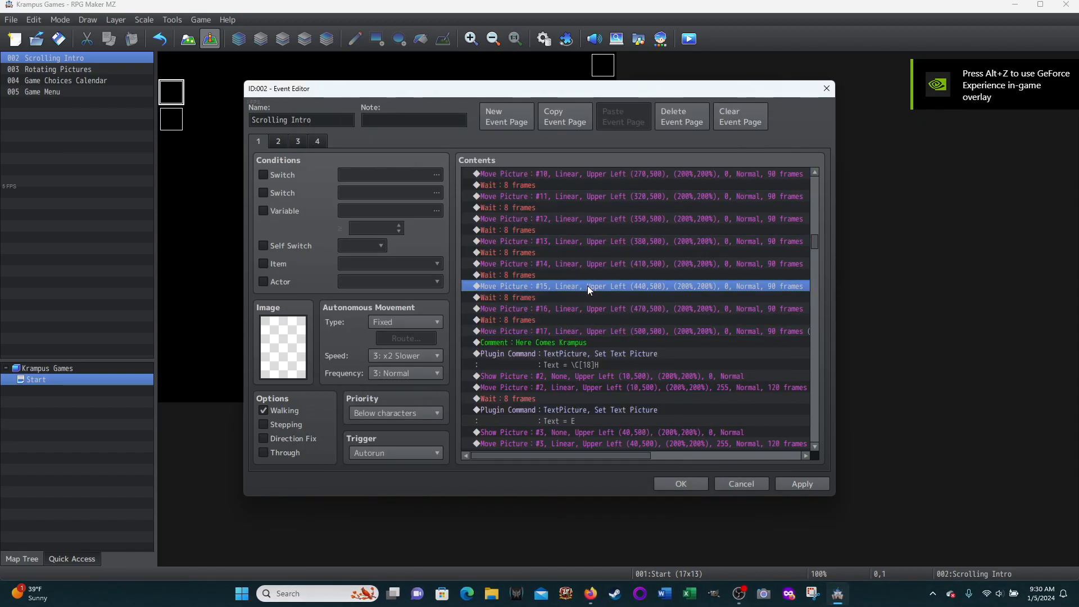
- Go back to the start of the Here Comes Krampus line and select its \C[18]H TextPicture command
scroll(591, 282, "up", 5)
scroll(590, 283, "up", 15)
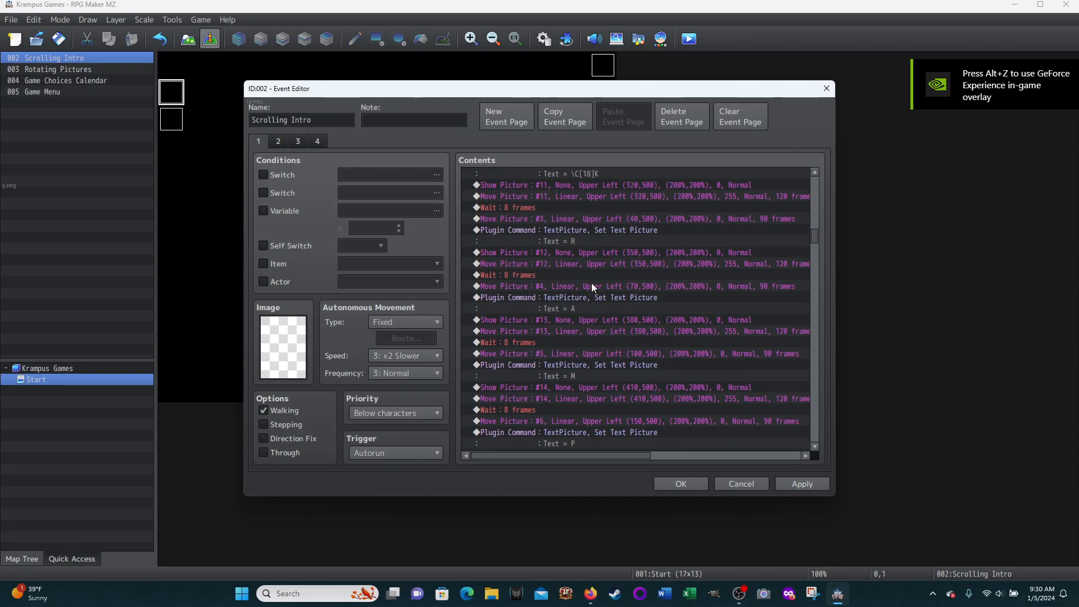
scroll(571, 299, "up", 8)
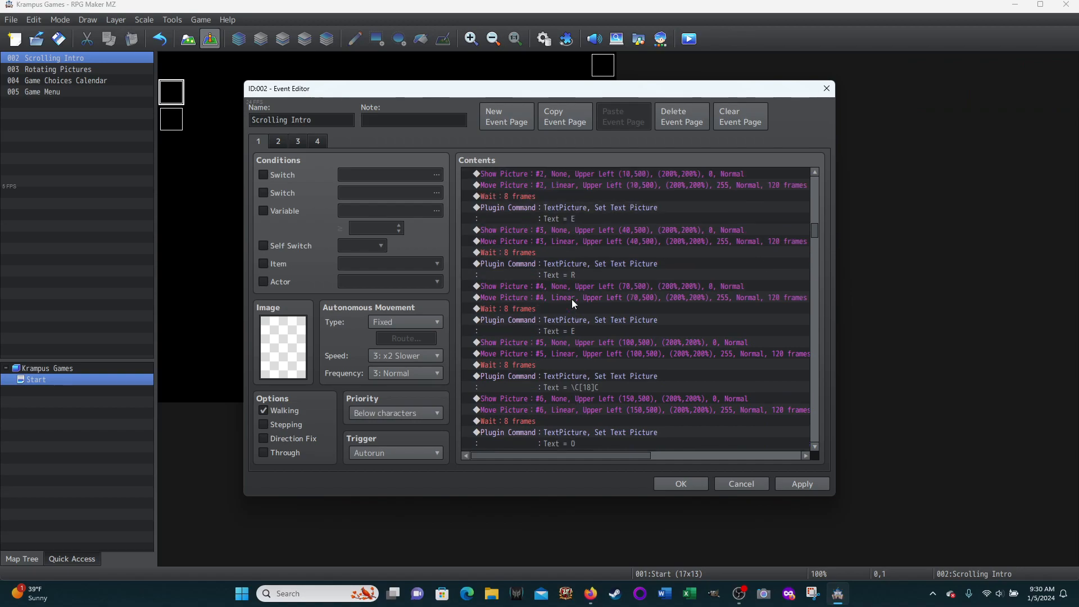
scroll(571, 299, "down", 4)
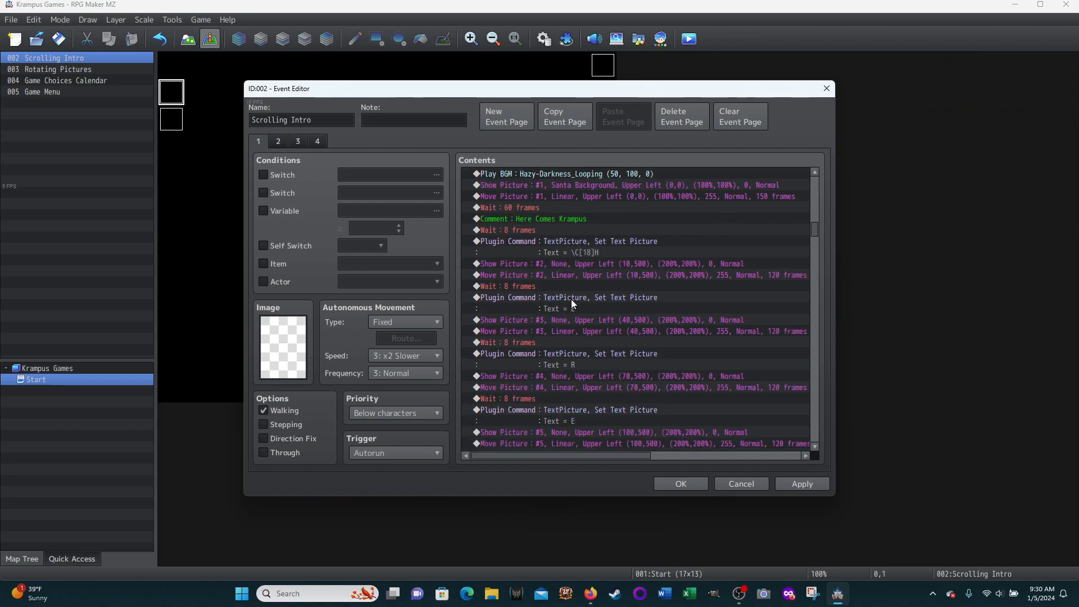
scroll(570, 299, "down", 3)
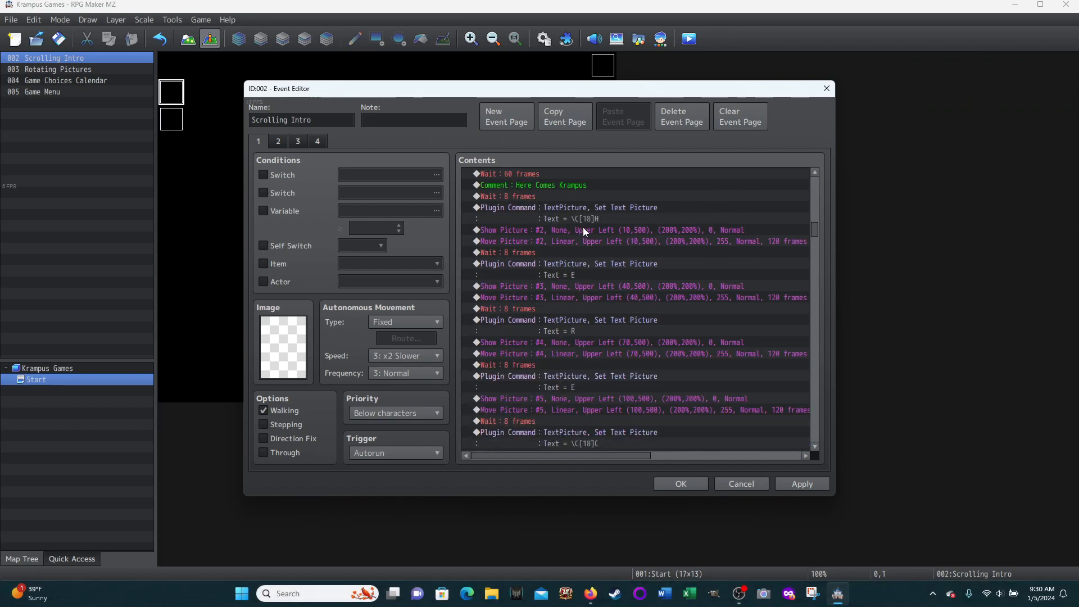
left_click(564, 219)
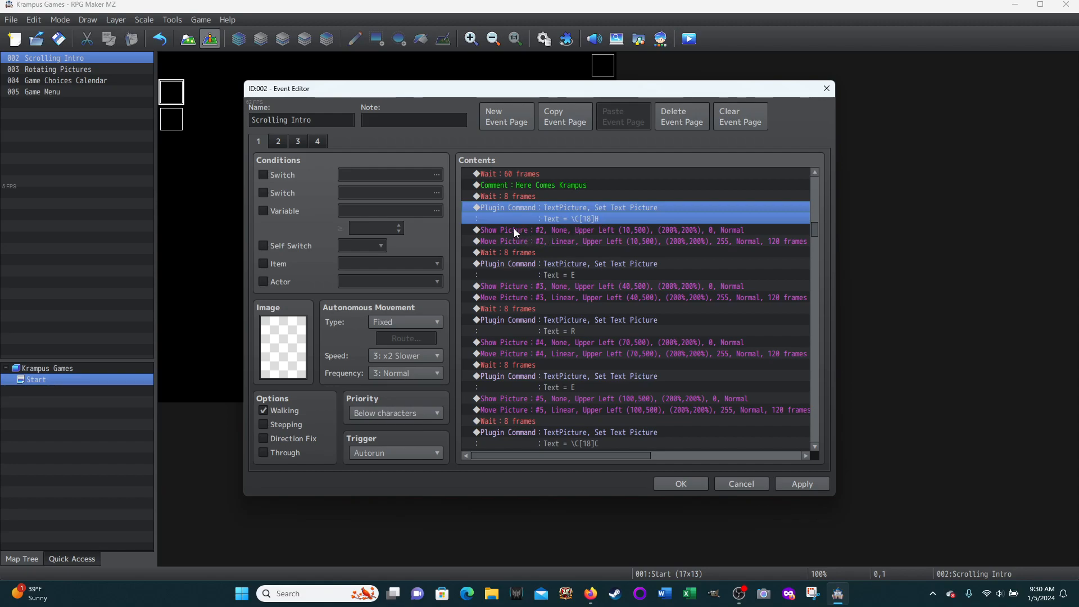
- Examine the Show Picture #2 settings for the letter H, close them, and select the matching Move Picture #2 command
left_click(549, 229)
right_click(549, 229)
left_click(560, 249)
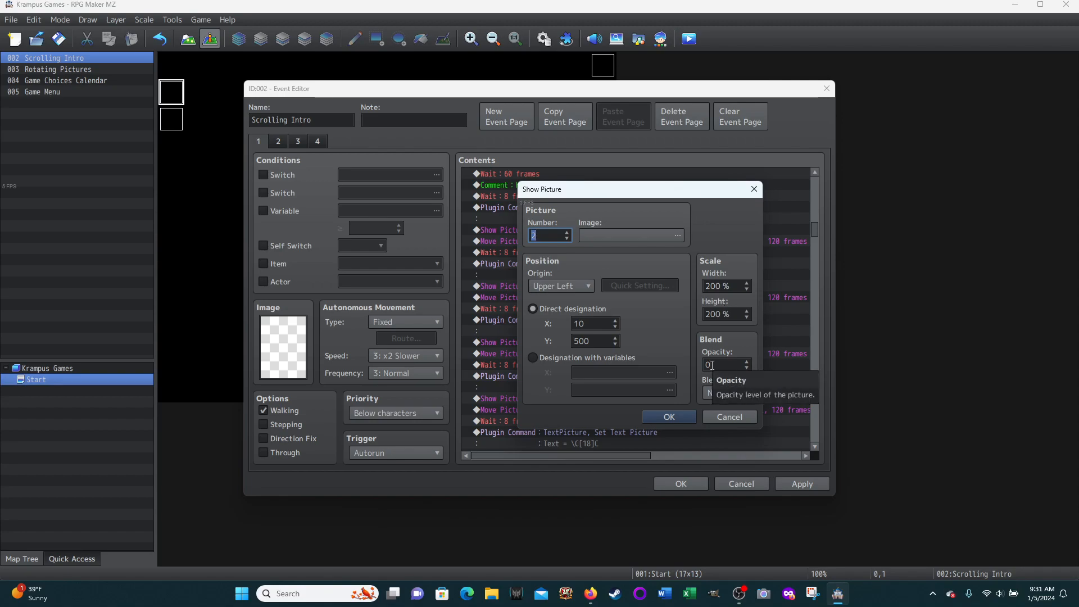
left_click(729, 421)
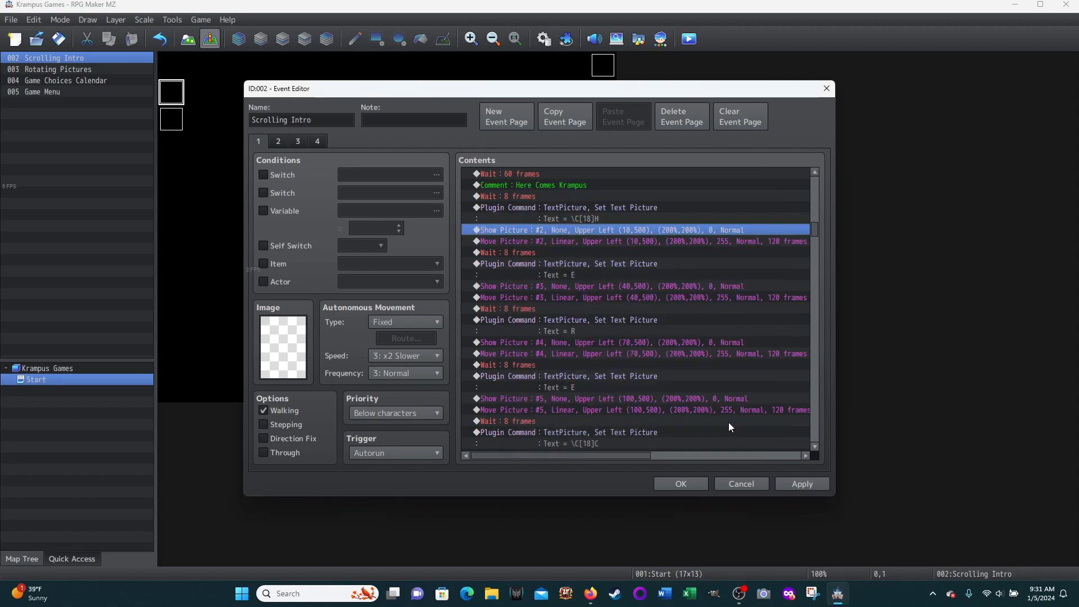
left_click(527, 243)
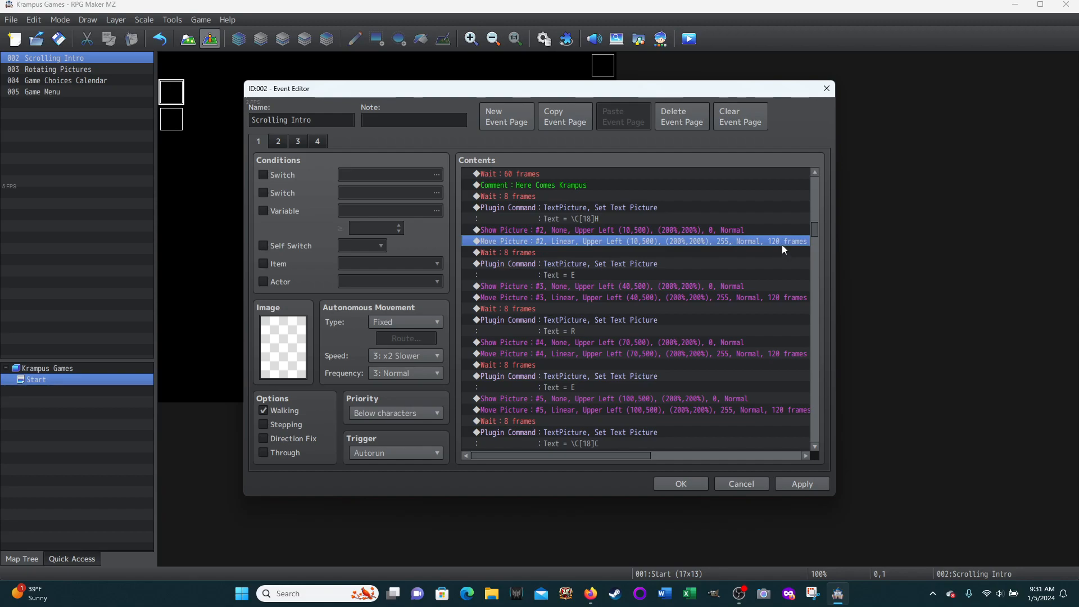
- Test only the letter H commands, from its Set Text Picture through Move Picture #2, and close the test window
left_click(546, 228)
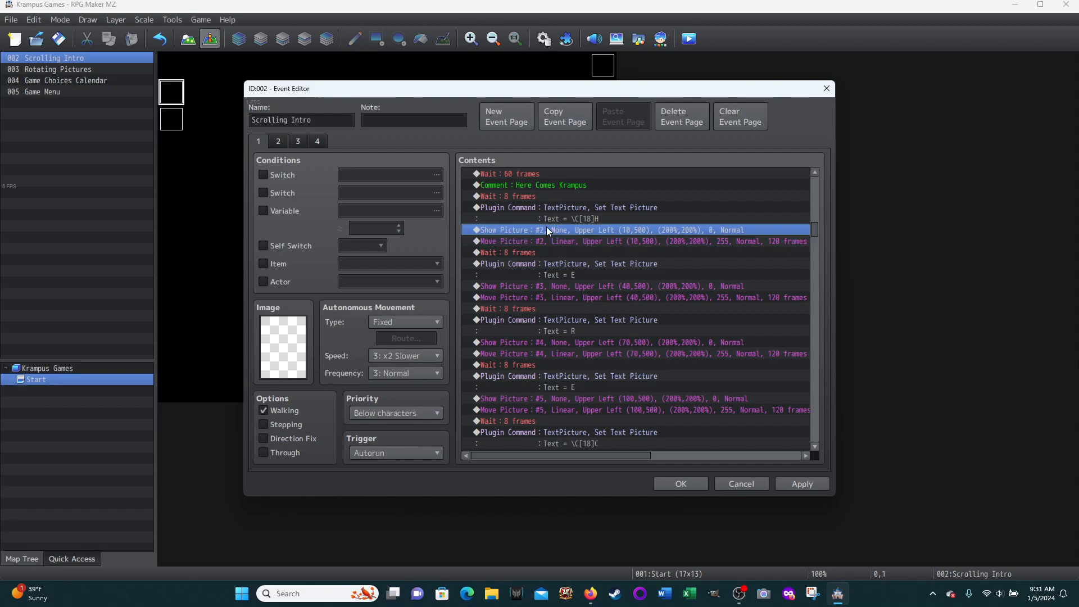
left_click(554, 205)
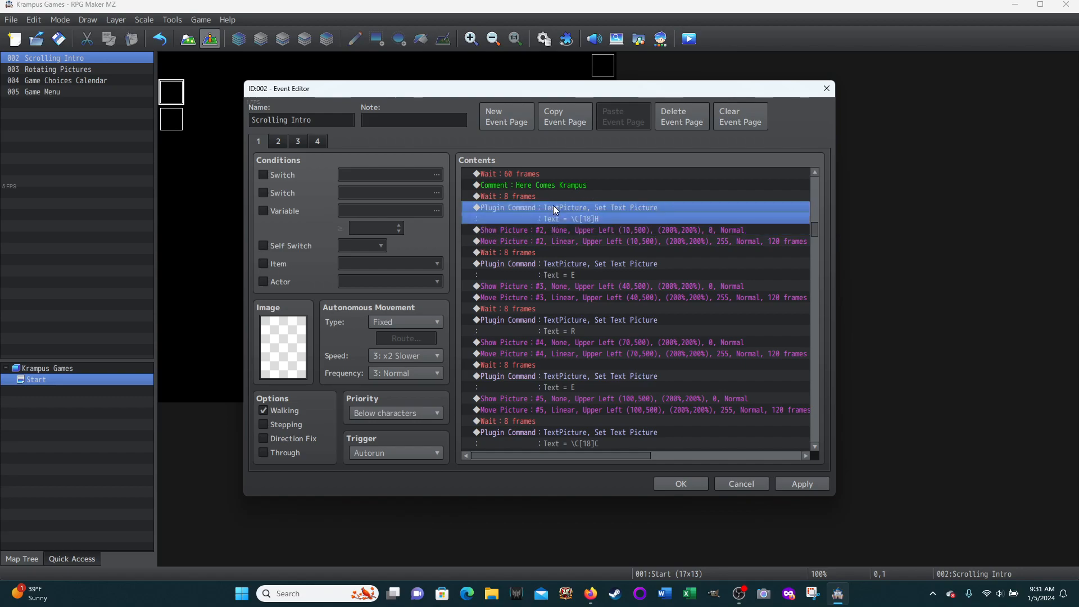
left_click(556, 241, "shift")
right_click(572, 231)
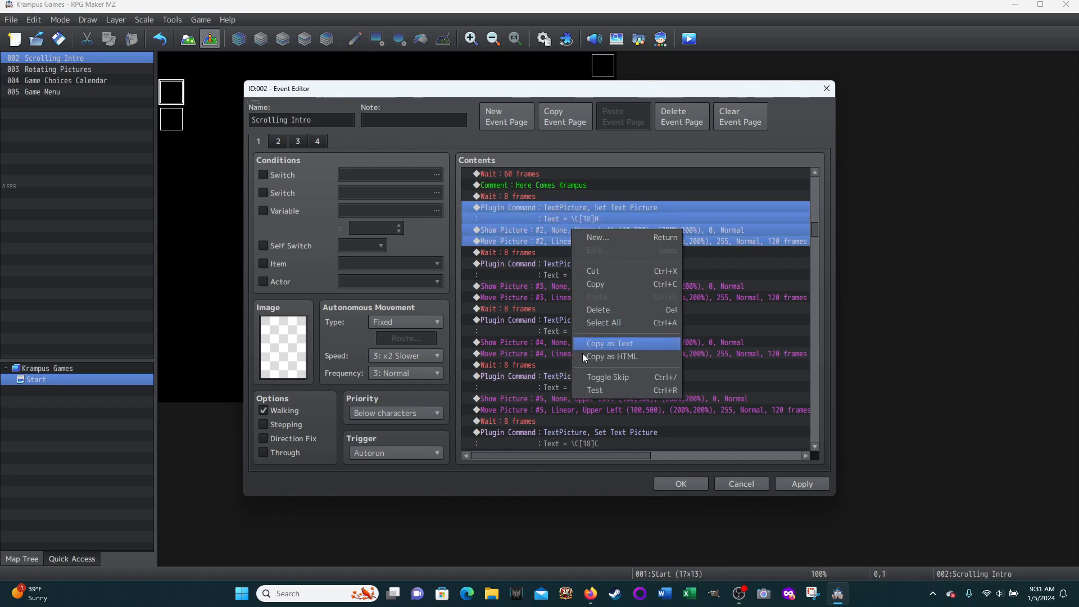
left_click(598, 388)
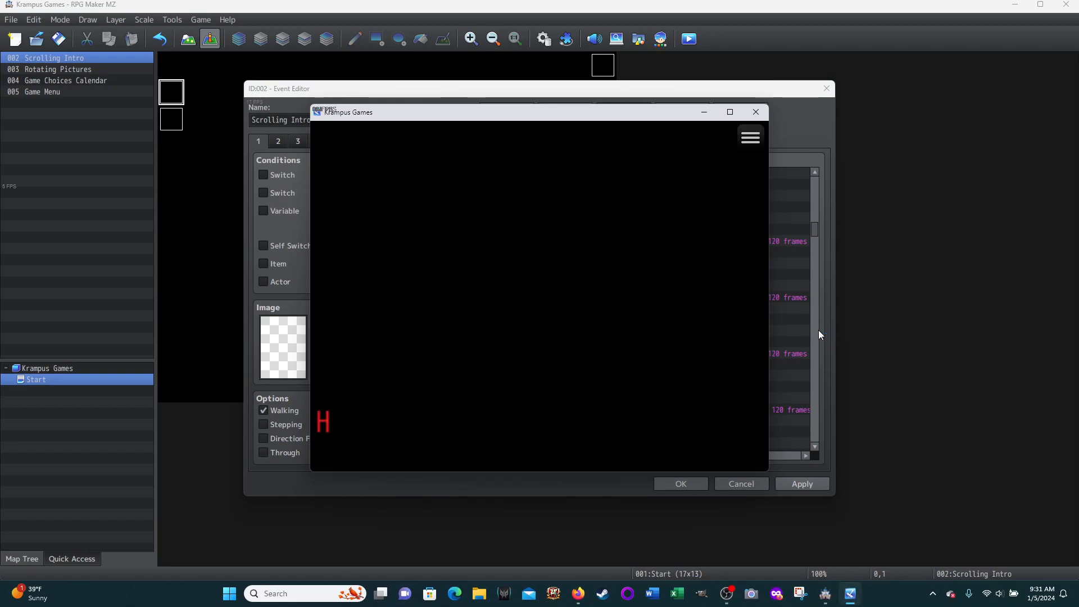
left_click(754, 112)
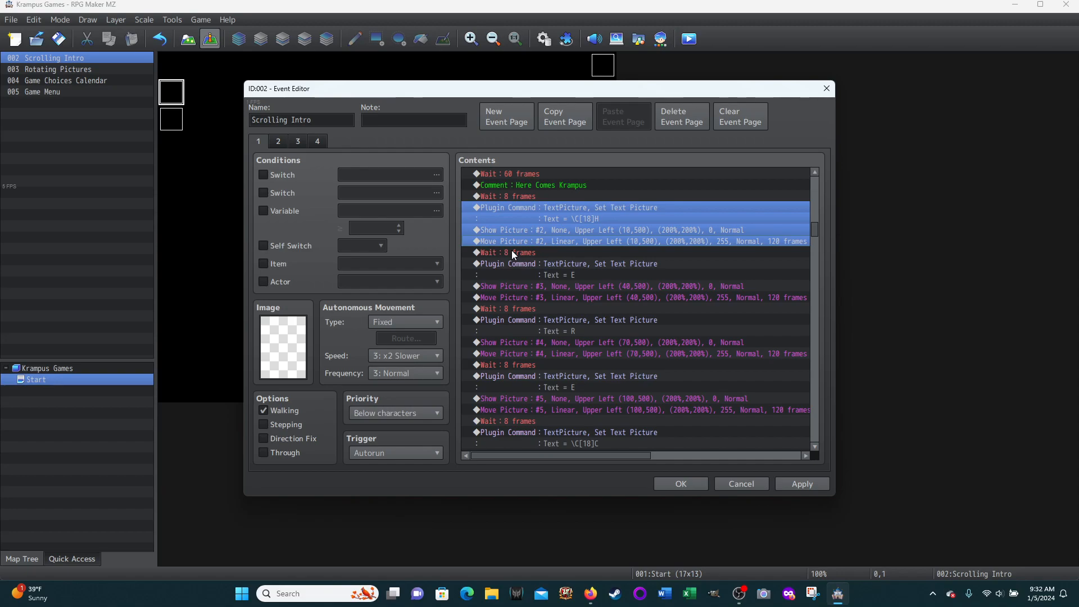
- Examine the repeated TextPicture, Show Picture, Move Picture and Wait commands for the letters of Here Comes, ending back at the H
scroll(513, 253, "down", 1)
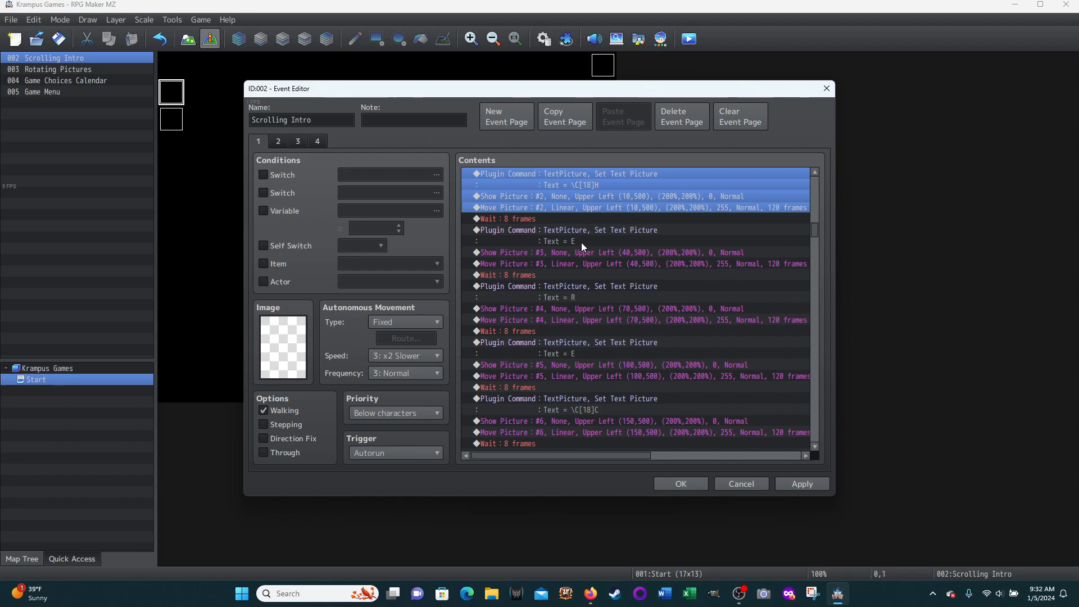
scroll(580, 243, "down", 3)
scroll(580, 242, "down", 1)
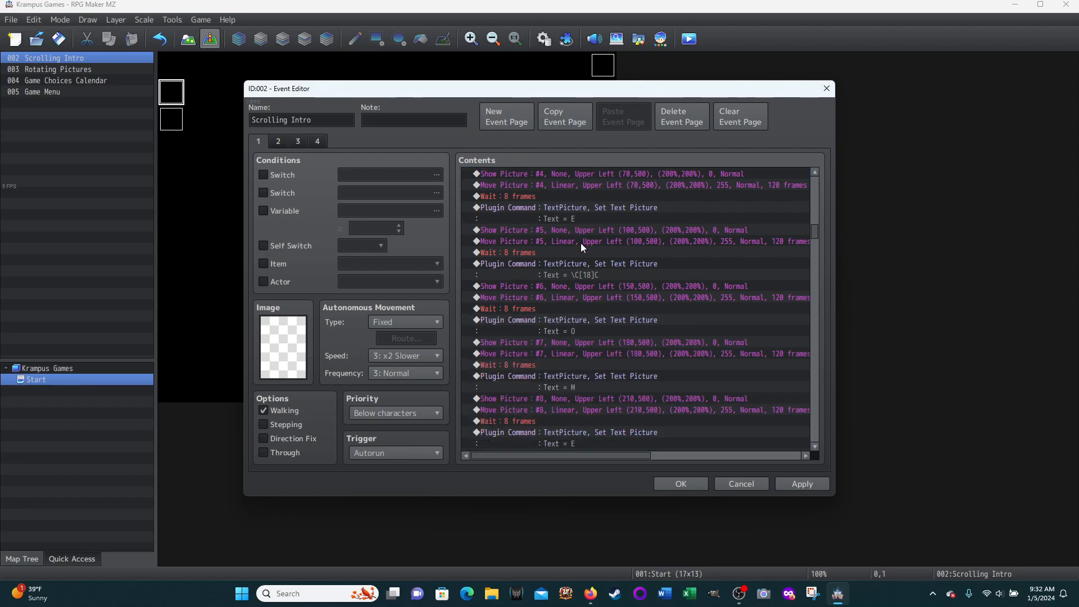
scroll(596, 245, "up", 4)
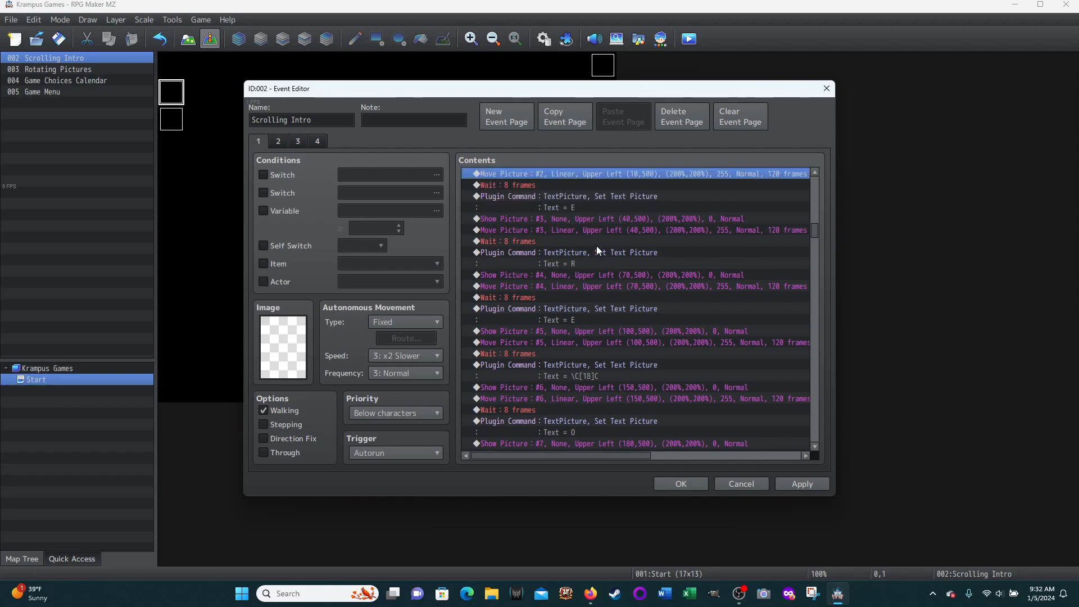
scroll(613, 255, "up", 1)
scroll(614, 255, "down", 1)
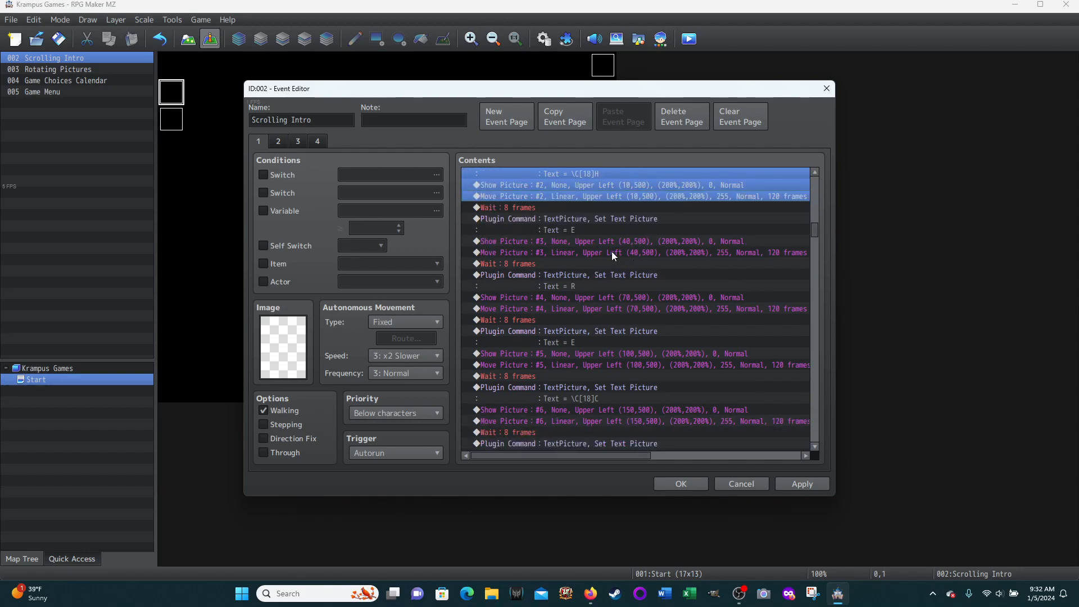
scroll(609, 264, "down", 3)
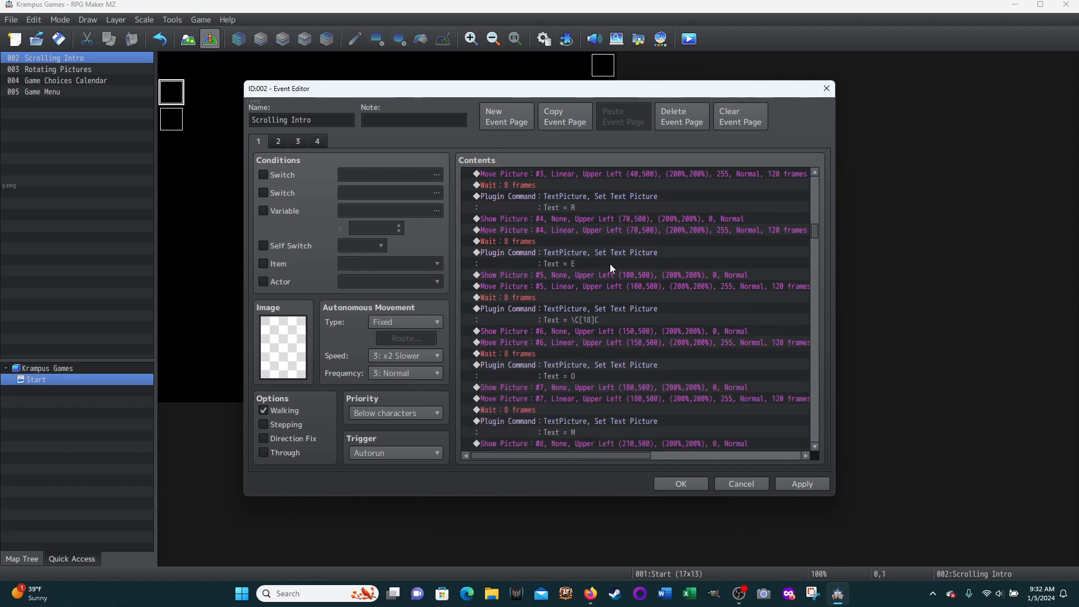
scroll(575, 265, "down", 2)
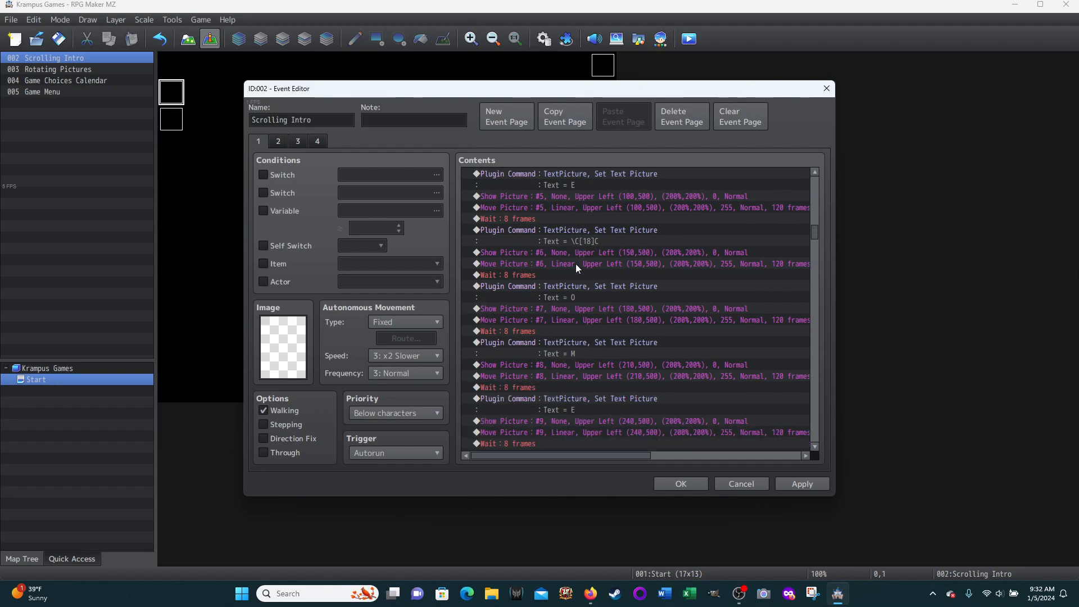
scroll(585, 296, "down", 6)
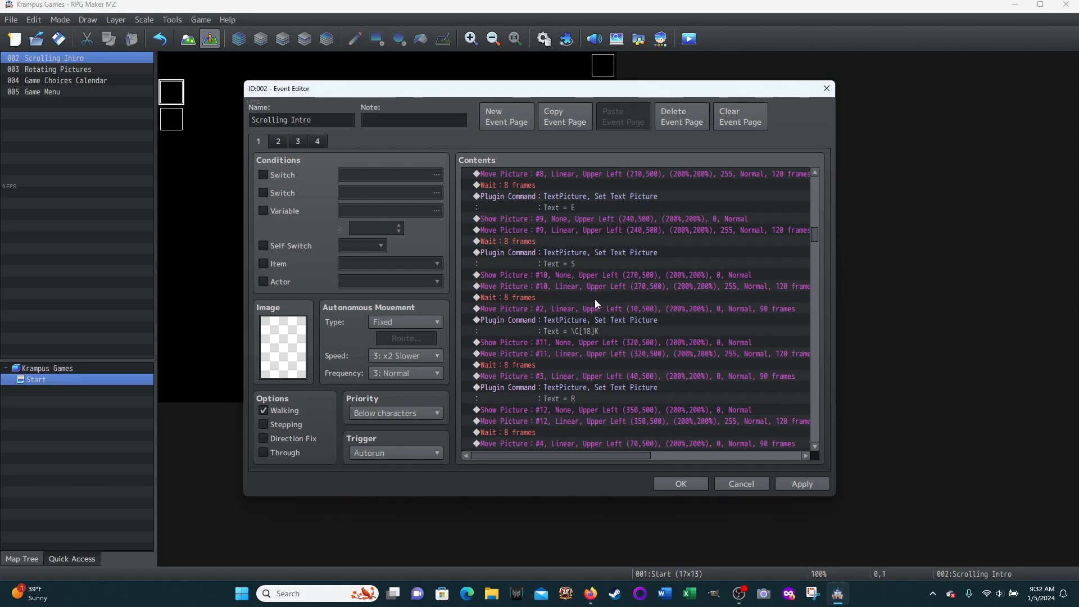
scroll(596, 301, "up", 13)
scroll(595, 305, "up", 2)
scroll(598, 303, "down", 2)
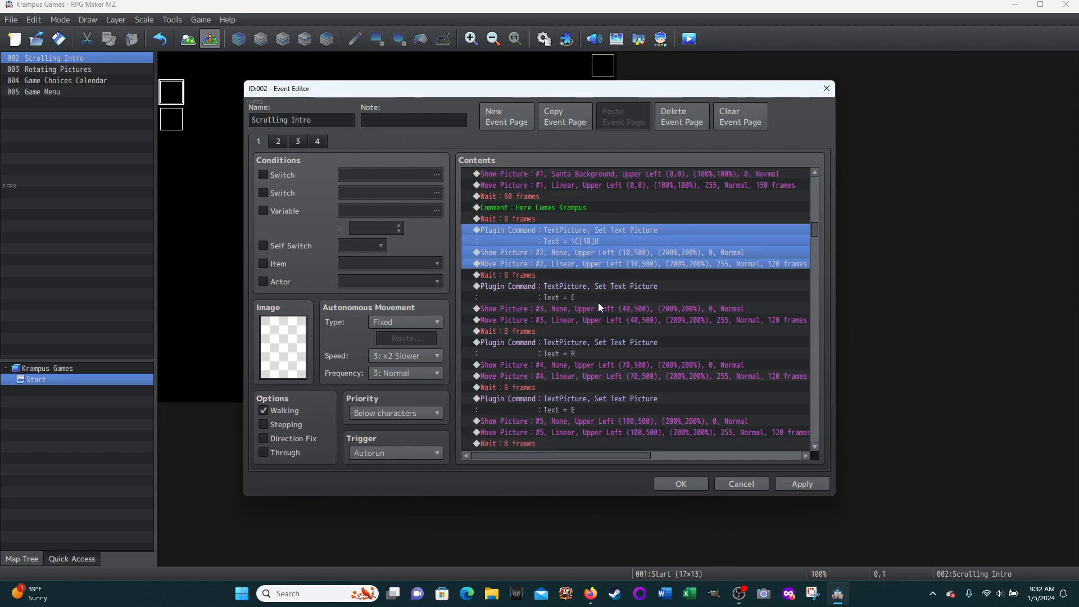
- Reselect the letter H's Set Text Picture, Show Picture #2 and Move Picture #2 commands, test them again and close the test window
right_click(566, 230)
left_click(561, 230)
left_click(565, 264)
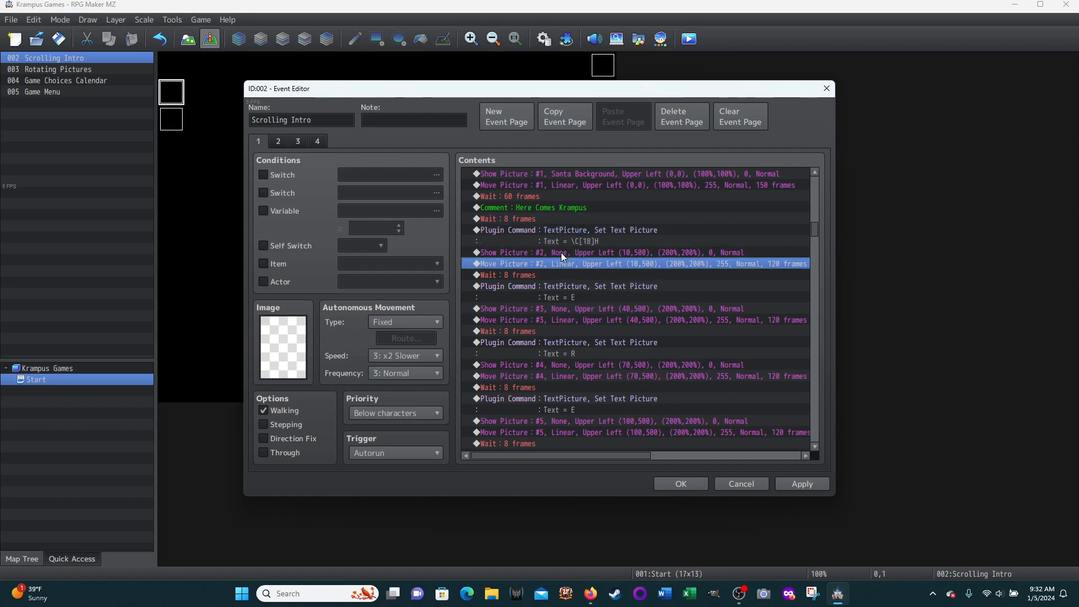
left_click(567, 232)
left_click(556, 260, "shift")
right_click(568, 247)
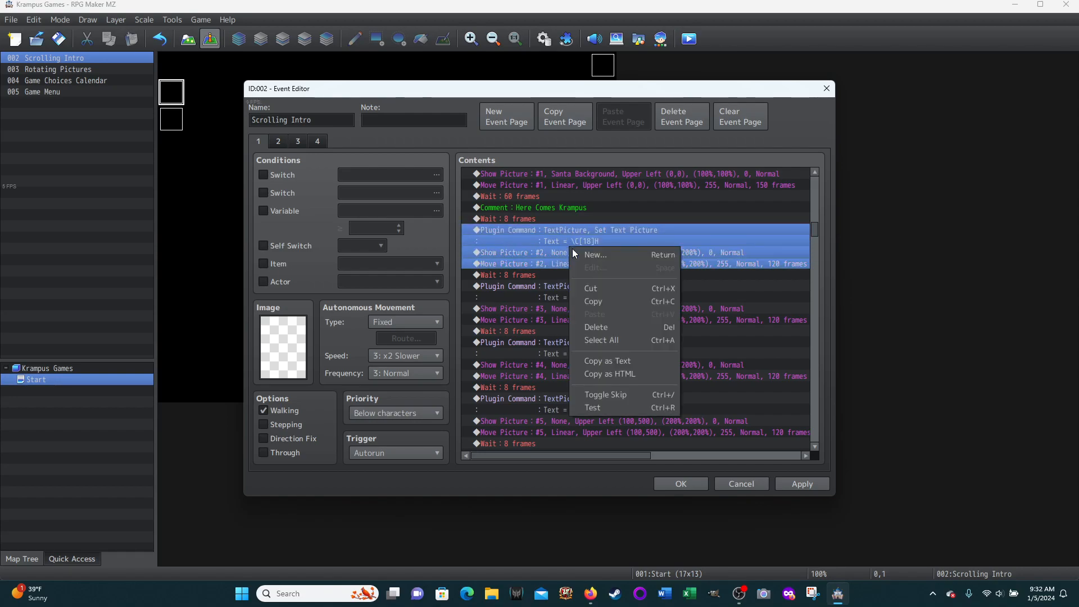
left_click(651, 407)
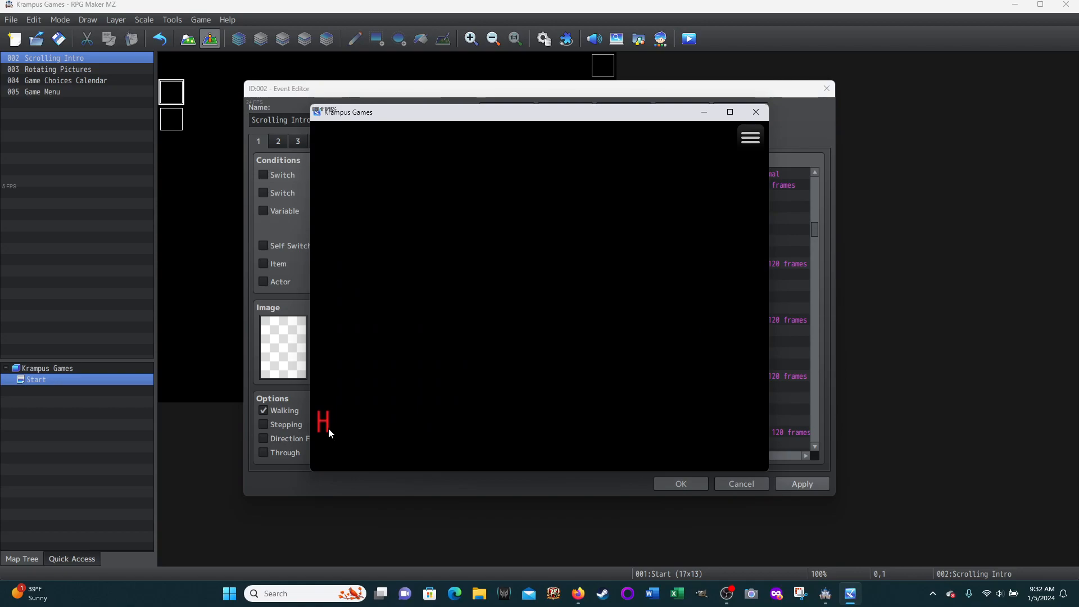
left_click(756, 112)
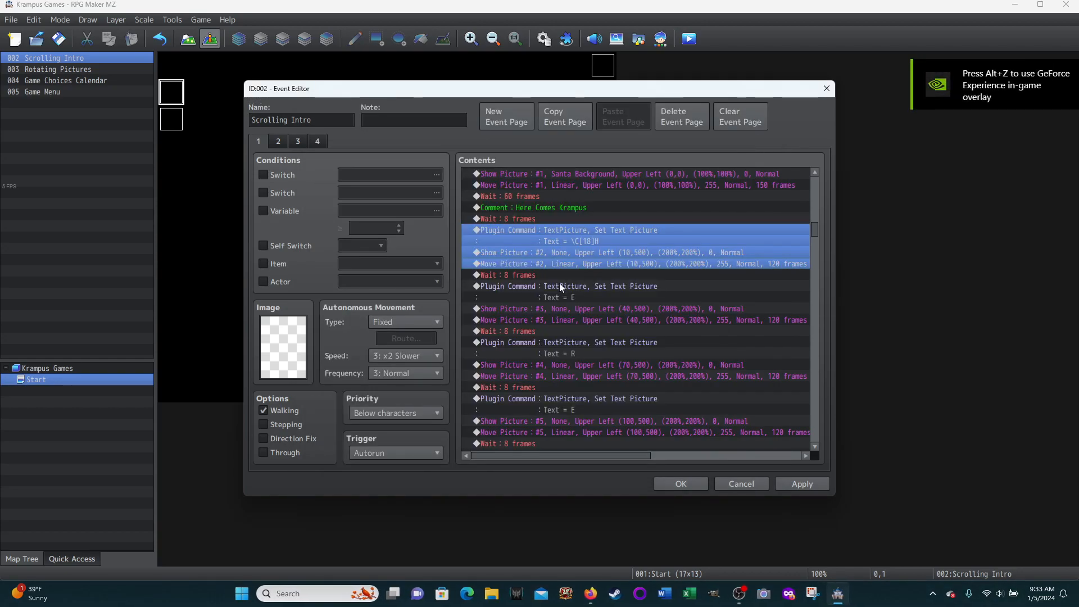
- Extend the selection through the letter E's Move Picture #3, test both letters, close the test window and clear the multi-line selection
left_click(556, 318, "shift")
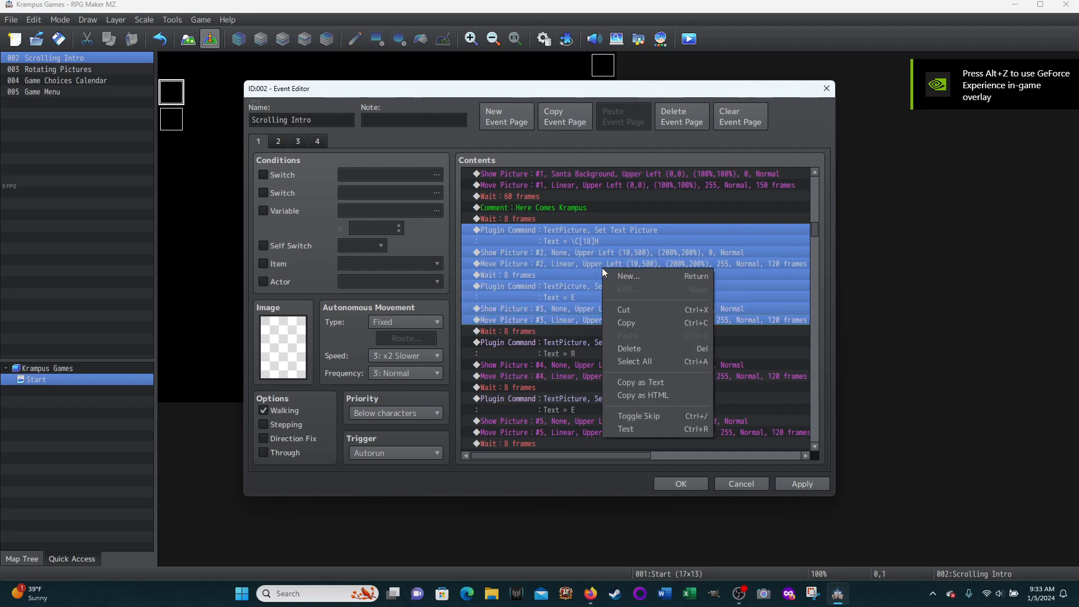
left_click(626, 428)
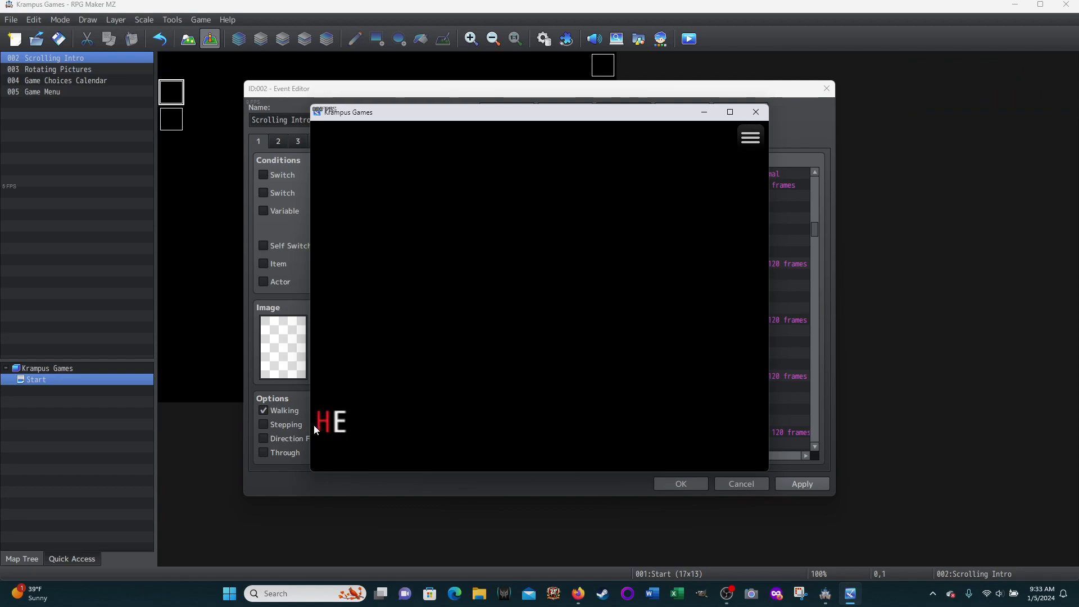
left_click(755, 113)
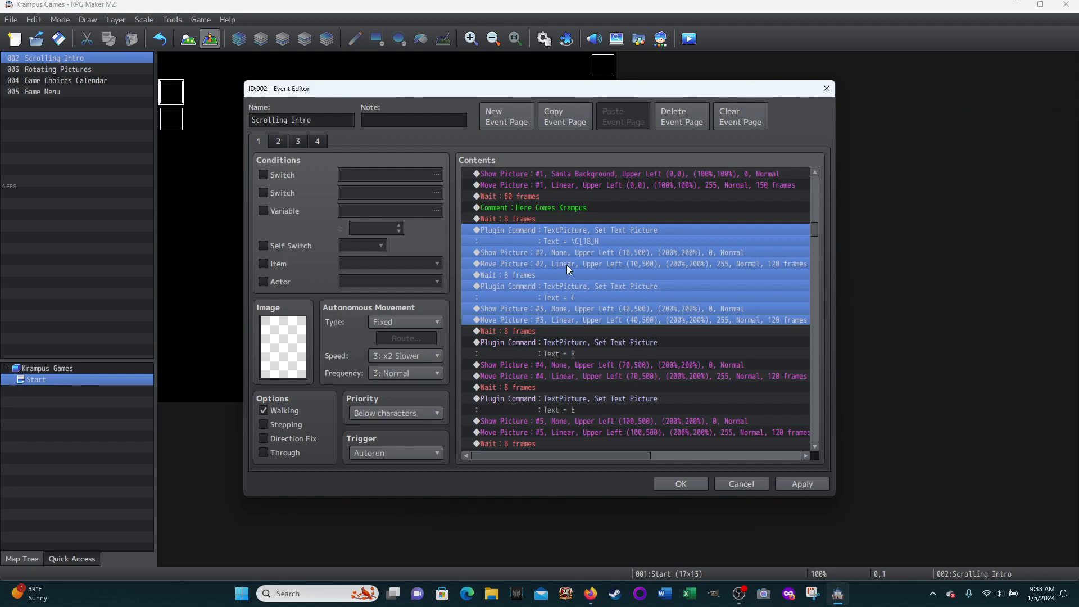
key("Up")
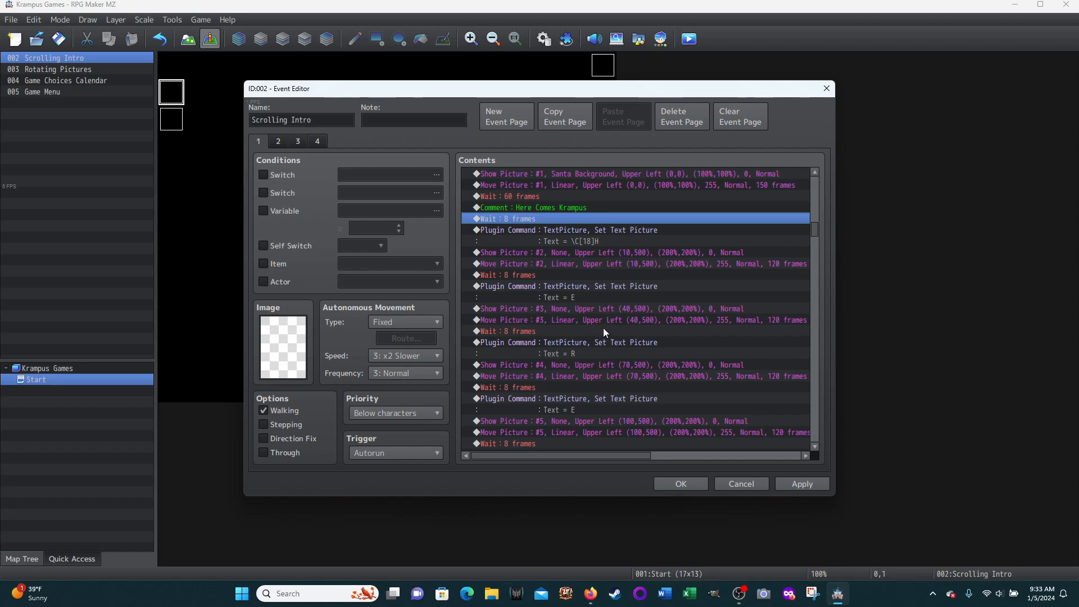
- Examine the remaining letters' commands through Krampus, including the 90-frame Move Picture fade-outs and the full width of the command lines
scroll(607, 321, "down", 1)
scroll(608, 322, "down", 3)
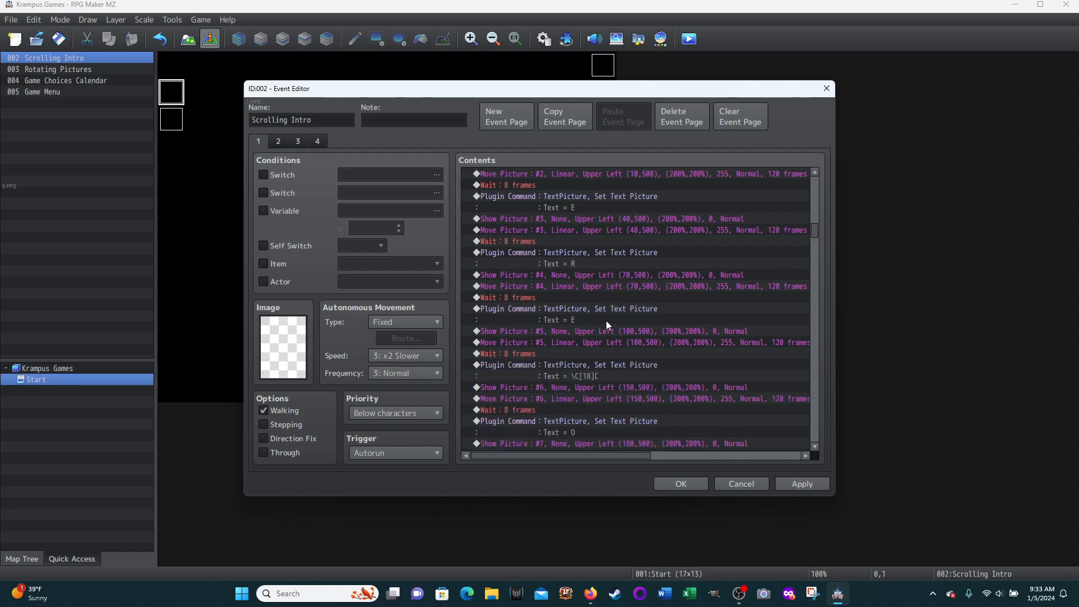
scroll(550, 313, "down", 1)
scroll(551, 313, "up", 1)
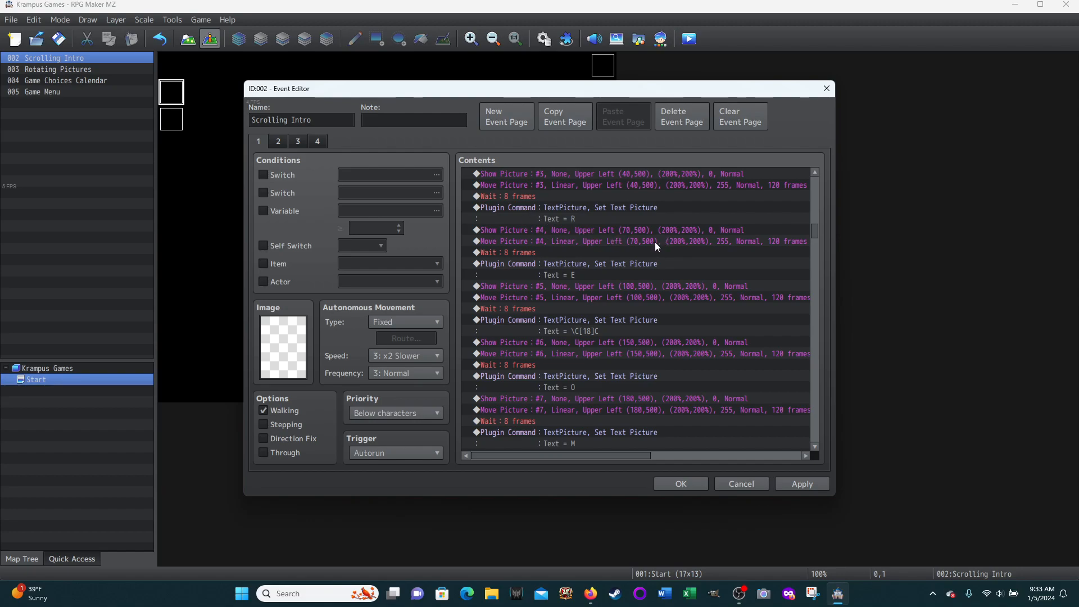
scroll(583, 301, "down", 6)
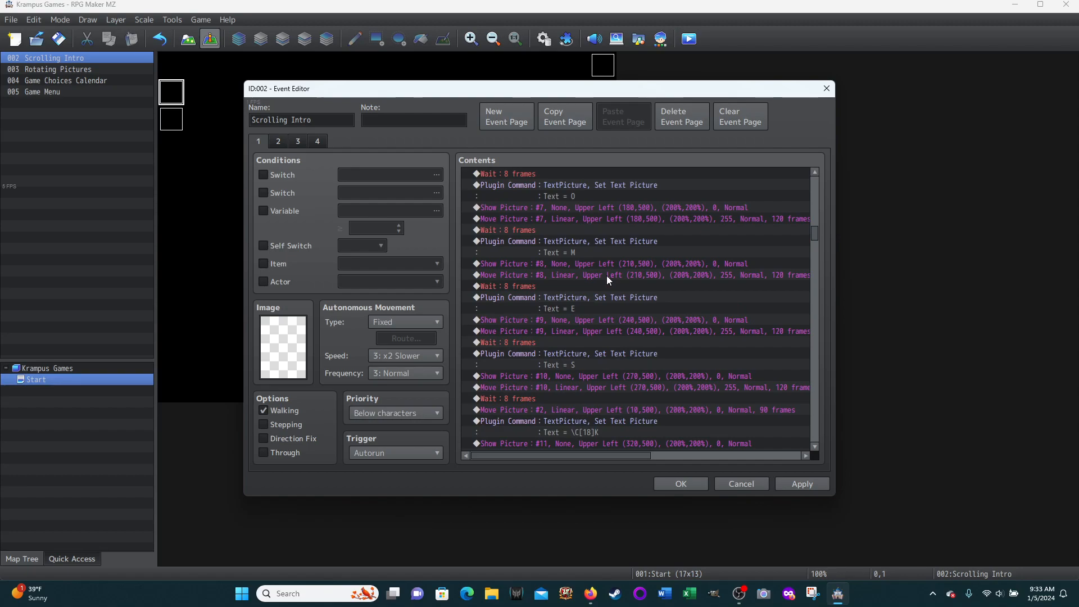
scroll(605, 276, "down", 4)
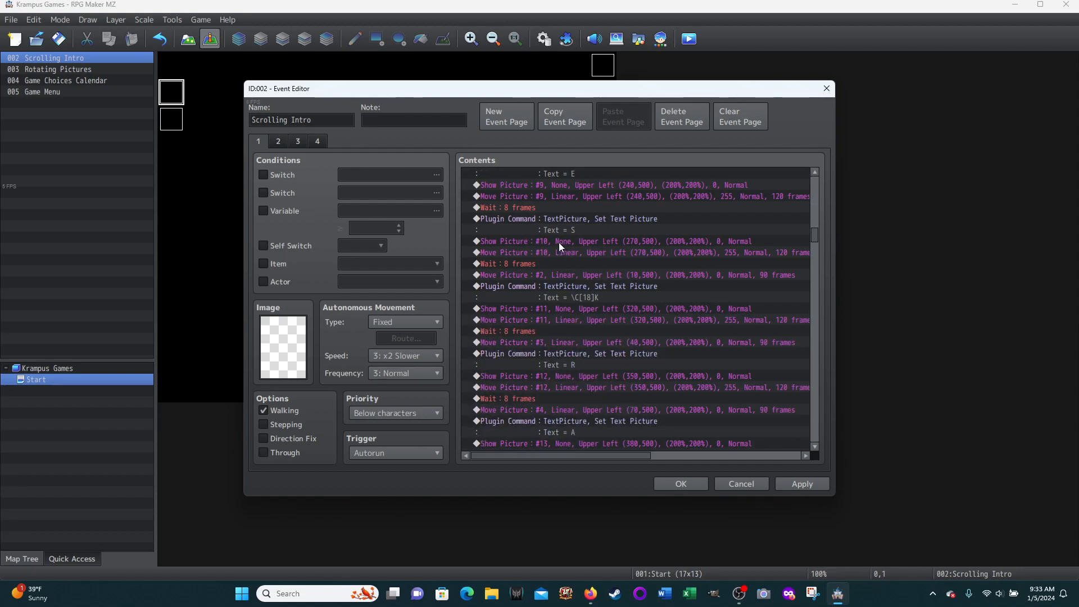
scroll(545, 263, "down", 1)
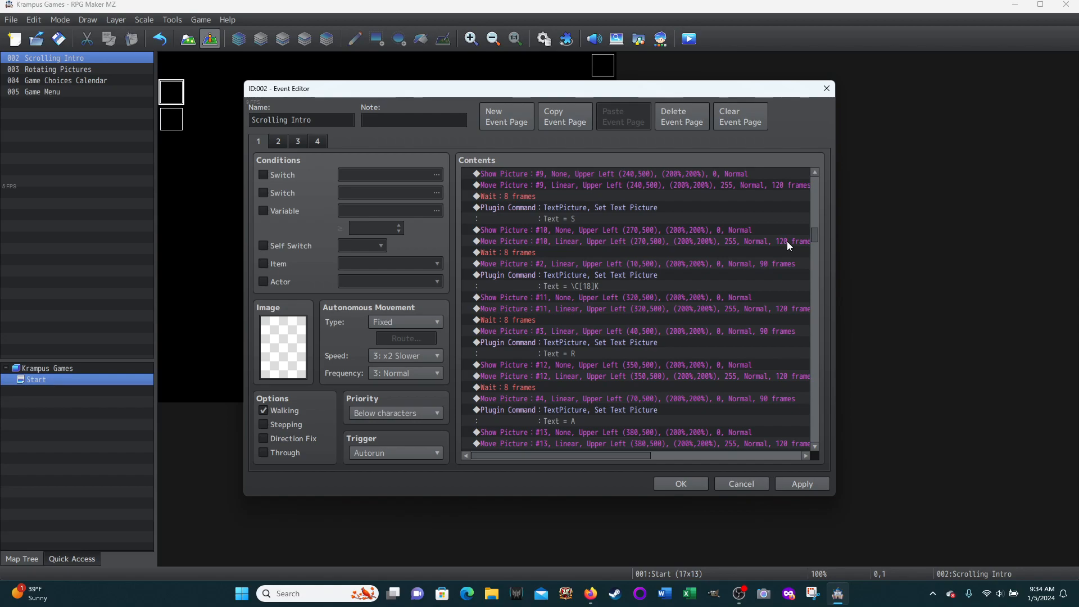
scroll(613, 454, "right", 2)
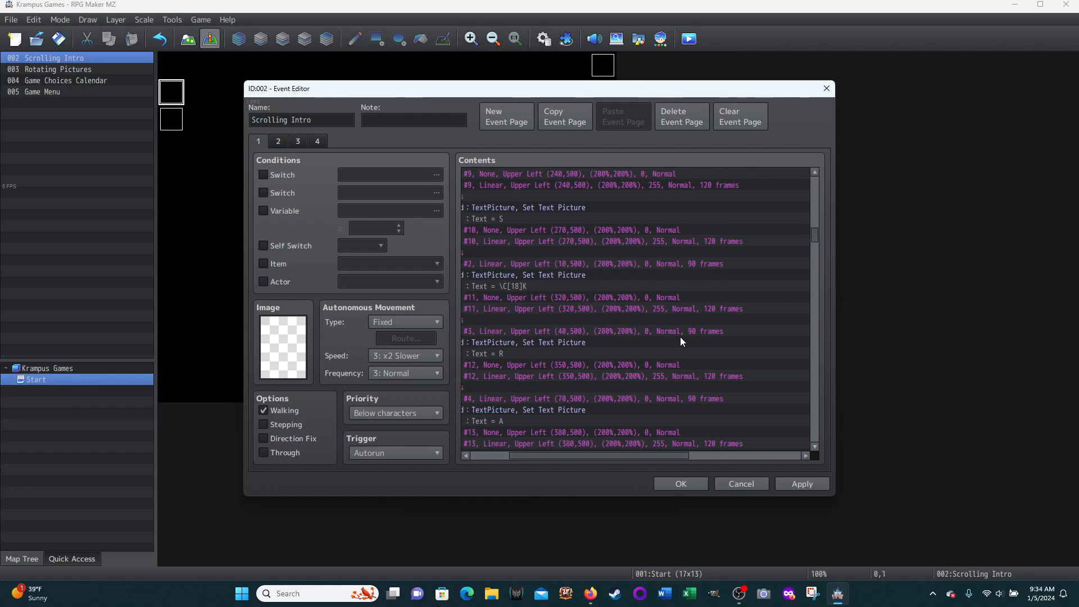
- Examine how the 90-frame Move Picture fade-outs of Here Comes alternate with the Krampus letters' fade-ins, selecting the letter R's Move Picture #4 fade-out
left_click_drag(667, 459, 633, 457)
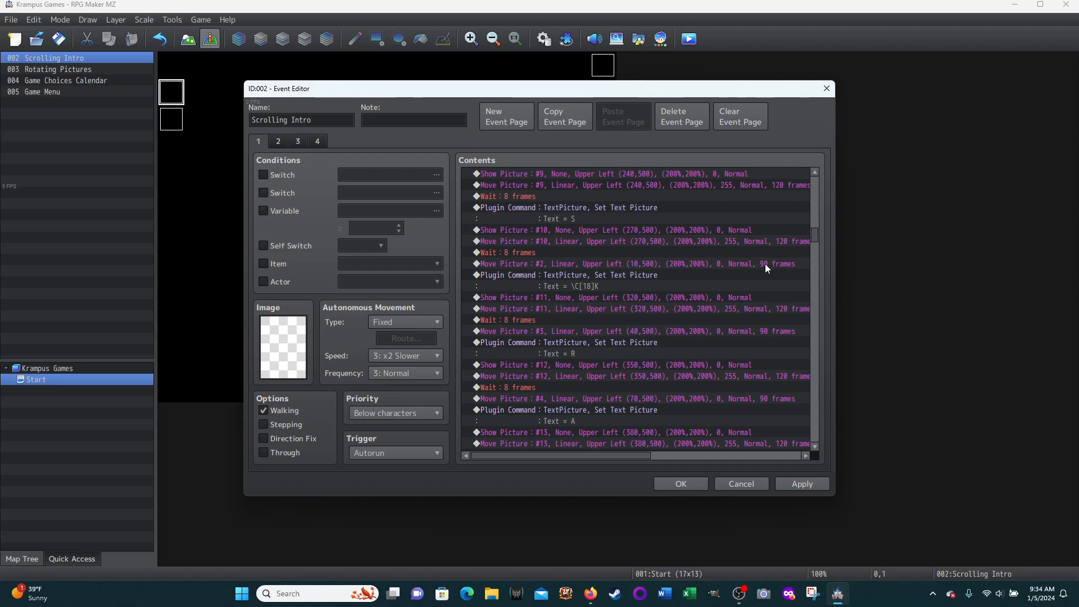
scroll(584, 349, "down", 1)
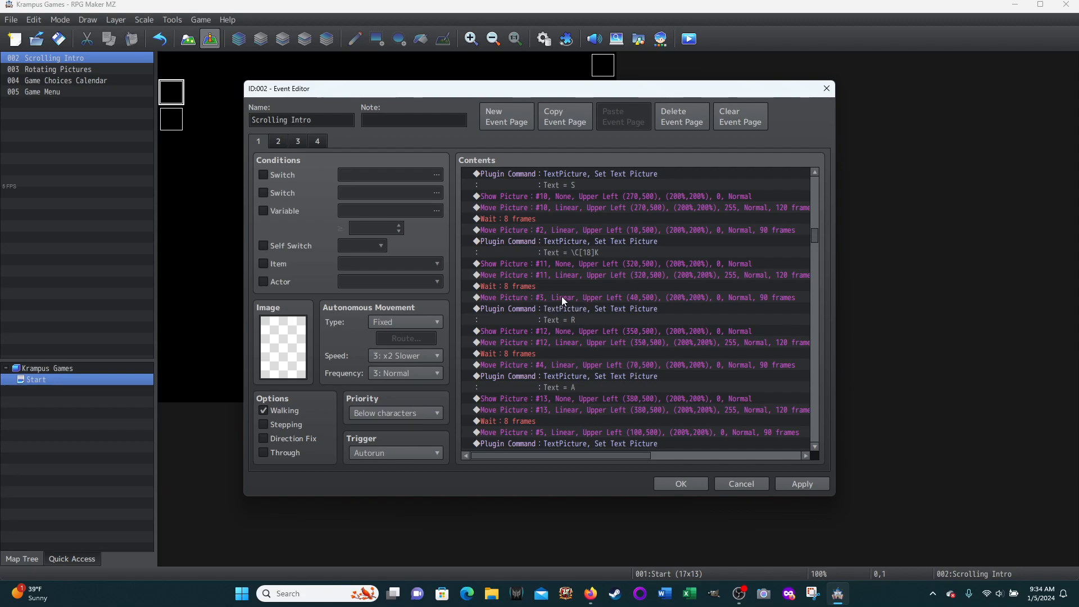
scroll(573, 304, "down", 1)
scroll(572, 301, "down", 1)
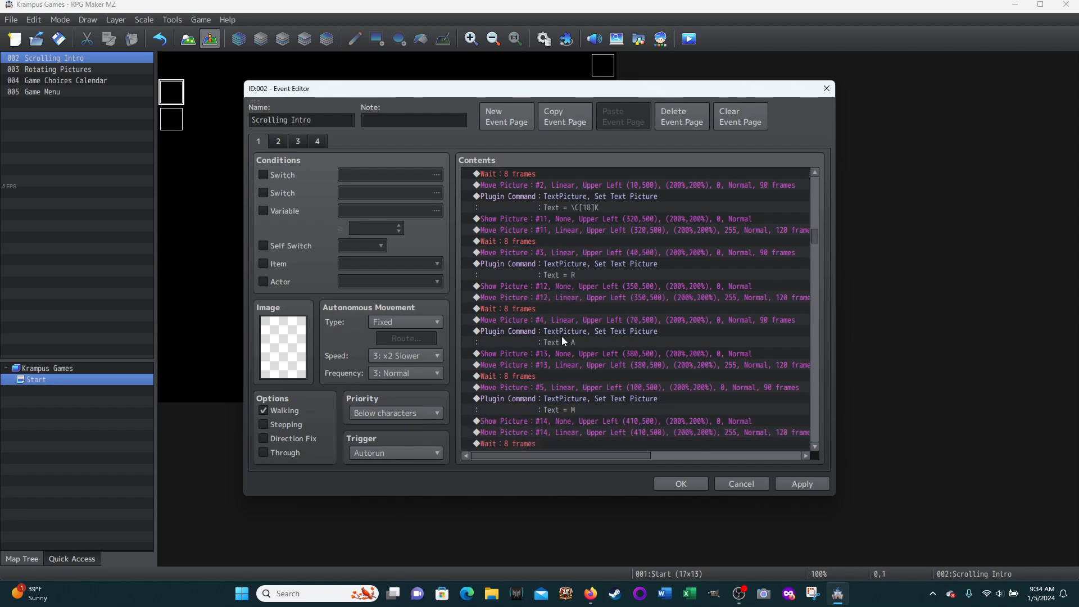
left_click(553, 320)
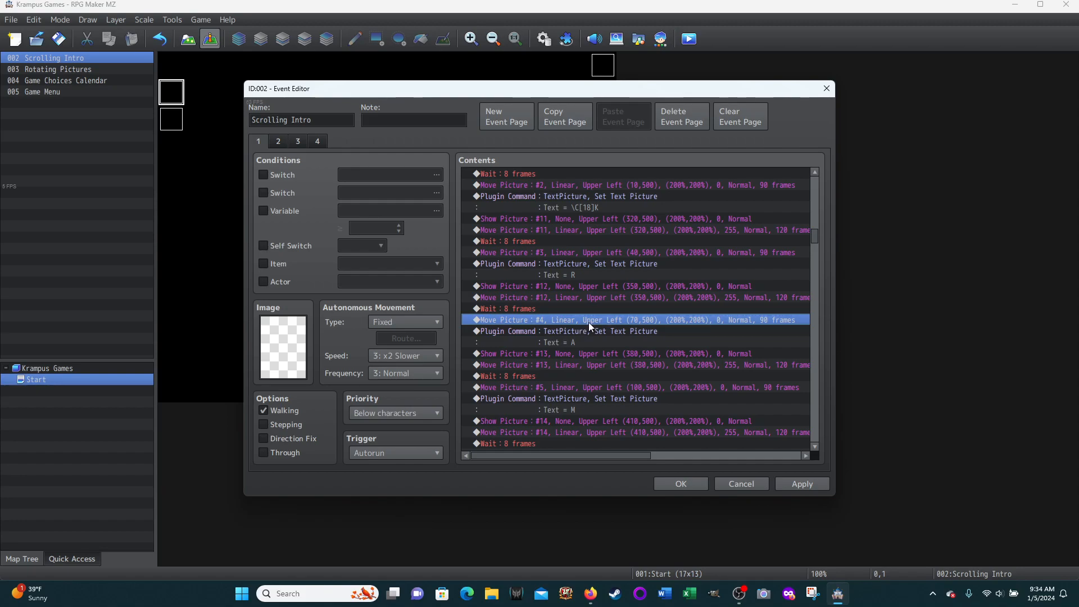
scroll(594, 327, "down", 1)
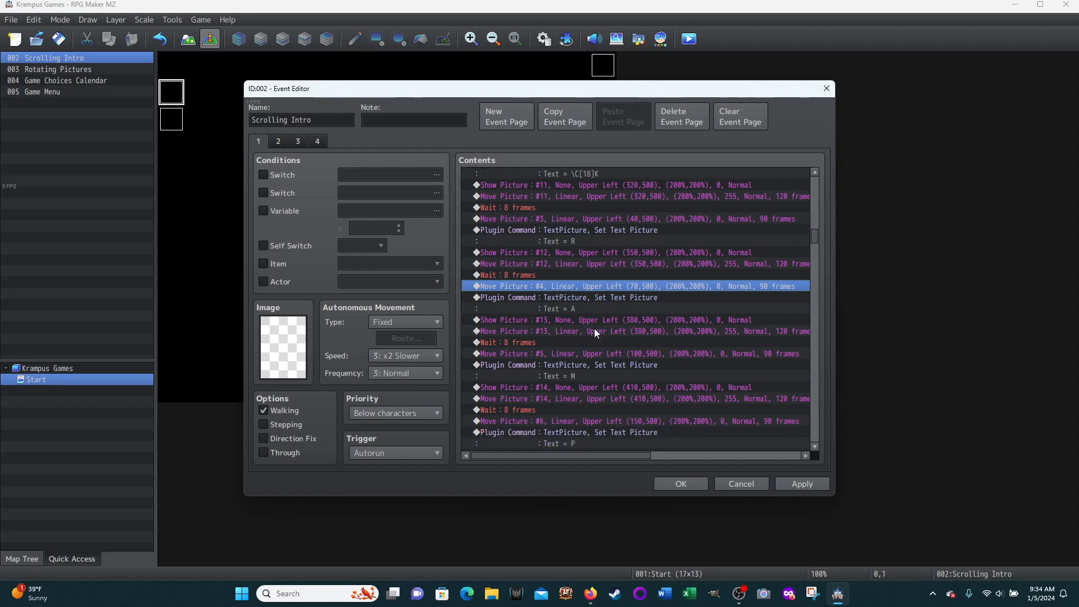
scroll(586, 340, "down", 4)
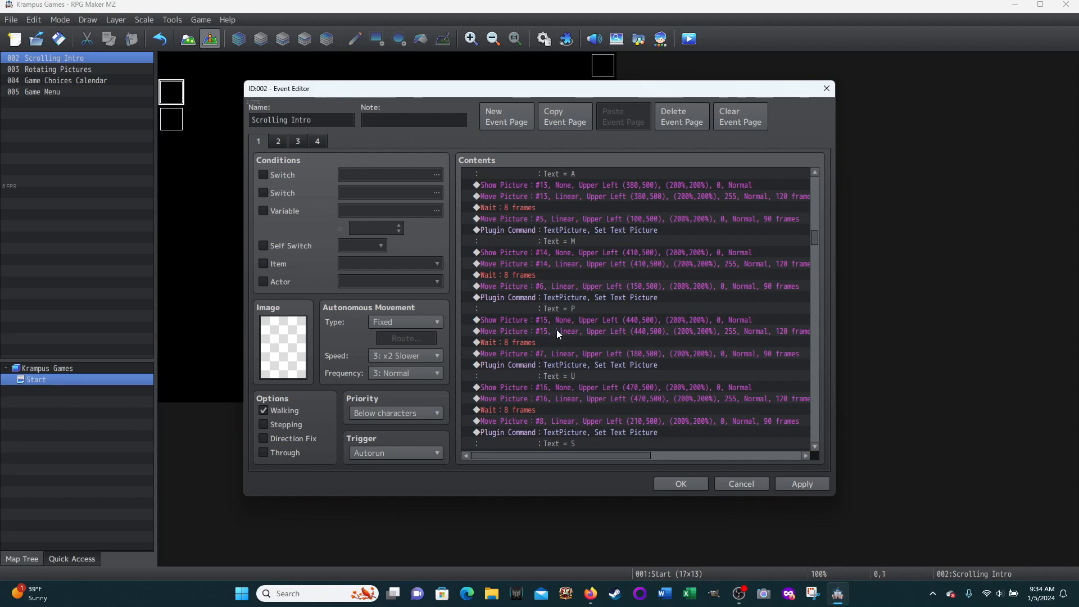
scroll(557, 333, "down", 7)
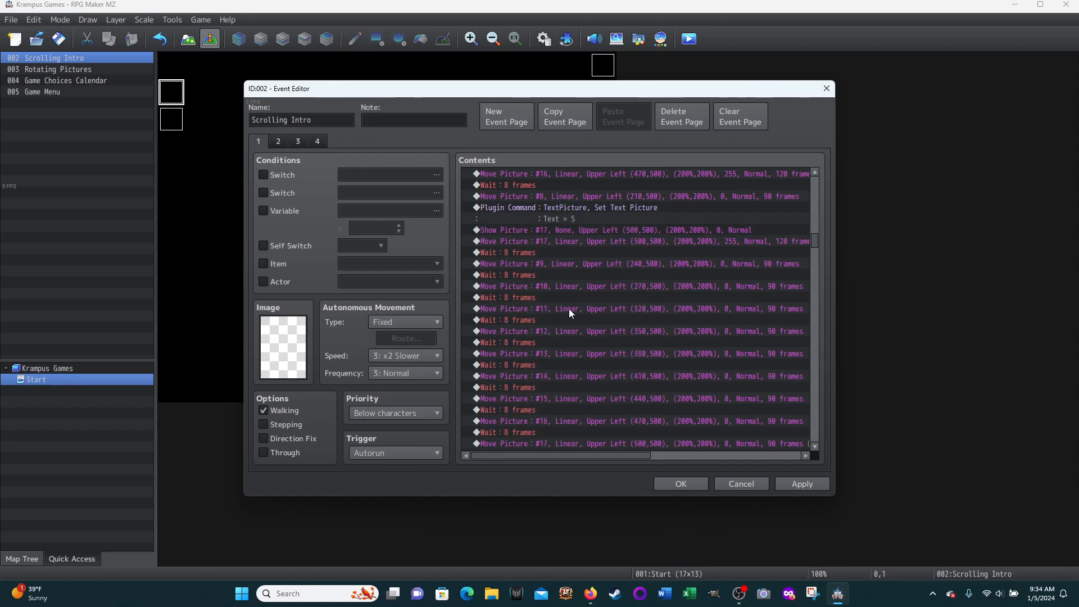
- Examine the closing Move Picture #9 to #17 fade-outs, their 8-frame waits and the start of the repeated Here Comes Krampus comment block
scroll(584, 264, "down", 3)
scroll(582, 263, "down", 1)
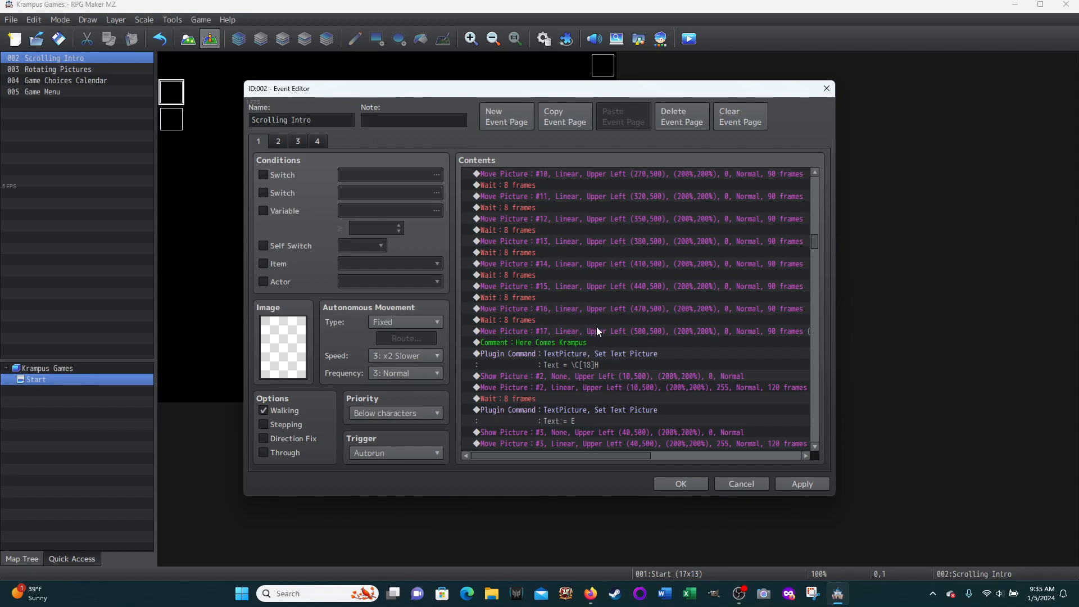
scroll(592, 320, "down", 2)
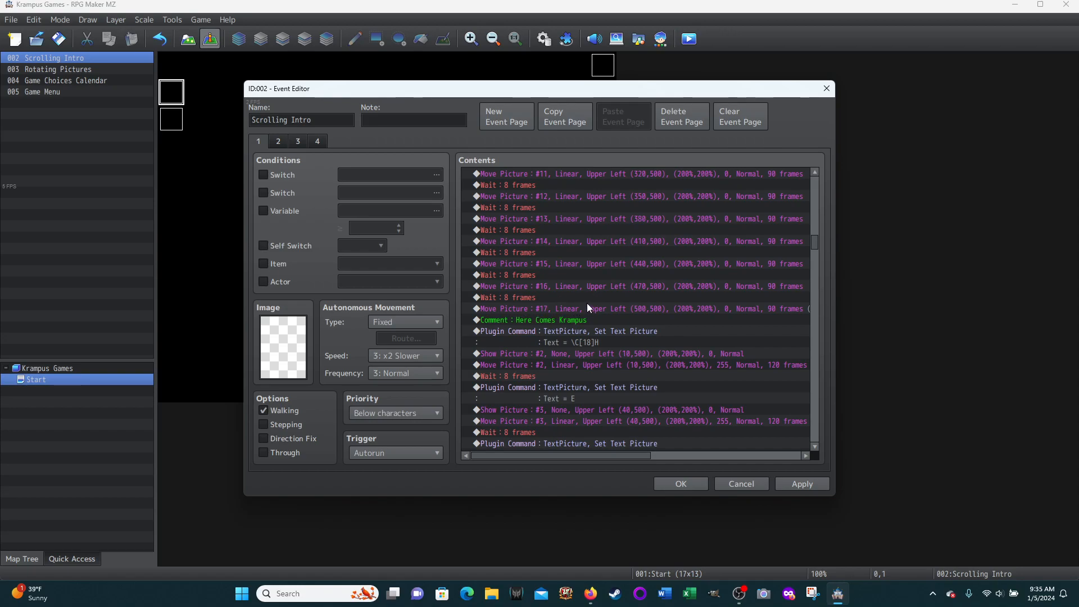
scroll(587, 308, "down", 2)
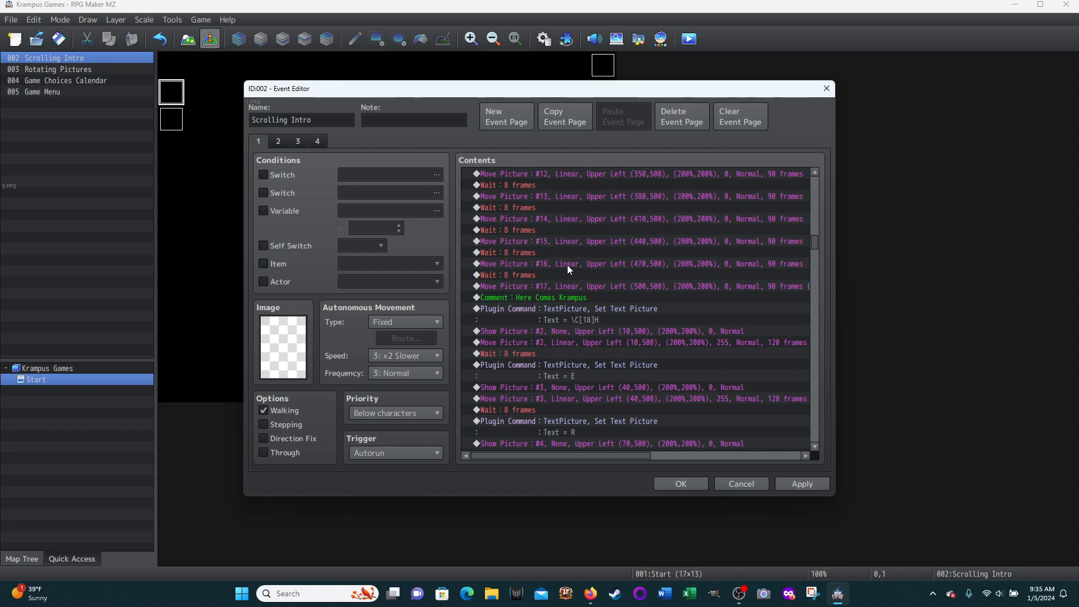
scroll(567, 266, "down", 1)
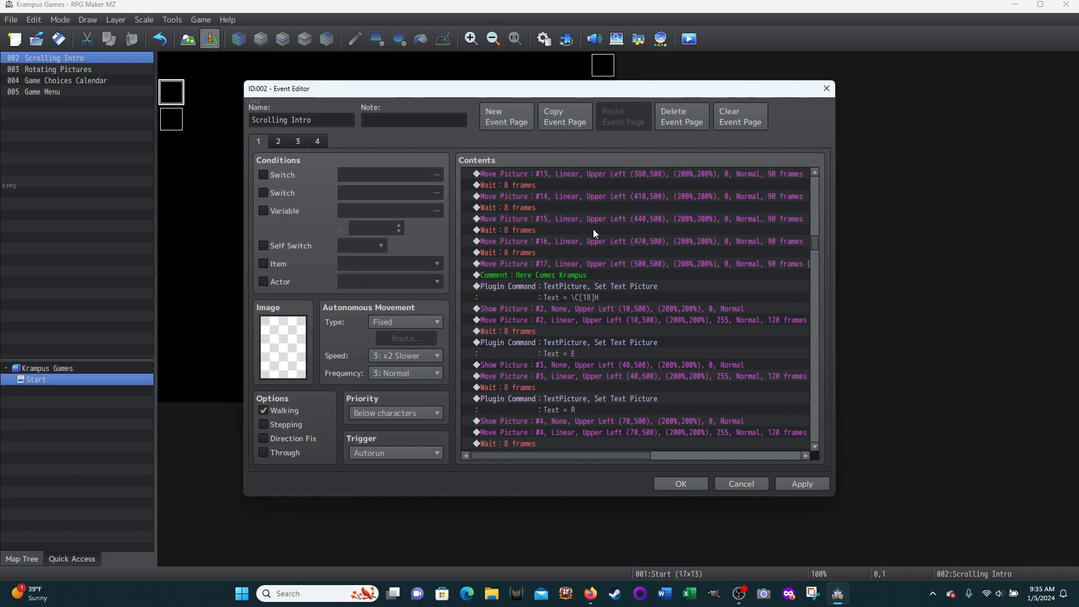
scroll(578, 272, "down", 1)
scroll(579, 270, "down", 1)
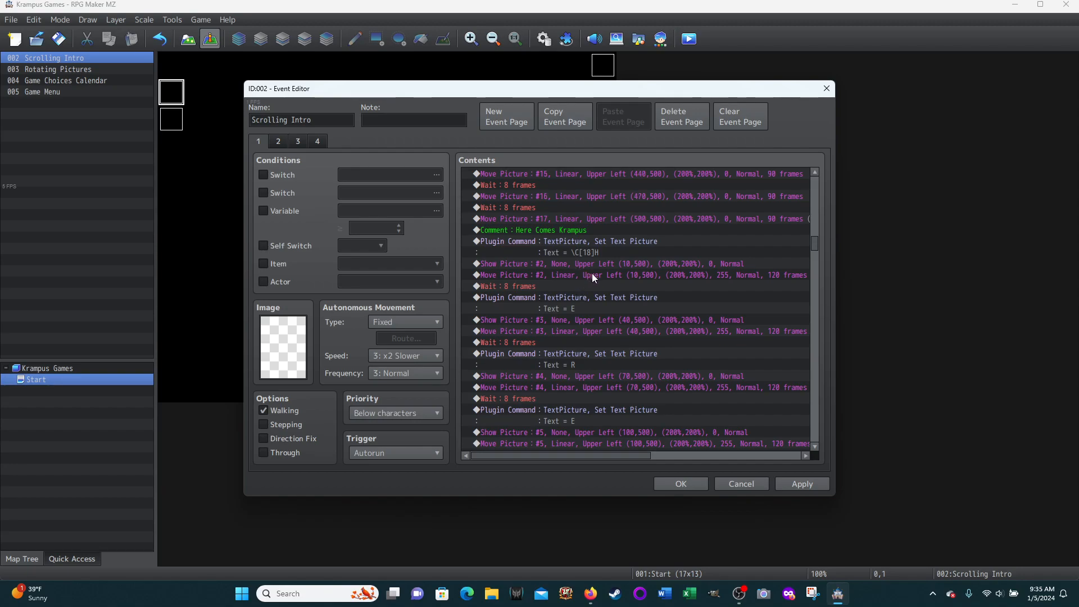
scroll(585, 287, "up", 1)
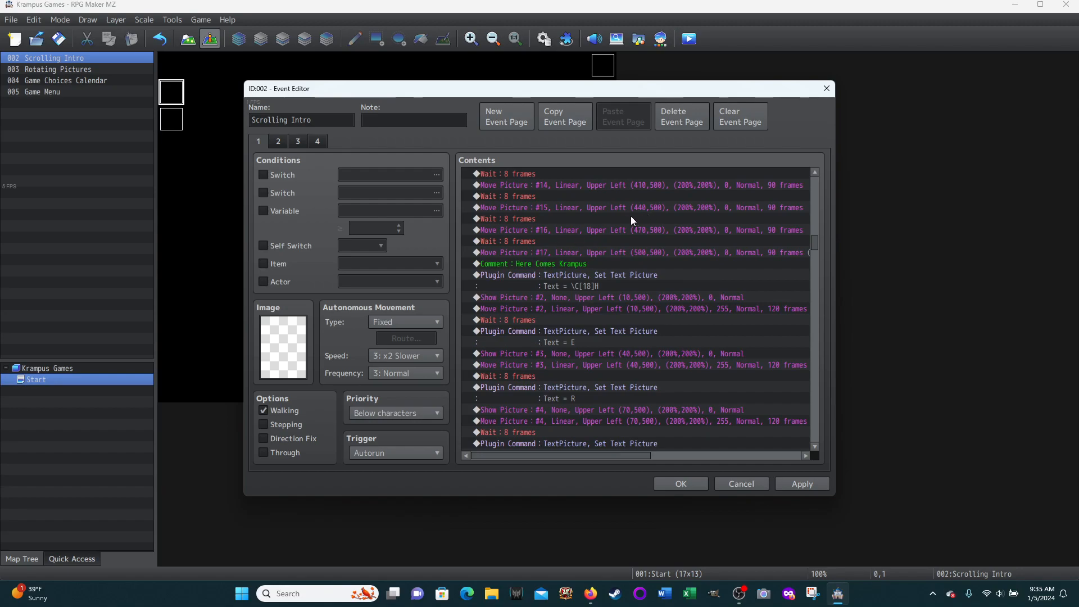
scroll(629, 216, "down", 1)
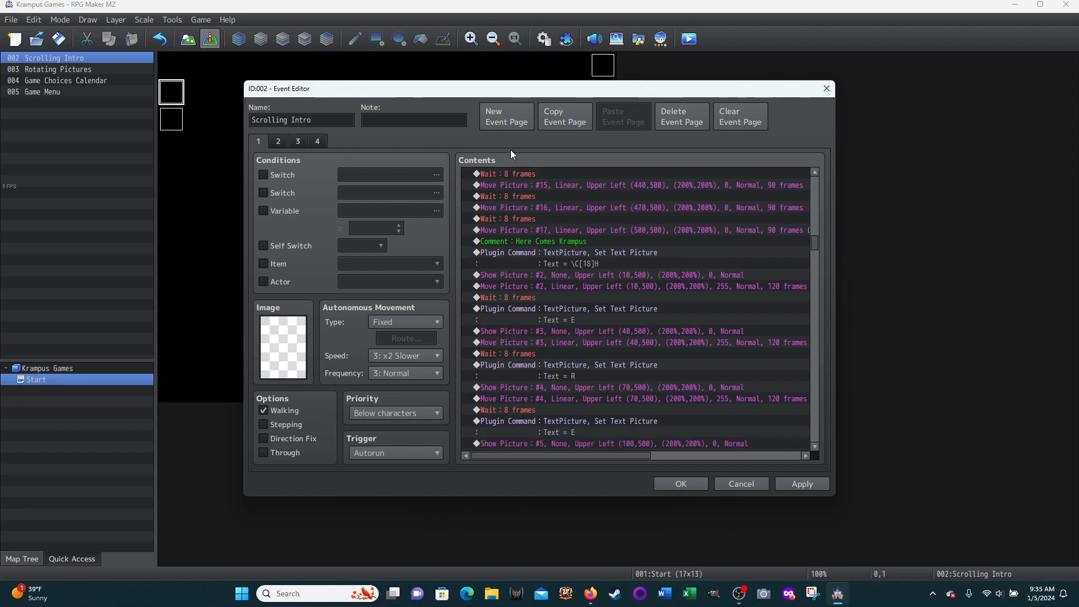
scroll(594, 259, "down", 1)
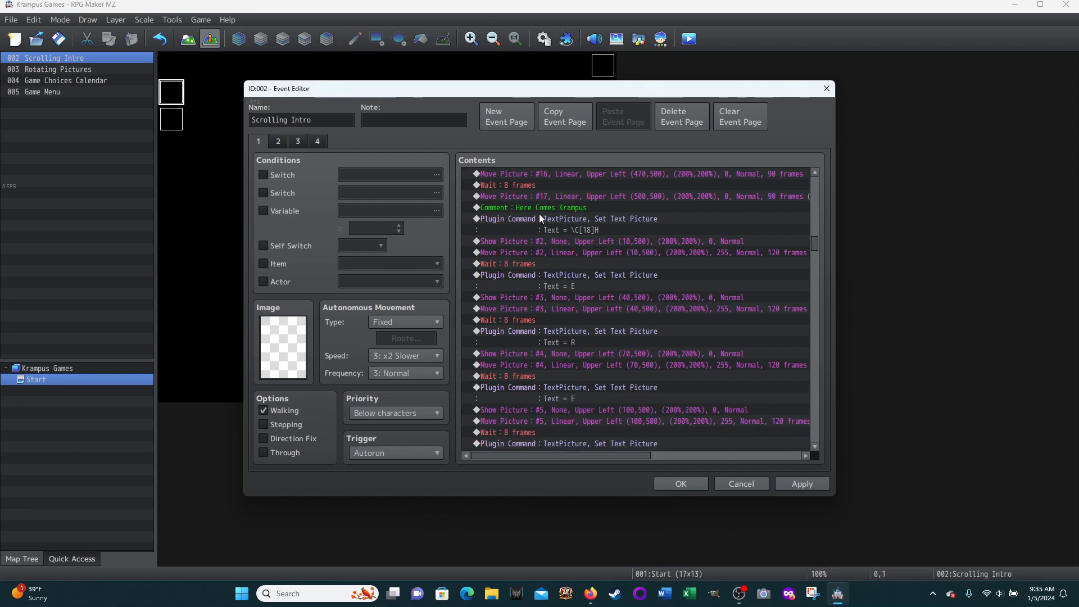
scroll(534, 209, "up", 8)
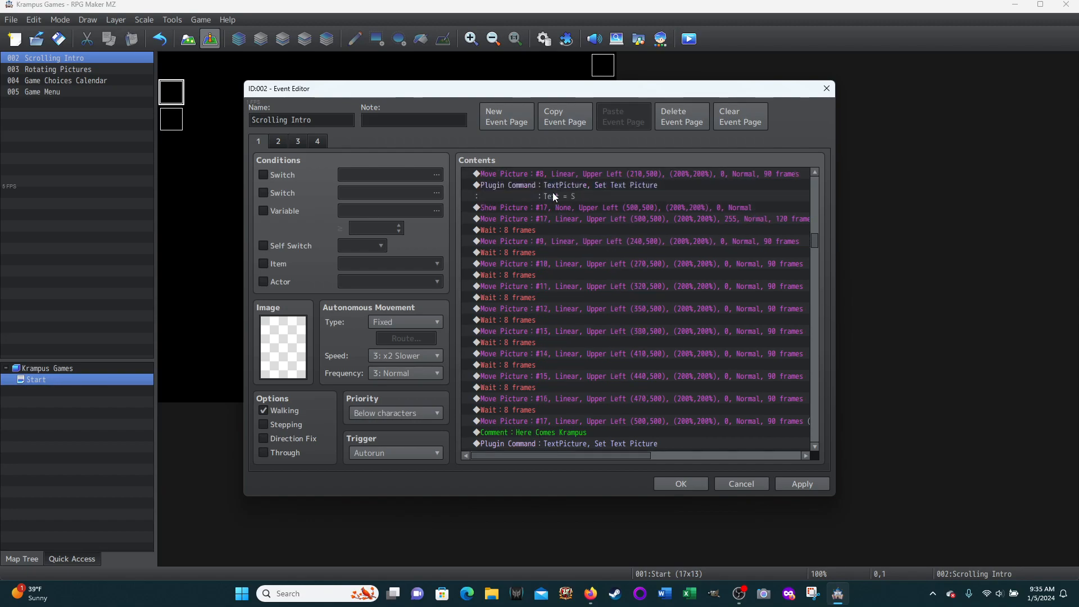
scroll(556, 209, "down", 1)
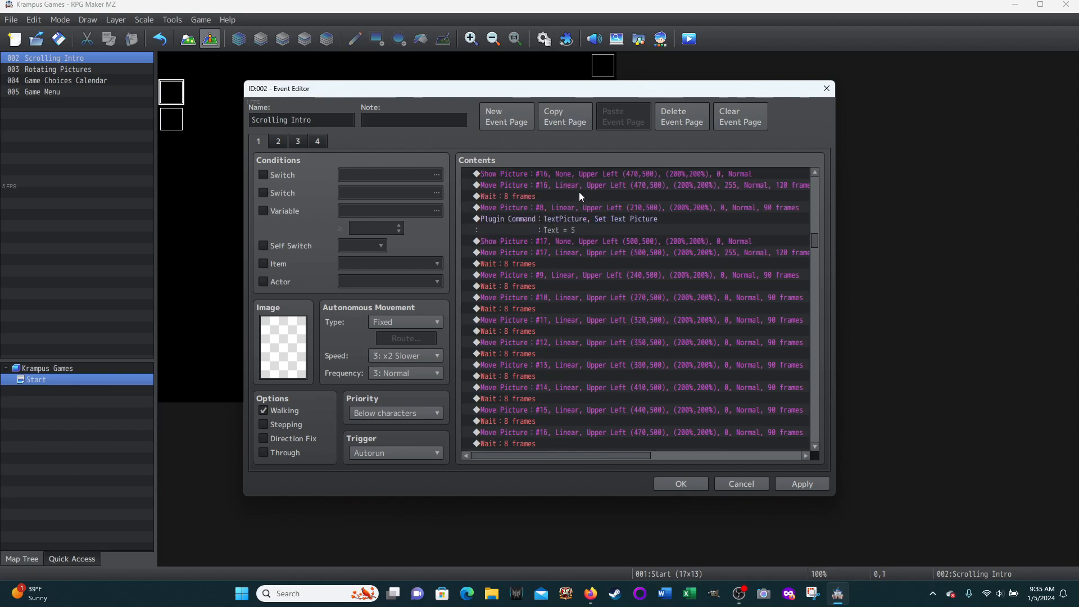
scroll(598, 225, "down", 2)
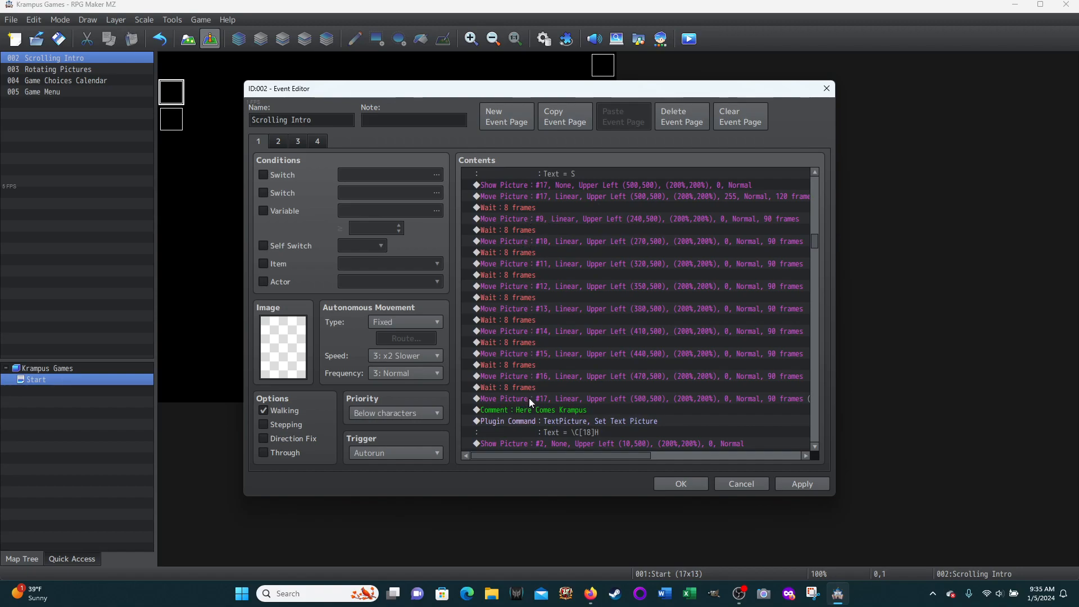
scroll(562, 253, "down", 4)
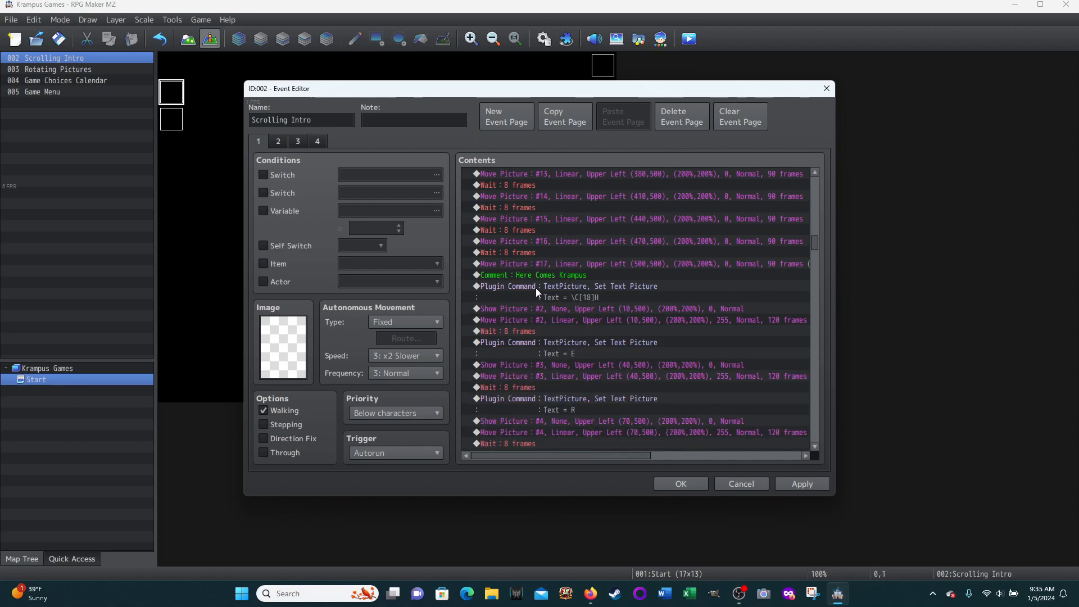
scroll(610, 296, "down", 2)
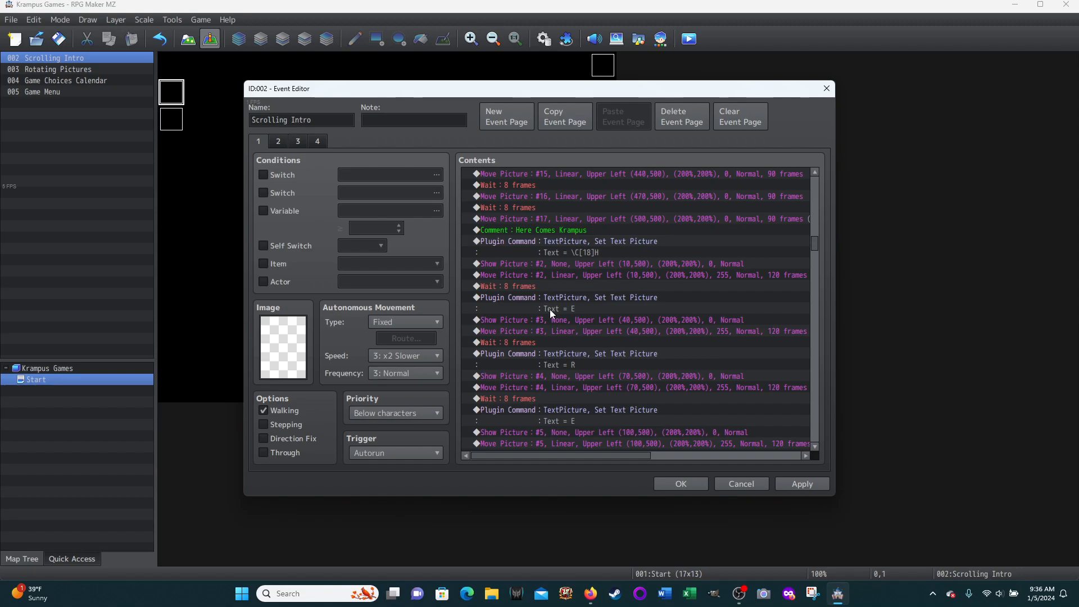
- Review the letter commands of the repeated Here Comes Krampus, Looming Over Your Bed and Everyone Knows You Deserve What's Coming lyric blocks
scroll(562, 297, "down", 10)
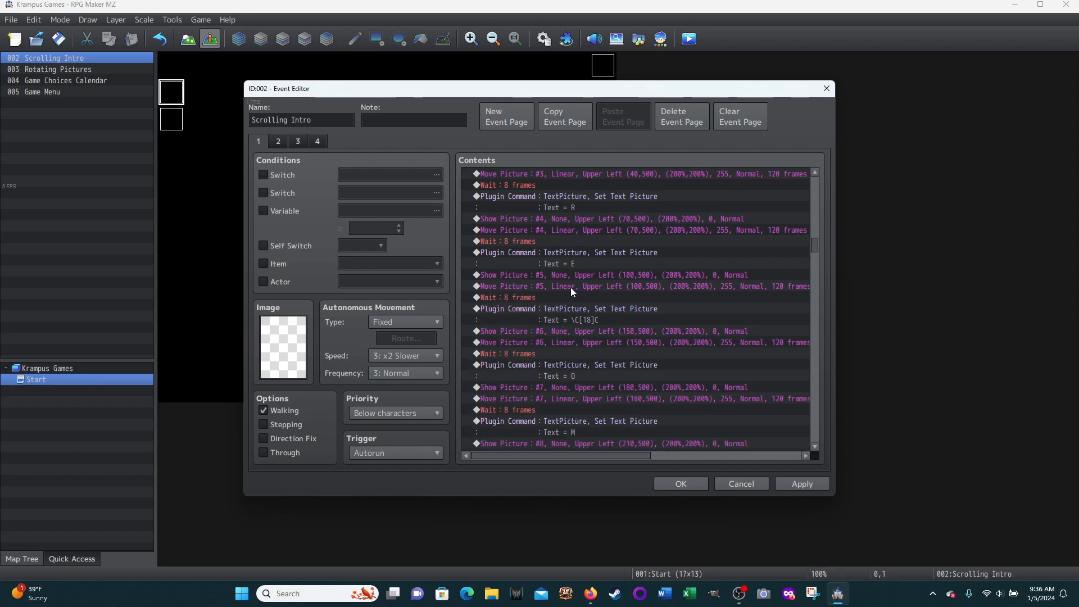
scroll(570, 301, "down", 15)
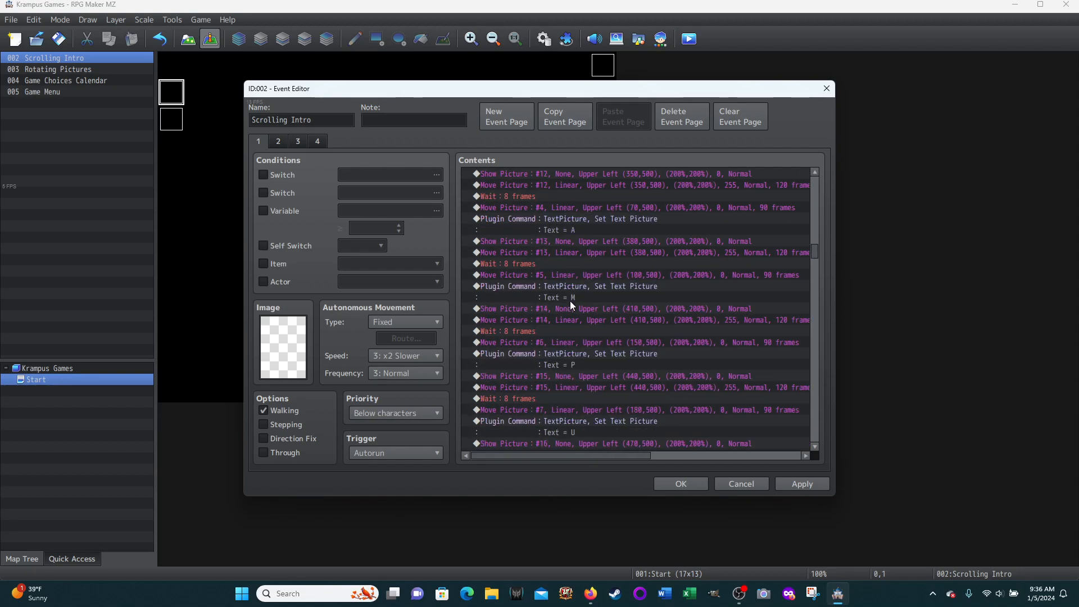
scroll(576, 301, "down", 8)
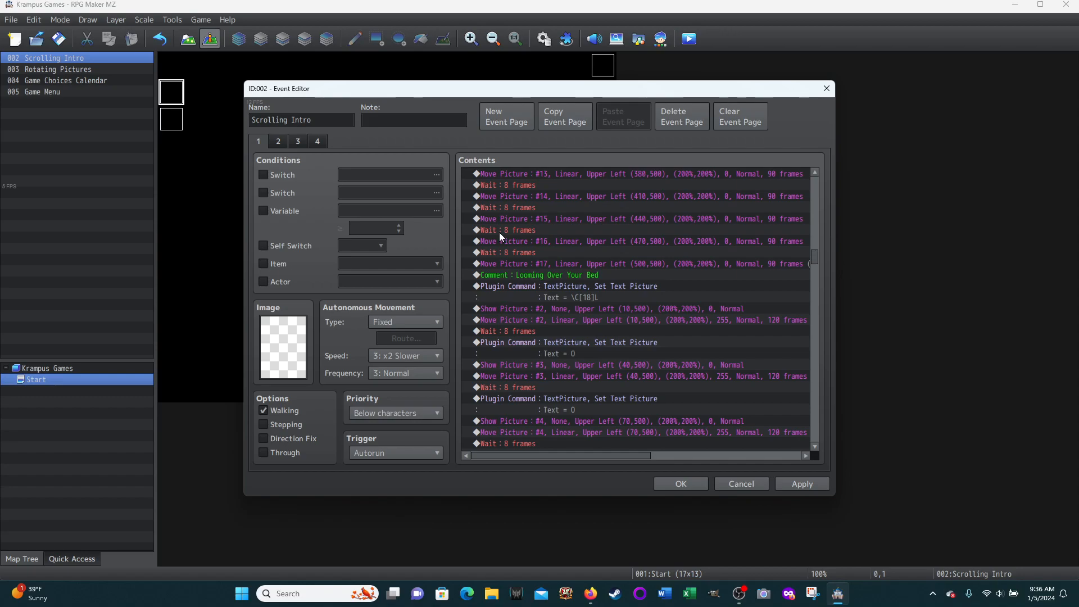
scroll(581, 276, "down", 1)
scroll(580, 276, "down", 1)
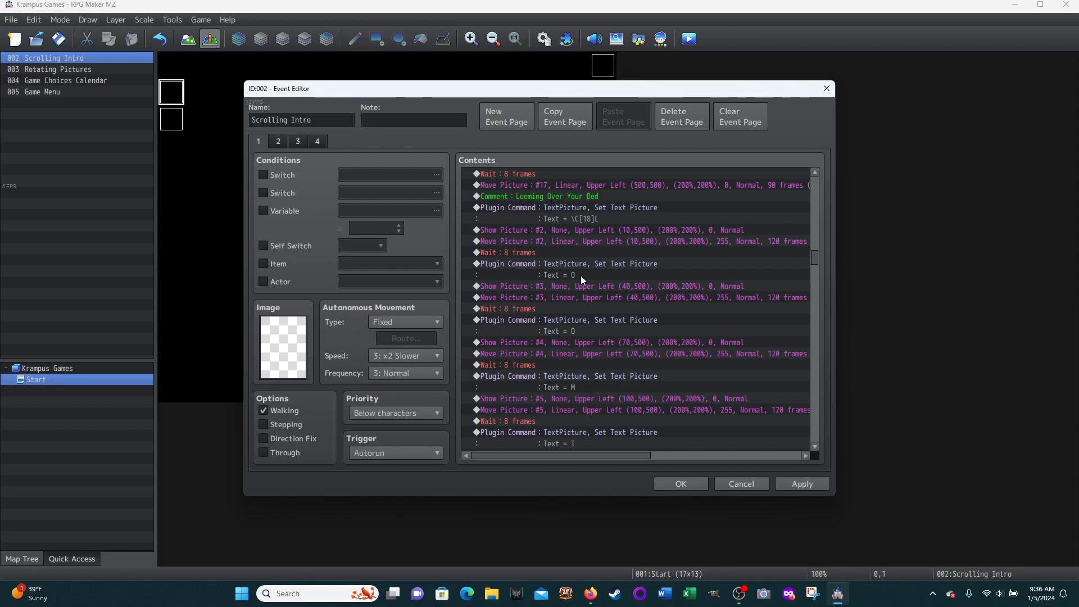
scroll(593, 296, "down", 15)
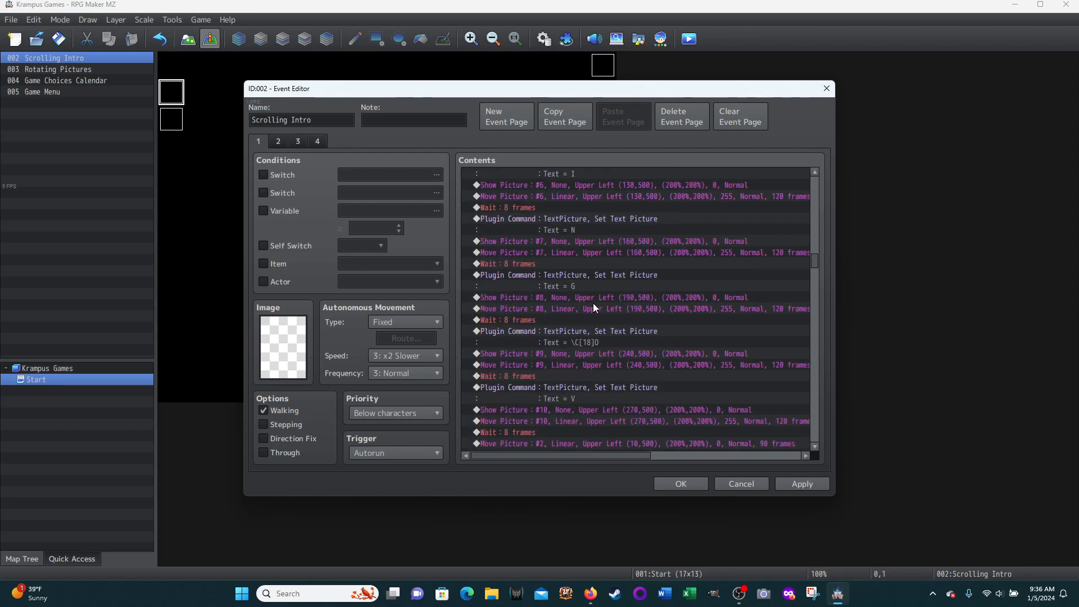
scroll(588, 314, "down", 10)
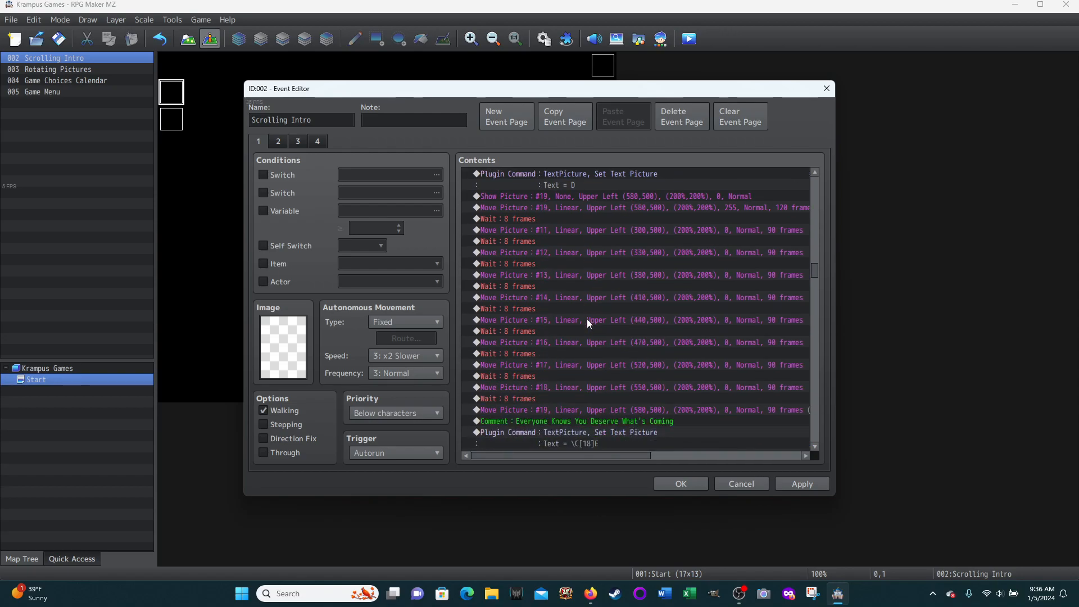
scroll(591, 324, "down", 5)
scroll(591, 326, "down", 20)
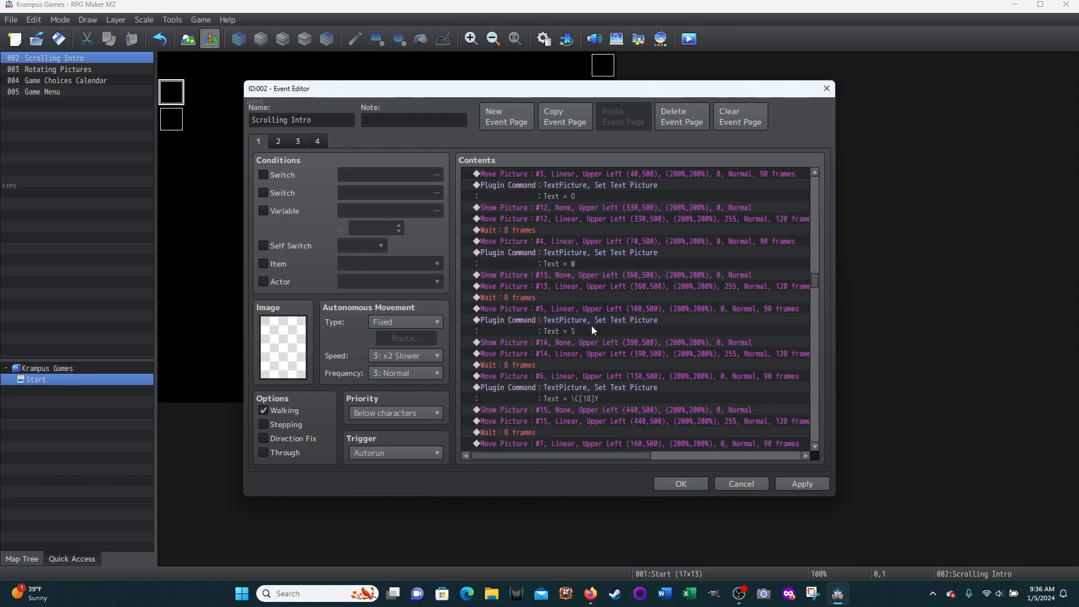
scroll(591, 332, "down", 18)
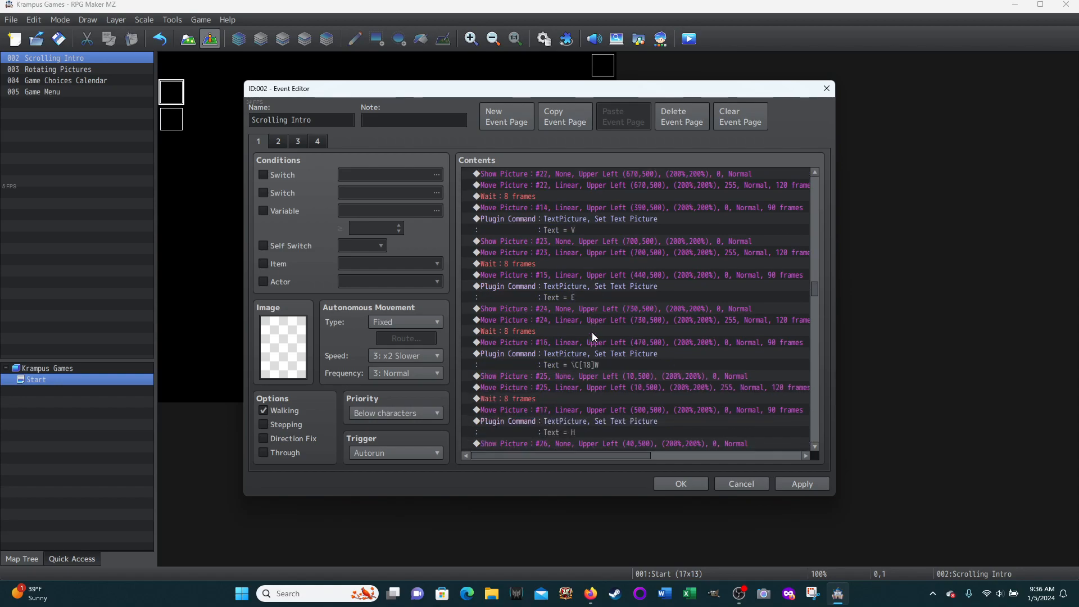
scroll(589, 333, "down", 10)
- Review the letter commands of the So There's No Use In Hiding Your Head and Krampus Knows That You've Been Naughty lyric blocks
scroll(590, 335, "down", 9)
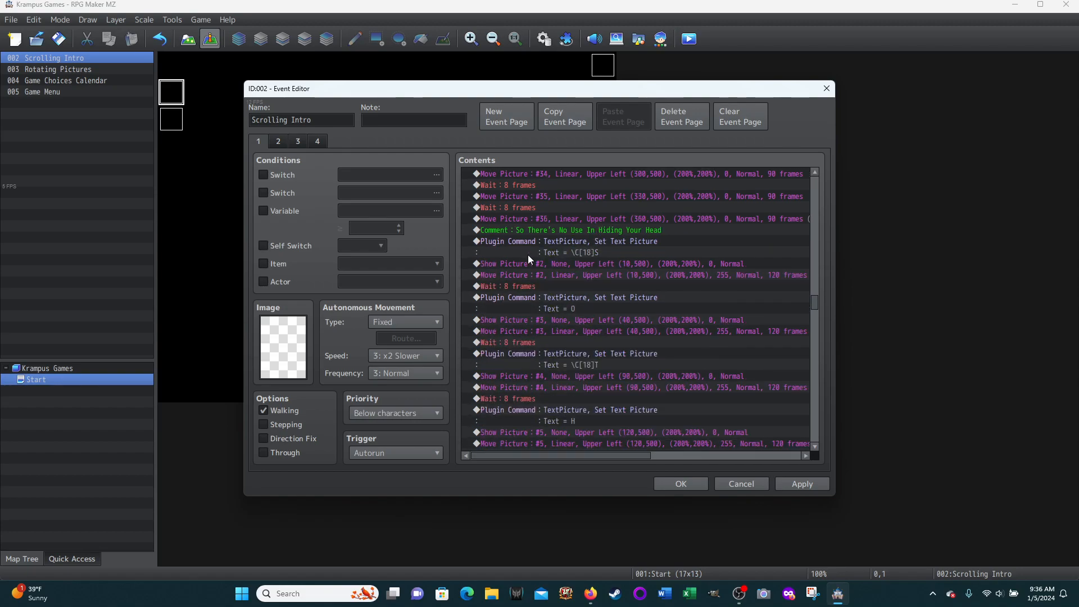
scroll(566, 328, "down", 18)
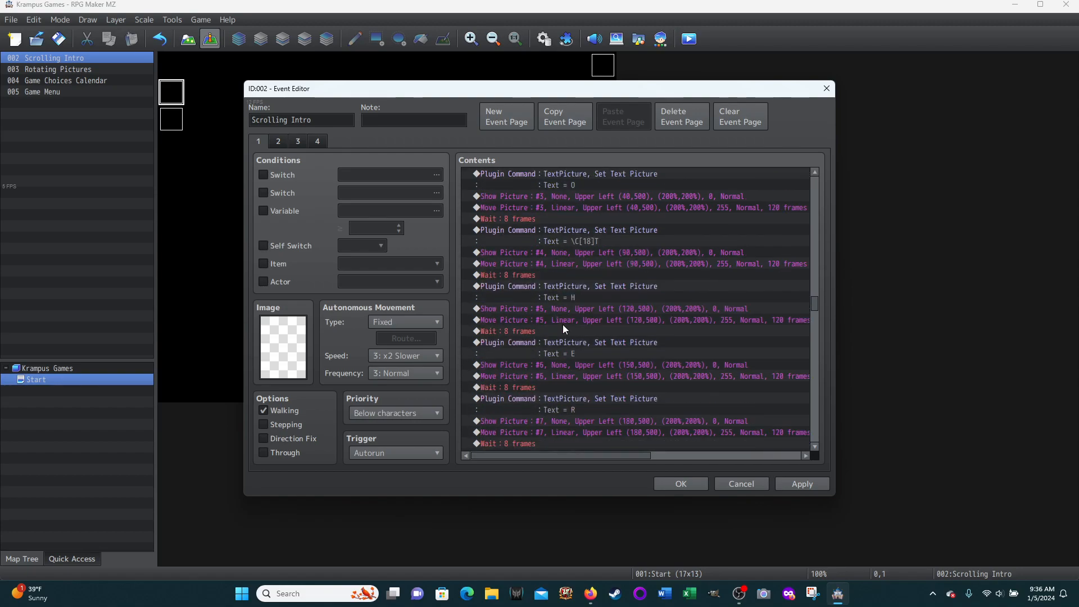
scroll(572, 341, "down", 19)
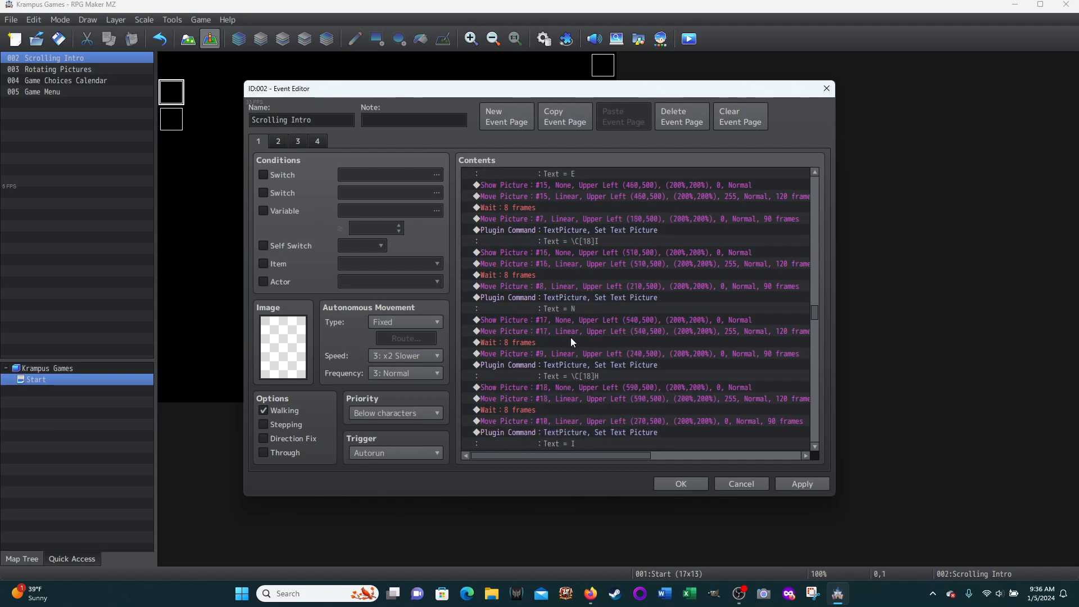
scroll(572, 341, "down", 20)
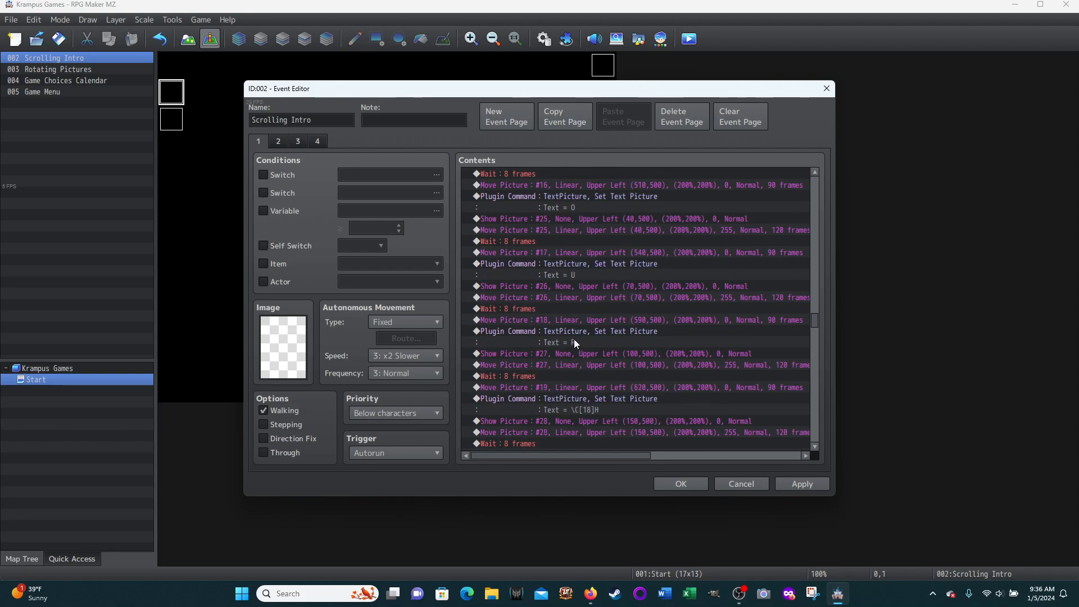
scroll(581, 348, "down", 2)
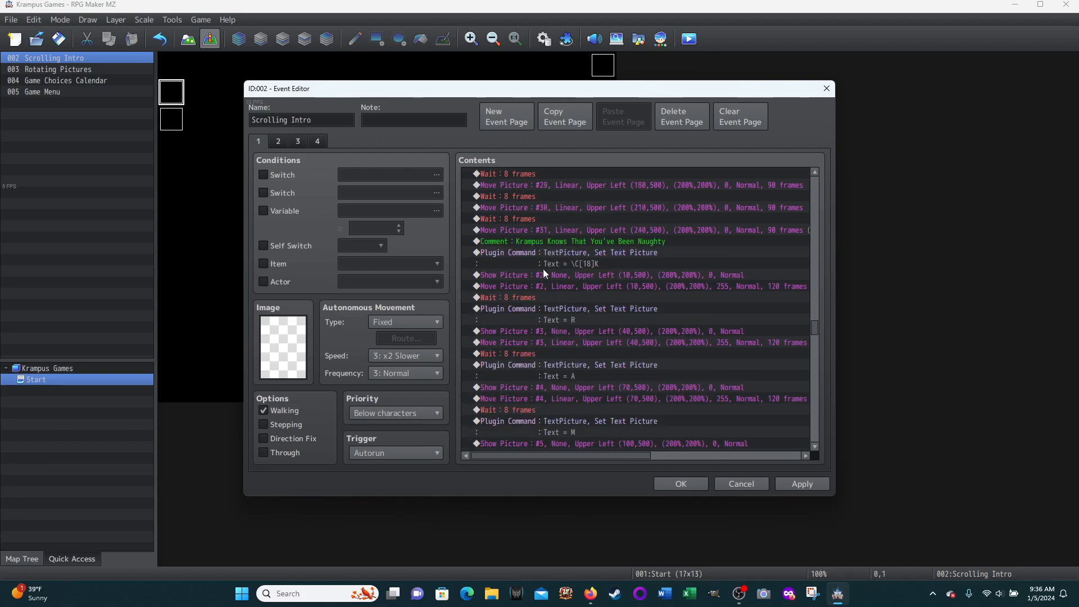
scroll(596, 293, "down", 11)
scroll(556, 335, "down", 20)
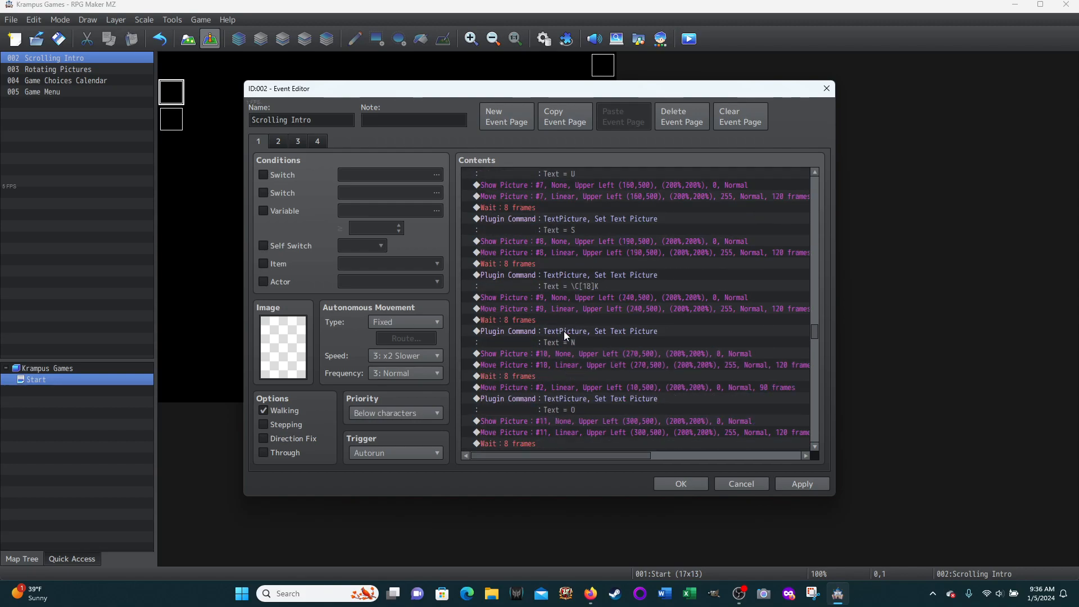
scroll(574, 360, "down", 12)
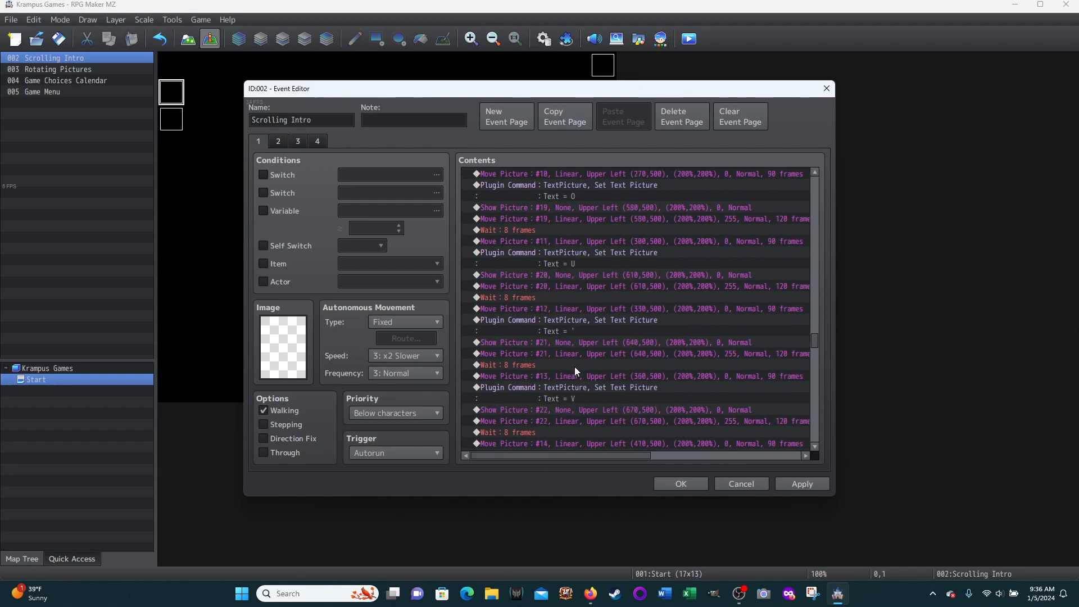
scroll(818, 431, "down", 15)
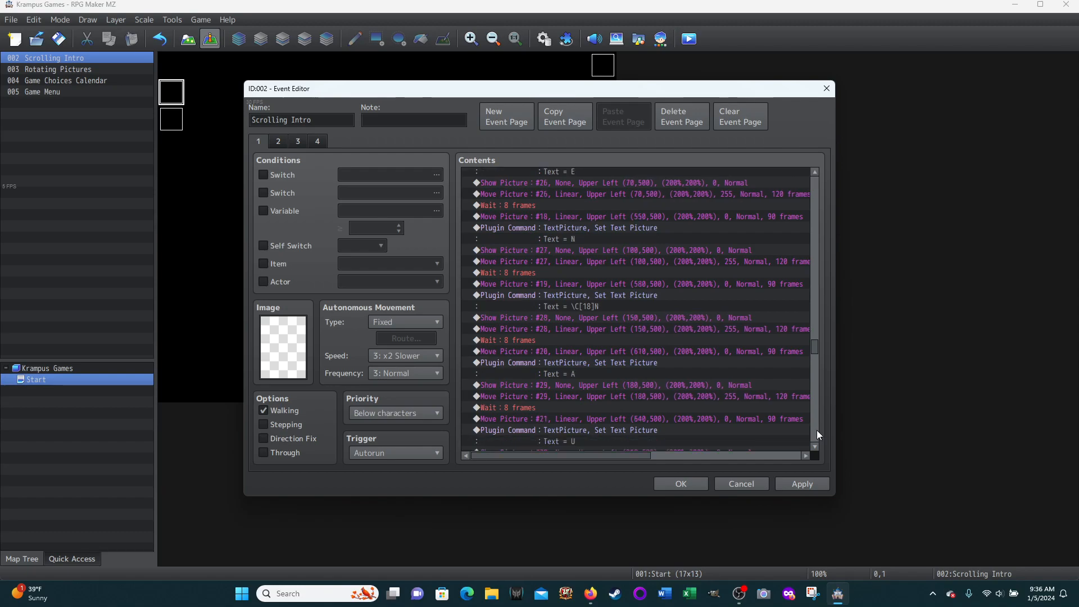
- Review the remaining lyric blocks through page 1's closing Fadeout BGM, Next Page label, clearPictures script and Control Self Switch commands
scroll(817, 430, "down", 10)
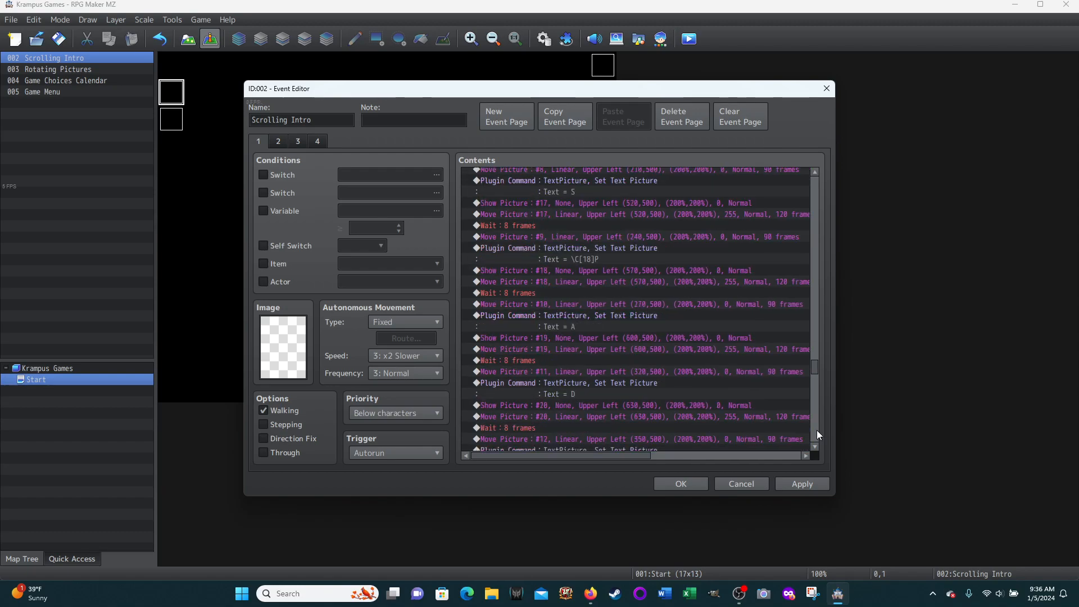
scroll(815, 431, "down", 12)
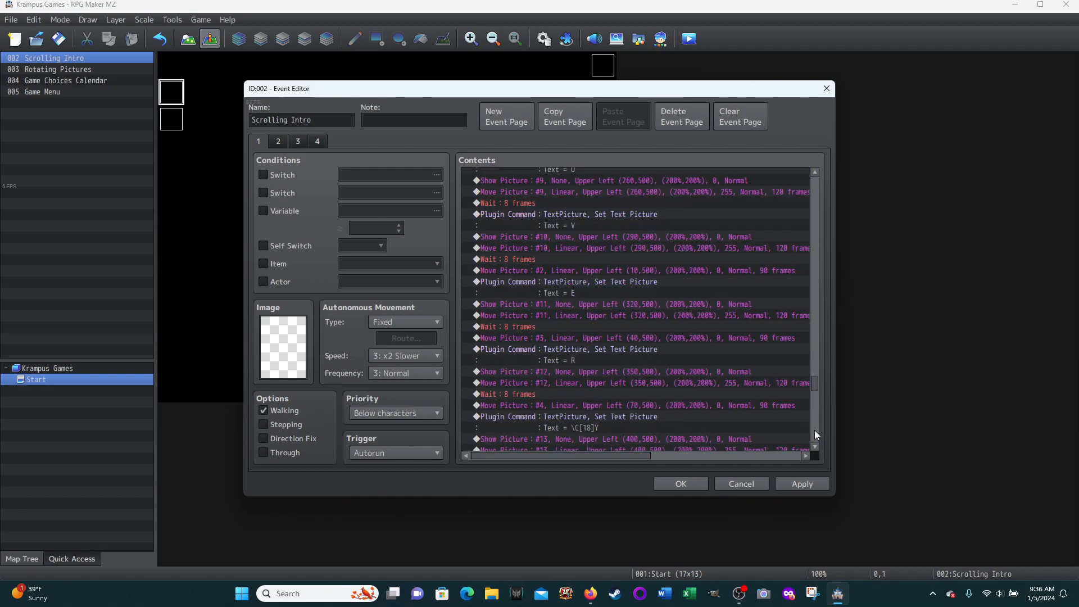
scroll(814, 431, "down", 6)
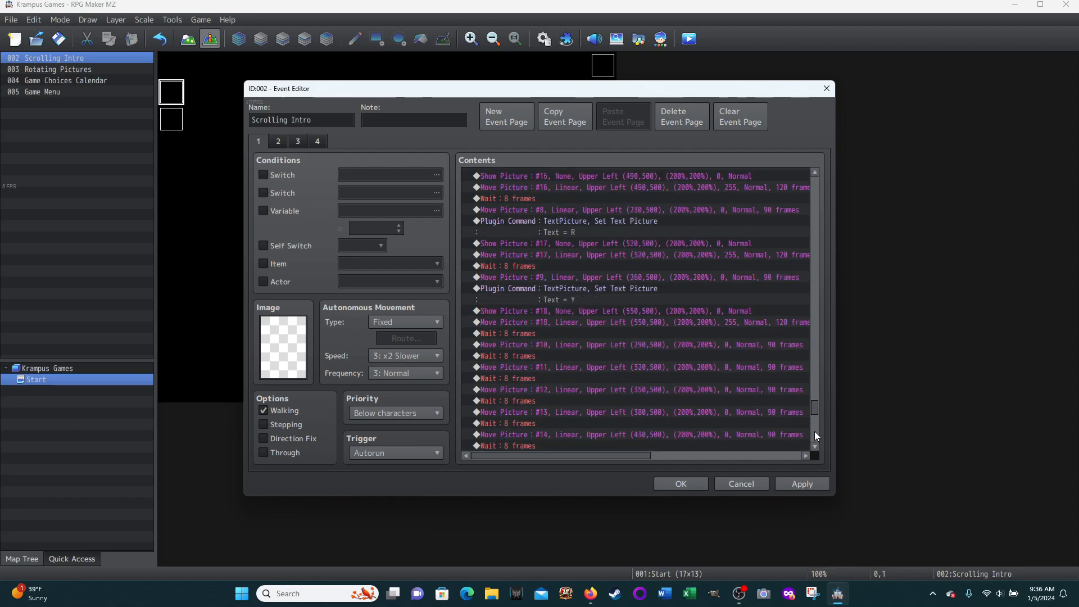
scroll(816, 434, "down", 6)
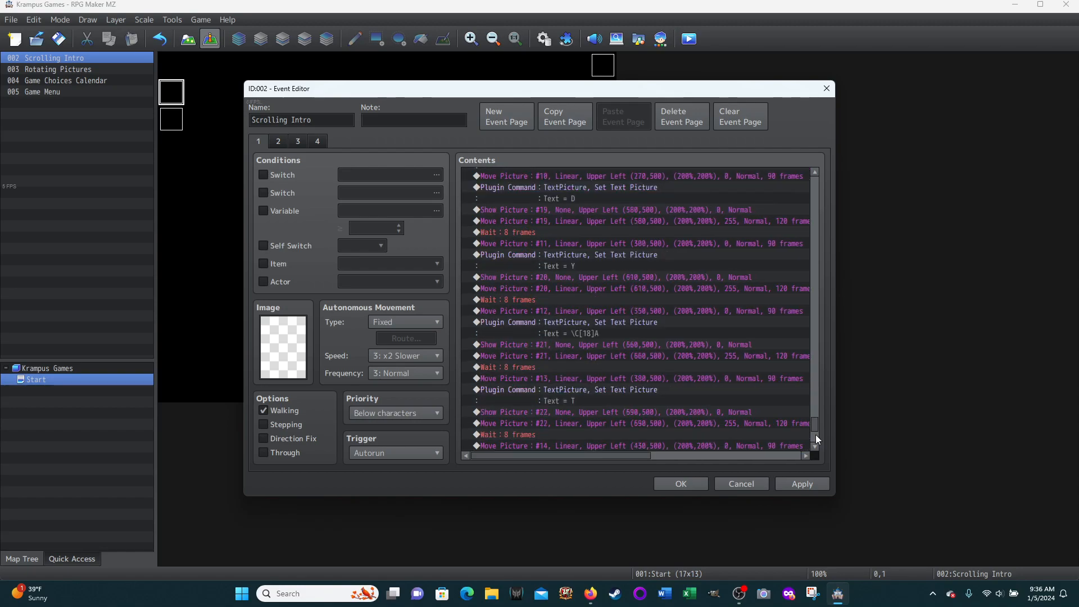
scroll(595, 345, "down", 8)
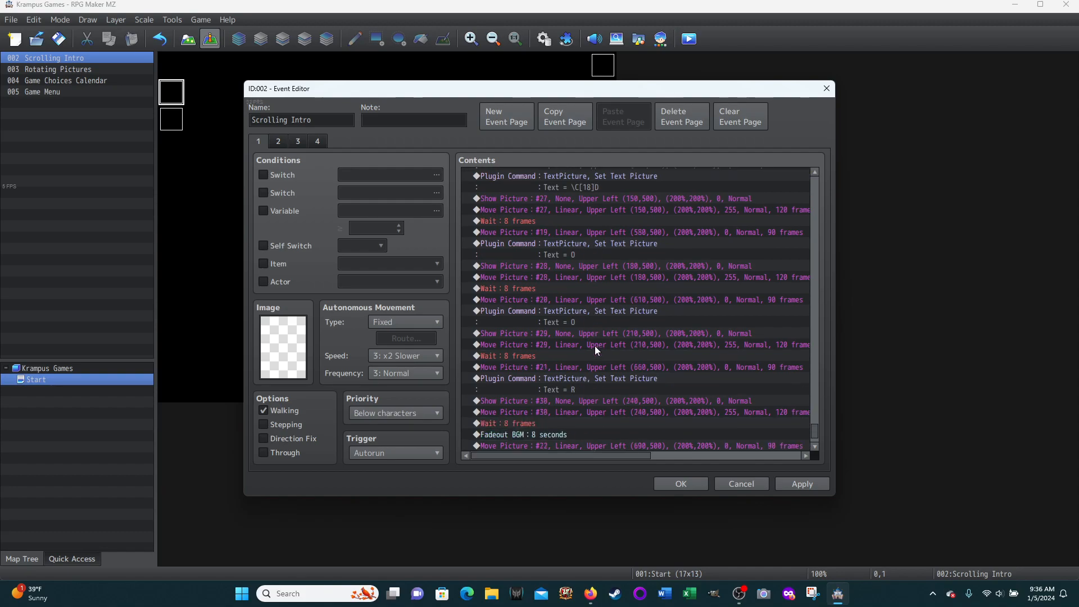
scroll(566, 300, "down", 1)
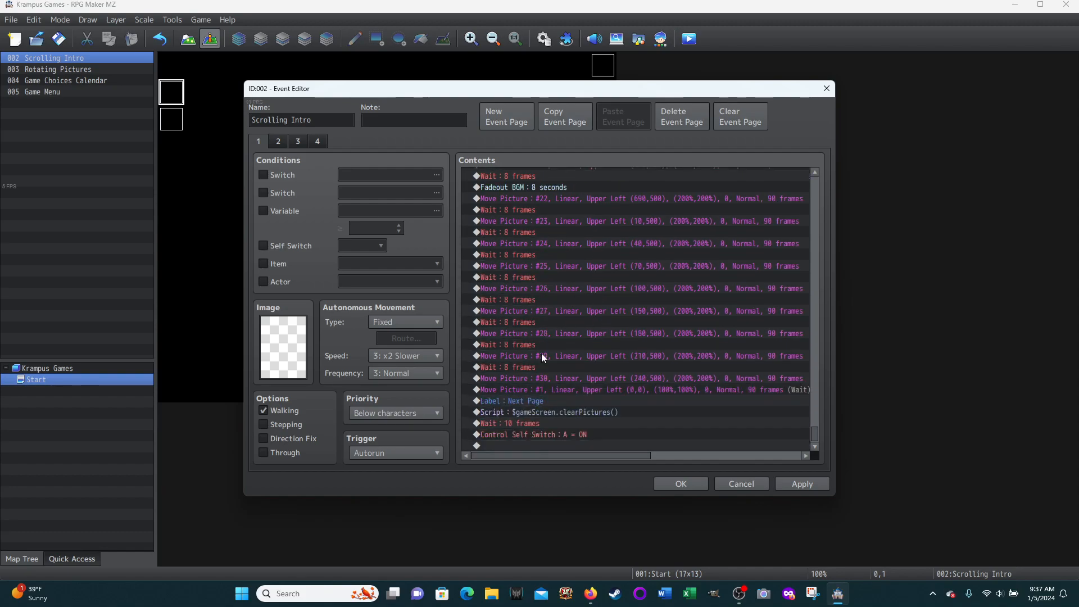
- Inspect the contents of the $gameScreen.clearPictures() script command below the Next Page label, leaving it unchanged
right_click(563, 412)
left_click(588, 435)
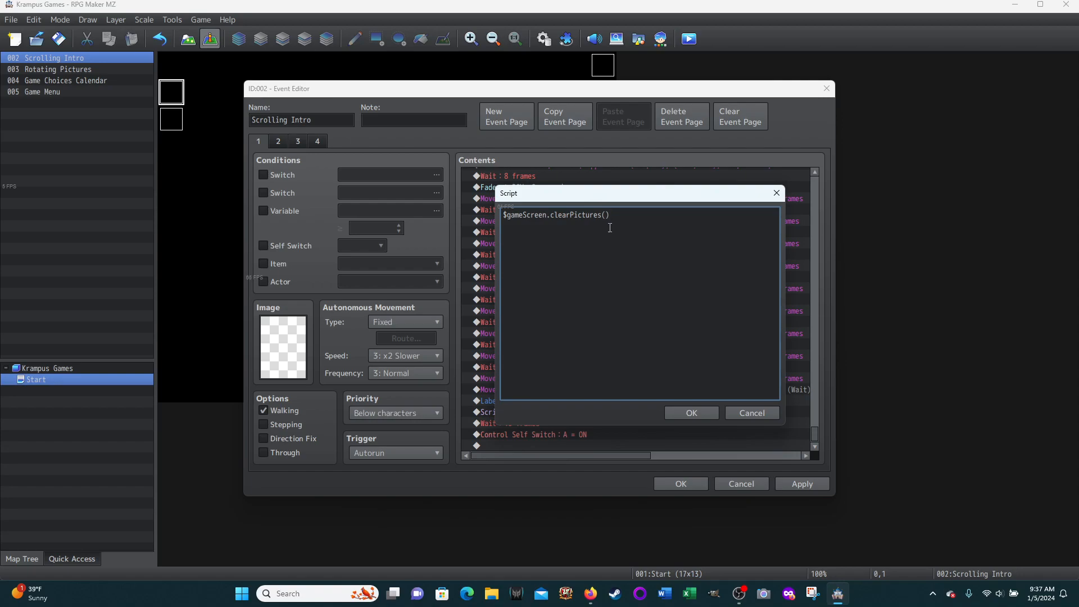
left_click(750, 413)
- View a blank Script entry among the advanced event commands, and cancel without inserting a command
key("Insert")
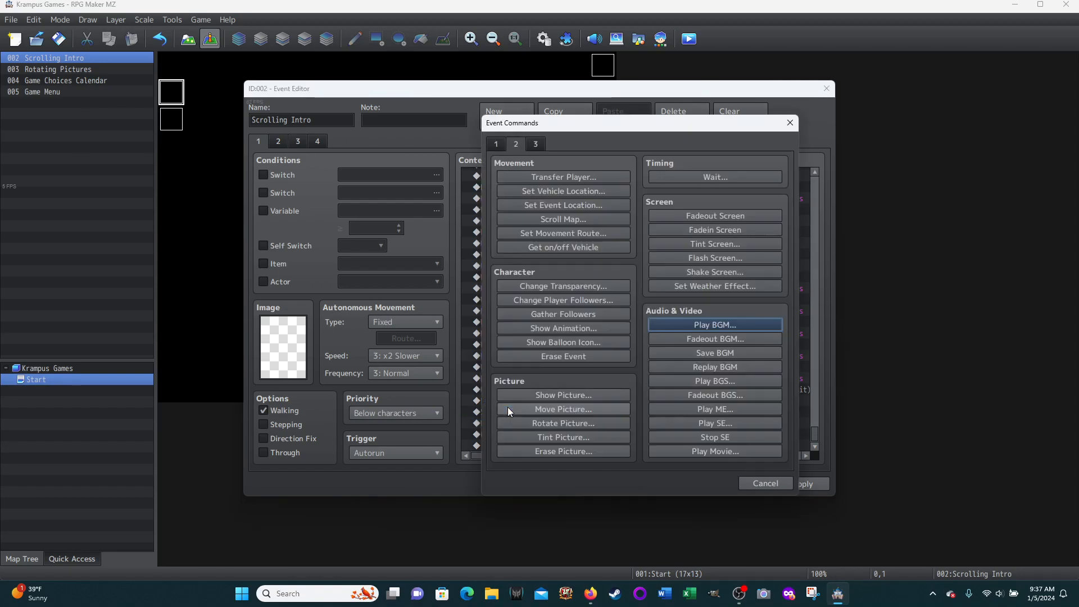
left_click(536, 144)
left_click(697, 437)
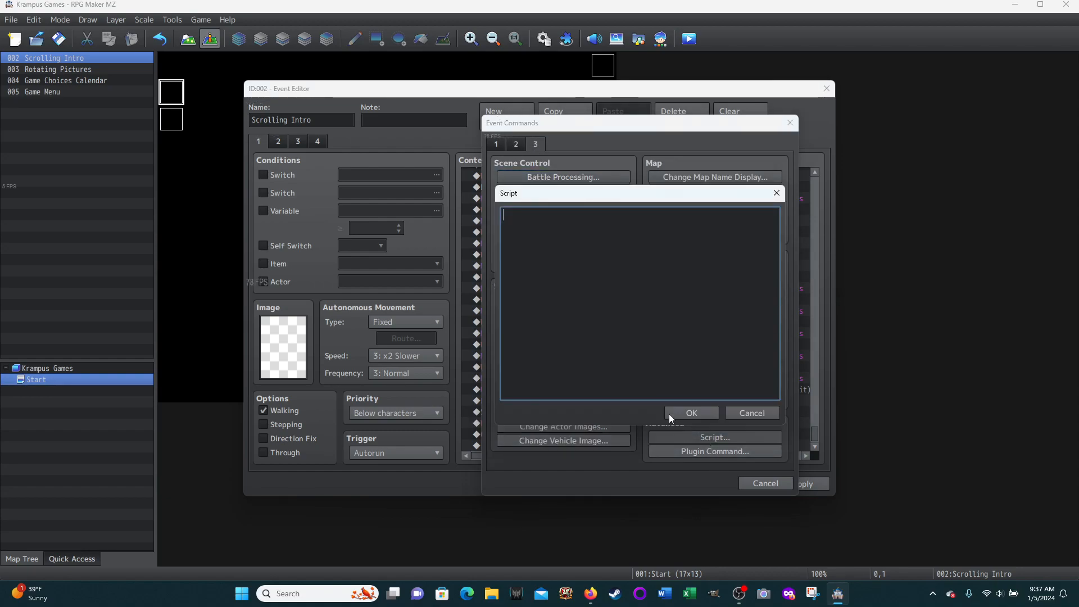
left_click(751, 415)
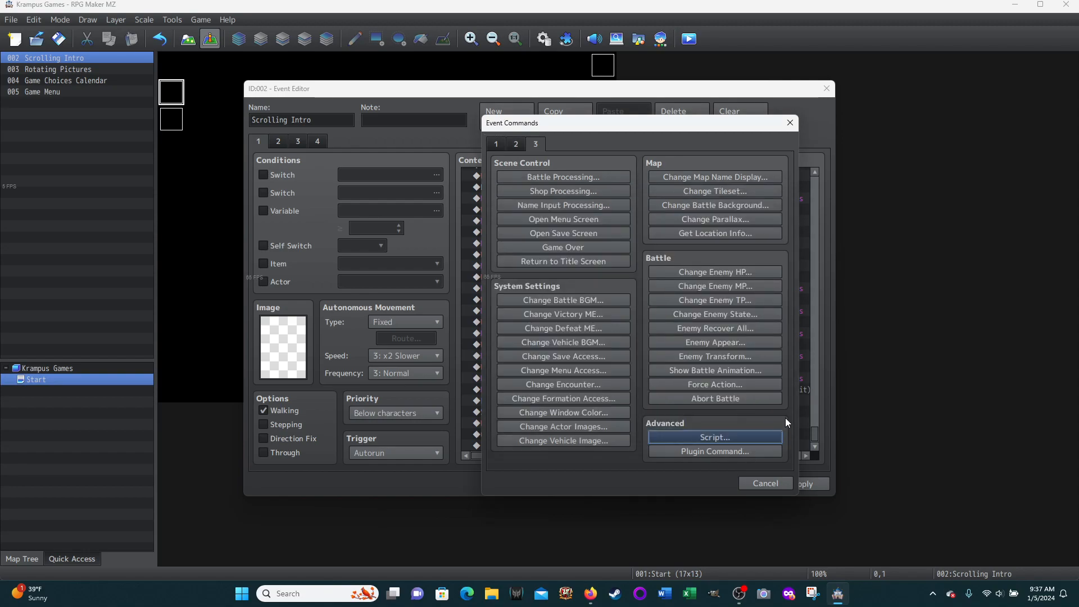
left_click(765, 483)
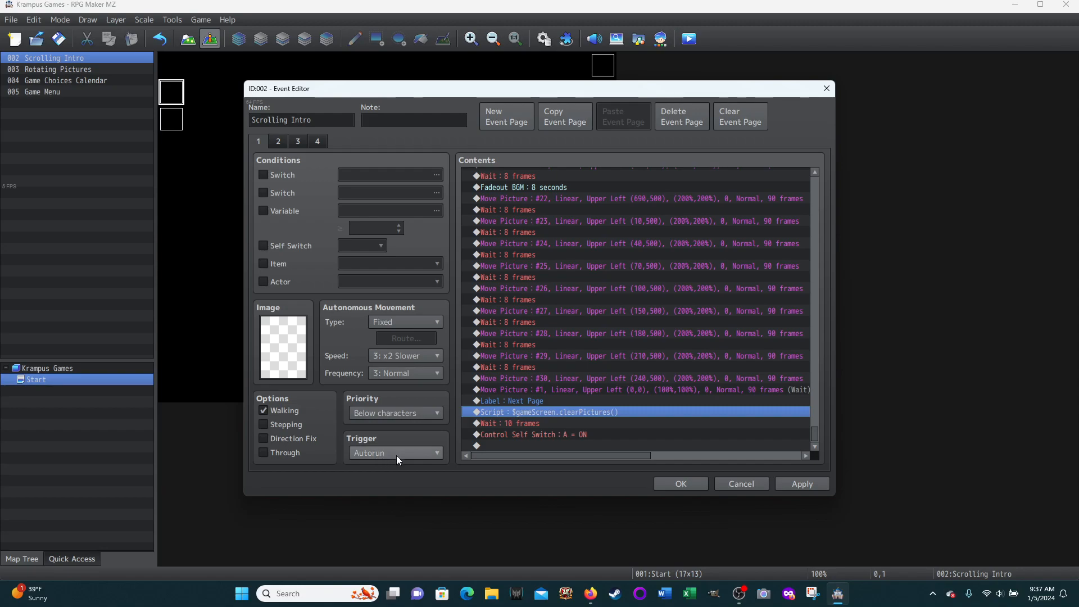
- Compare the beginning and closing Self Switch A command of event page 1 with the activation condition of page 2
left_click_drag(814, 432, 820, 162)
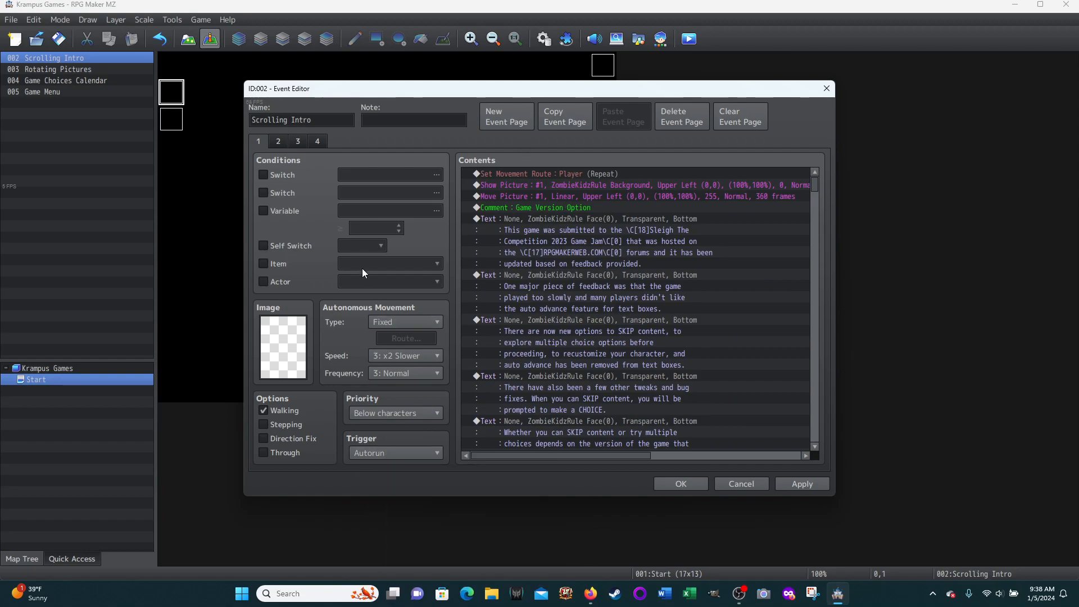
left_click_drag(821, 181, 819, 448)
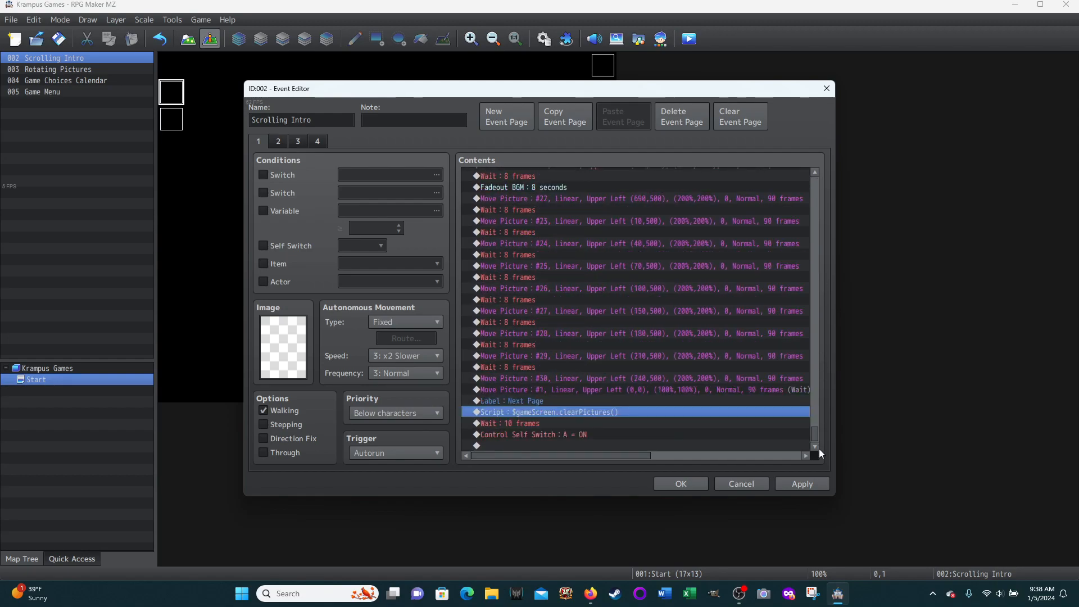
left_click(277, 141)
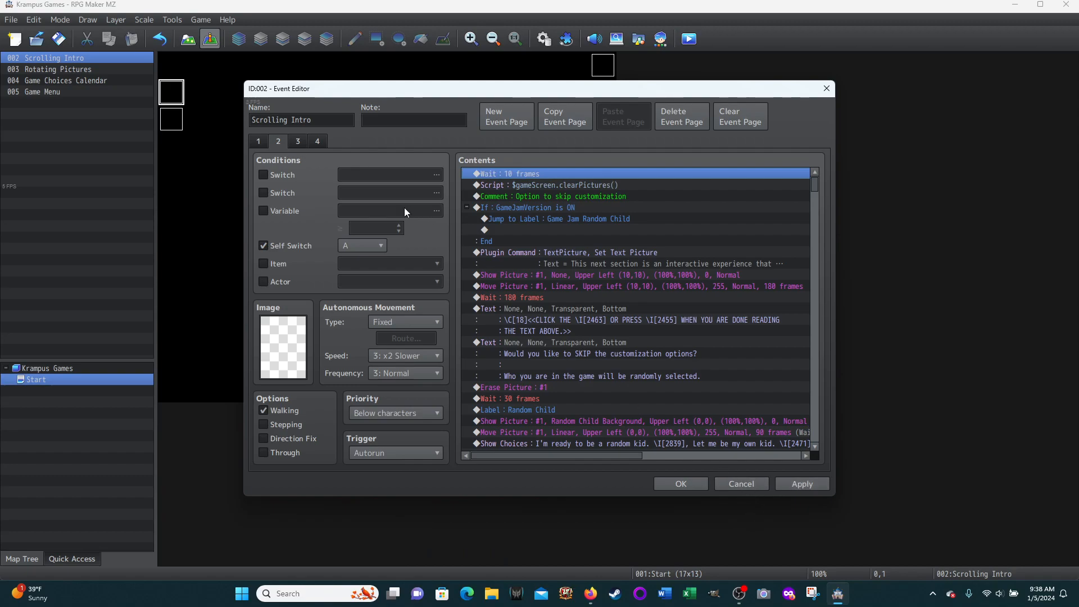
left_click(259, 141)
scroll(562, 224, "down", 1)
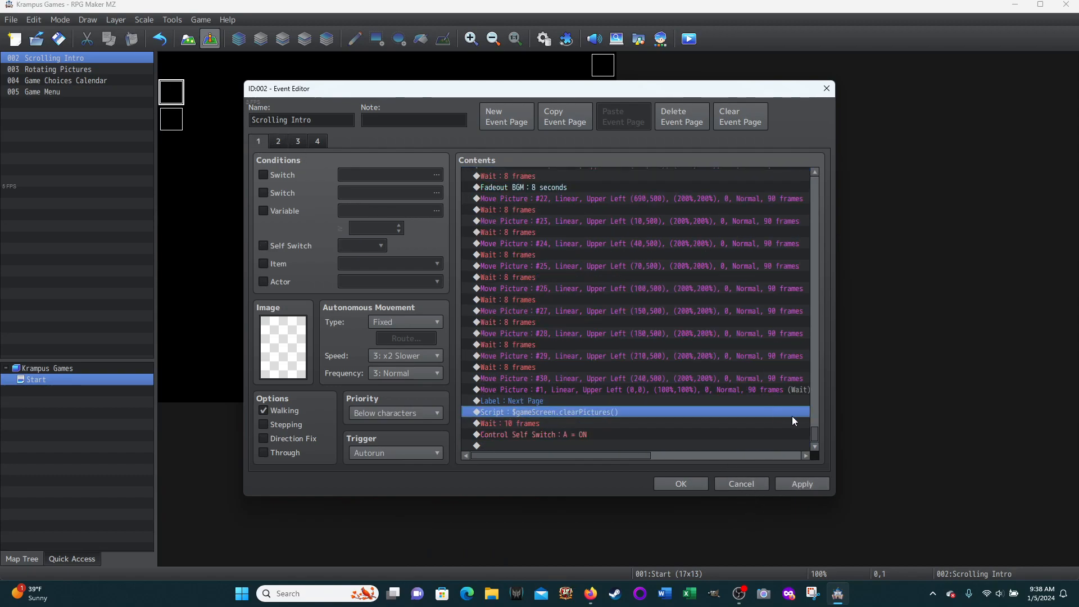
left_click_drag(819, 430, 815, 181)
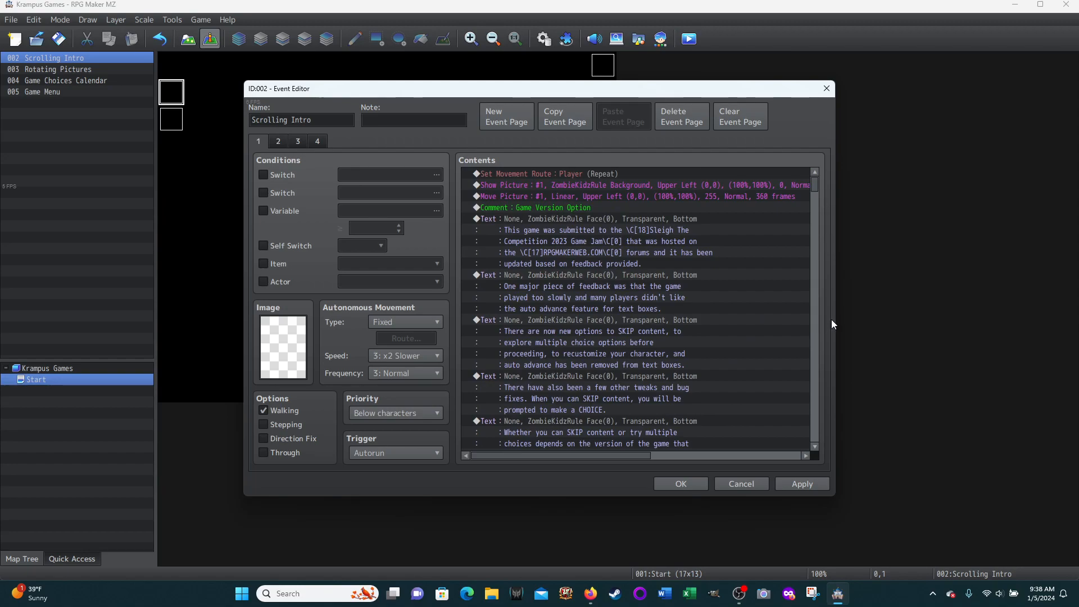
- Close the Scrolling Intro event without applying changes, and reopen it from the map
left_click(749, 485)
left_click(515, 313)
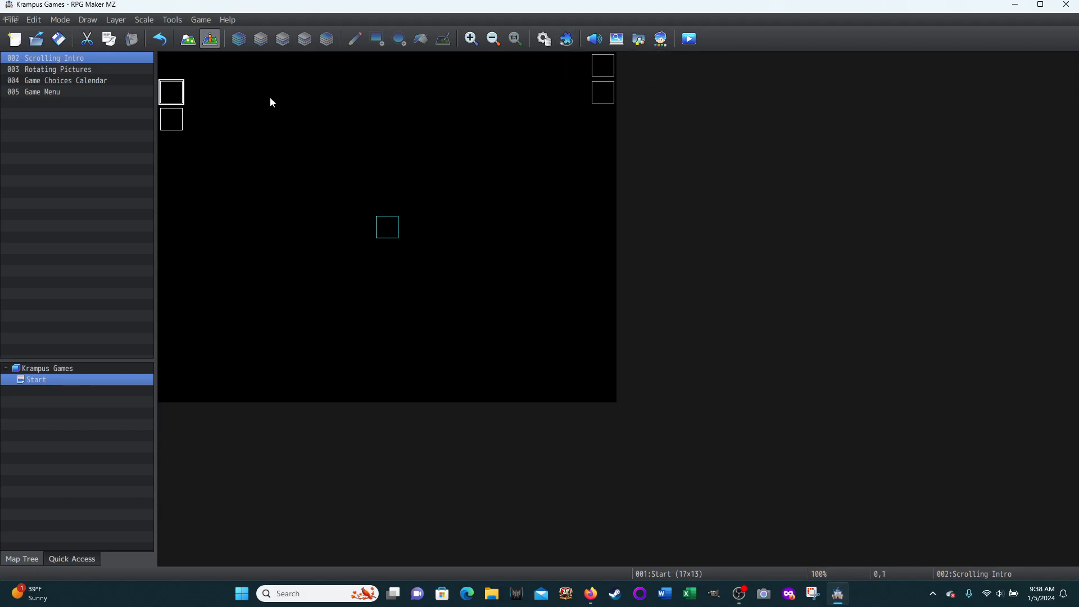
double_click(169, 93)
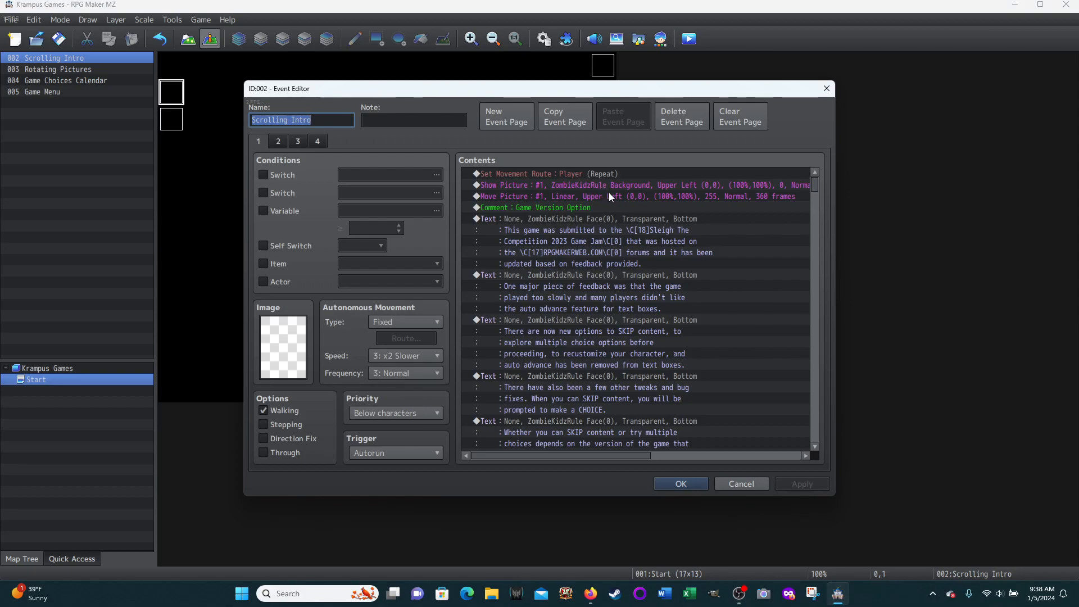
- Examine the game version explanation texts and the version choice branches controlling the Skip&Choice and GameJamVersion switches
scroll(608, 292, "down", 6)
scroll(587, 306, "down", 7)
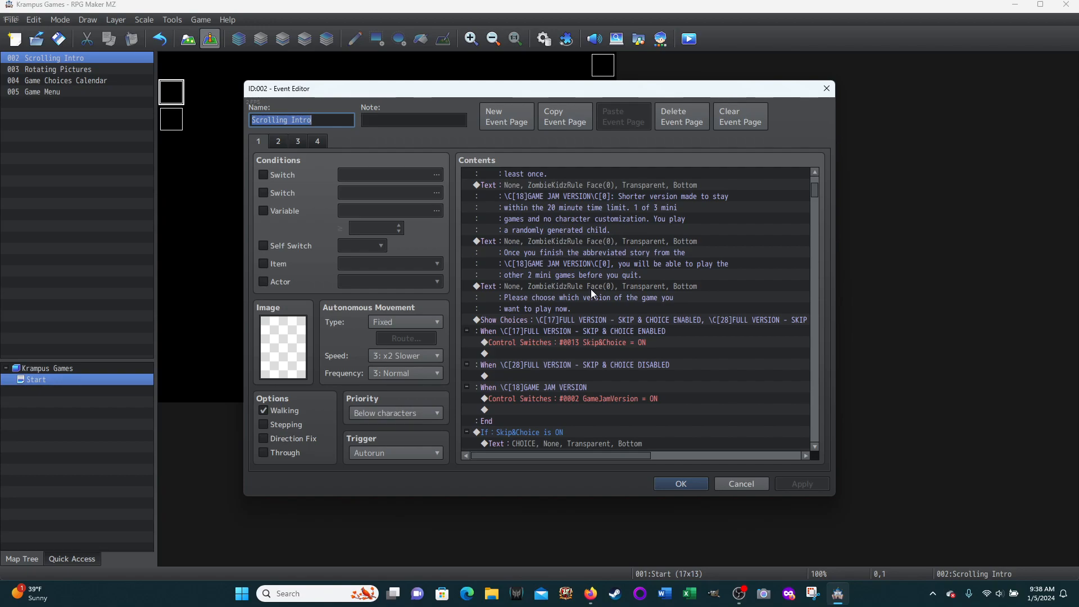
scroll(589, 291, "down", 1)
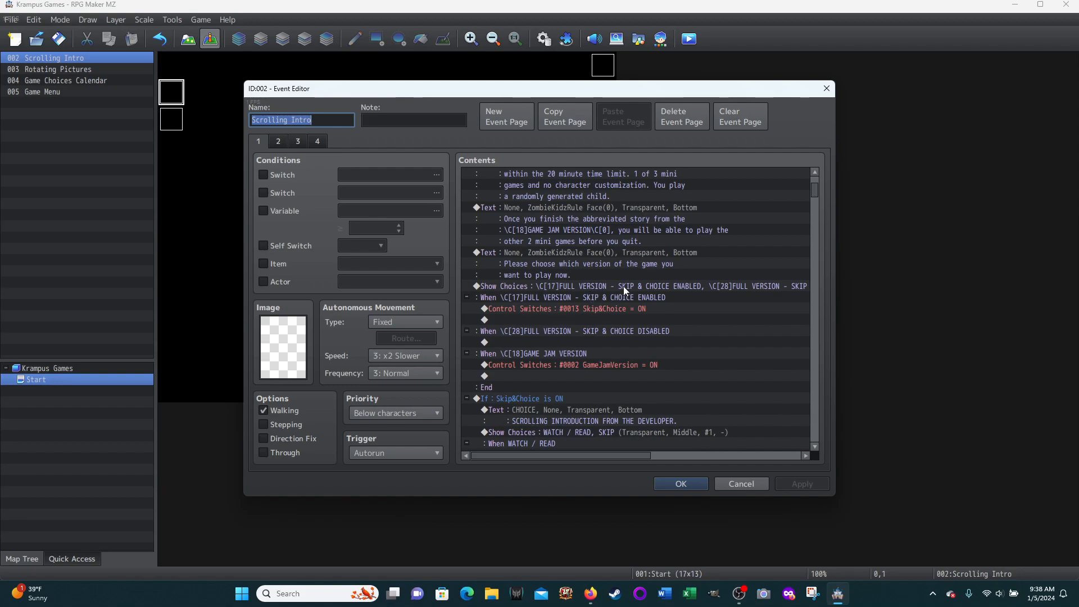
scroll(624, 289, "down", 1)
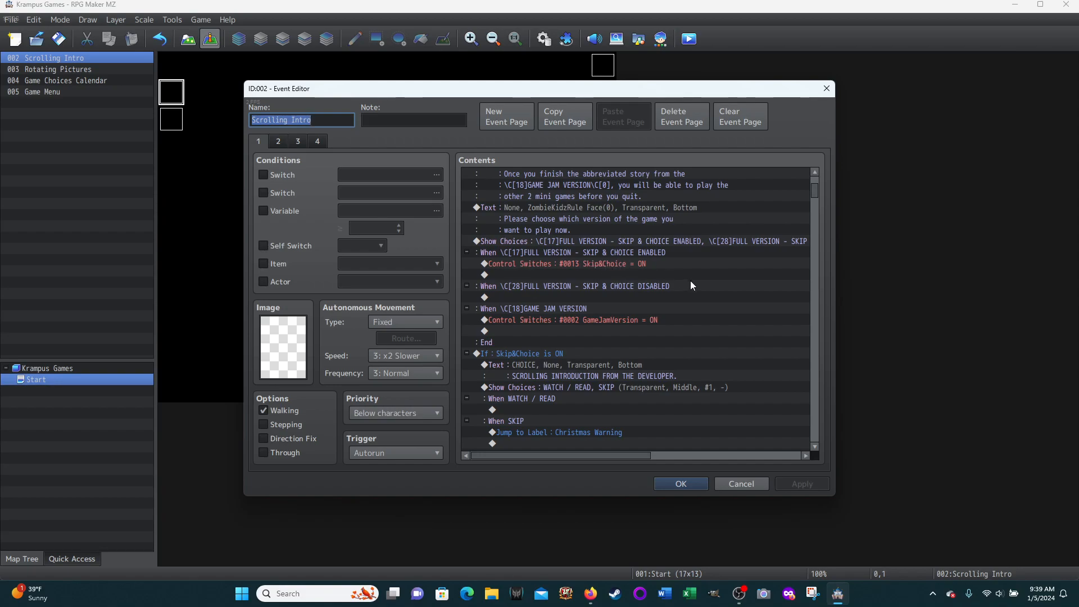
scroll(691, 291, "down", 1)
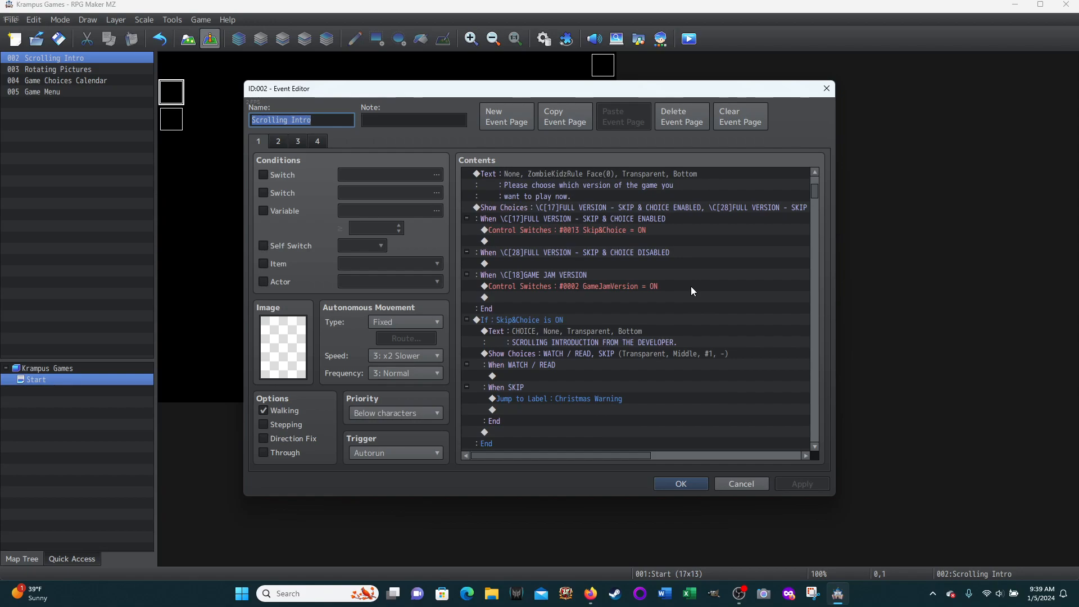
- Examine the Skip&Choice conditional with its WATCH / READ and SKIP branches, then the Scrolling Intro's Play BGM and scrolling text commands
scroll(691, 291, "down", 1)
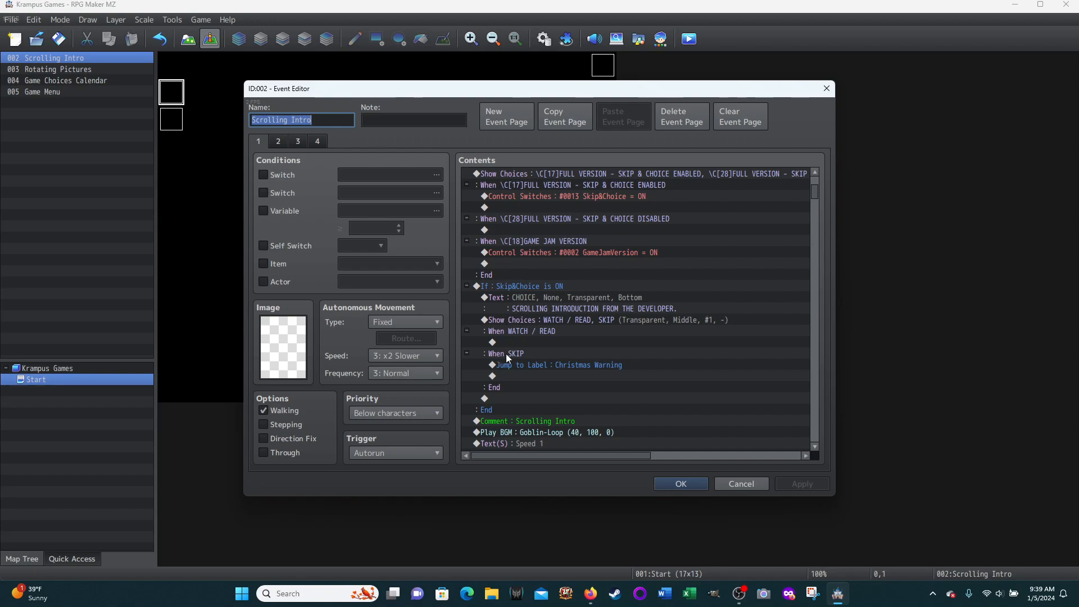
scroll(511, 423, "down", 2)
scroll(657, 350, "up", 1)
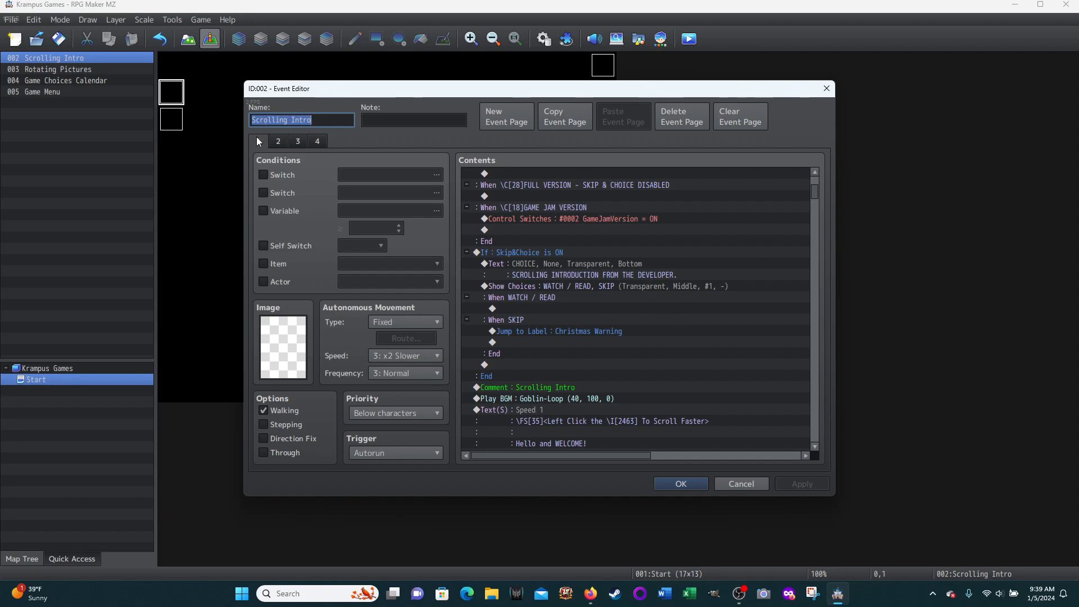
scroll(662, 330, "down", 2)
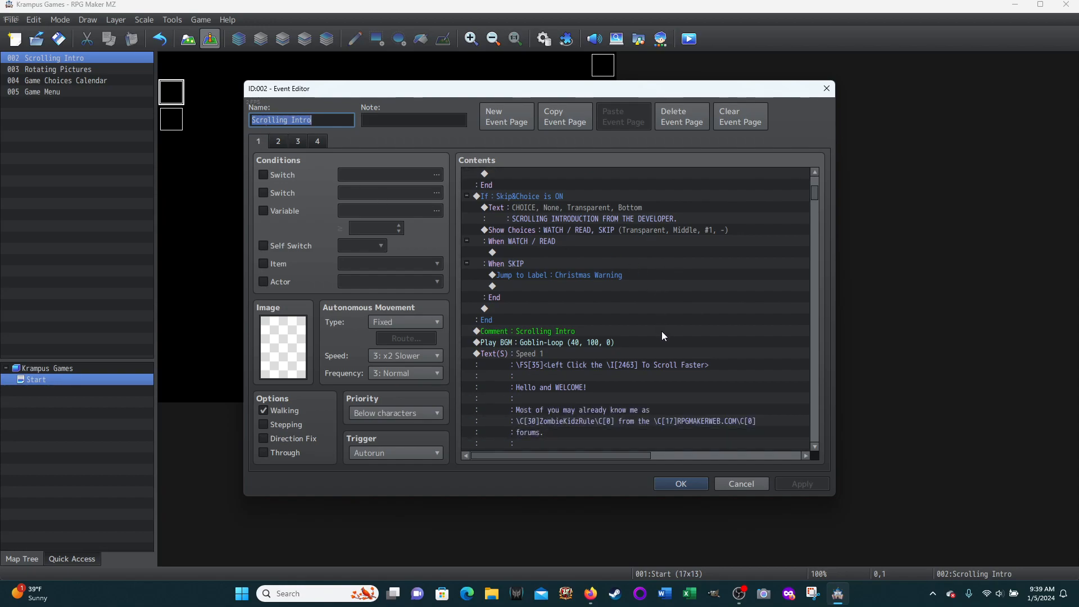
scroll(662, 332, "down", 1)
scroll(621, 342, "down", 1)
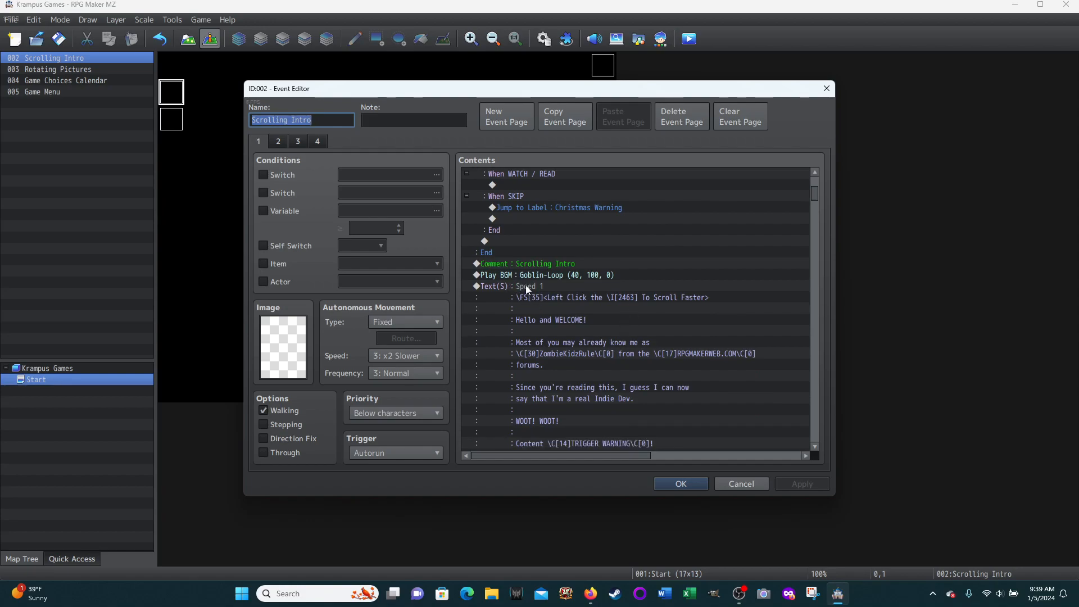
scroll(607, 330, "down", 1)
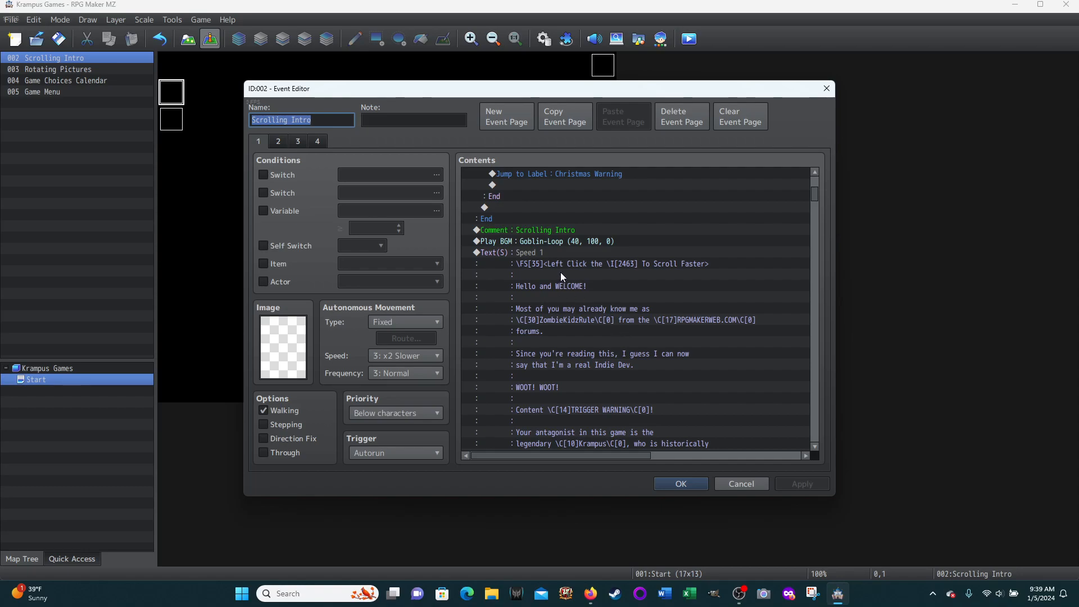
- Examine the end of the scrolling intro text and the Christmas Warning label's Skip&Choice conditional with its WATCH / READ and SKIP branches
scroll(572, 310, "down", 8)
scroll(571, 310, "down", 6)
scroll(571, 313, "down", 1)
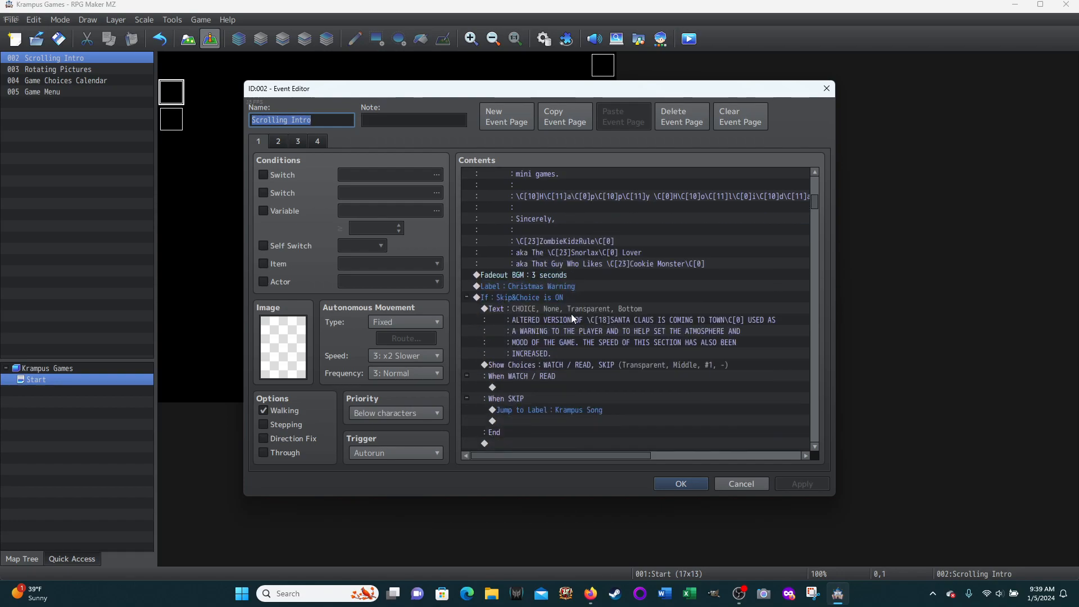
scroll(674, 337, "down", 1)
scroll(681, 371, "down", 4)
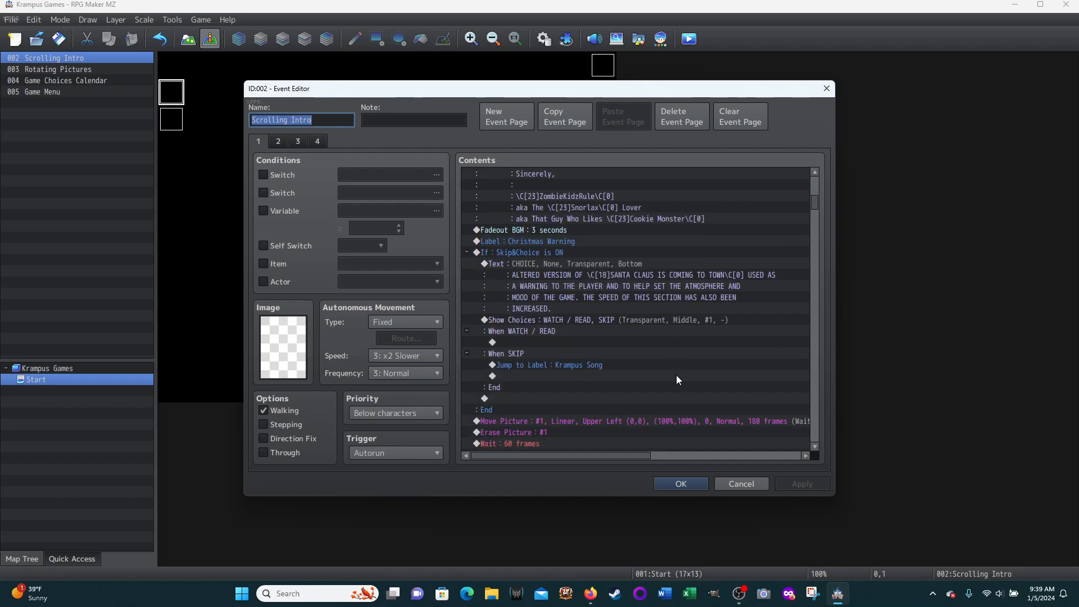
- Examine the Christmas Warning section's BGM, text and lyric picture commands, and close the Scrolling Intro event without applying changes
scroll(677, 358, "down", 2)
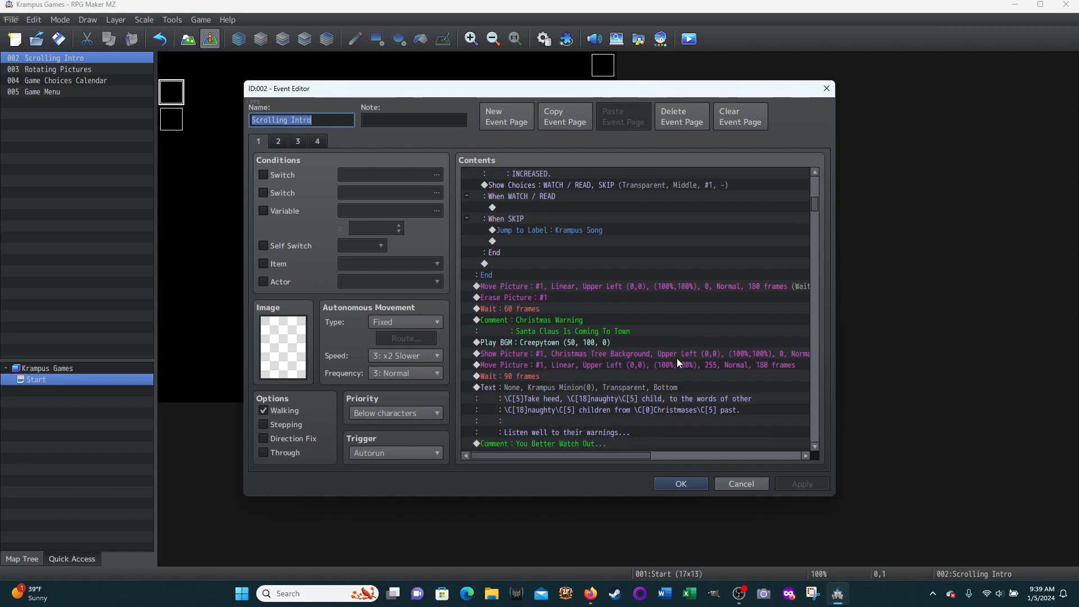
scroll(677, 358, "down", 1)
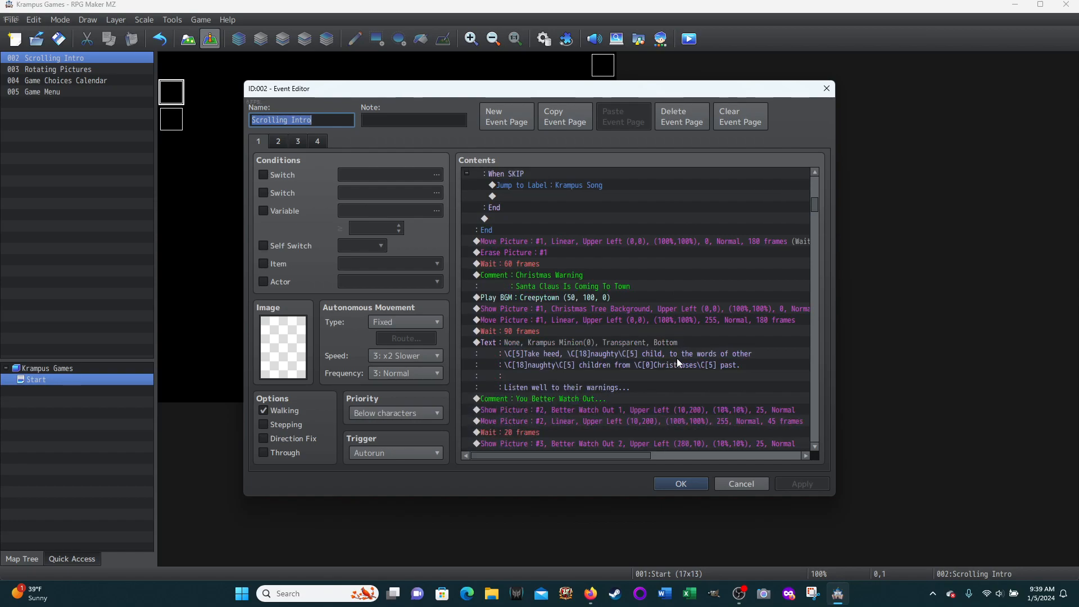
scroll(561, 237, "down", 1)
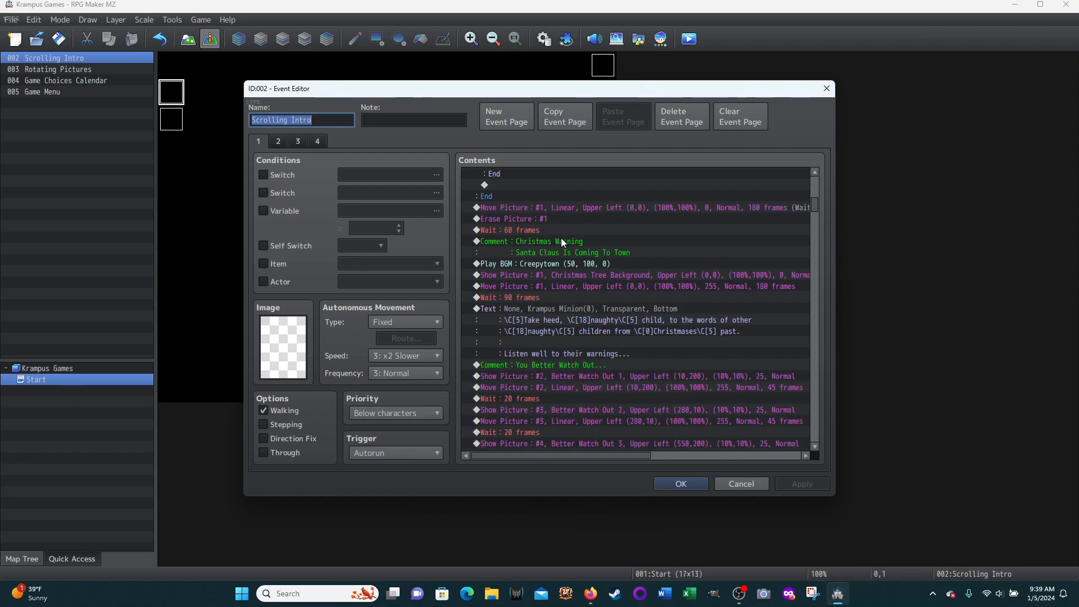
scroll(618, 237, "down", 1)
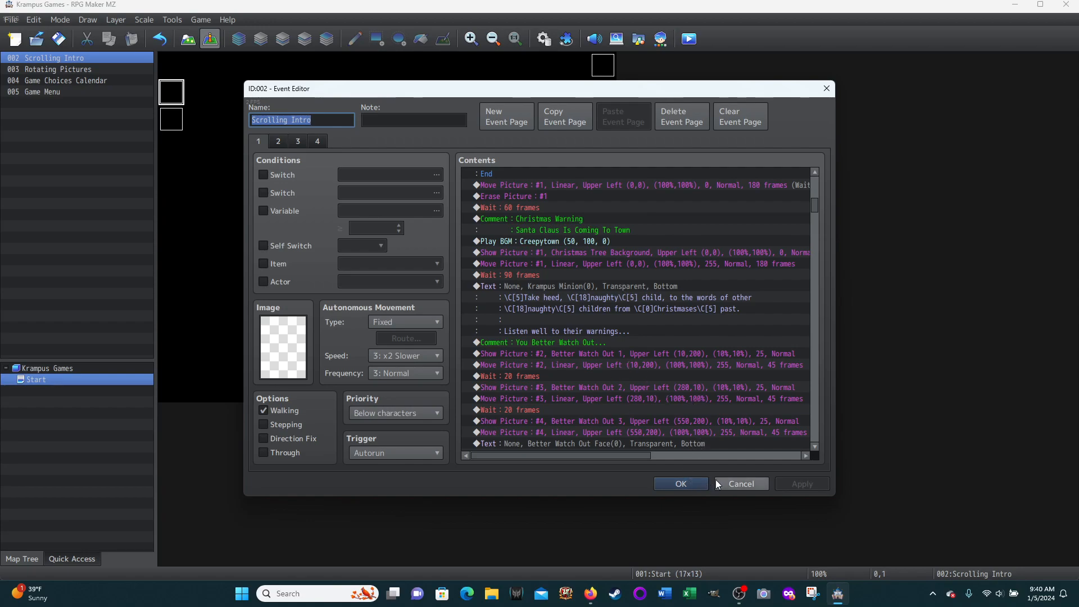
left_click(732, 479)
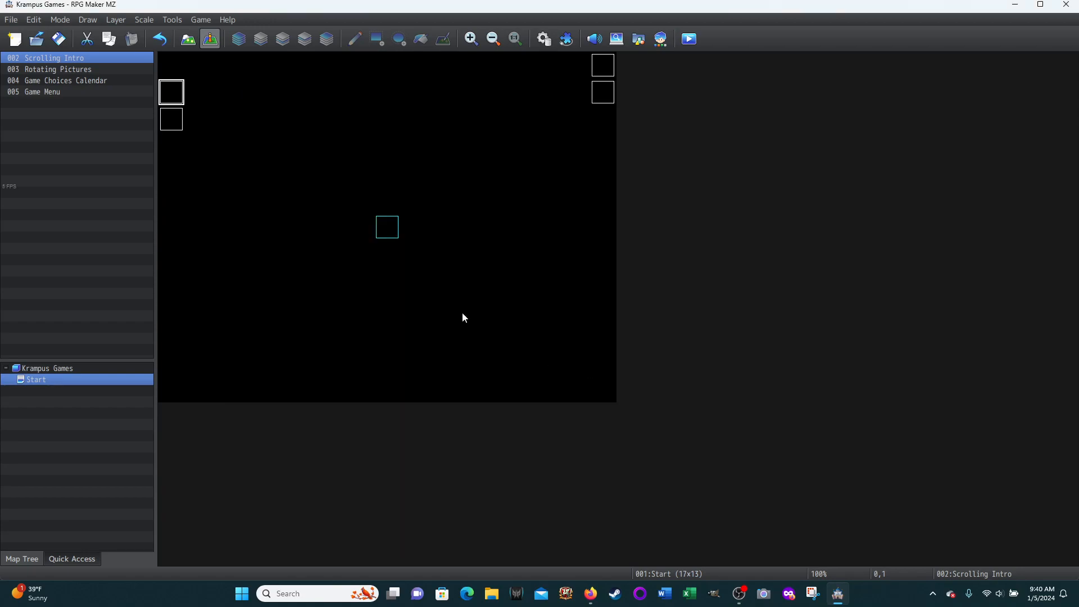